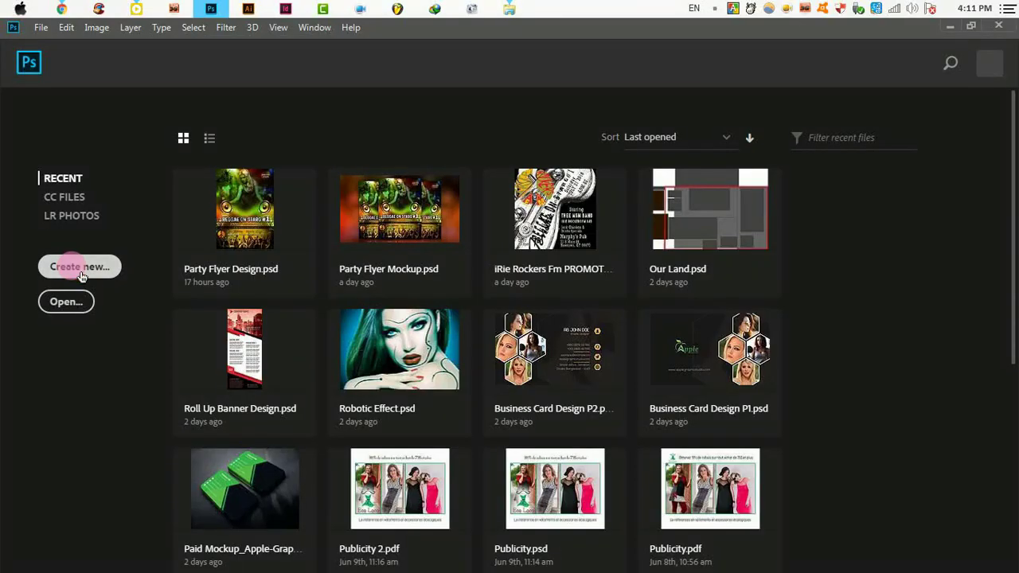
# Create a new 1500 × 555 px document named 'Facebook Cover Design'
pyautogui.click(74, 267)
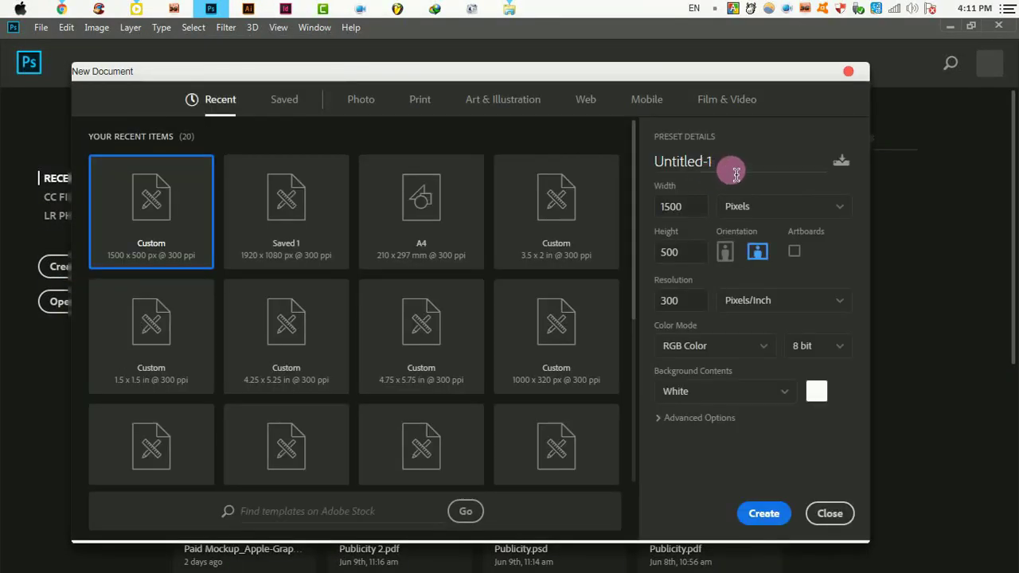
pyautogui.moveTo(735, 164); pyautogui.dragTo(653, 164)
pyautogui.write('Facebook Cover Design')
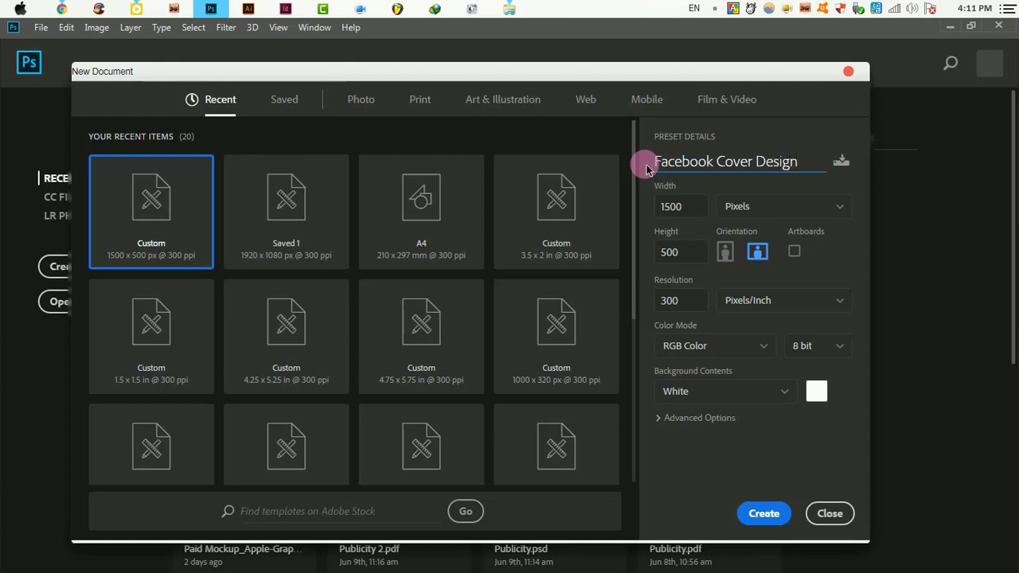
pyautogui.click(672, 207)
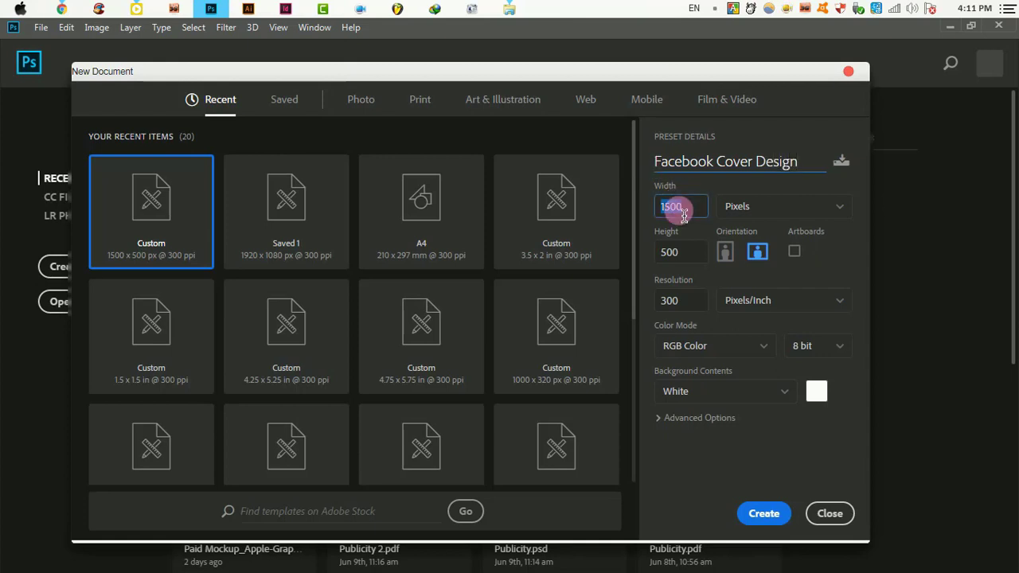
pyautogui.click(698, 269)
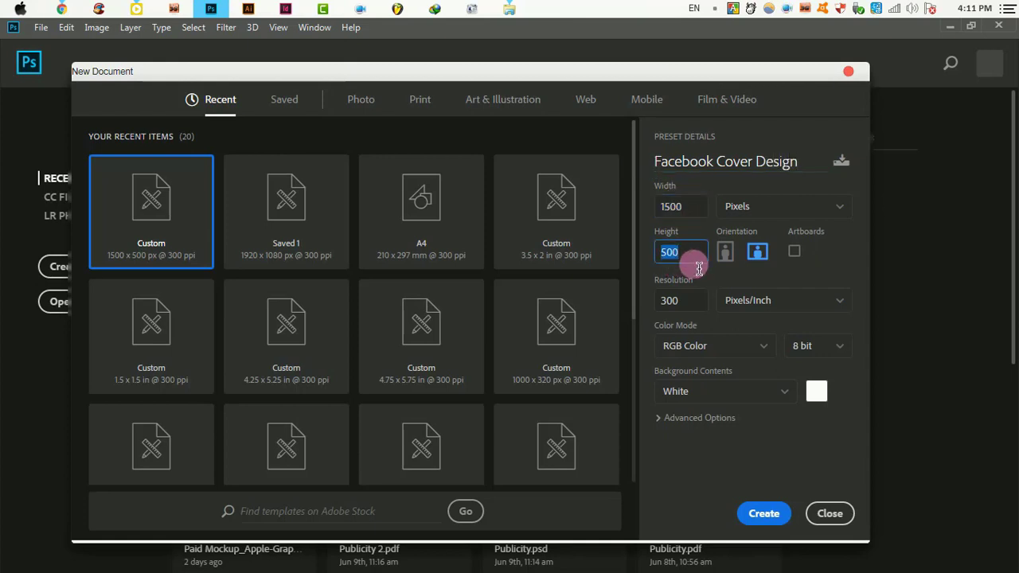
pyautogui.write('555')
pyautogui.click(763, 513)
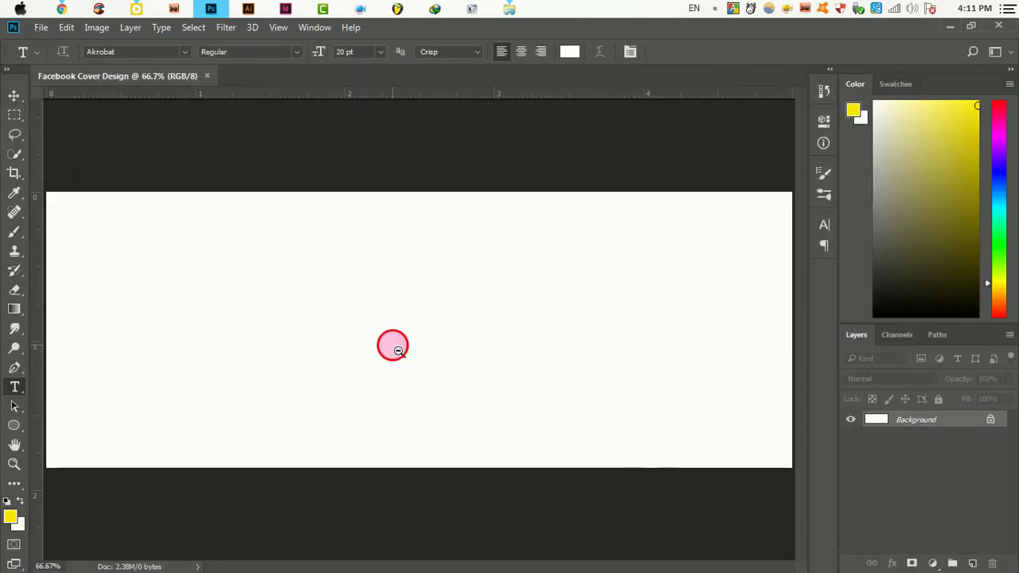
pyautogui.keyDown('alt'); pyautogui.click(397, 349); pyautogui.keyUp('alt')
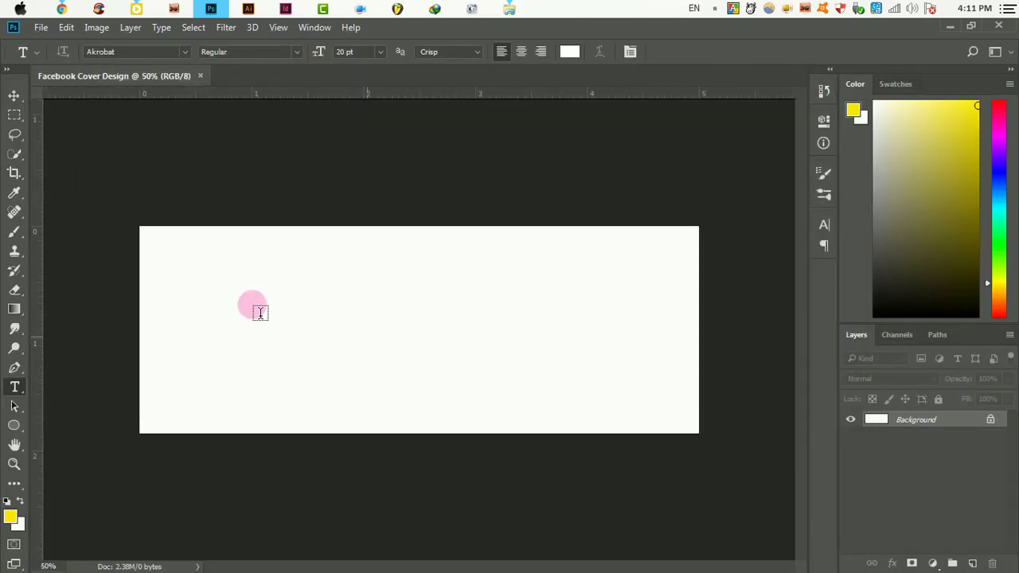
# Choose the Pen tool in Shape mode
pyautogui.click(13, 95)
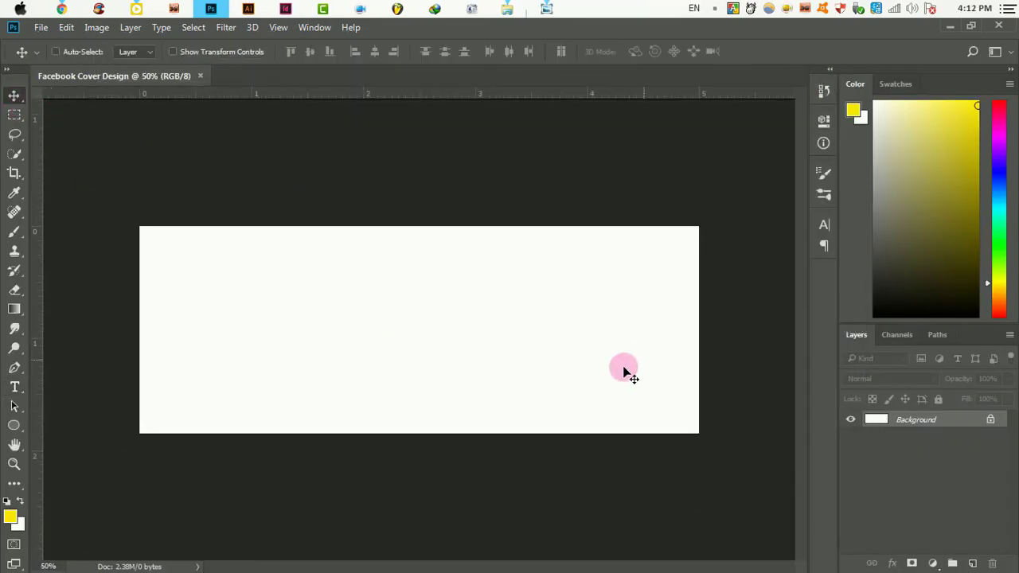
pyautogui.click(14, 371)
pyautogui.click(76, 365)
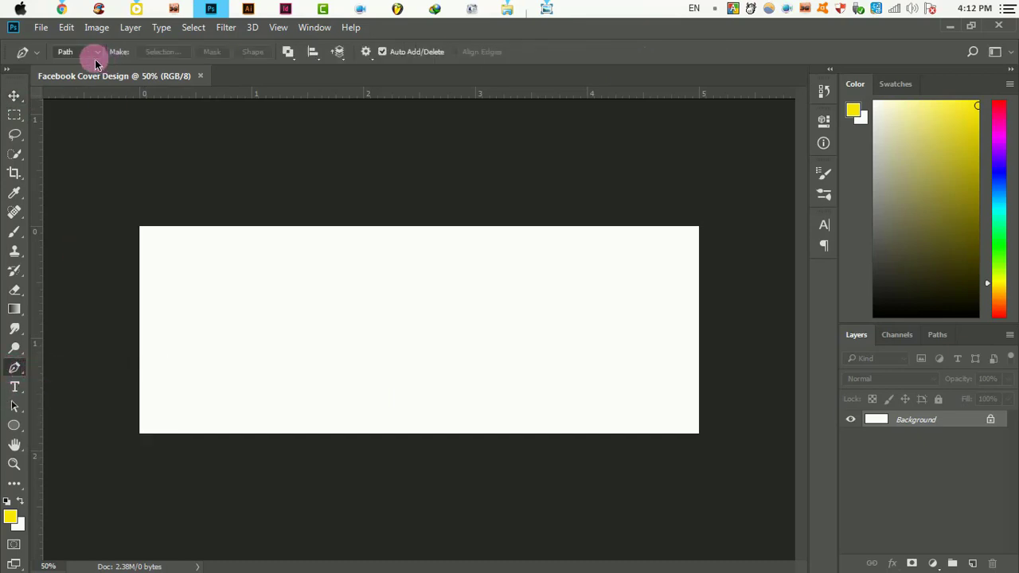
pyautogui.click(79, 52)
pyautogui.click(76, 71)
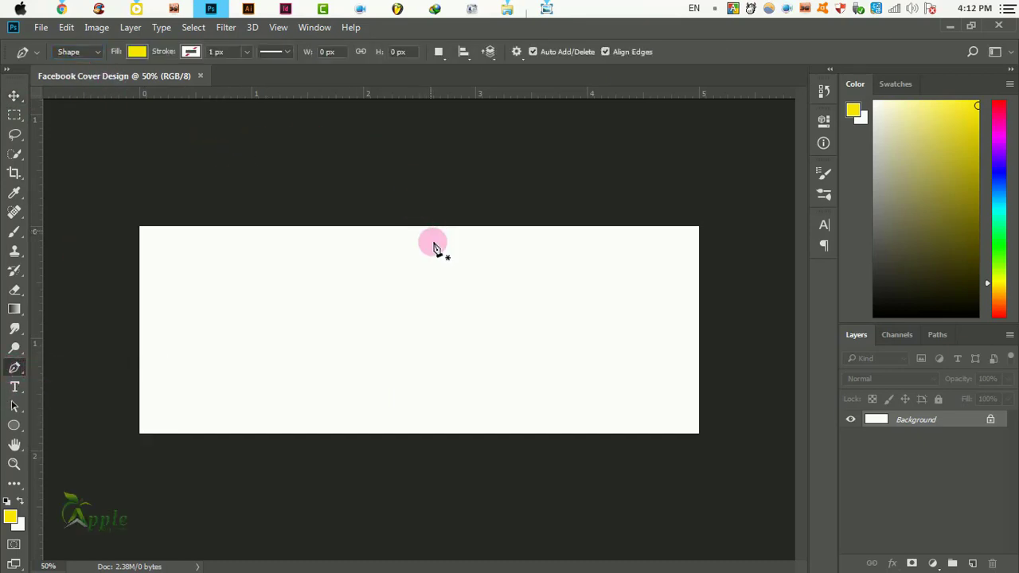
# Add two vertical guides left of centre and a new empty layer named Shape Red
pyautogui.moveTo(36, 314); pyautogui.dragTo(451, 362)
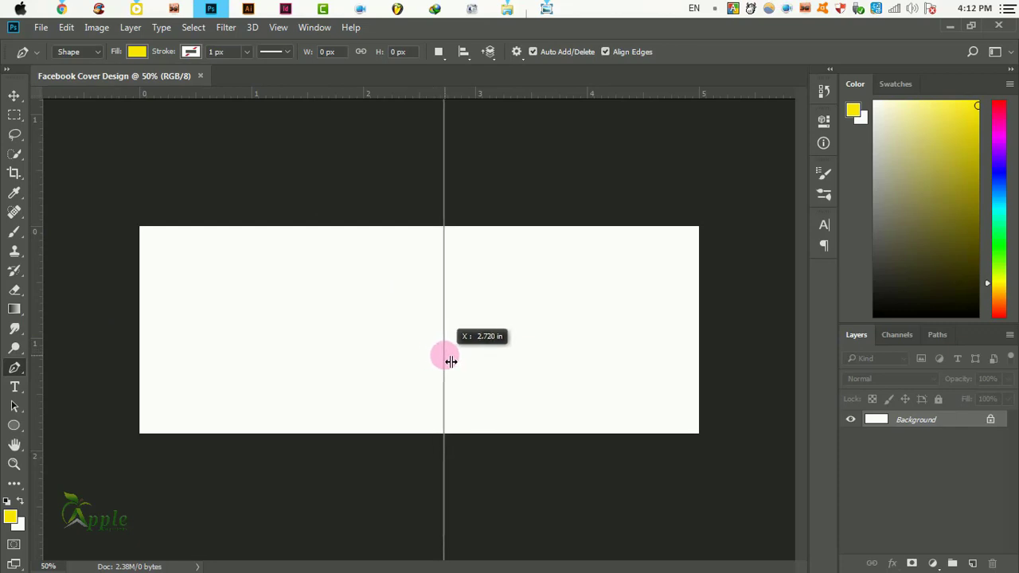
pyautogui.click(973, 564)
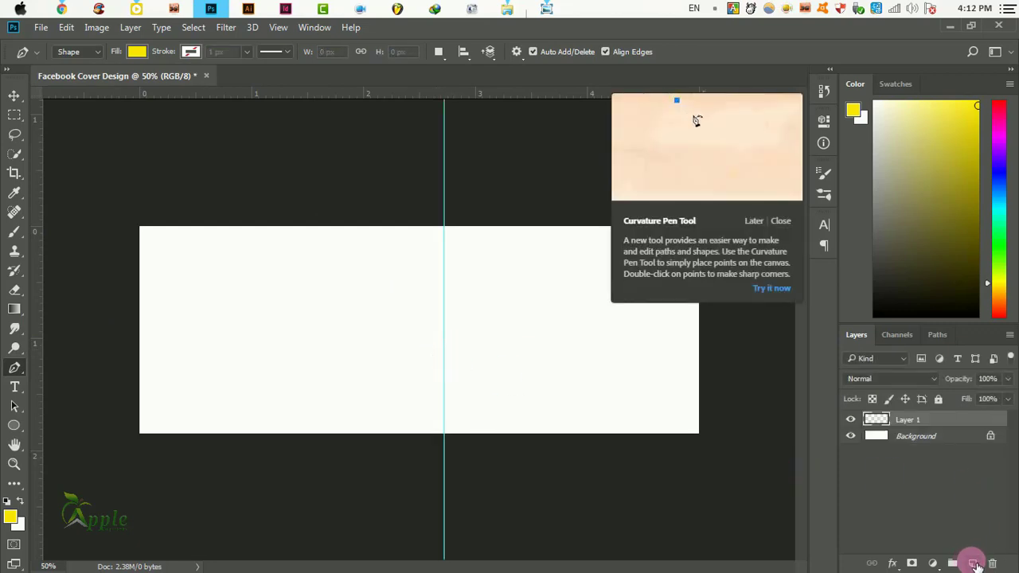
pyautogui.doubleClick(908, 419)
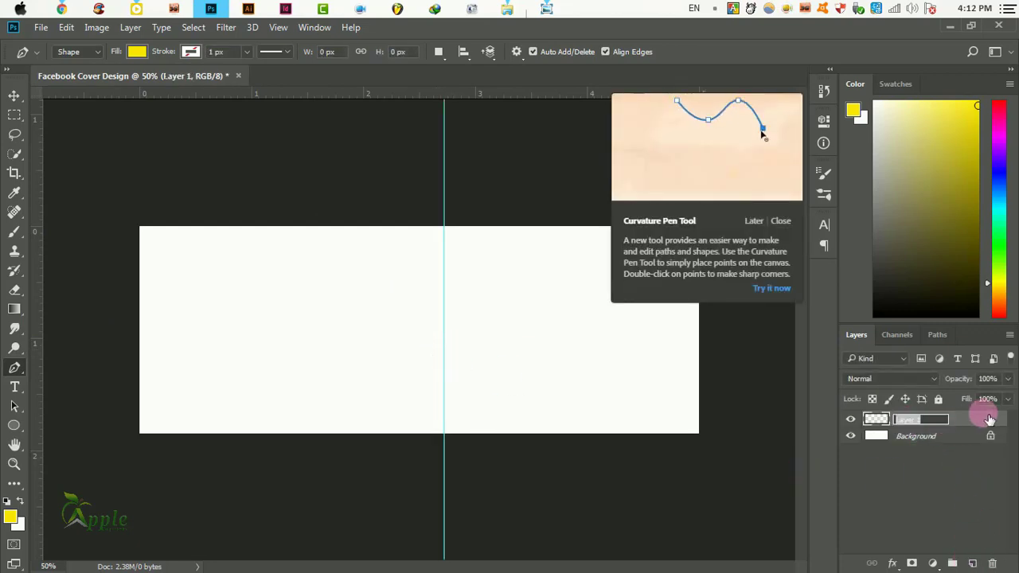
pyautogui.write('Shape Red')
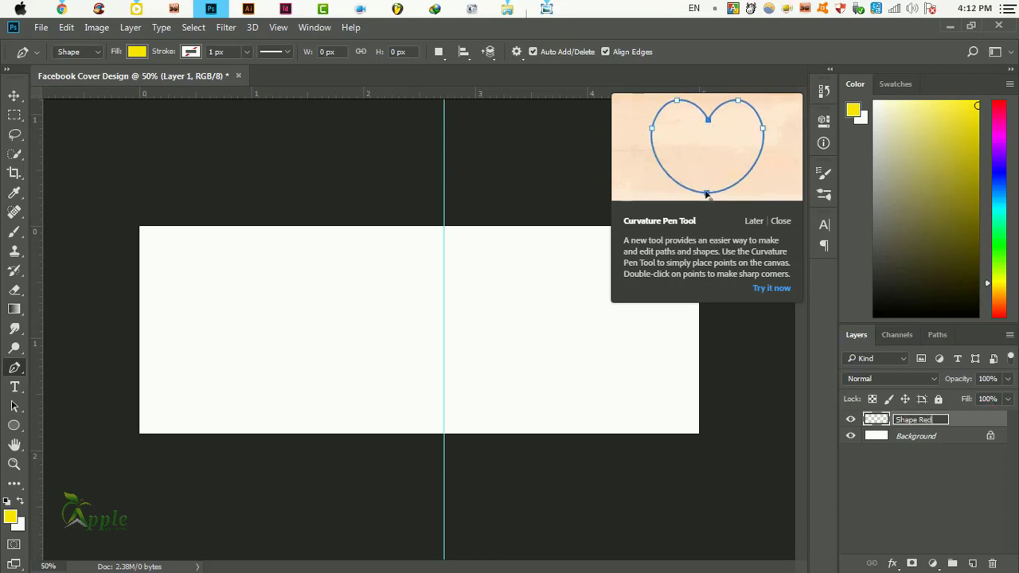
pyautogui.click(982, 412)
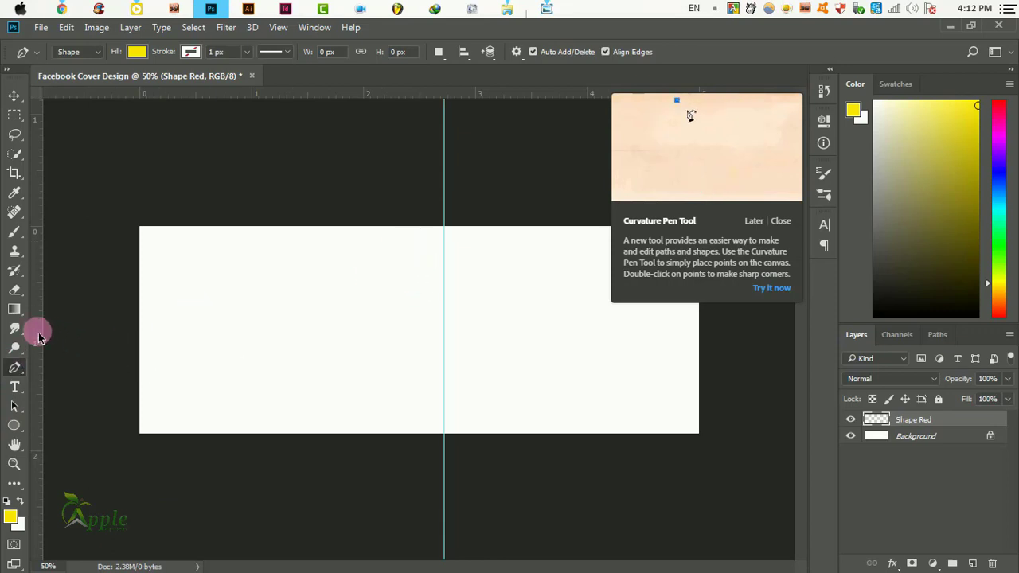
pyautogui.moveTo(36, 330)
pyautogui.mouseDown()
pyautogui.moveTo(515, 354)
pyautogui.moveTo(385, 360)
pyautogui.mouseUp()
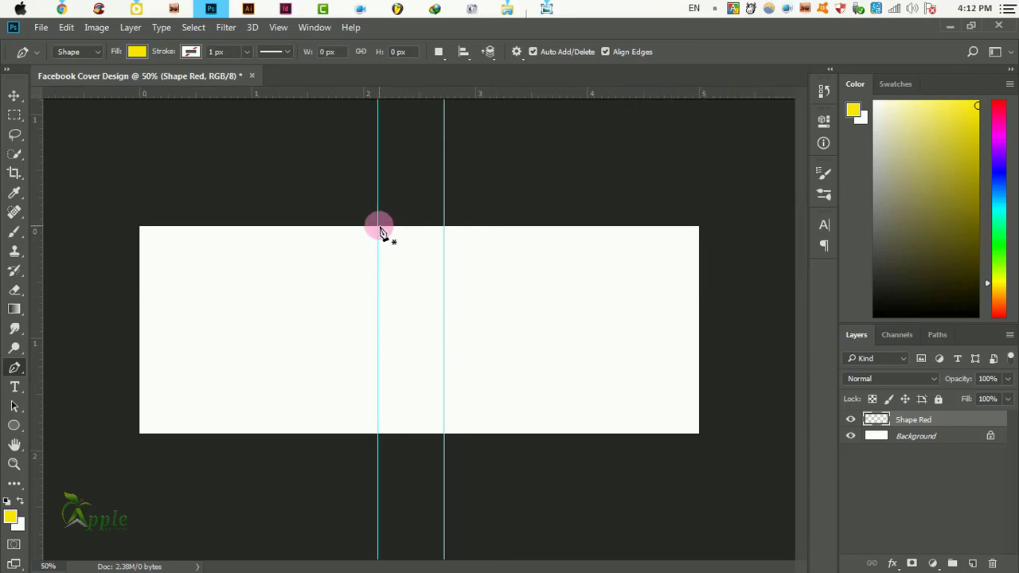
# Add a horizontal centre guide and pen a shape across the right, notched at the guides
pyautogui.moveTo(336, 93); pyautogui.dragTo(348, 329)
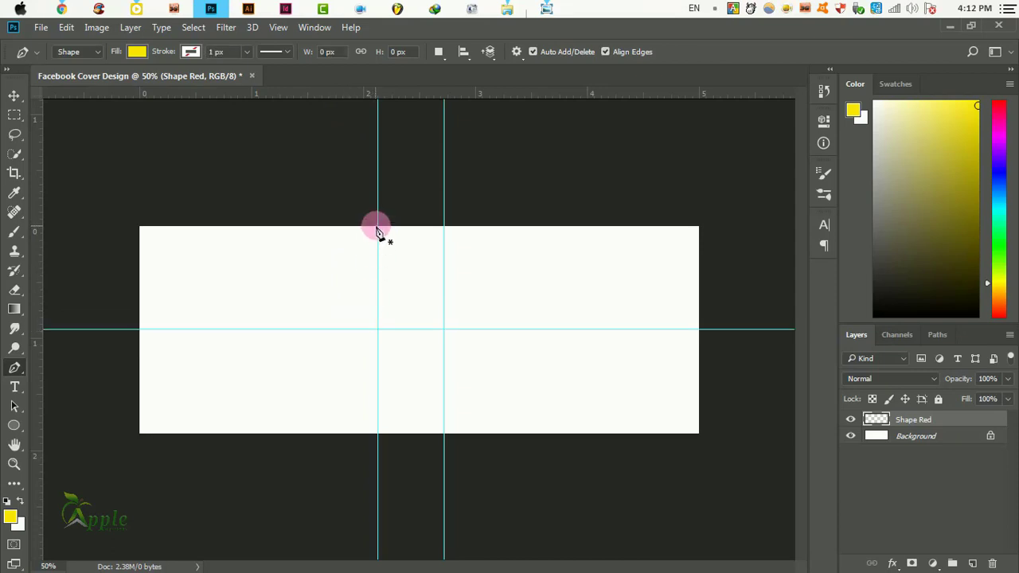
pyautogui.click(379, 227)
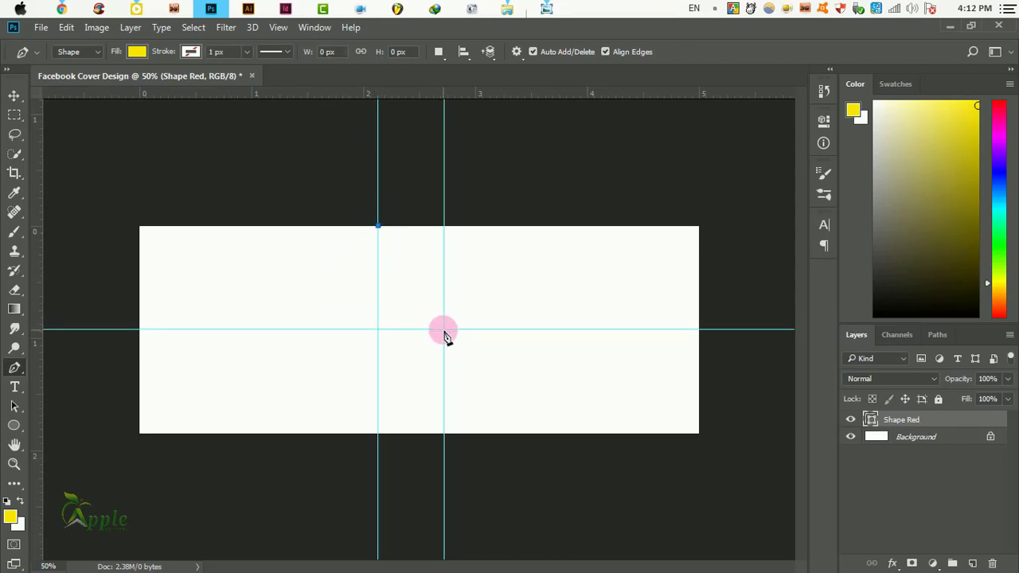
pyautogui.click(379, 434)
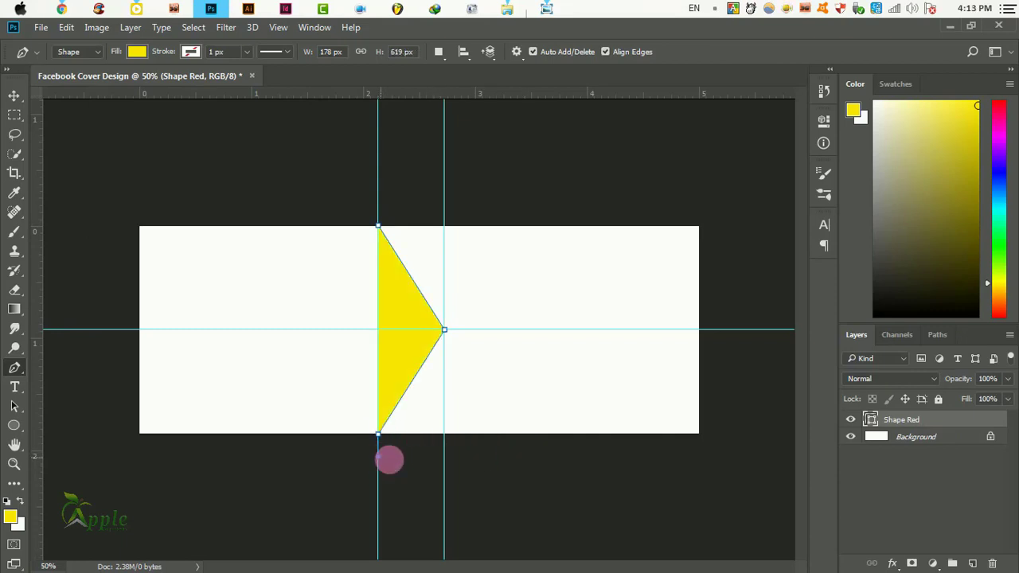
pyautogui.click(733, 461)
pyautogui.click(722, 206)
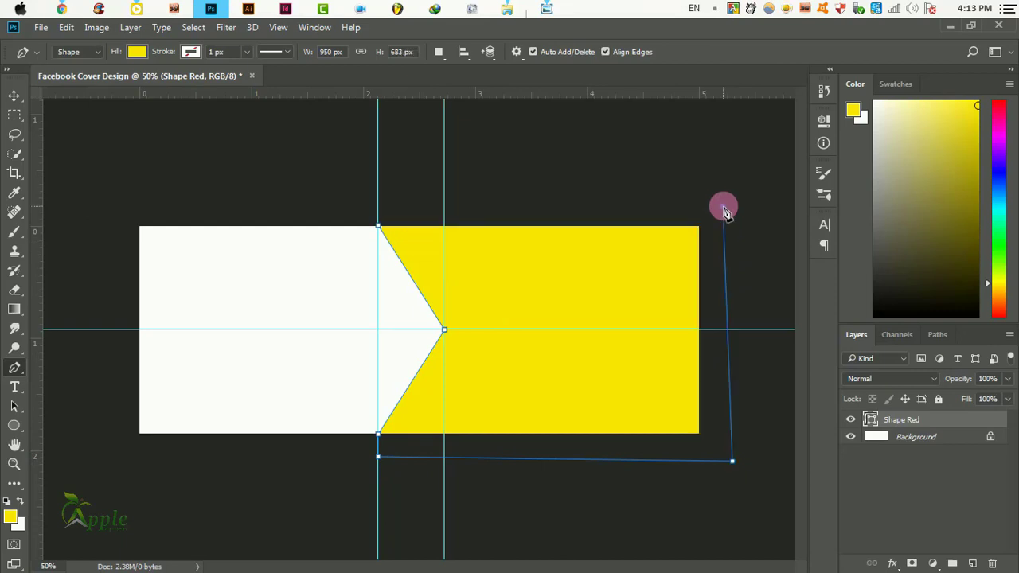
pyautogui.click(379, 198)
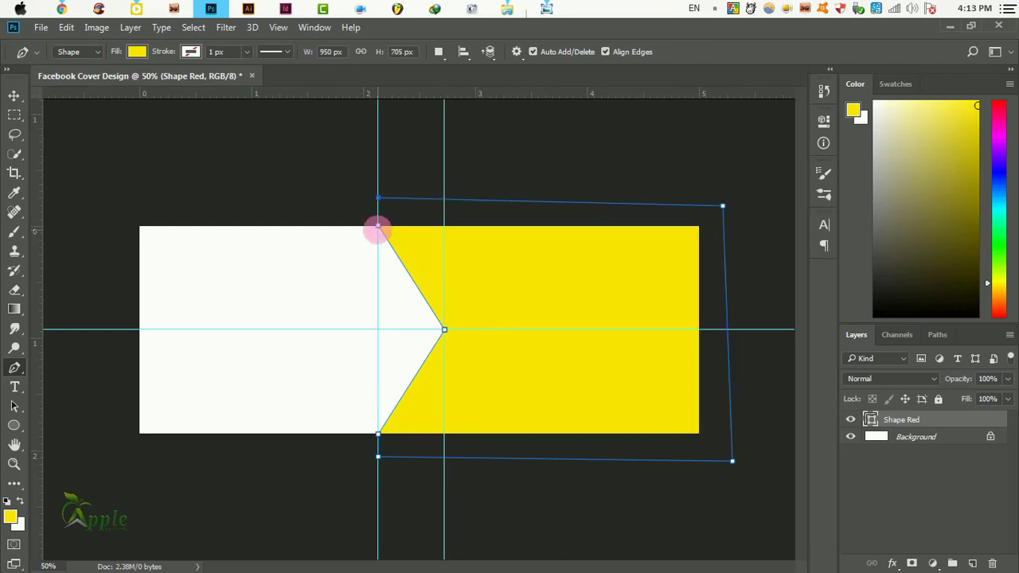
pyautogui.click(379, 227)
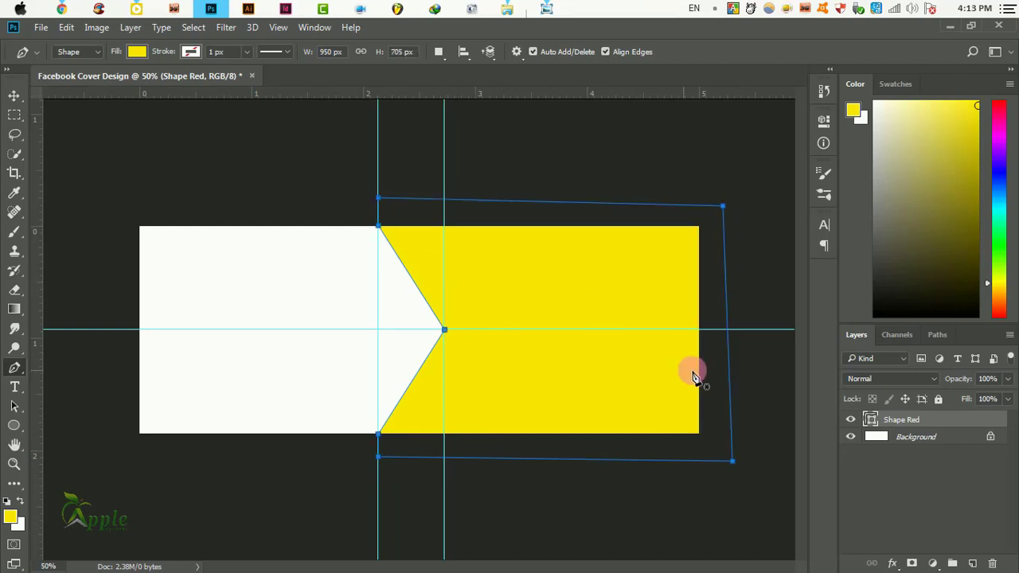
# Change the notched shape's fill from yellow to dark green
pyautogui.doubleClick(872, 420)
pyautogui.moveTo(724, 114); pyautogui.dragTo(946, 274)
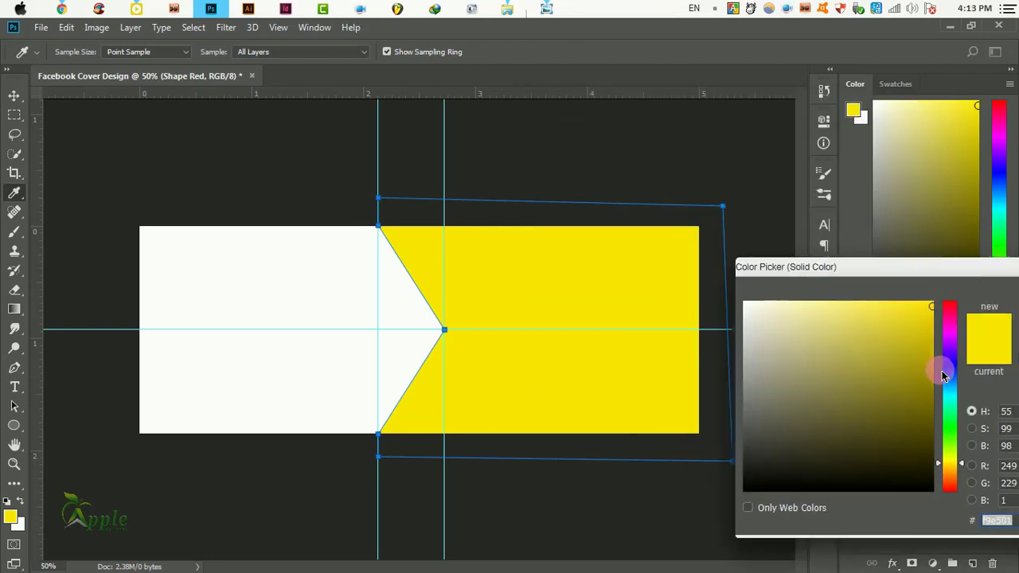
pyautogui.click(951, 430)
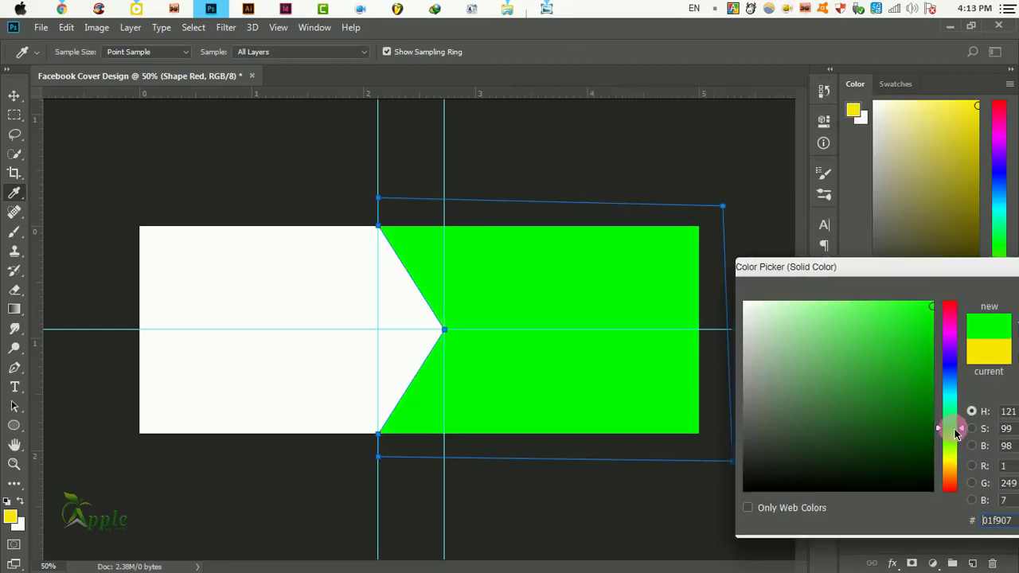
pyautogui.click(933, 381)
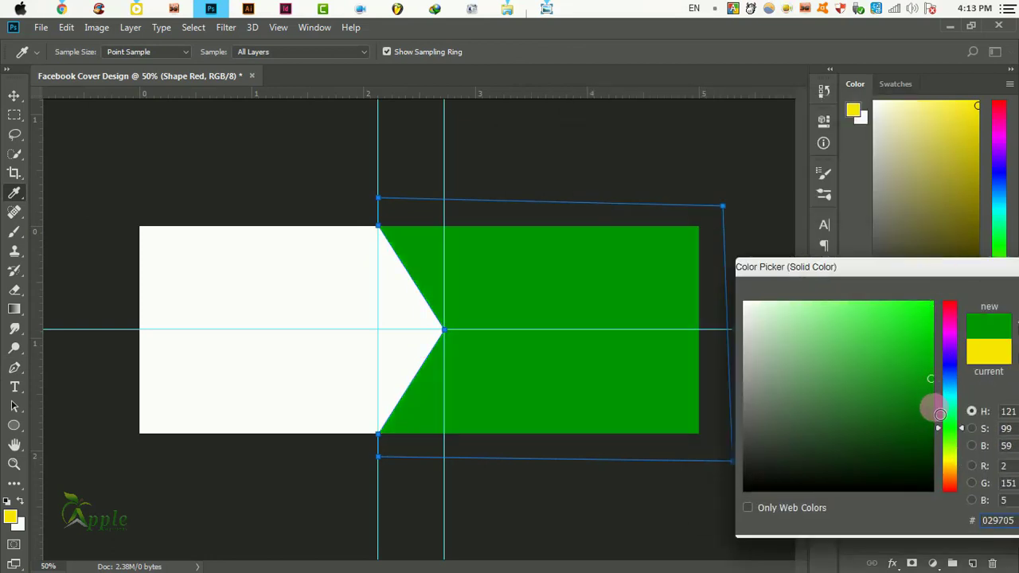
pyautogui.click(931, 408)
pyautogui.moveTo(914, 275); pyautogui.dragTo(889, 274)
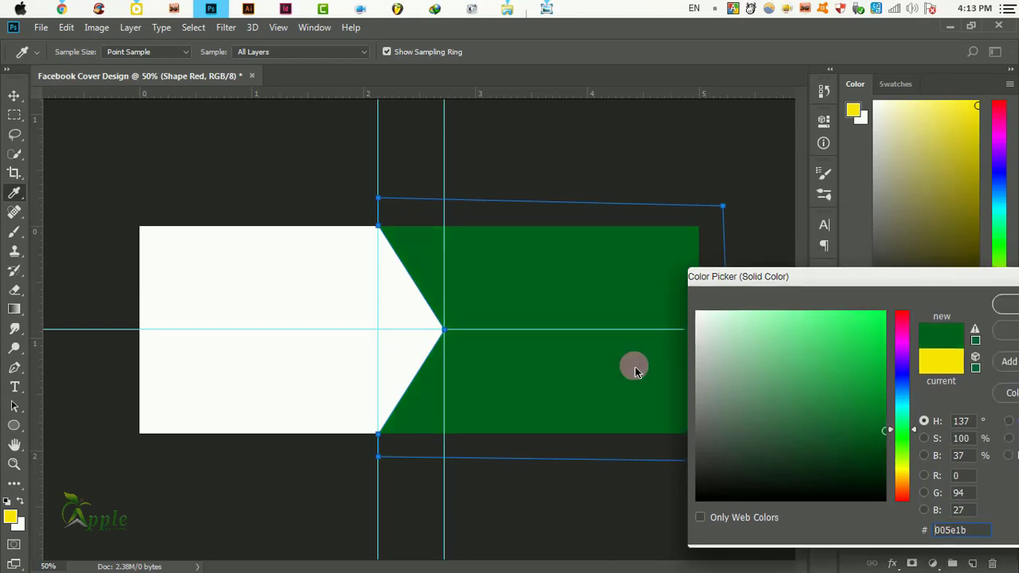
pyautogui.click(518, 432)
# Remove both vertical guides and the horizontal guide, then select the Shape Red layer
pyautogui.click(14, 95)
pyautogui.click(183, 184)
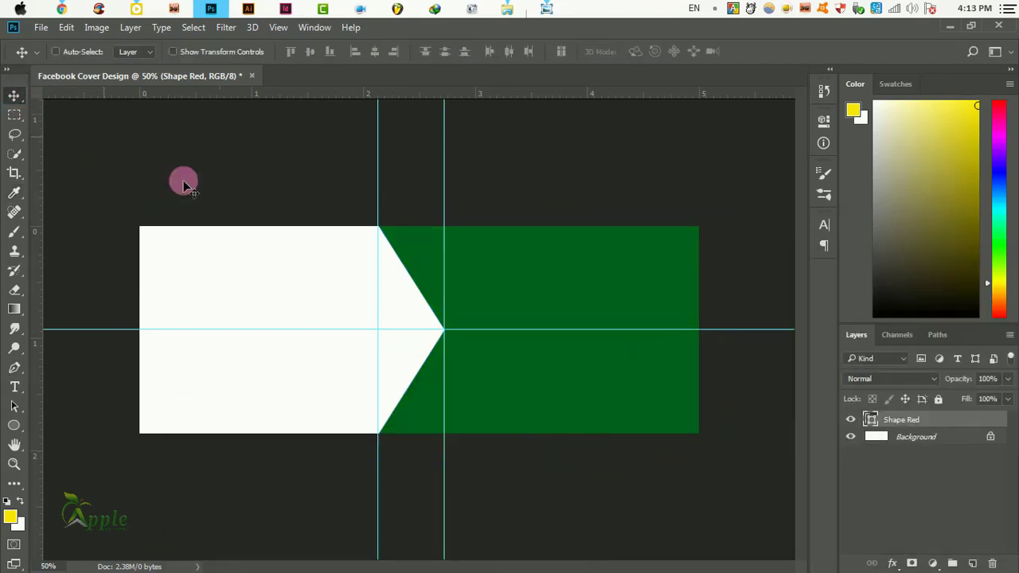
pyautogui.moveTo(443, 274); pyautogui.dragTo(32, 271)
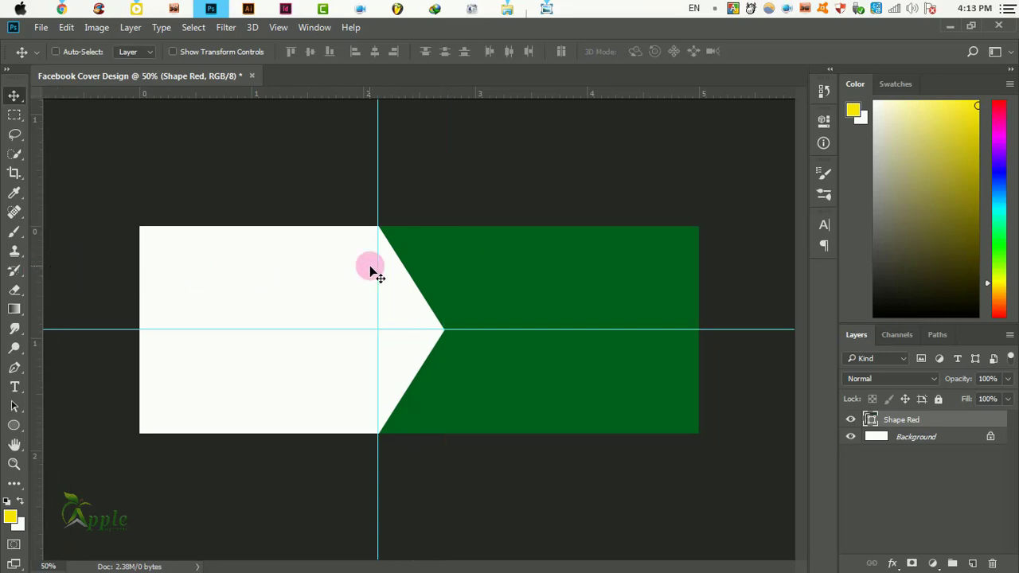
pyautogui.moveTo(383, 269); pyautogui.dragTo(32, 297)
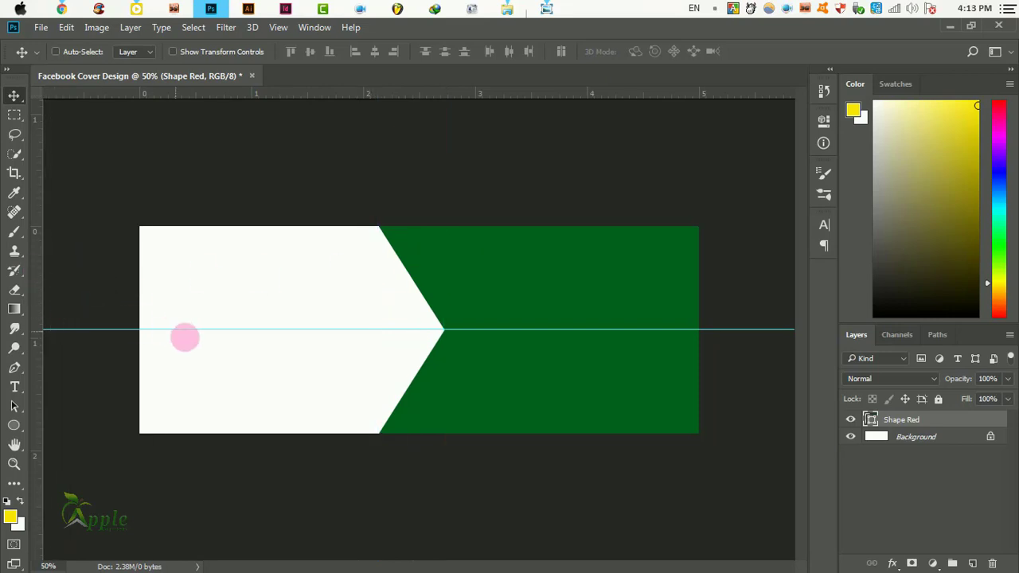
pyautogui.moveTo(194, 335); pyautogui.dragTo(224, 102)
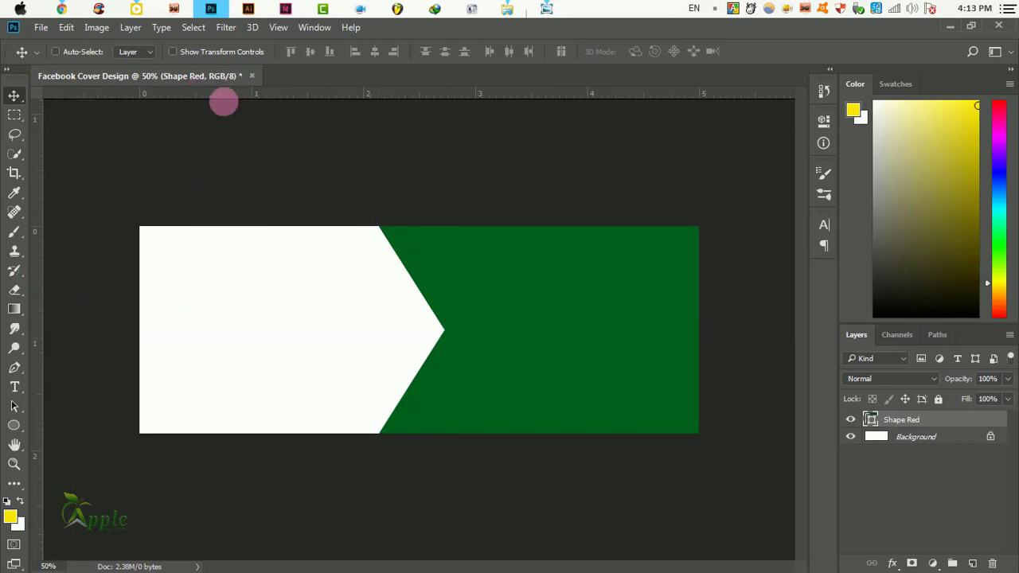
pyautogui.keyDown('ctrl'); pyautogui.click(876, 437); pyautogui.keyUp('ctrl')
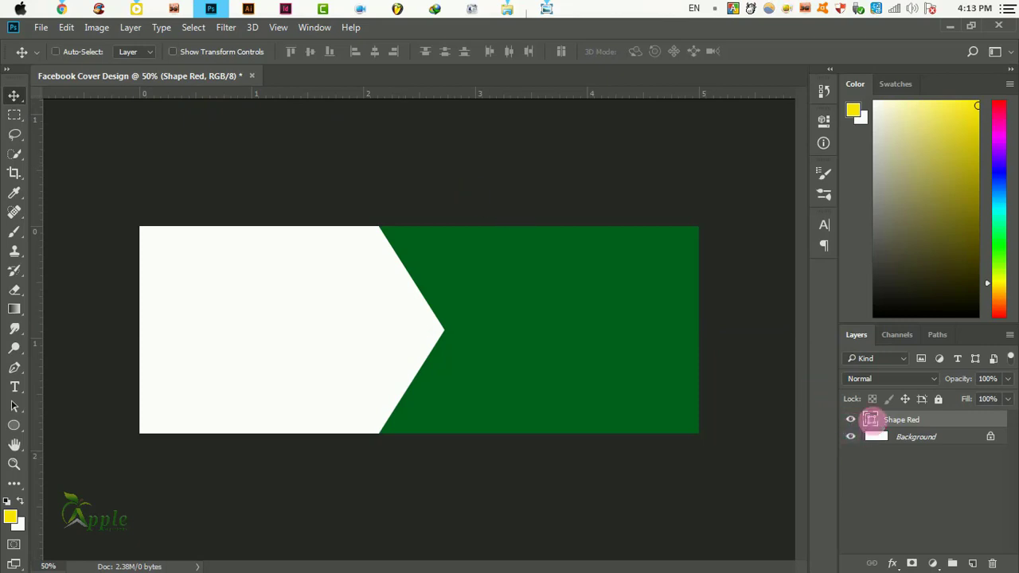
# Recolour the Shape Red fill to magenta-pink and shift the shape slightly right
pyautogui.doubleClick(871, 419)
pyautogui.moveTo(566, 96); pyautogui.dragTo(929, 342)
pyautogui.click(891, 387)
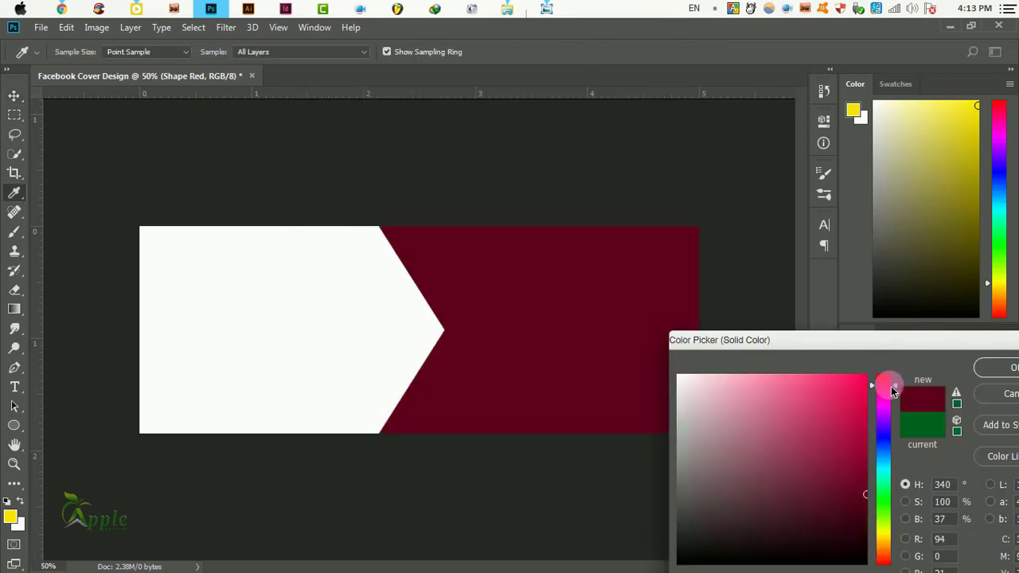
pyautogui.click(870, 385)
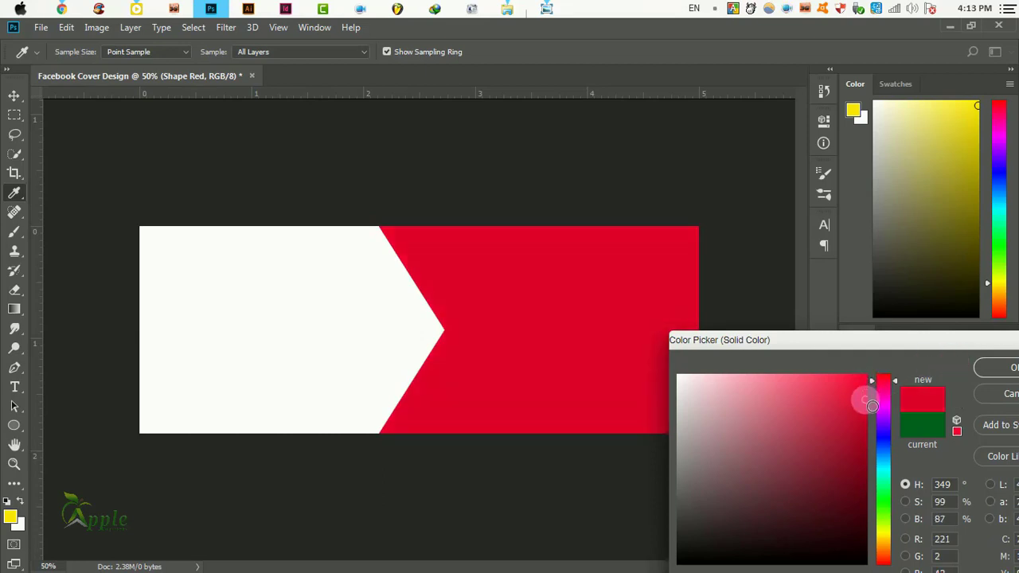
pyautogui.moveTo(942, 351); pyautogui.dragTo(564, 400)
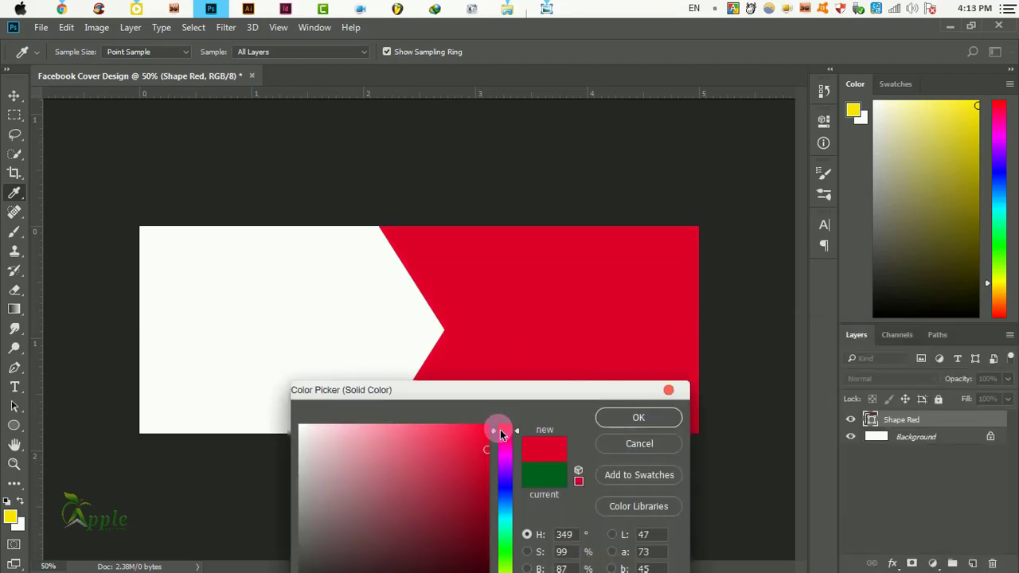
pyautogui.moveTo(516, 431); pyautogui.dragTo(519, 437)
pyautogui.click(643, 417)
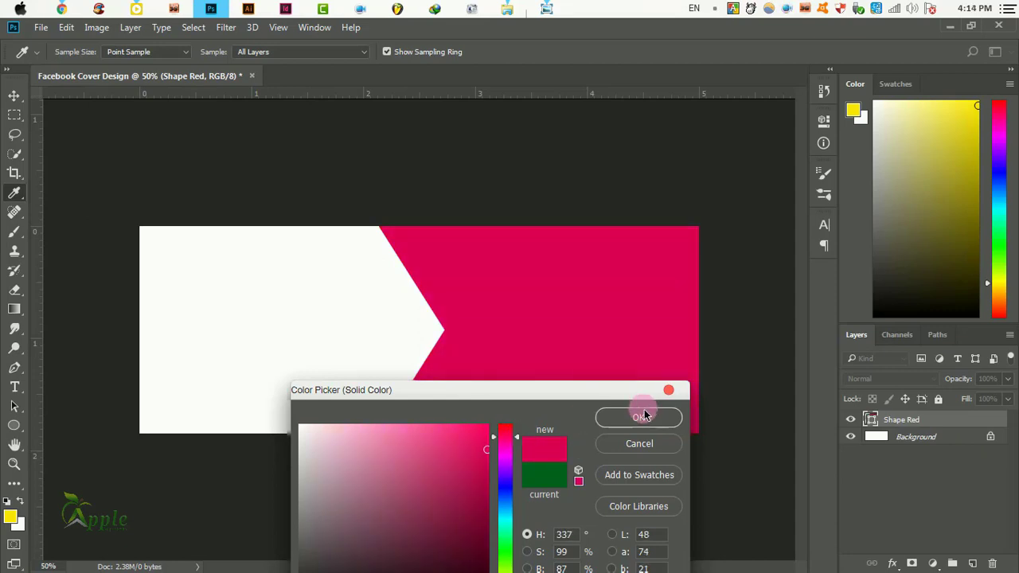
pyautogui.moveTo(503, 267)
pyautogui.mouseDown()
pyautogui.moveTo(533, 274)
pyautogui.moveTo(519, 268)
pyautogui.mouseUp()
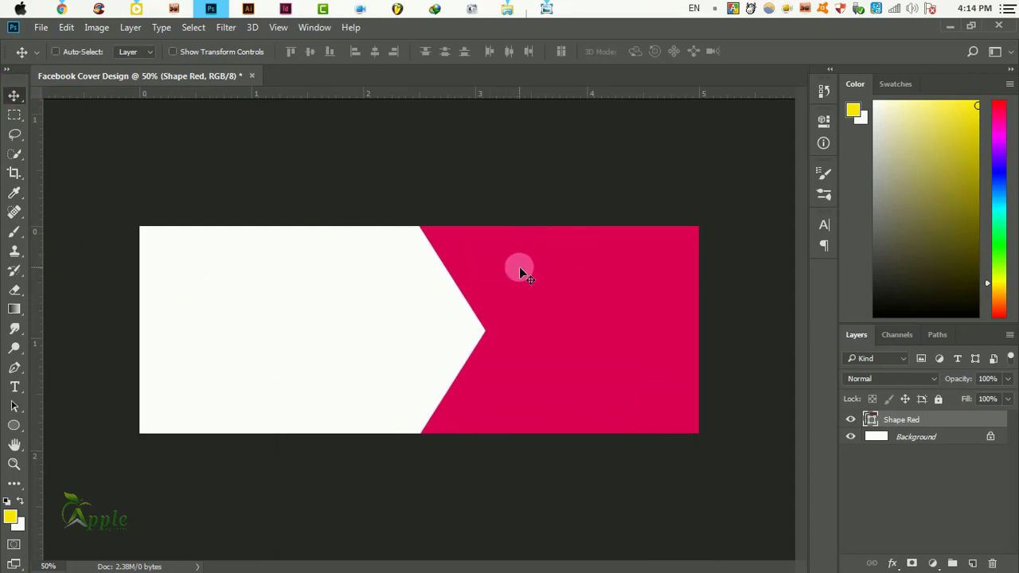
# Draw a pink circle, Ellipse 1, and move it onto the pink shape's left edge
pyautogui.click(13, 426)
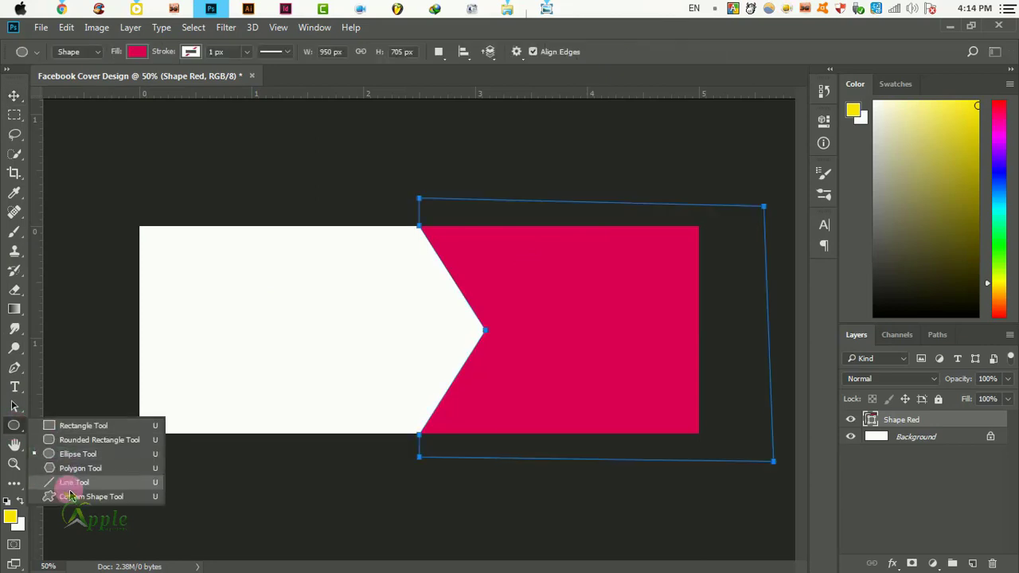
pyautogui.click(71, 453)
pyautogui.moveTo(445, 304); pyautogui.dragTo(504, 402)
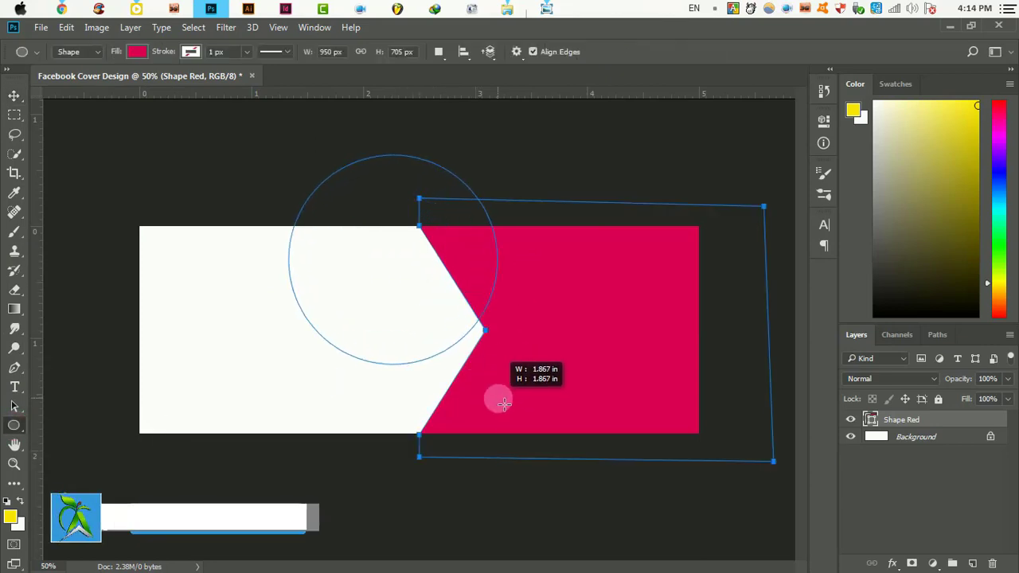
pyautogui.moveTo(503, 402); pyautogui.dragTo(497, 396)
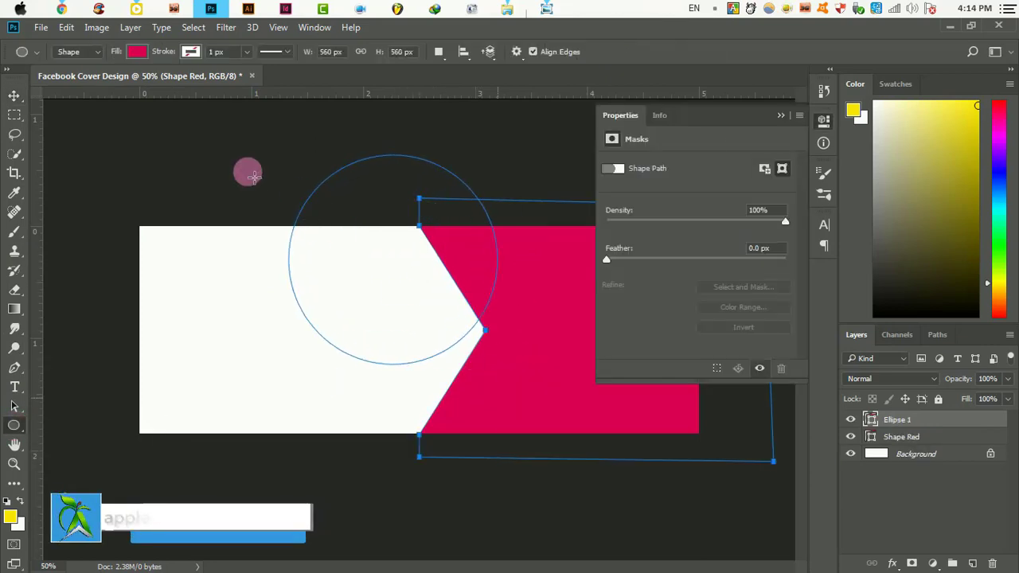
pyautogui.click(781, 116)
pyautogui.click(14, 96)
pyautogui.moveTo(450, 271); pyautogui.dragTo(525, 330)
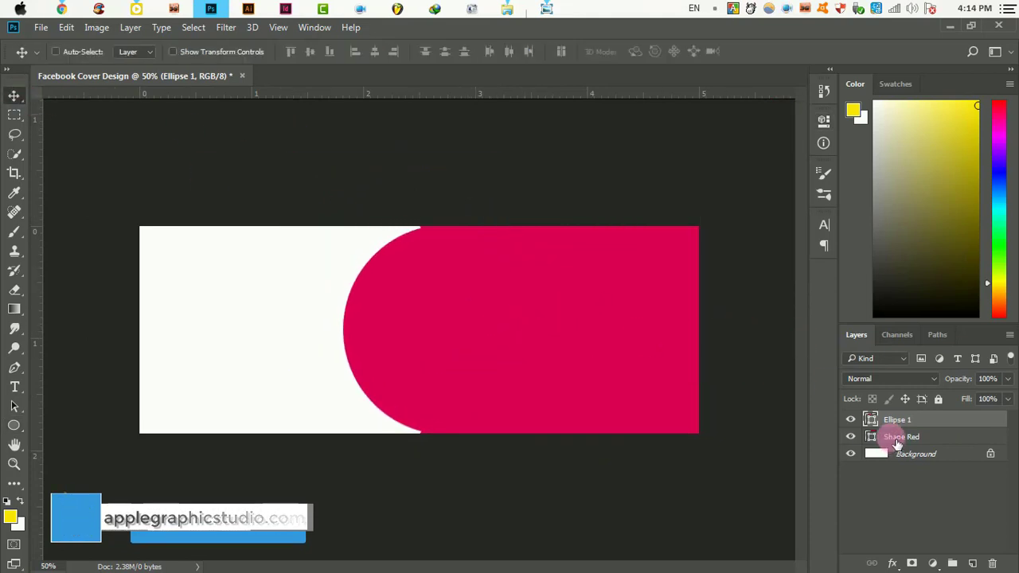
# Fill Ellipse 1 with mid grey and scale it down to 80%
pyautogui.doubleClick(871, 420)
pyautogui.moveTo(345, 254); pyautogui.dragTo(318, 218)
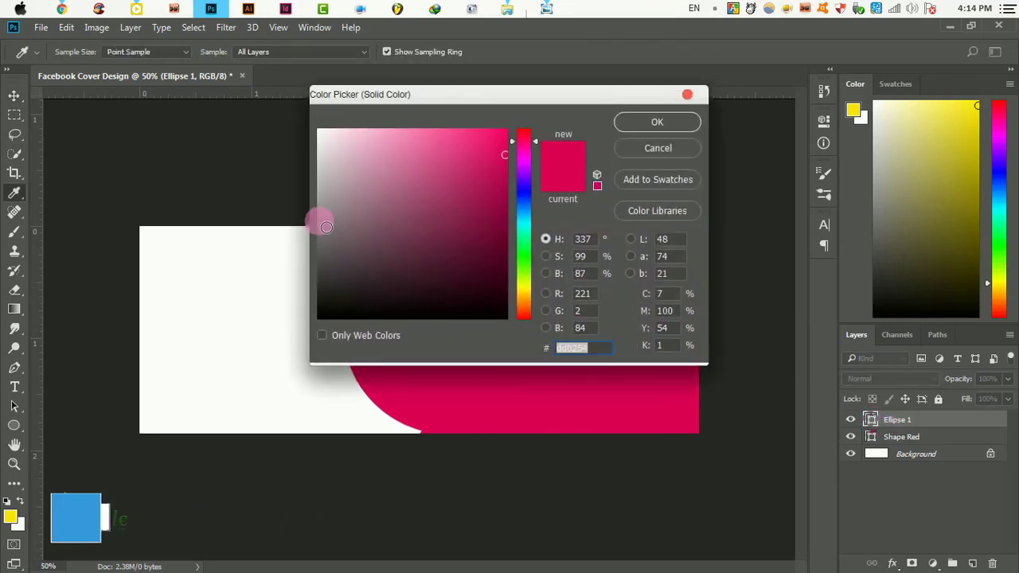
pyautogui.click(657, 122)
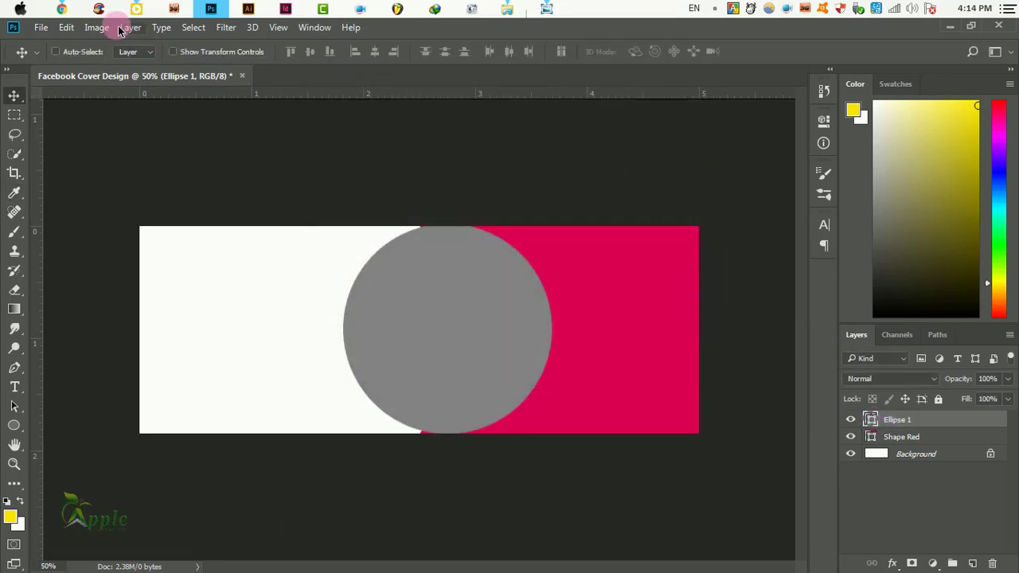
pyautogui.click(67, 27)
pyautogui.click(152, 304)
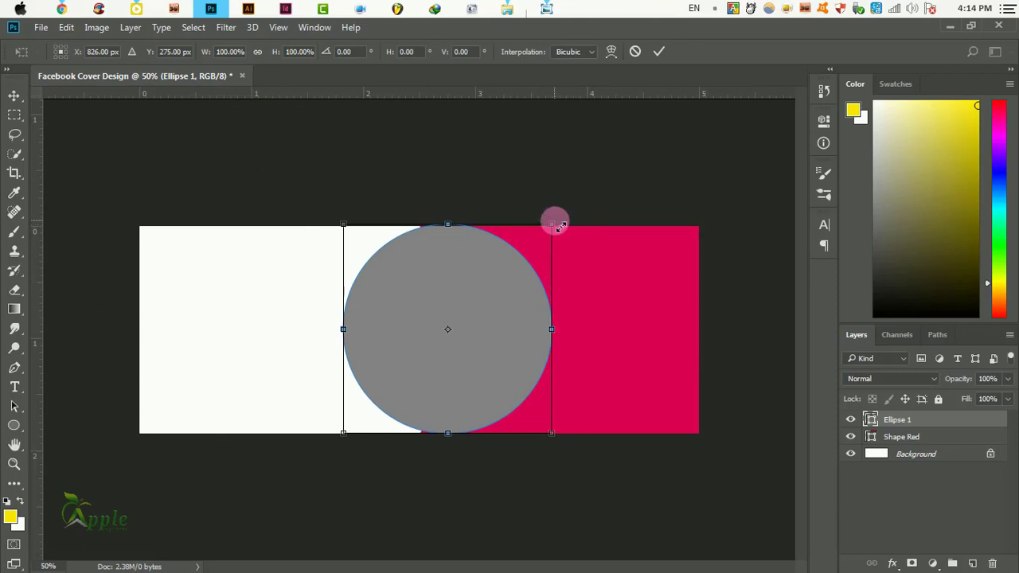
pyautogui.moveTo(556, 223); pyautogui.dragTo(535, 248)
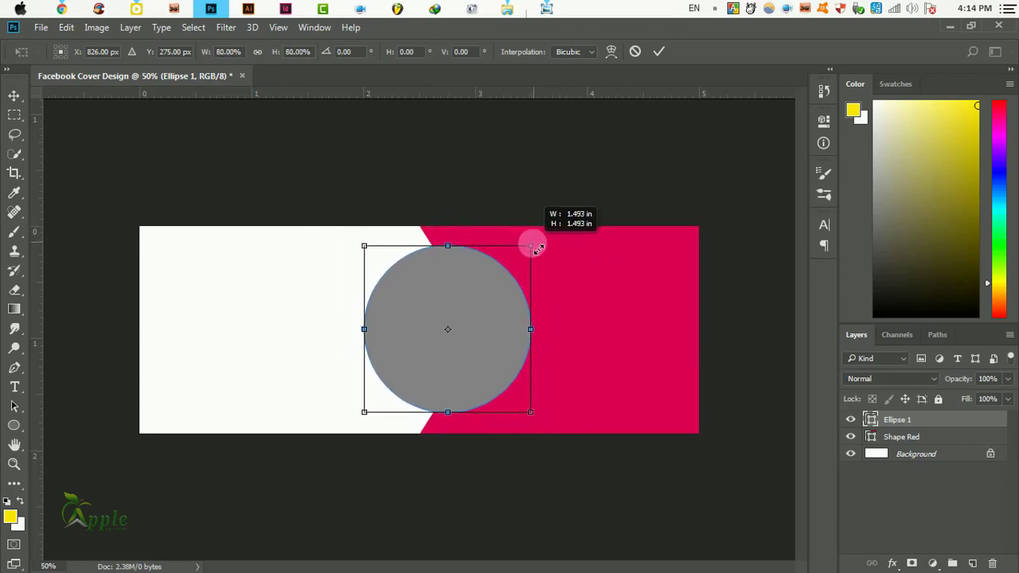
pyautogui.click(659, 51)
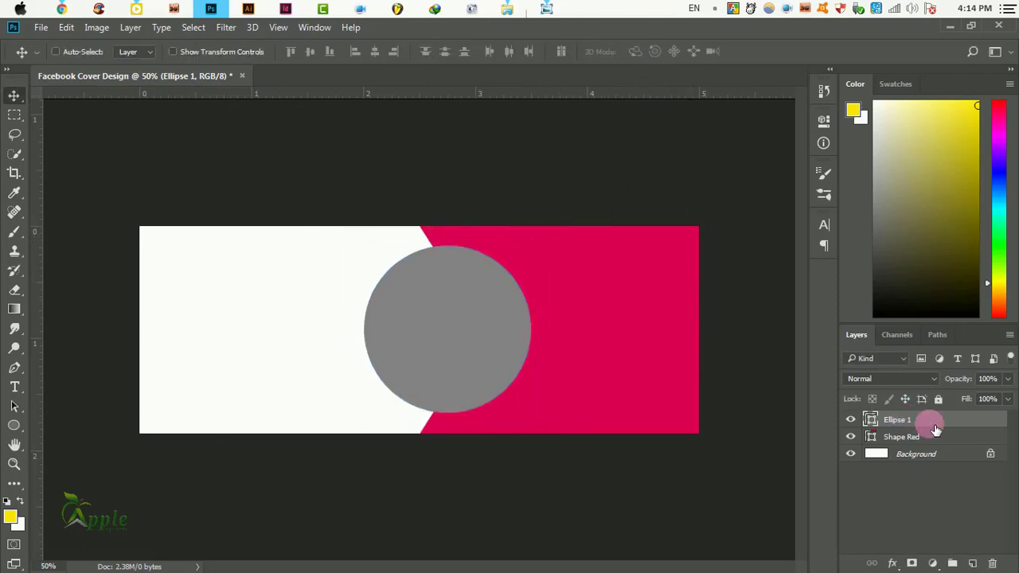
# Give Ellipse 1 a thick white stroke positioned outside the circle
pyautogui.doubleClick(960, 427)
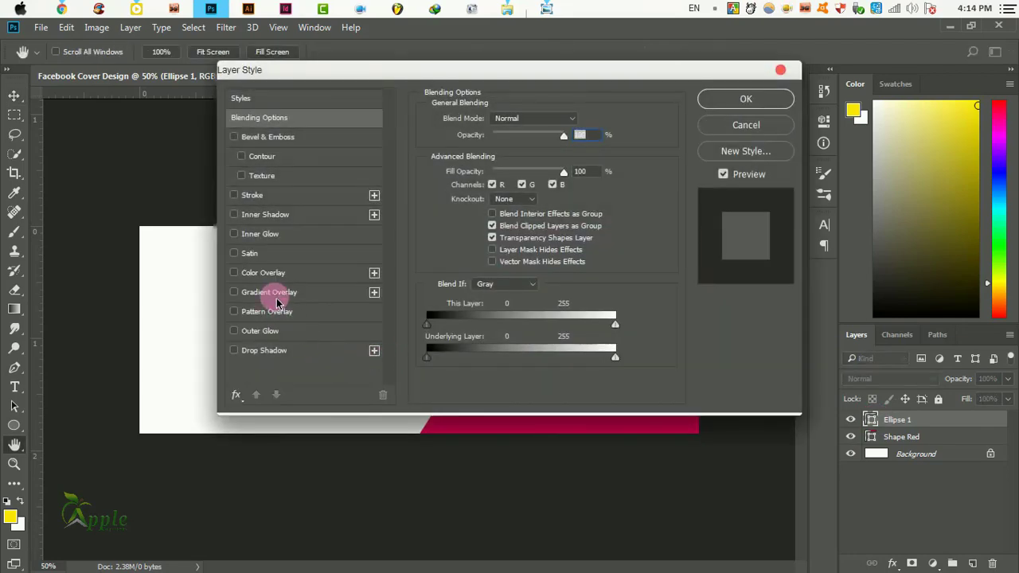
pyautogui.moveTo(462, 124); pyautogui.dragTo(647, 470)
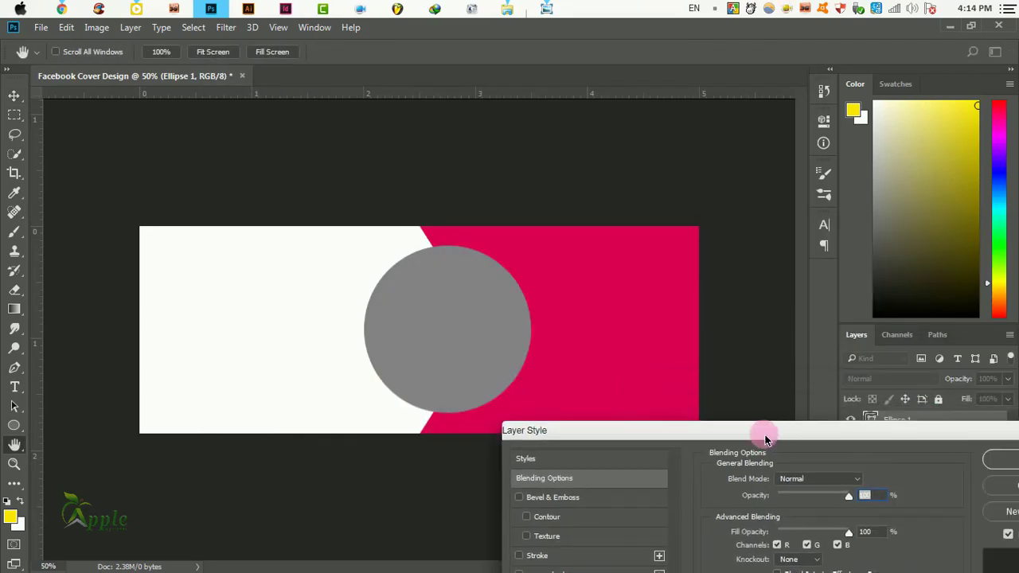
pyautogui.click(459, 541)
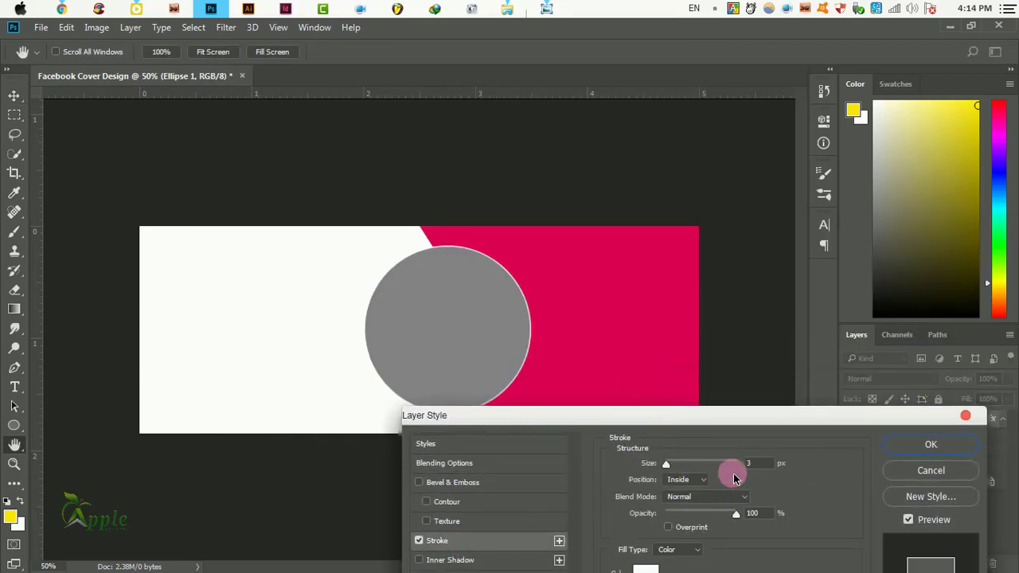
pyautogui.click(647, 570)
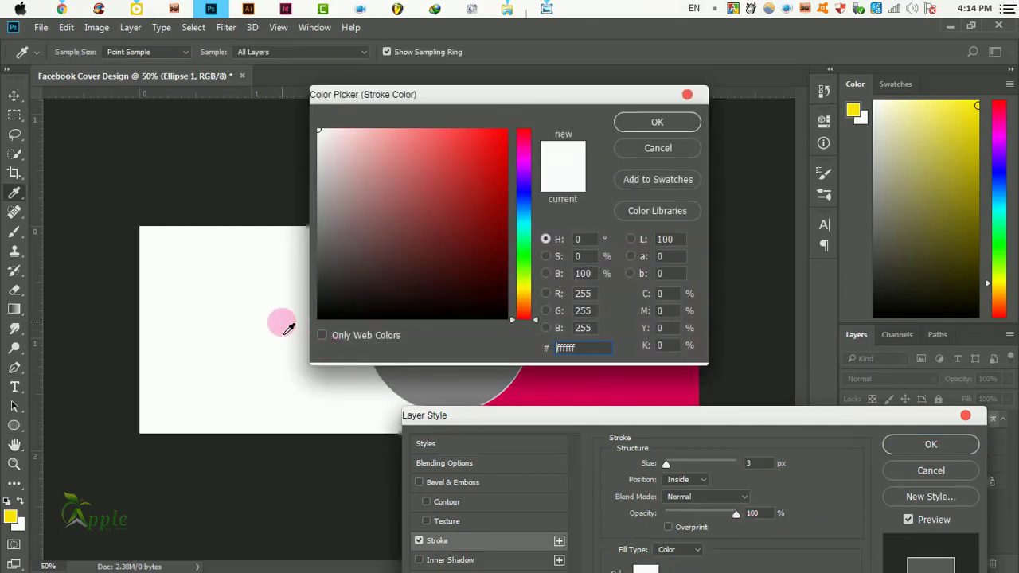
pyautogui.click(657, 121)
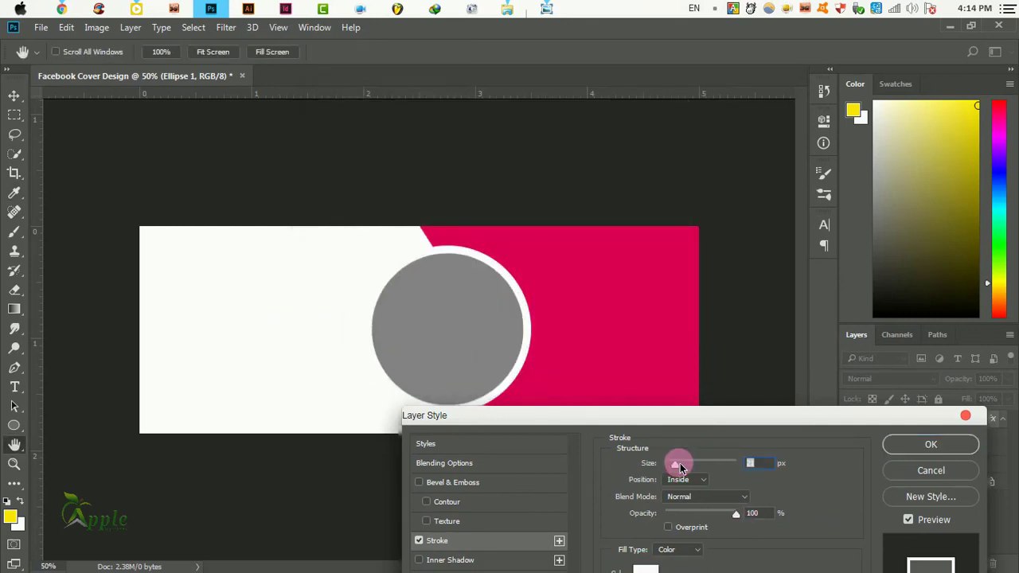
pyautogui.moveTo(679, 466); pyautogui.dragTo(683, 463)
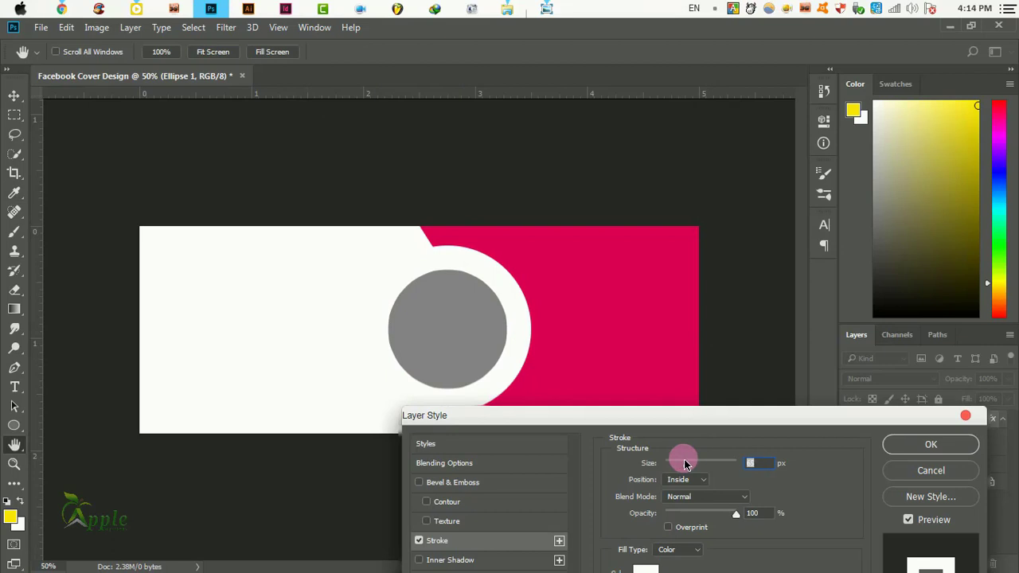
pyautogui.click(683, 480)
pyautogui.click(677, 492)
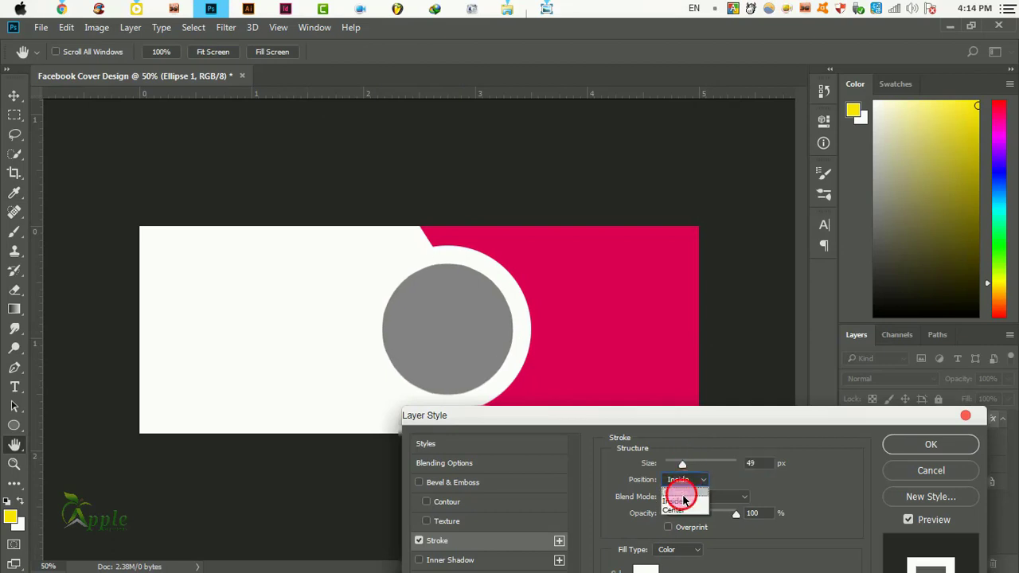
pyautogui.moveTo(675, 466); pyautogui.dragTo(681, 463)
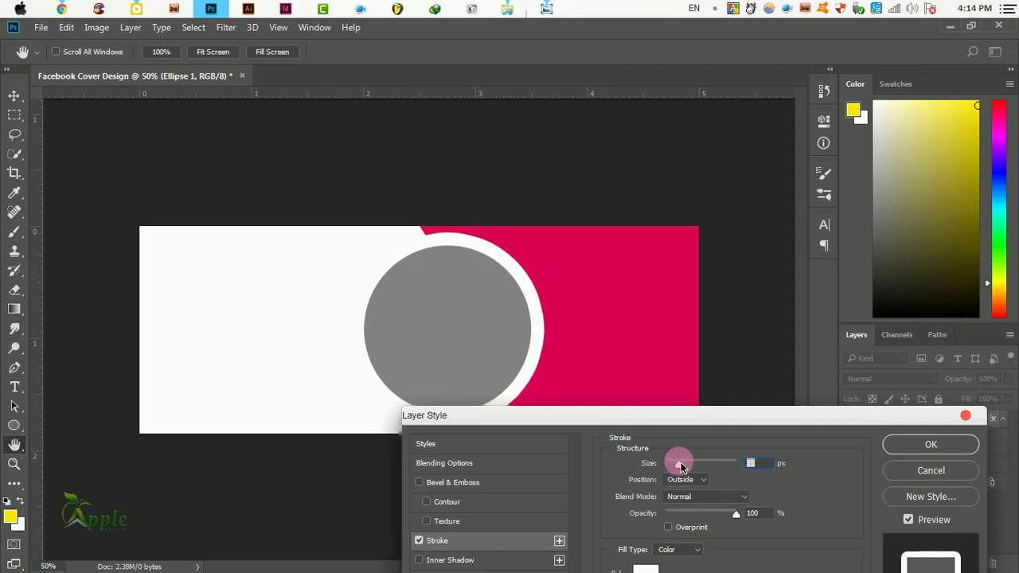
pyautogui.click(931, 445)
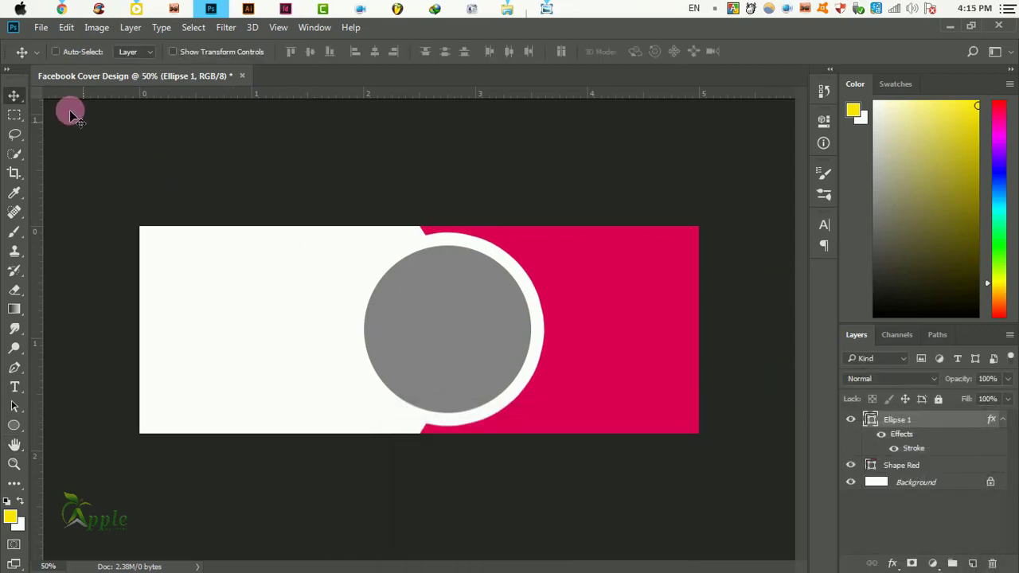
# Free-transform the ringed circle to about 99% size and nudge it to the right
pyautogui.click(66, 27)
pyautogui.click(159, 303)
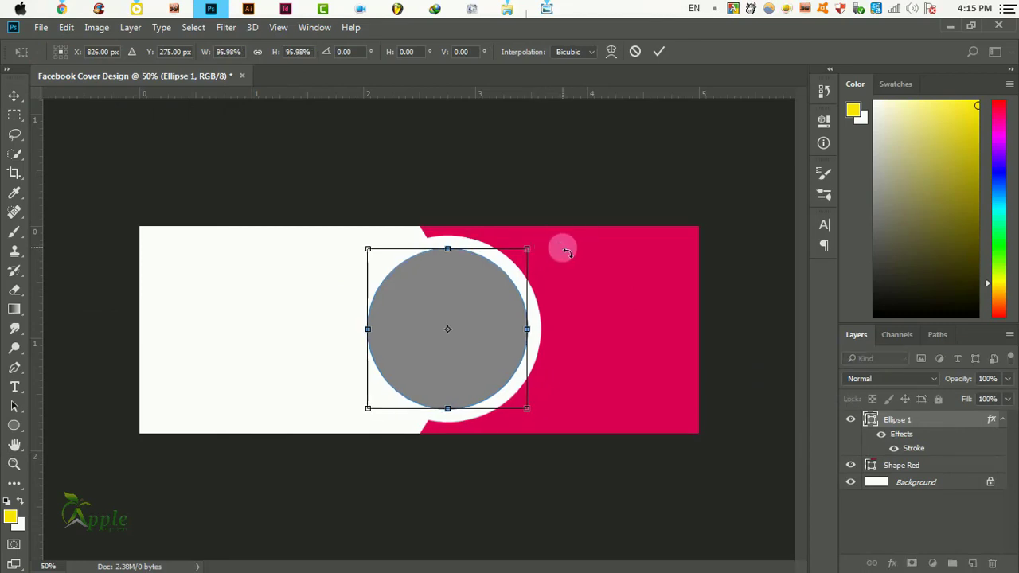
pyautogui.moveTo(562, 262); pyautogui.dragTo(565, 267)
pyautogui.hotkey('shift', 'Right')
pyautogui.hotkey('shift', 'Right')
pyautogui.hotkey('shift', 'Right')
pyautogui.hotkey('shift', 'Right')
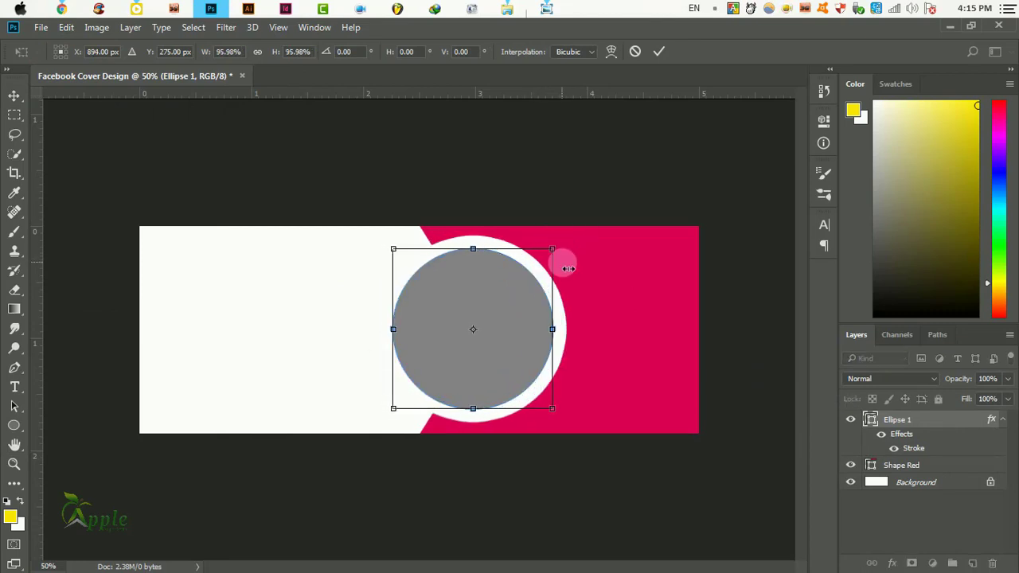
pyautogui.press('Right')
pyautogui.press('Right')
pyautogui.hotkey('shift', 'Right')
pyautogui.hotkey('shift', 'Right')
pyautogui.press('Right')
pyautogui.press('Right')
pyautogui.press('Right')
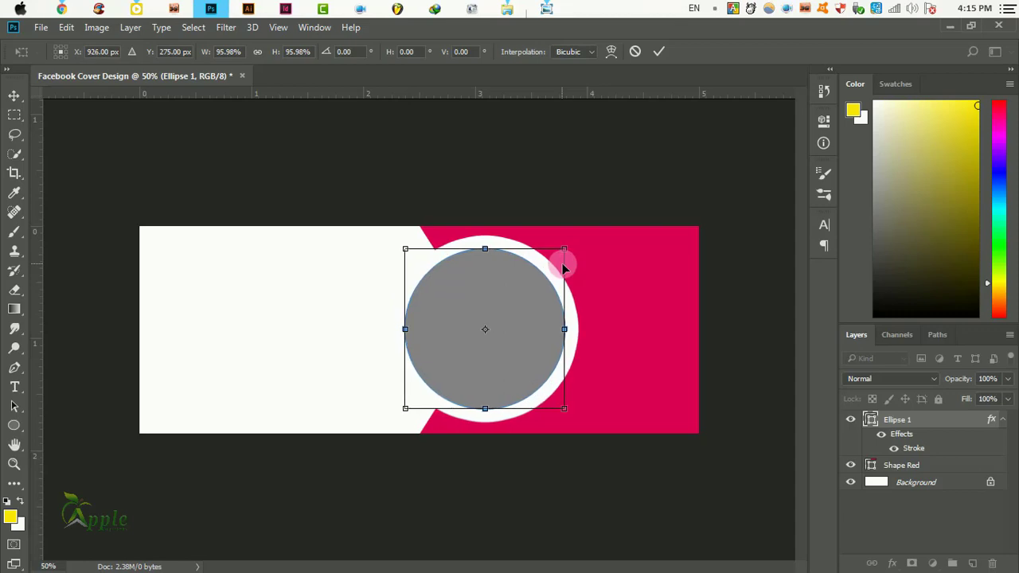
pyautogui.moveTo(566, 253); pyautogui.dragTo(568, 247)
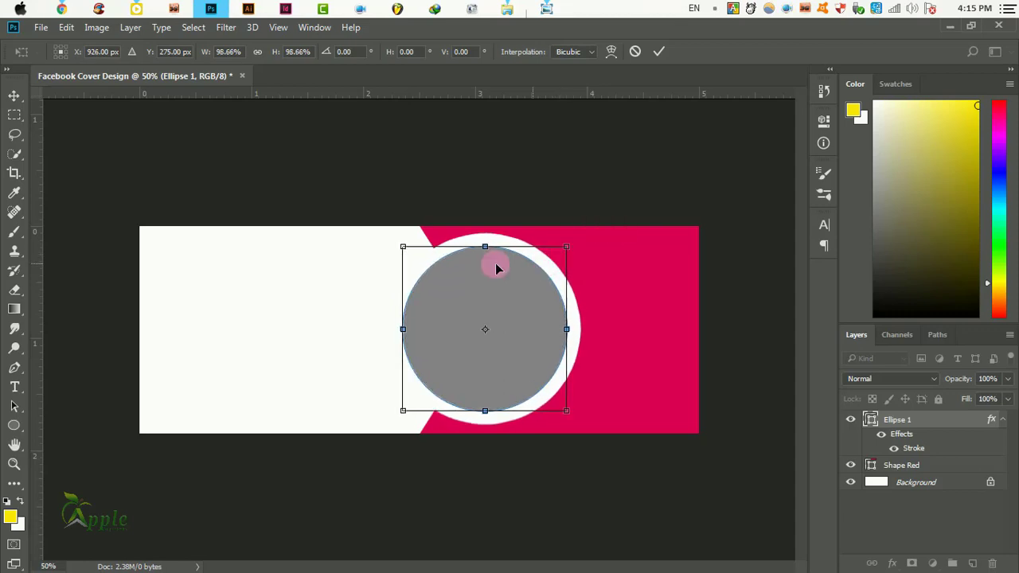
pyautogui.hotkey('ctrl', '+')
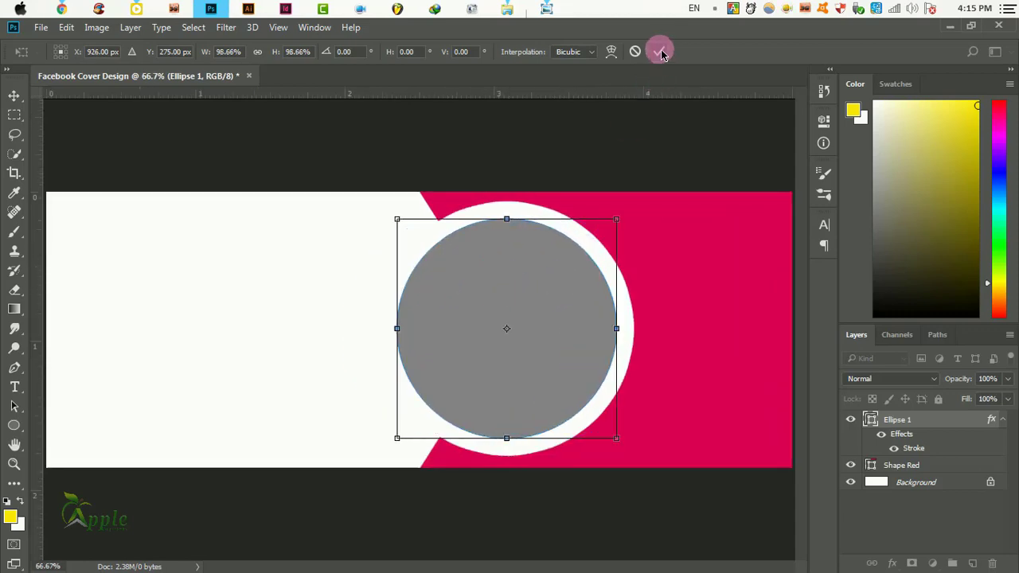
pyautogui.click(659, 51)
# Set the Ellipse 1 stroke size to 32 px and collapse its effects list
pyautogui.doubleClick(912, 446)
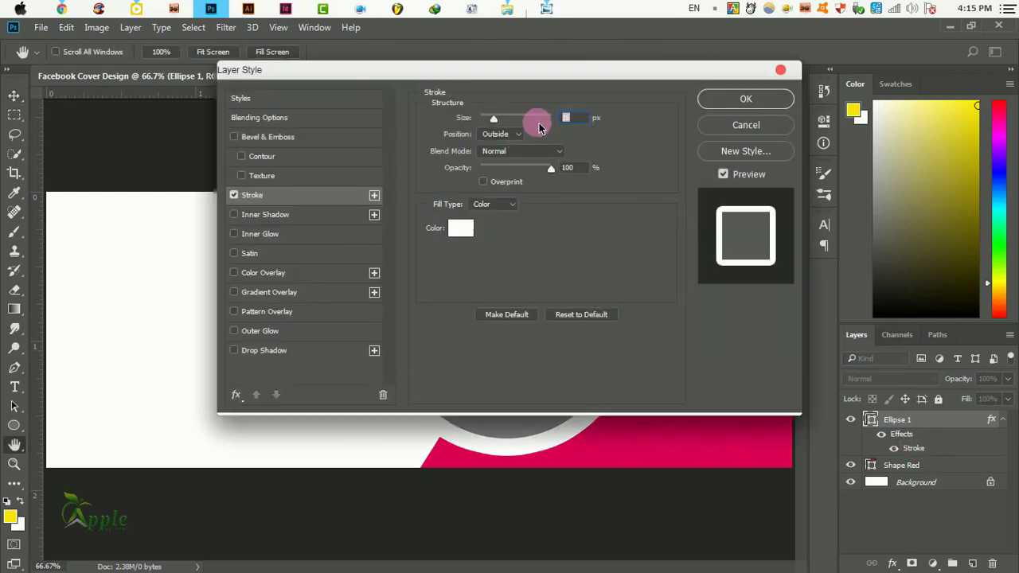
pyautogui.write('32')
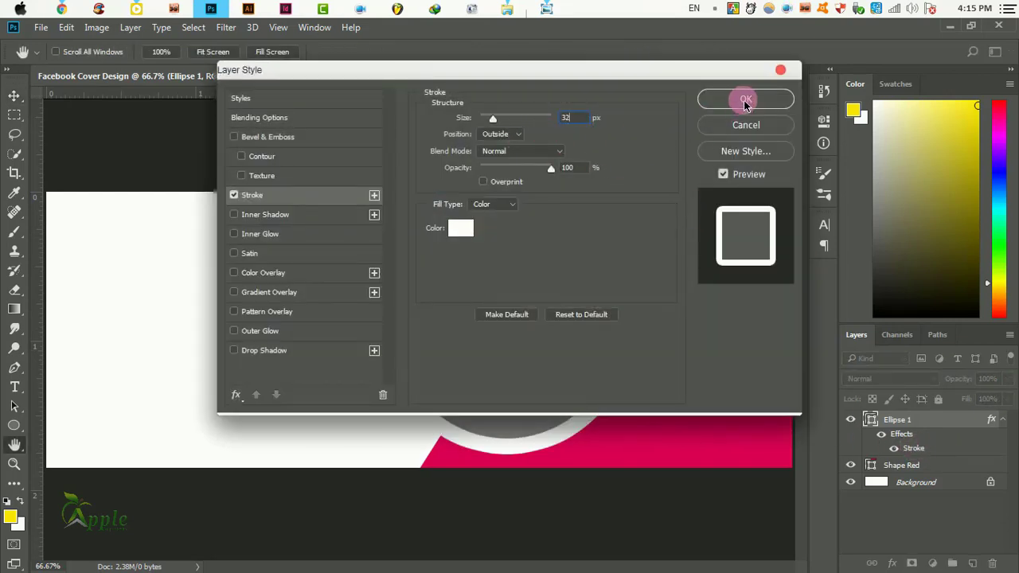
pyautogui.click(746, 100)
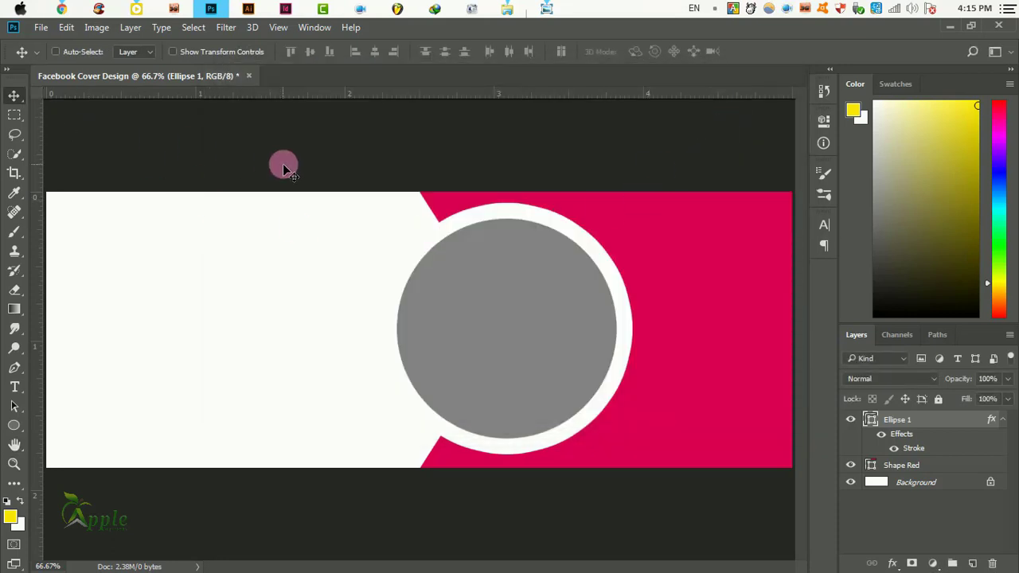
pyautogui.click(1002, 420)
# Duplicate the circle layer, then strip the lower copy's white stroke and fill it pink (dd0254)
pyautogui.moveTo(954, 428); pyautogui.dragTo(973, 564)
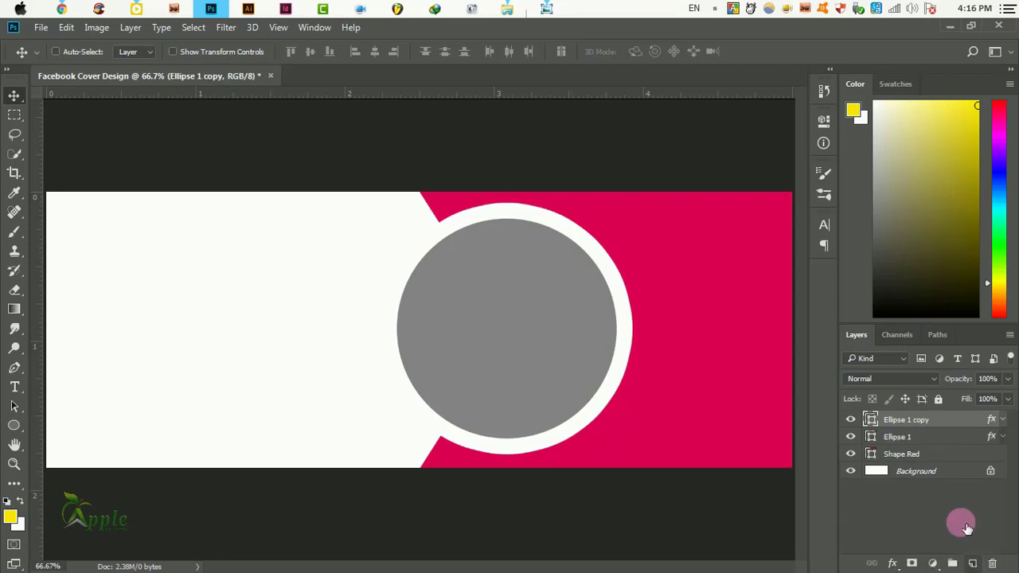
pyautogui.click(1003, 436)
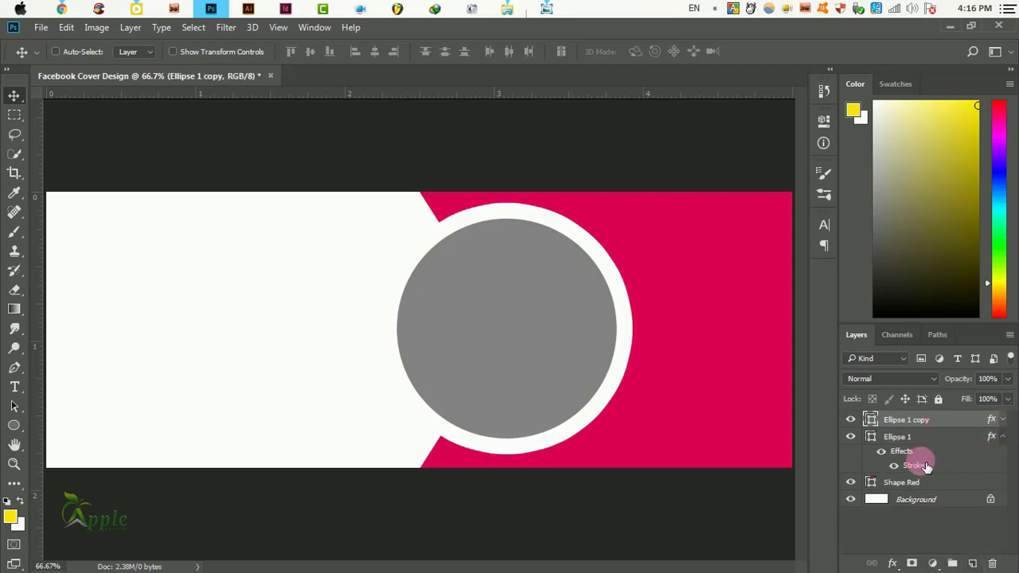
pyautogui.click(882, 438)
pyautogui.doubleClick(872, 438)
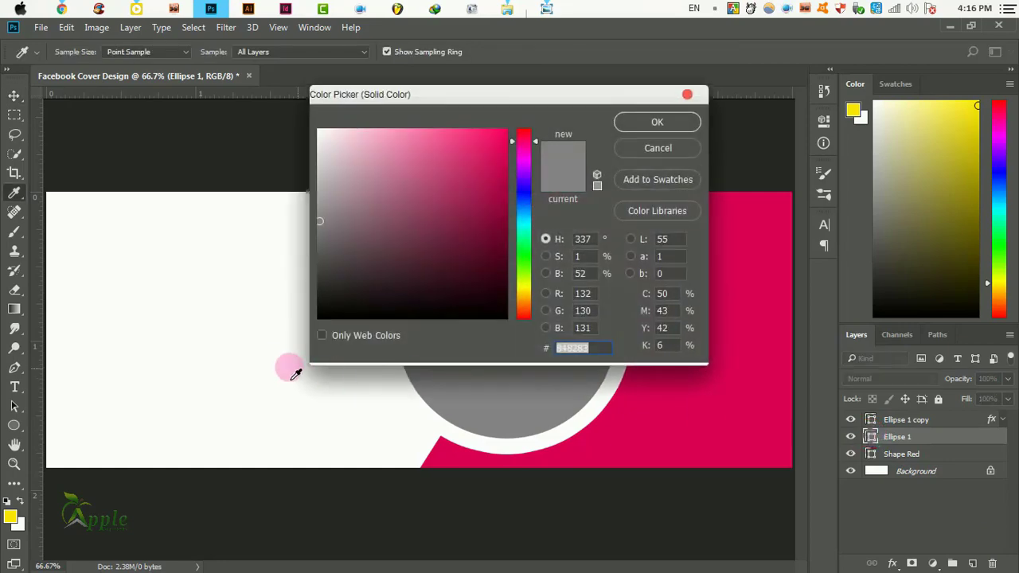
pyautogui.click(452, 465)
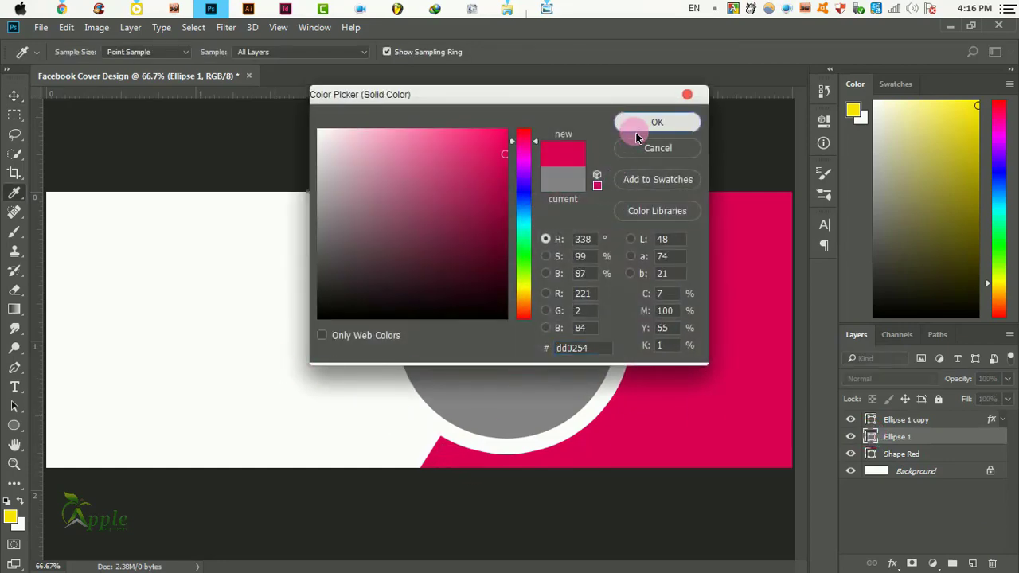
pyautogui.click(656, 122)
# Scale the pink Ellipse 1 circle up from its centre in two passes, forming an outer pink band
pyautogui.click(66, 27)
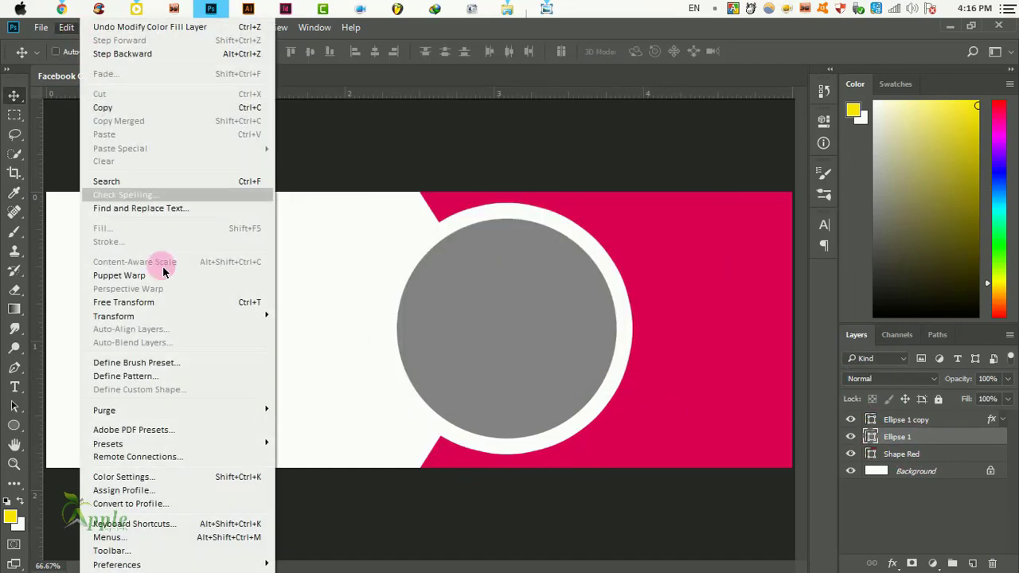
pyautogui.click(183, 301)
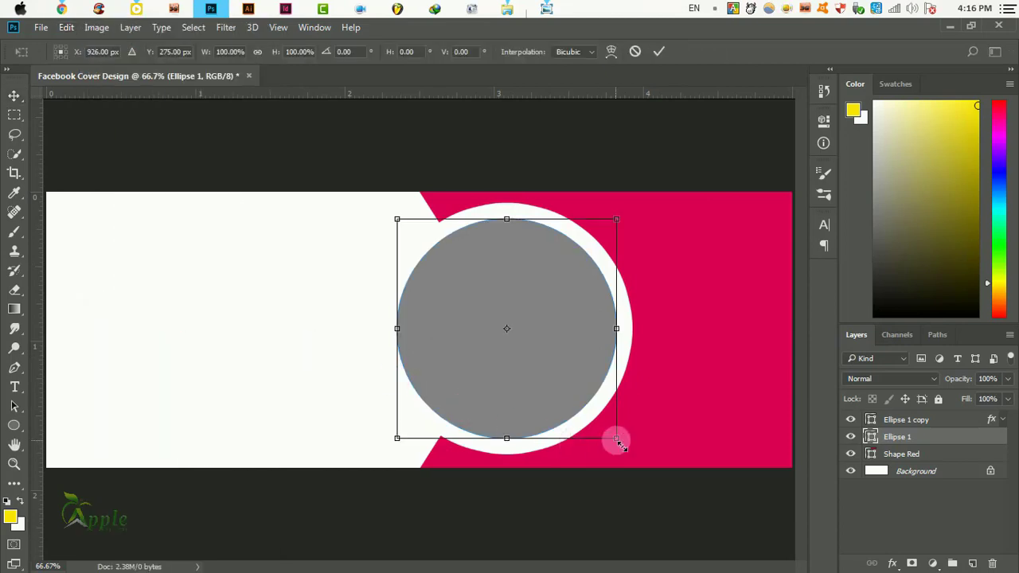
pyautogui.moveTo(618, 441); pyautogui.dragTo(649, 478)
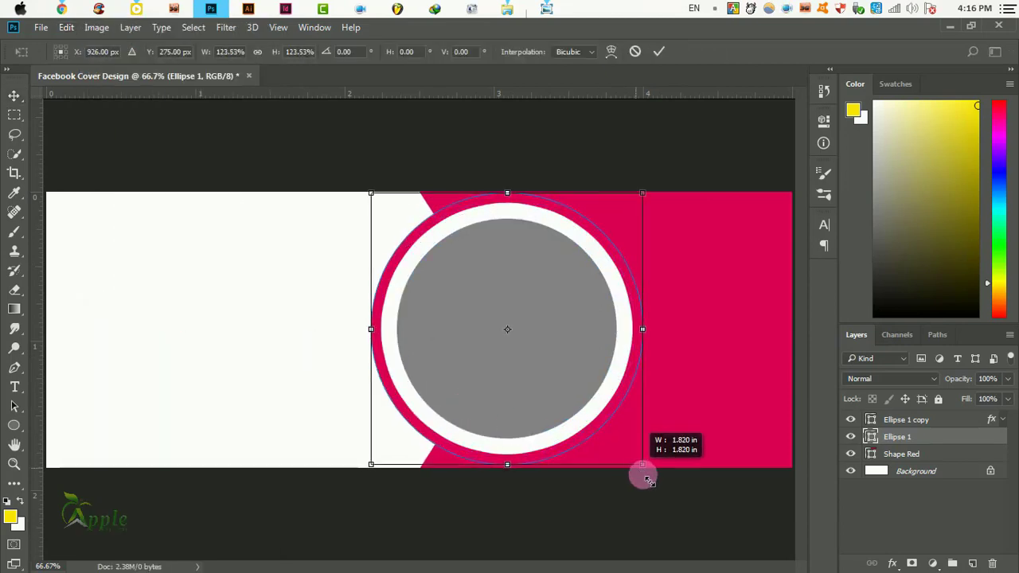
pyautogui.moveTo(649, 479)
pyautogui.mouseDown()
pyautogui.moveTo(634, 476)
pyautogui.moveTo(644, 476)
pyautogui.mouseUp()
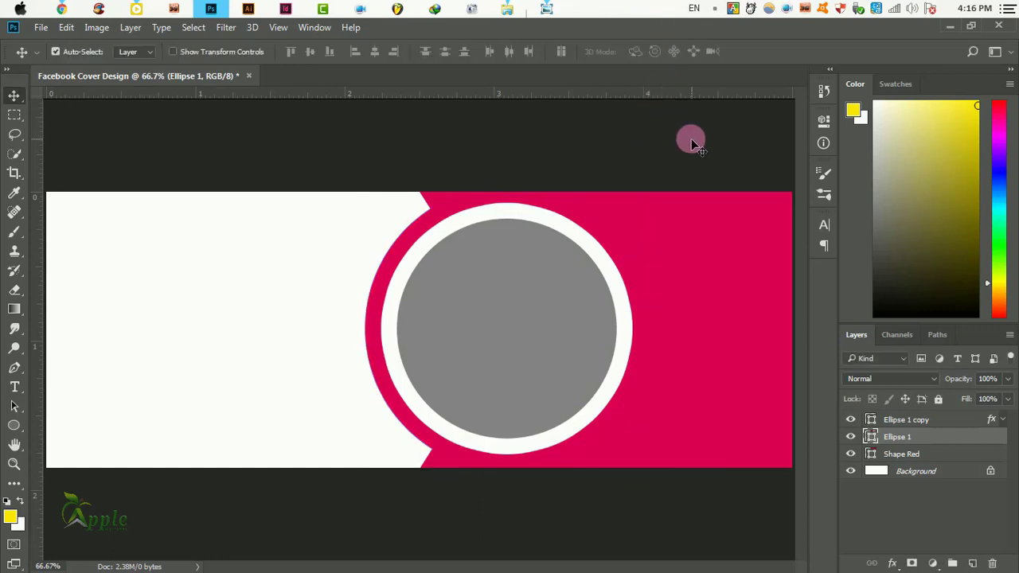
pyautogui.press('ctrl')
pyautogui.click(70, 37)
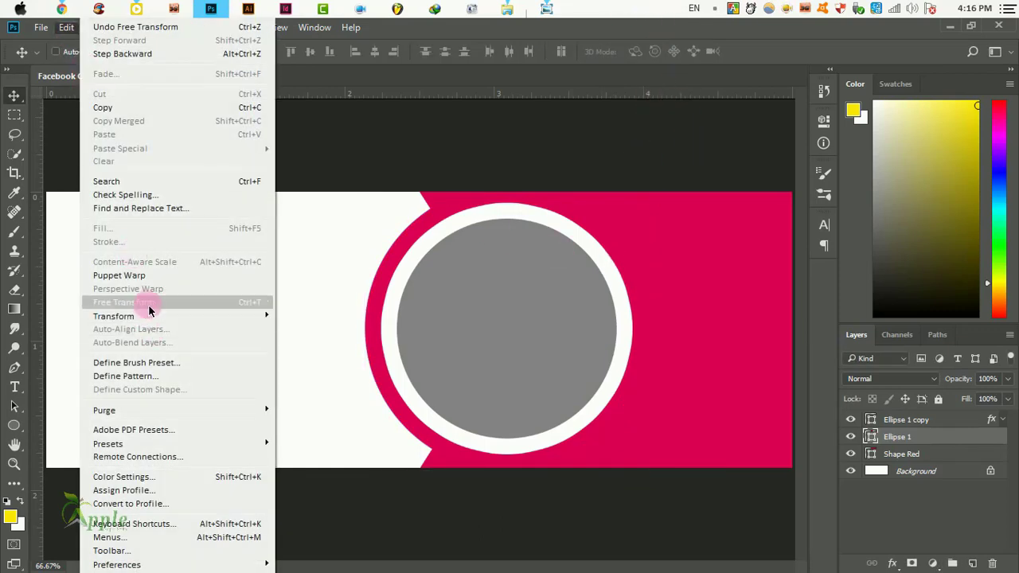
pyautogui.click(148, 301)
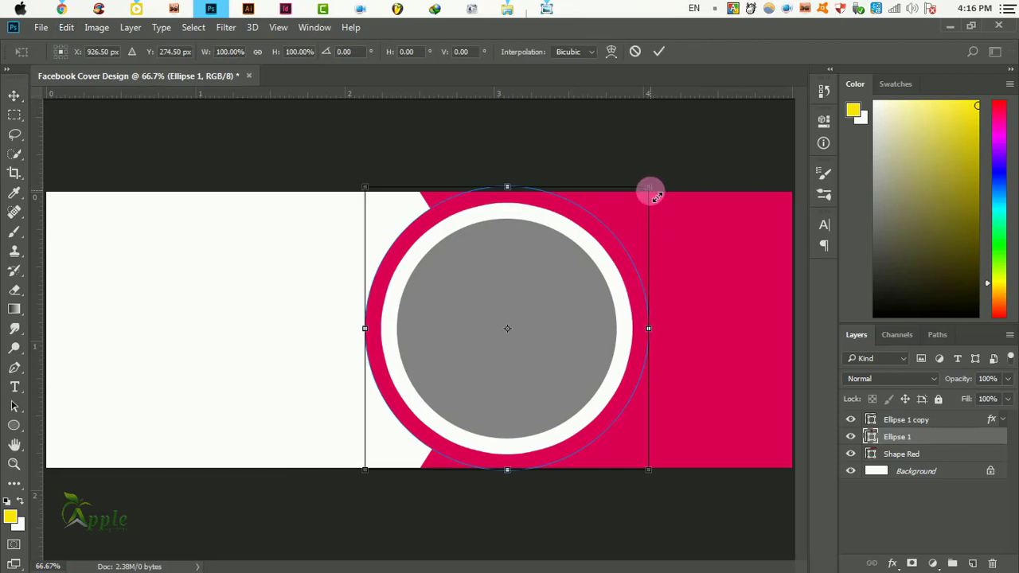
pyautogui.moveTo(657, 198); pyautogui.dragTo(663, 187)
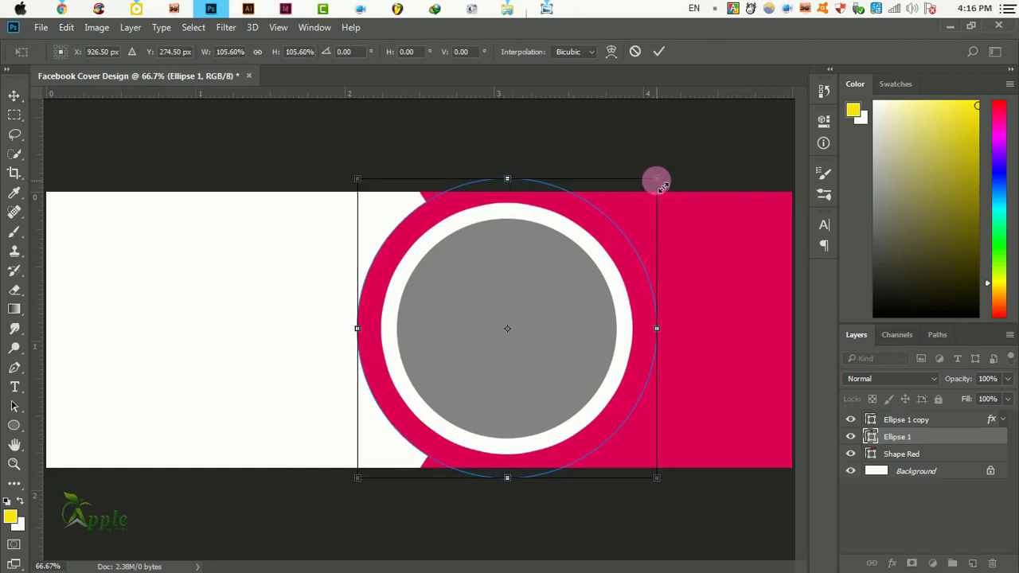
pyautogui.click(659, 51)
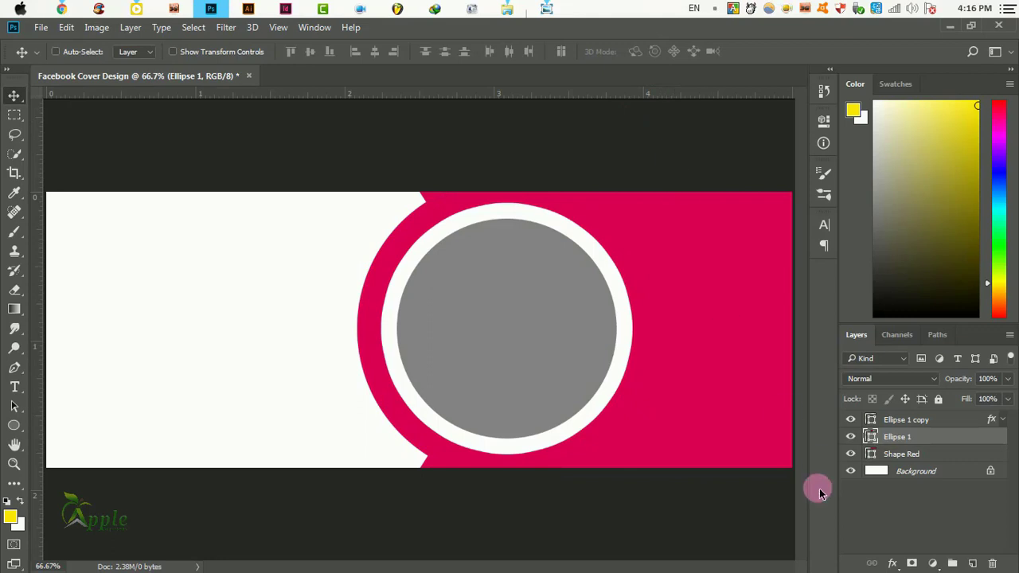
# Add a new layer and draw a wide yellow rectangle, Rectangle 1, across the top middle
pyautogui.moveTo(952, 448); pyautogui.dragTo(991, 566)
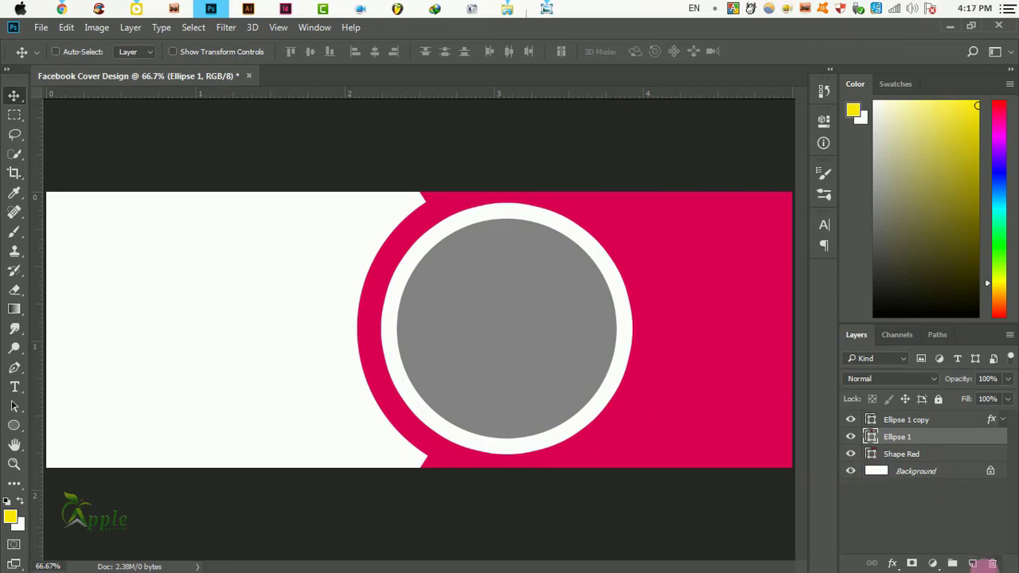
pyautogui.click(974, 563)
pyautogui.click(3, 439)
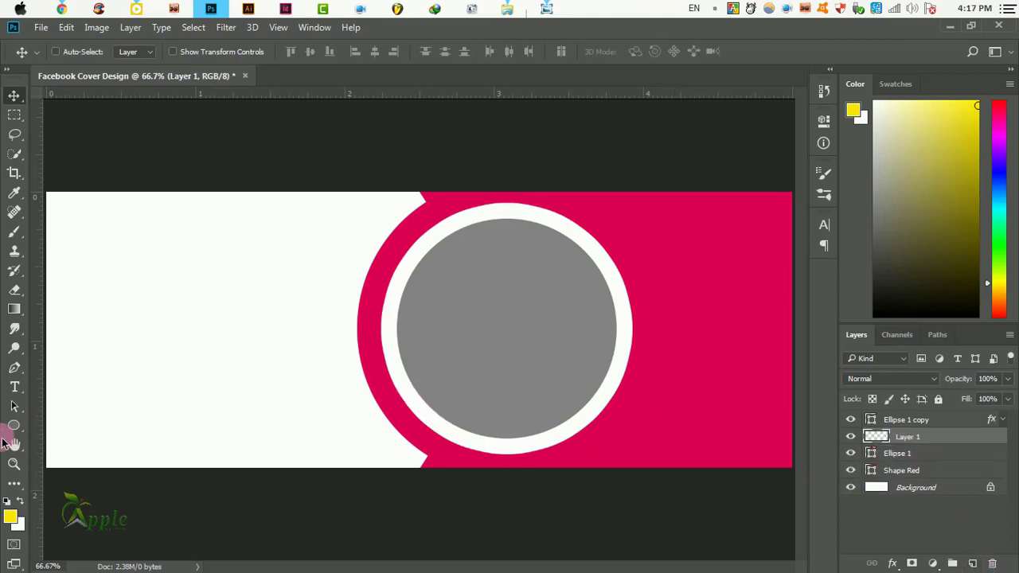
pyautogui.click(56, 423)
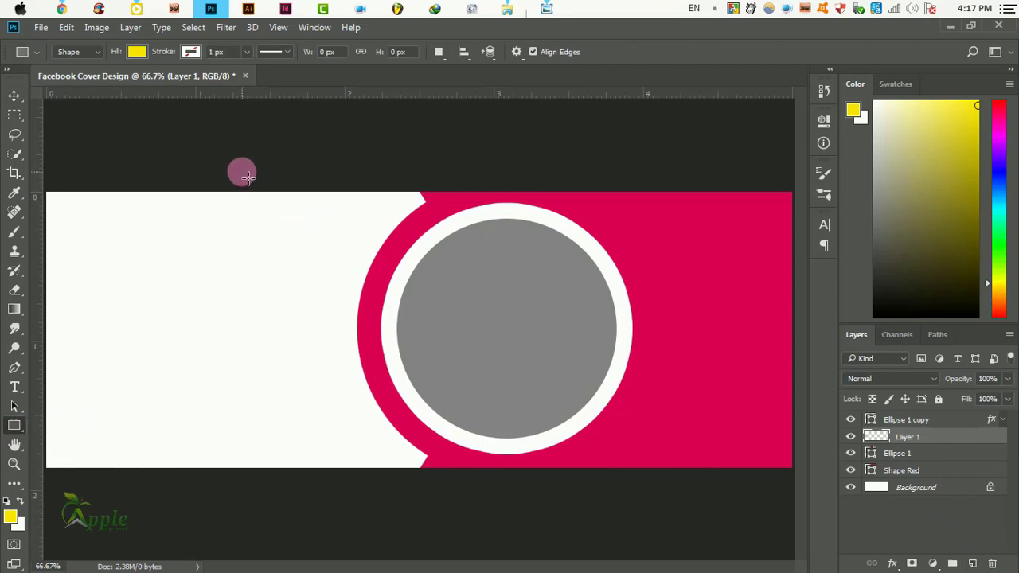
pyautogui.moveTo(236, 162); pyautogui.dragTo(673, 368)
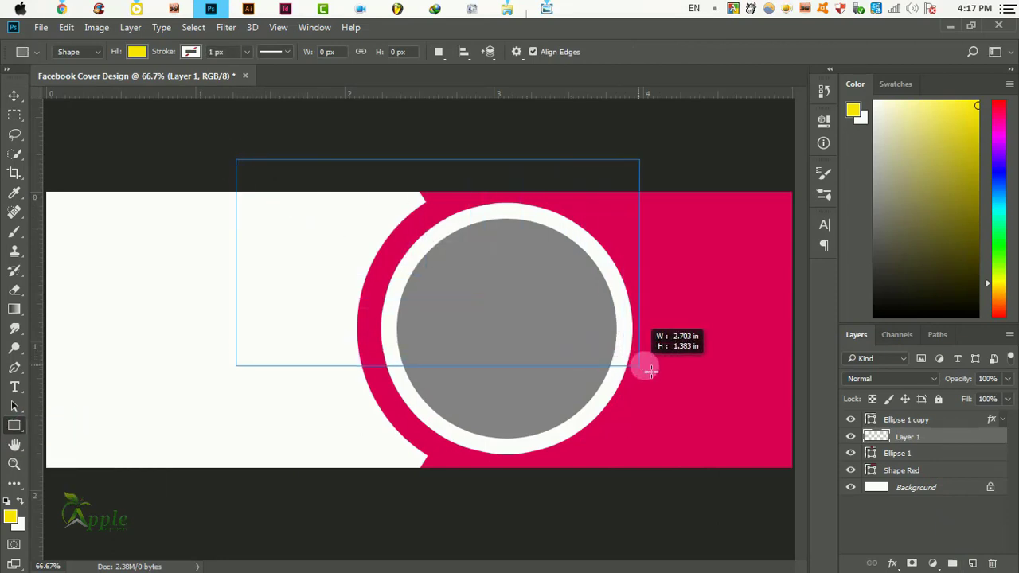
pyautogui.moveTo(673, 368); pyautogui.dragTo(701, 348)
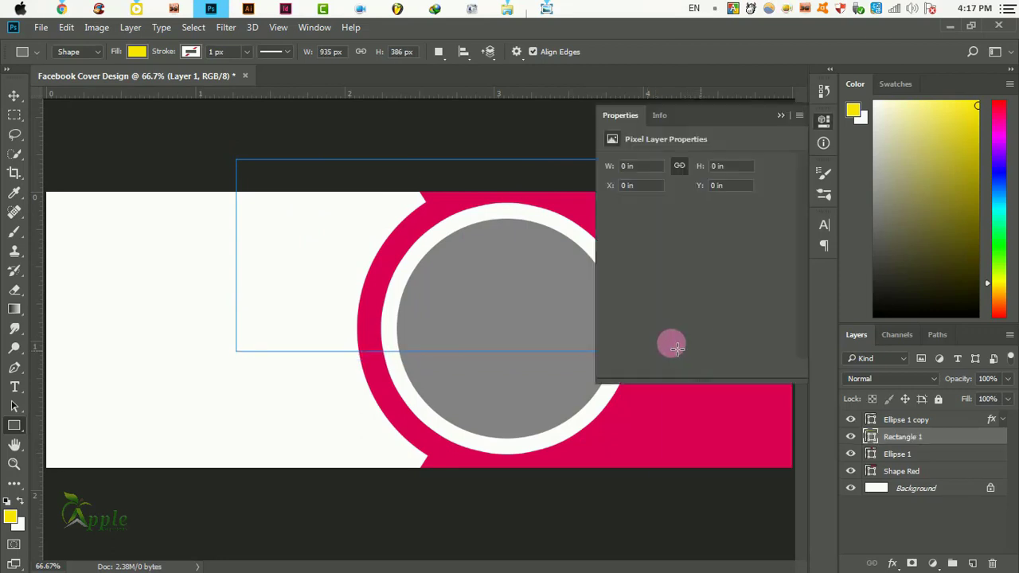
pyautogui.click(779, 117)
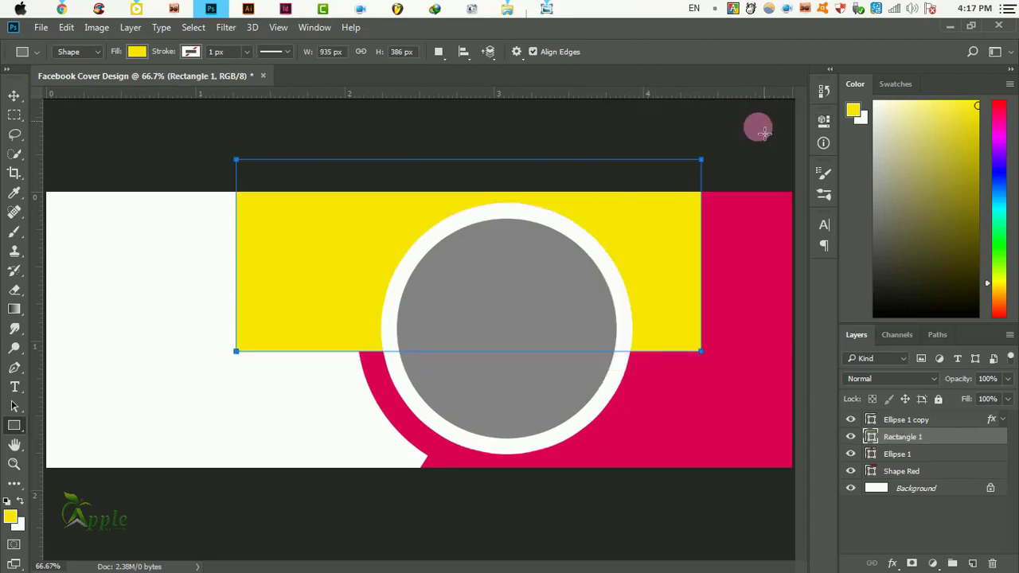
pyautogui.click(15, 96)
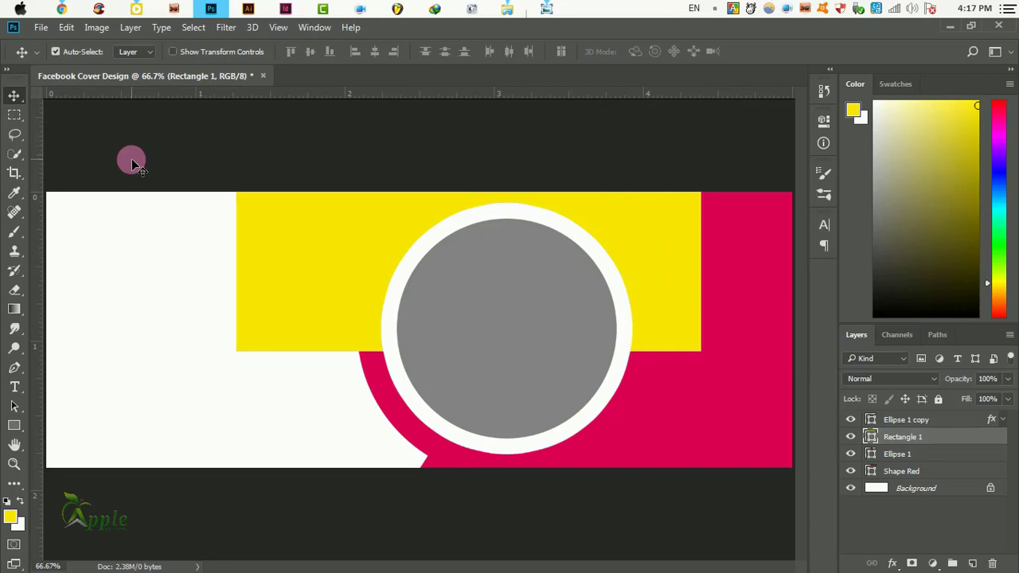
# Nudge the yellow rectangle down, rasterize Ellipse 1, and make Rectangle 1 the active layer
pyautogui.moveTo(327, 220); pyautogui.dragTo(330, 231)
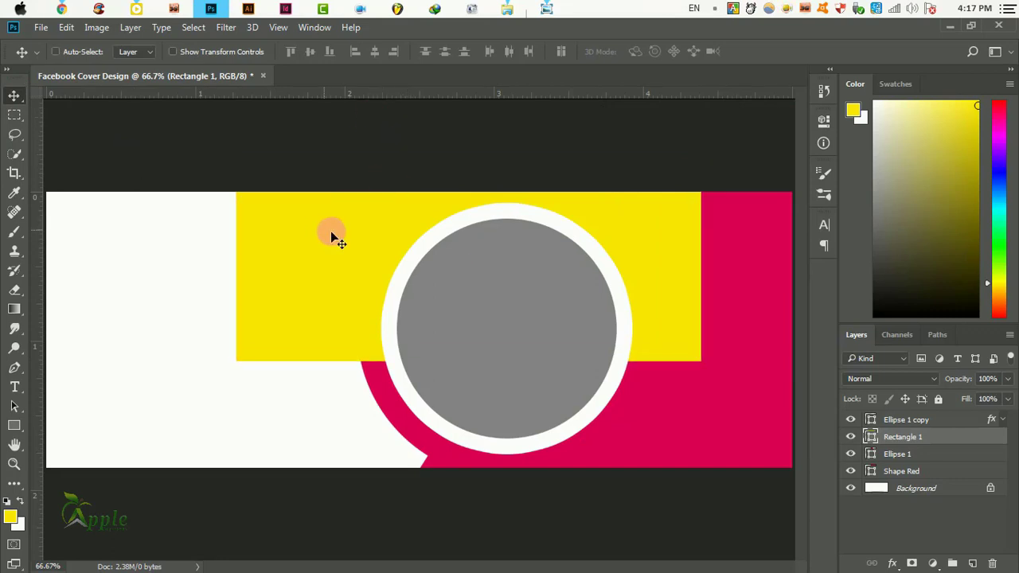
pyautogui.rightClick(911, 455)
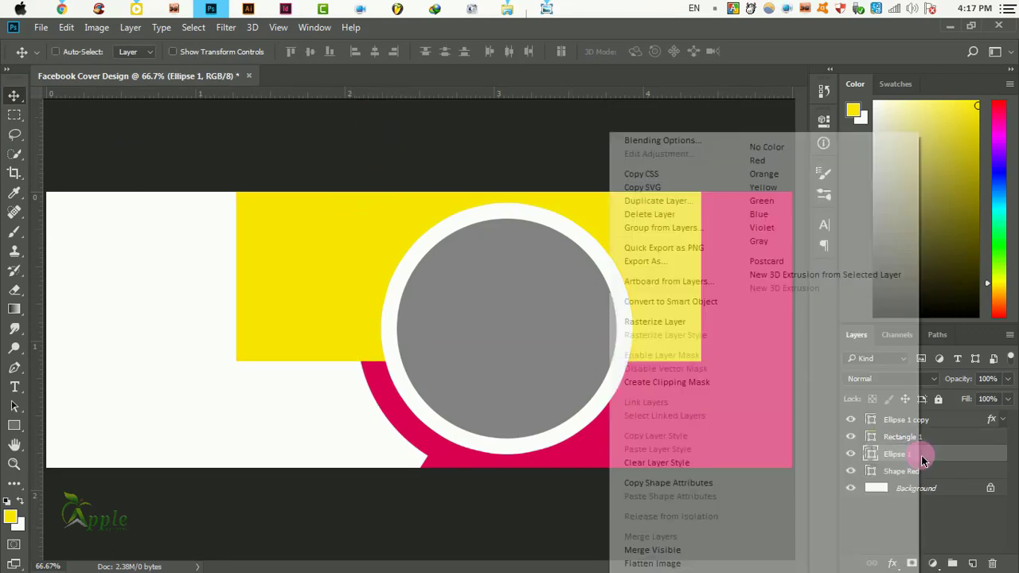
pyautogui.click(704, 324)
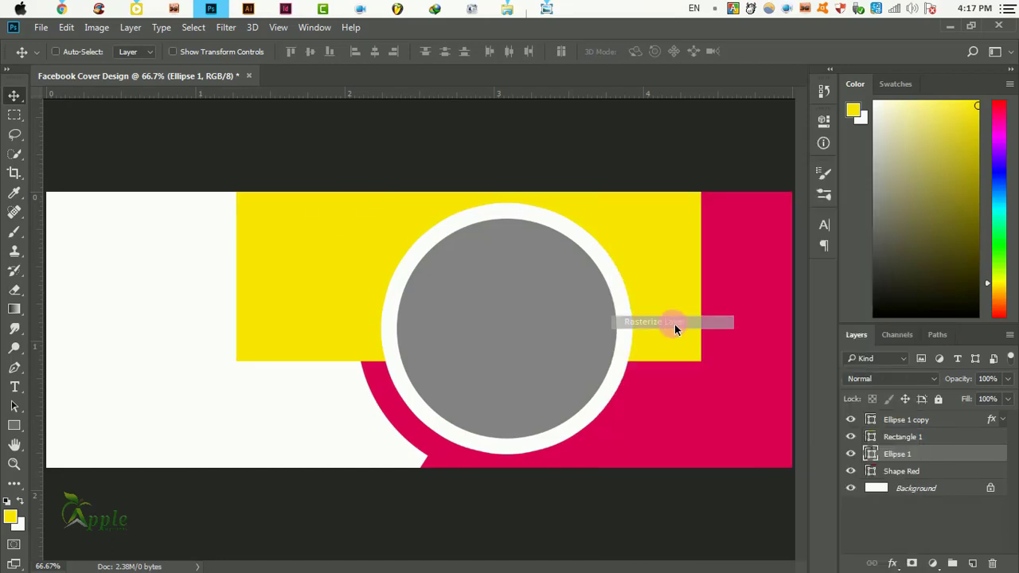
pyautogui.click(907, 439)
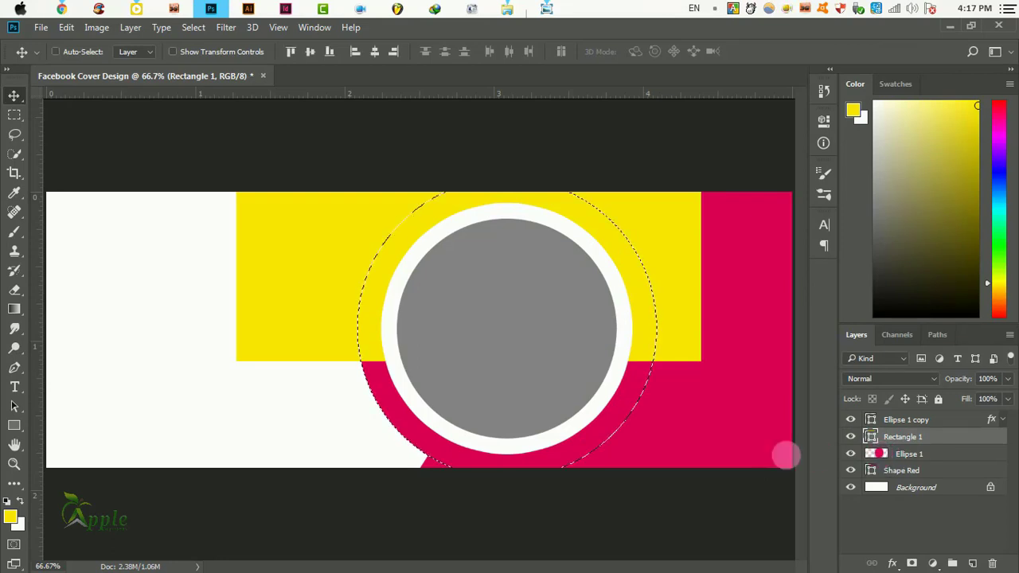
# Load the circle outline as a selection and try clearing it, then undo and deselect
pyautogui.click(66, 27)
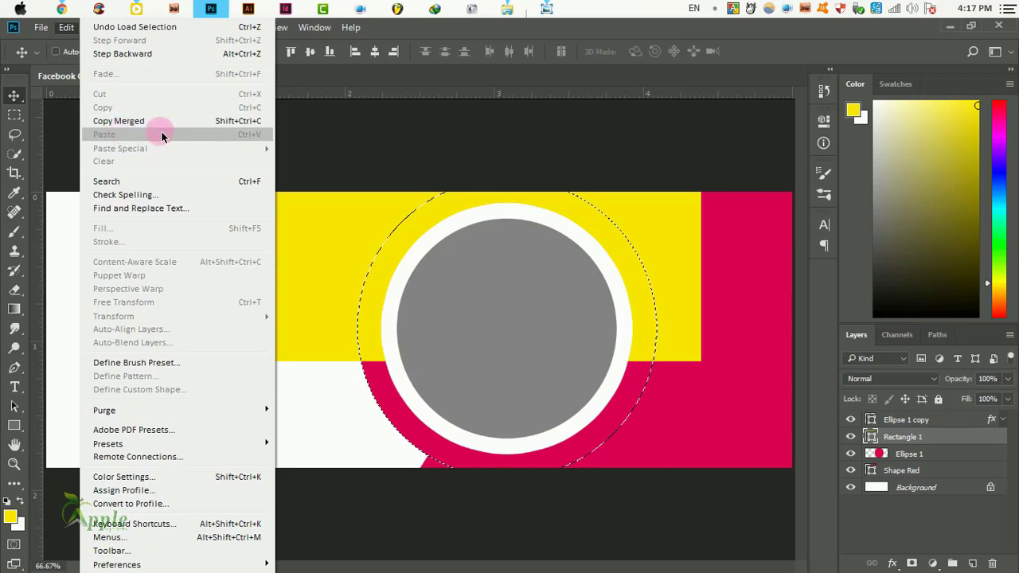
pyautogui.click(913, 455)
pyautogui.rightClick(891, 451)
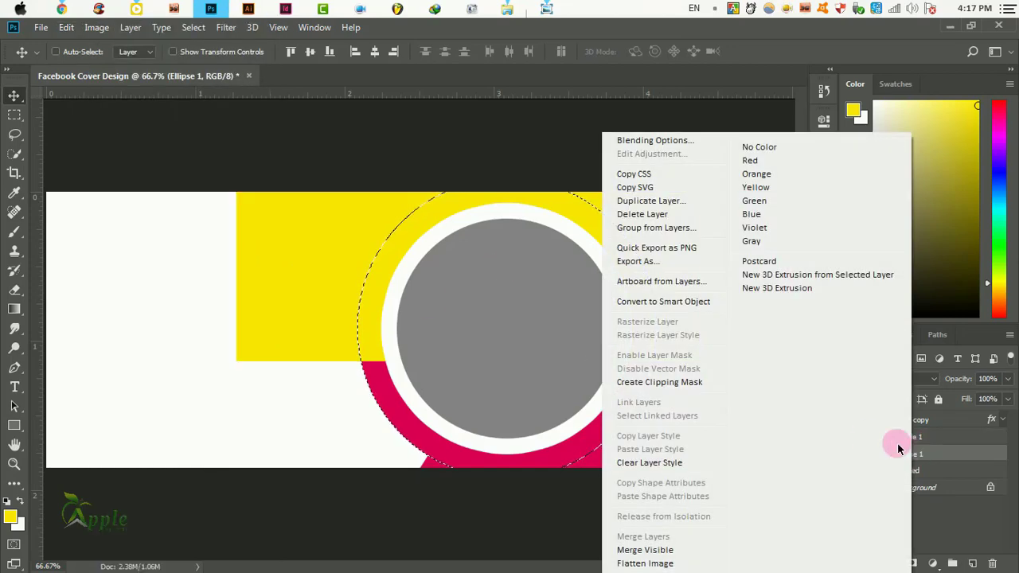
pyautogui.click(924, 455)
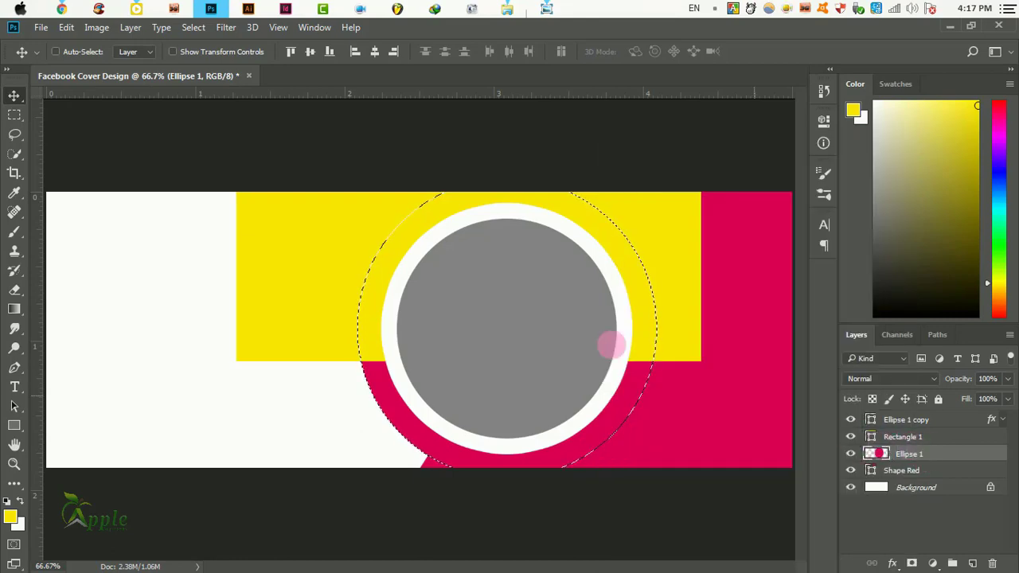
pyautogui.click(65, 27)
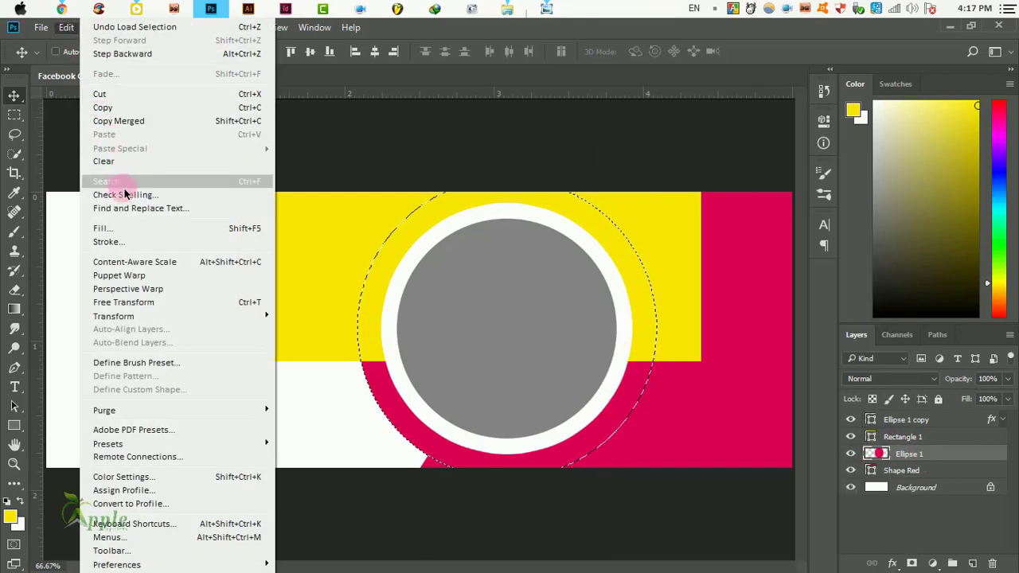
pyautogui.click(147, 163)
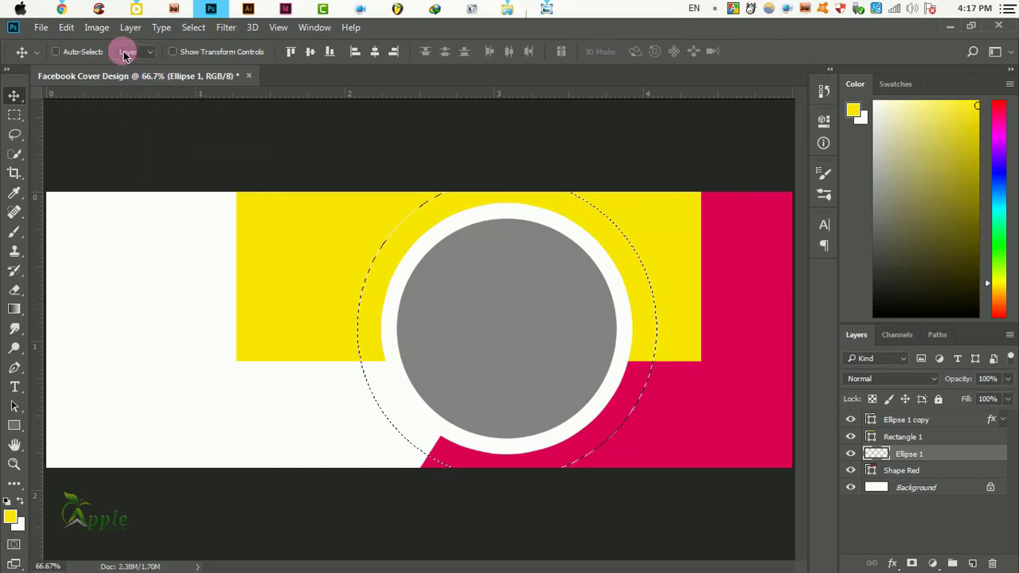
pyautogui.hotkey('ctrl', 'z')
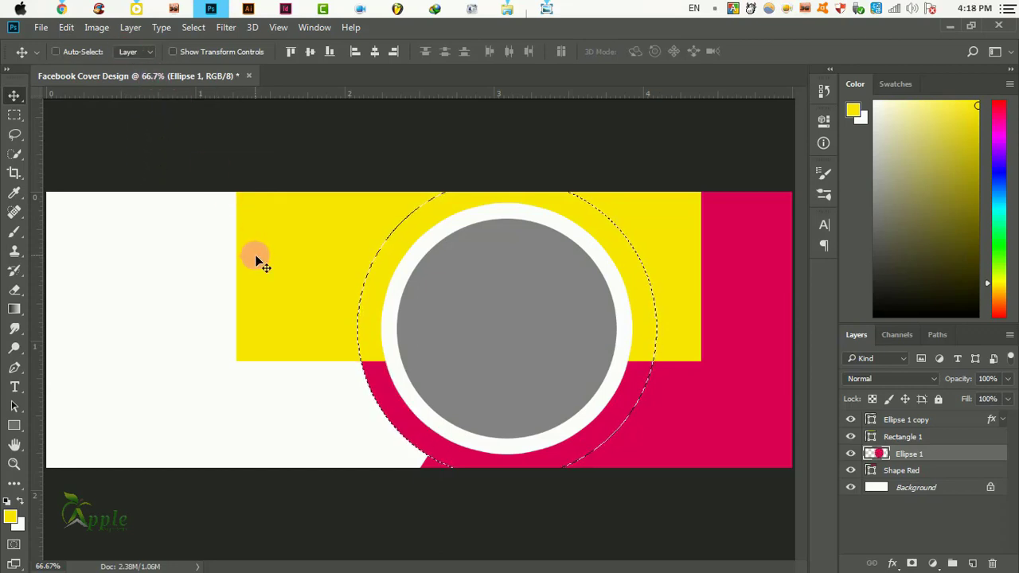
pyautogui.hotkey('ctrl', 'd')
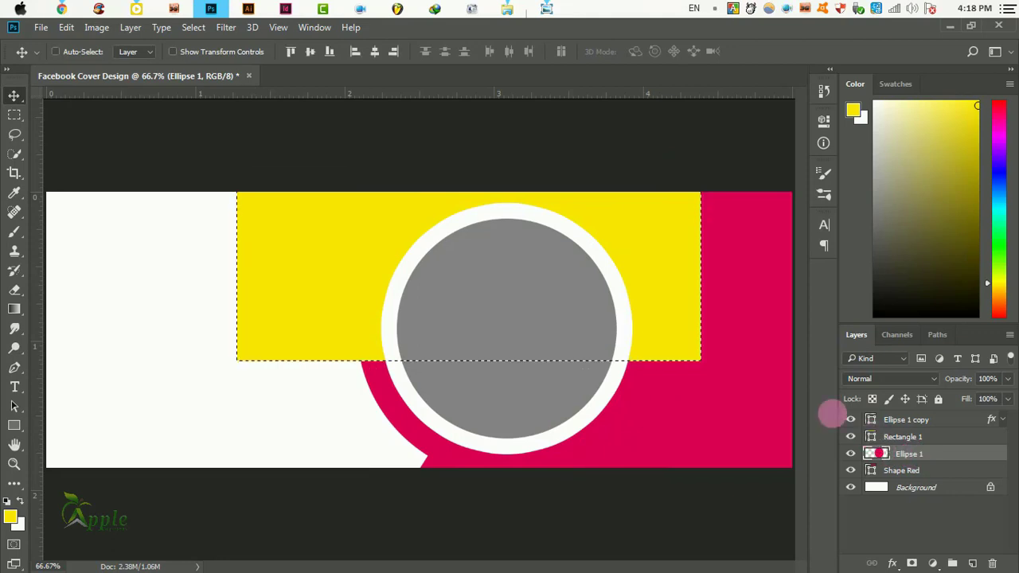
# Clear the pink ring where the yellow rectangle covers it, verify by toggling the rectangle, and deselect
pyautogui.click(66, 27)
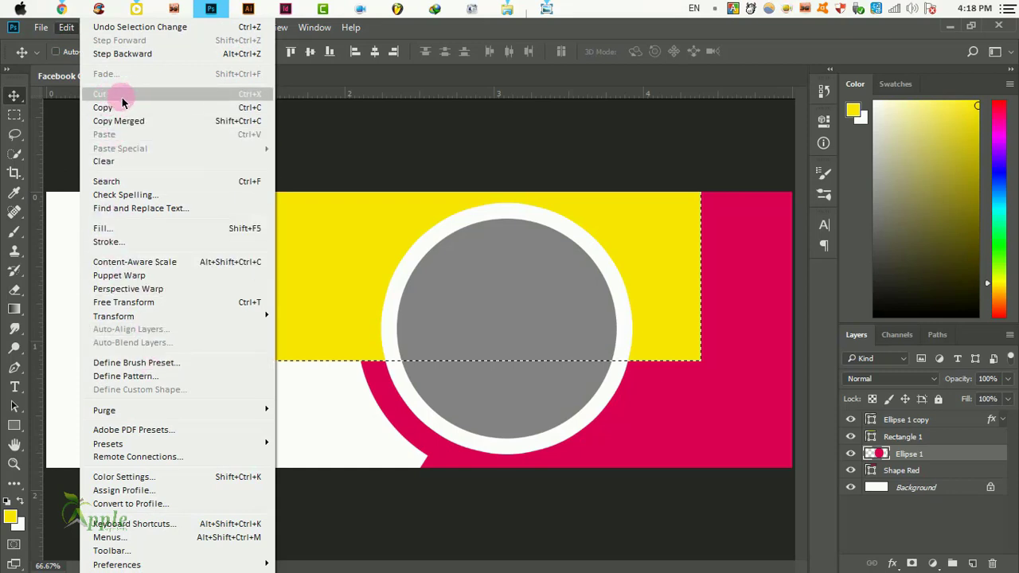
pyautogui.click(139, 163)
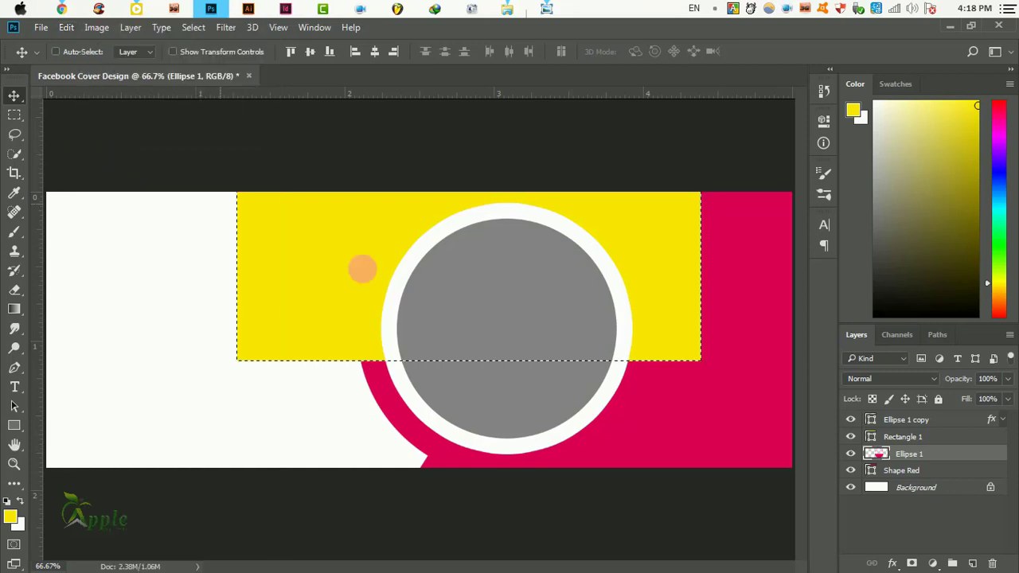
pyautogui.click(904, 438)
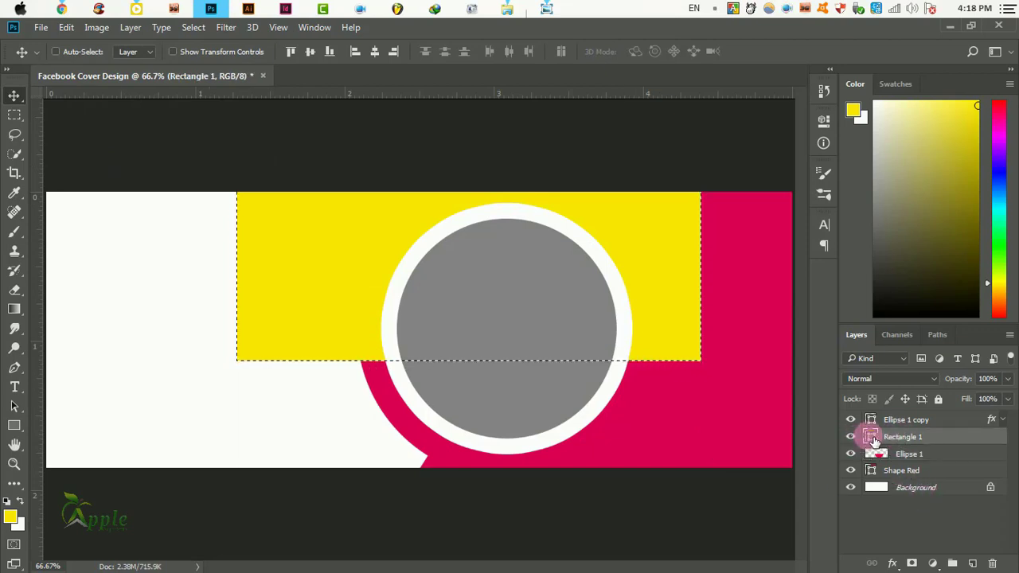
pyautogui.click(850, 437)
pyautogui.click(852, 437)
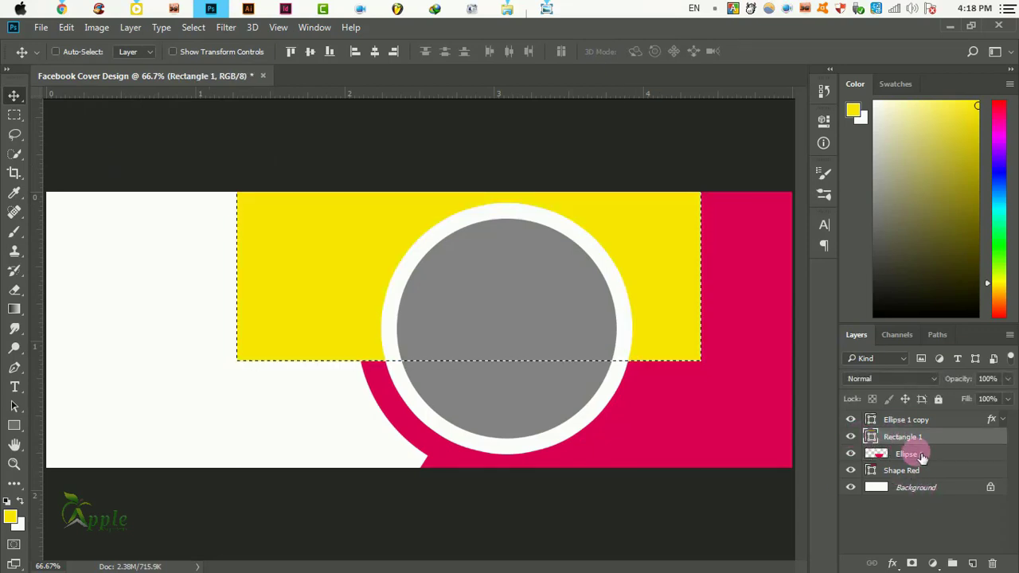
pyautogui.click(195, 28)
pyautogui.click(211, 56)
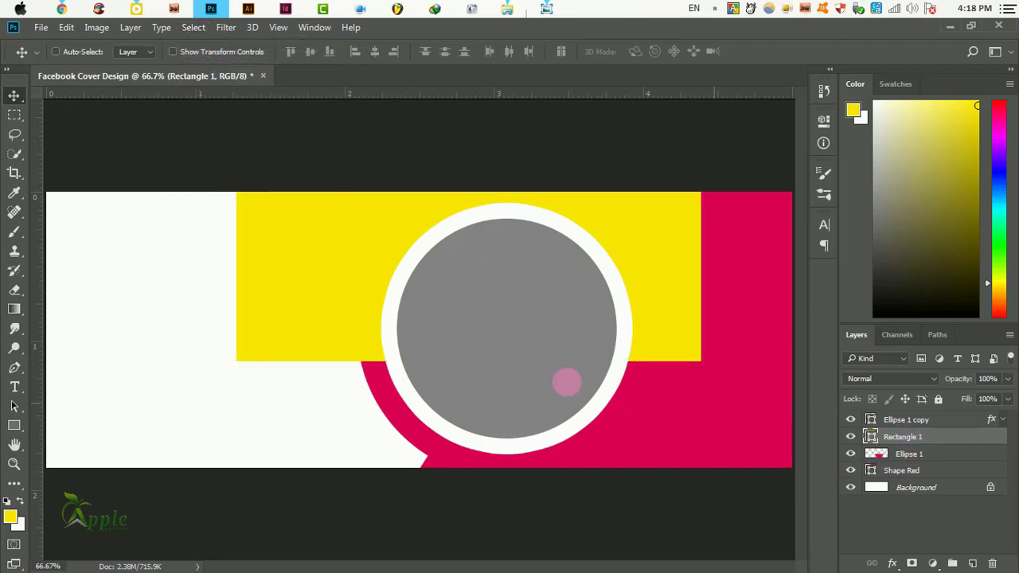
# Move the yellow rectangle to the cover's bottom edge and set its opacity to 63%
pyautogui.moveTo(413, 241)
pyautogui.mouseDown()
pyautogui.moveTo(423, 478)
pyautogui.moveTo(458, 486)
pyautogui.moveTo(455, 473)
pyautogui.mouseUp()
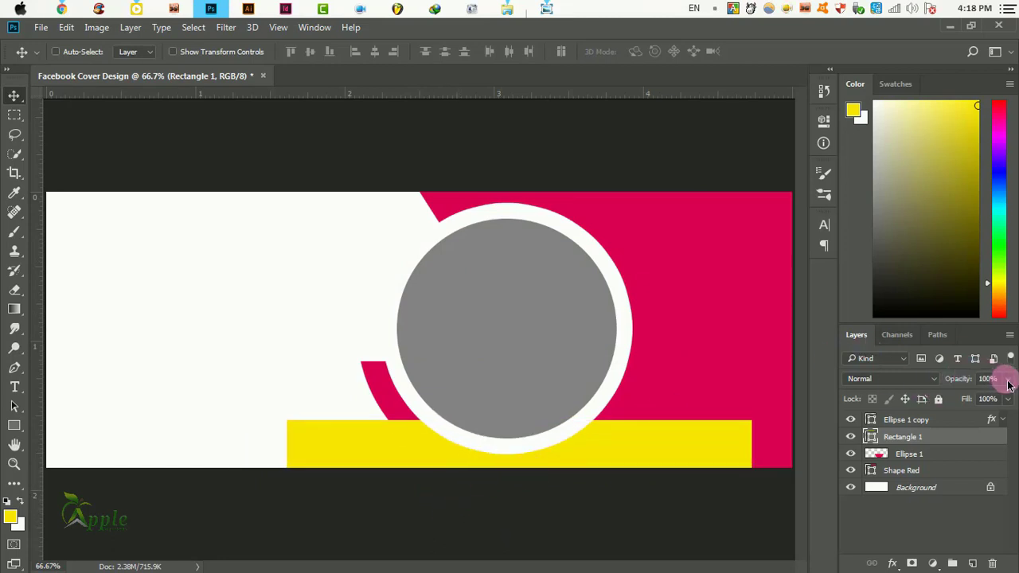
pyautogui.moveTo(987, 401); pyautogui.dragTo(982, 398)
pyautogui.click(759, 365)
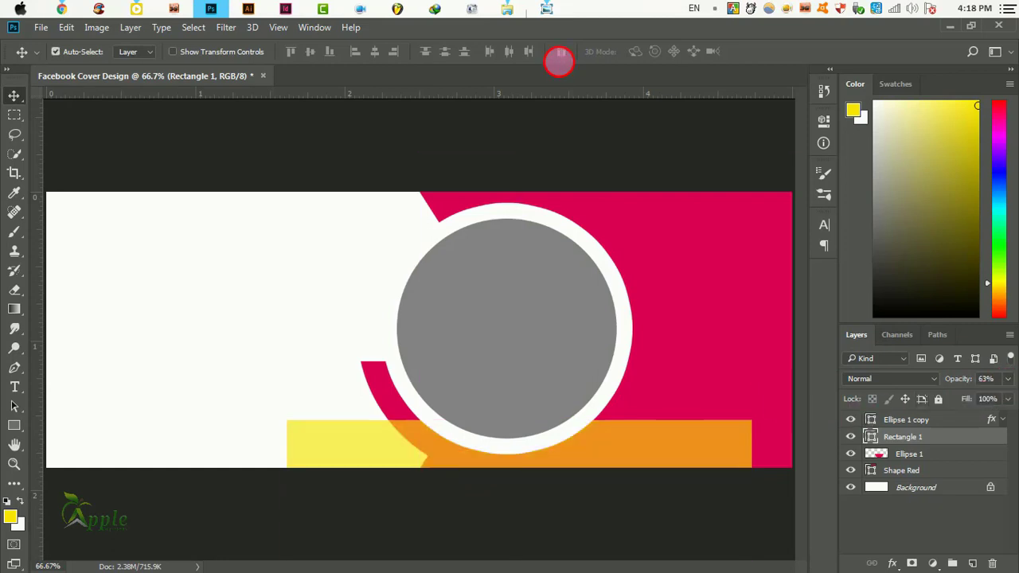
pyautogui.click(67, 31)
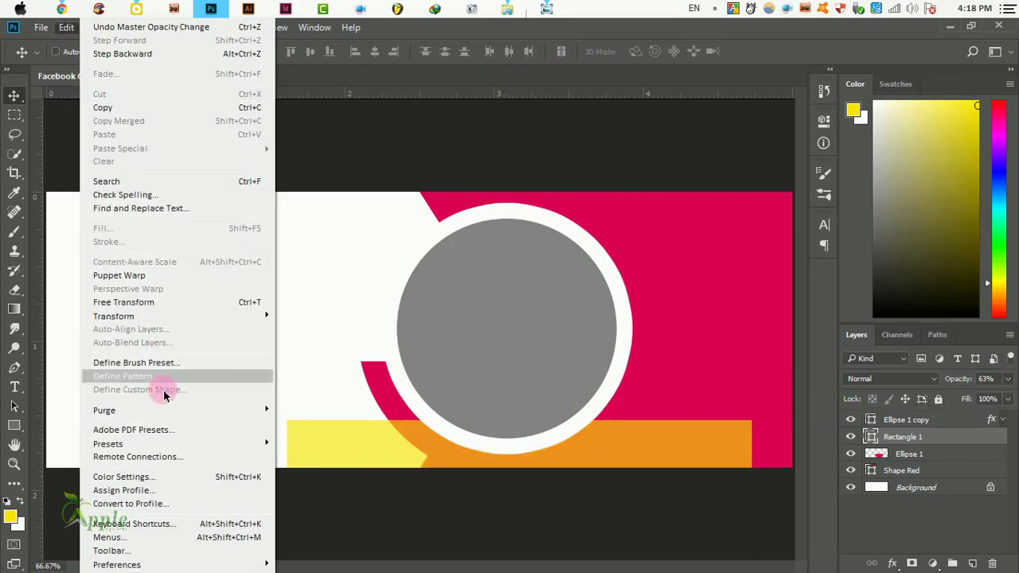
pyautogui.click(160, 309)
# Rotate the rectangle to a steep diagonal and scale it to about 80.54%
pyautogui.moveTo(508, 348); pyautogui.dragTo(351, 423)
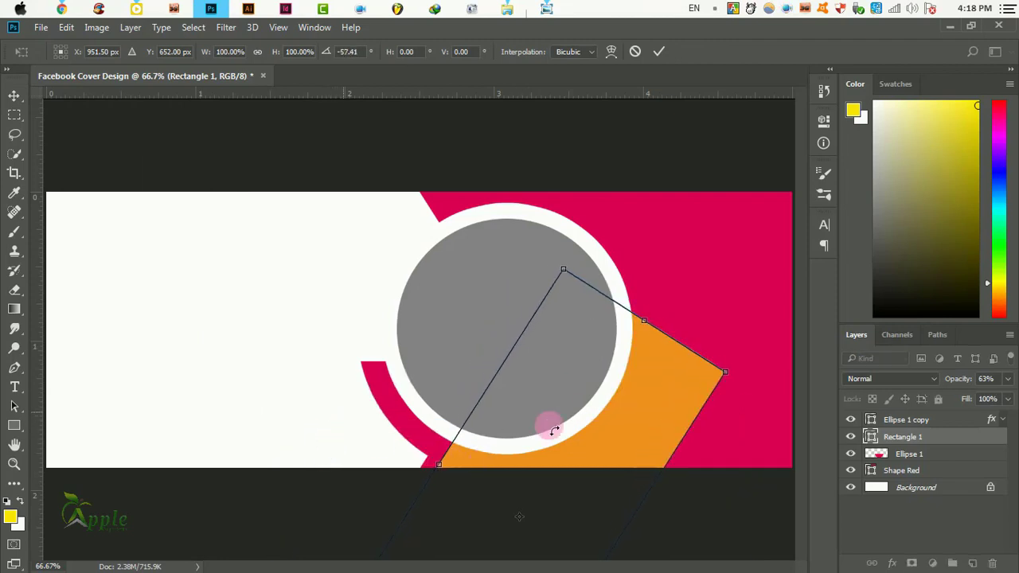
pyautogui.moveTo(570, 276); pyautogui.dragTo(555, 319)
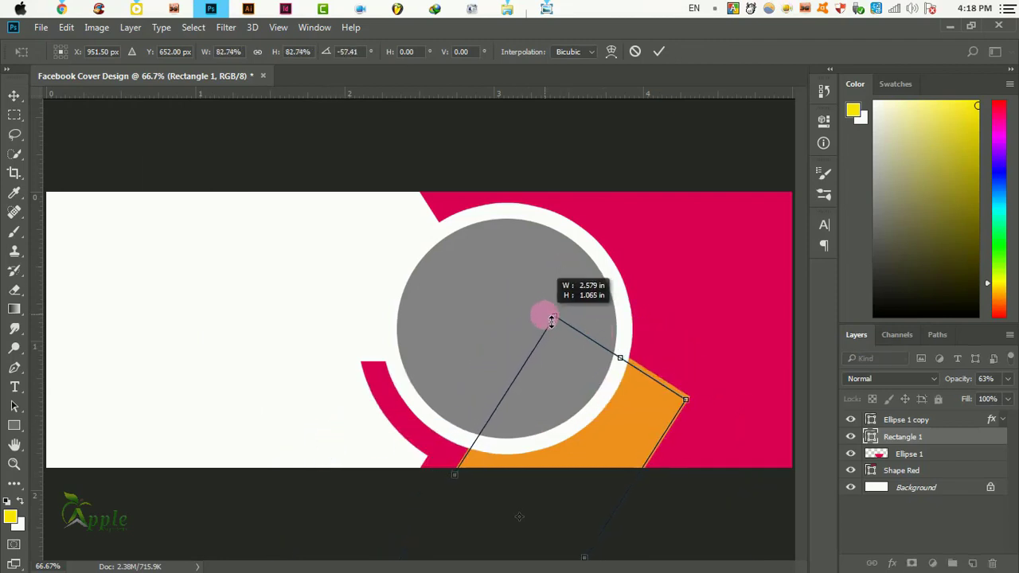
pyautogui.moveTo(505, 467); pyautogui.dragTo(486, 434)
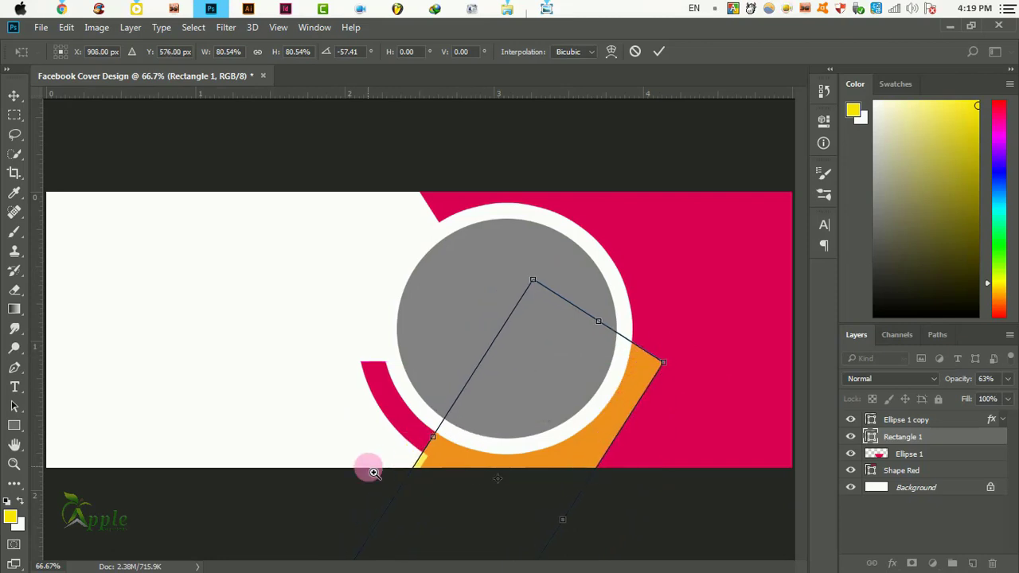
pyautogui.scroll(5, 379, 468)
pyautogui.moveTo(470, 327); pyautogui.dragTo(330, 398)
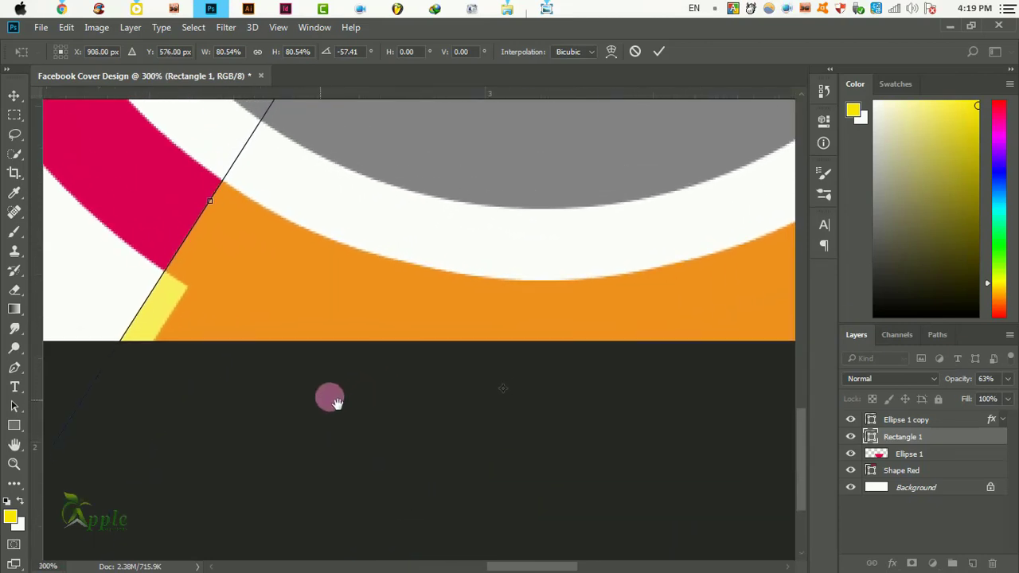
pyautogui.moveTo(286, 325); pyautogui.dragTo(306, 337)
pyautogui.keyDown('alt'); pyautogui.click(225, 309); pyautogui.keyUp('alt')
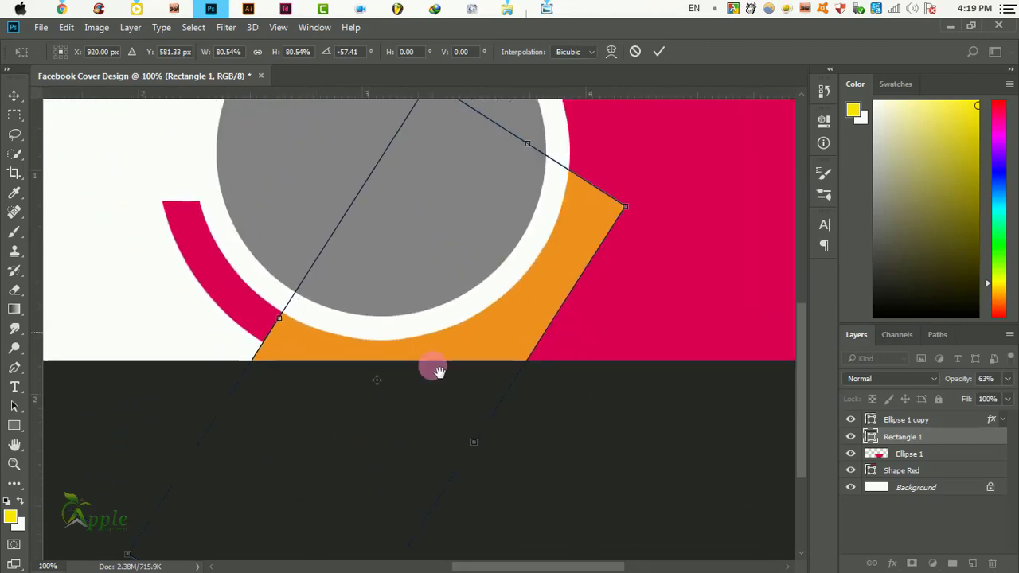
# Position the diagonal band beneath the portrait circle at about −51° and commit the transform
pyautogui.moveTo(433, 364); pyautogui.dragTo(548, 409)
pyautogui.moveTo(478, 401)
pyautogui.mouseDown()
pyautogui.moveTo(477, 391)
pyautogui.moveTo(524, 417)
pyautogui.mouseUp()
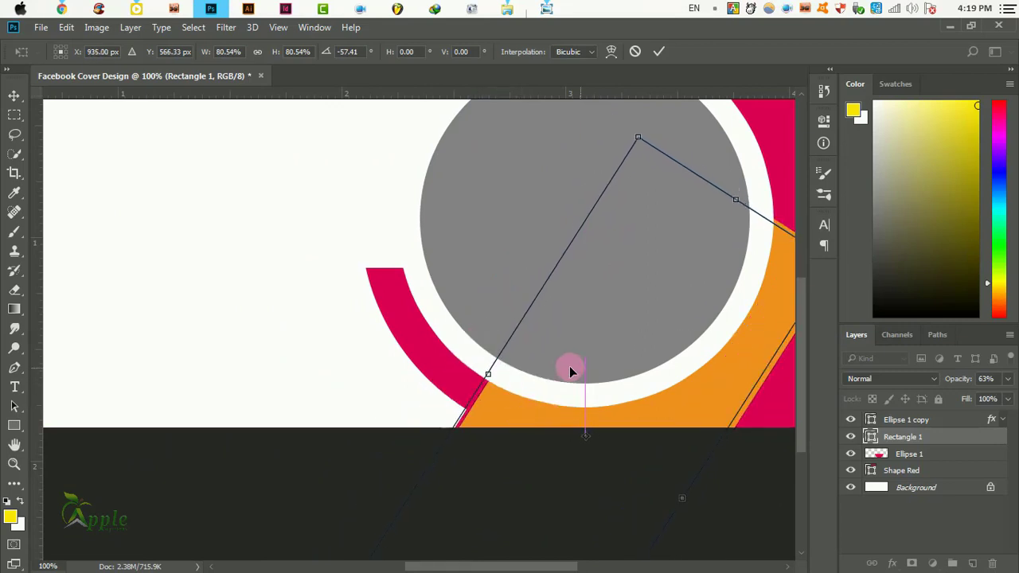
pyautogui.moveTo(569, 365); pyautogui.dragTo(548, 351)
pyautogui.moveTo(463, 295); pyautogui.dragTo(482, 292)
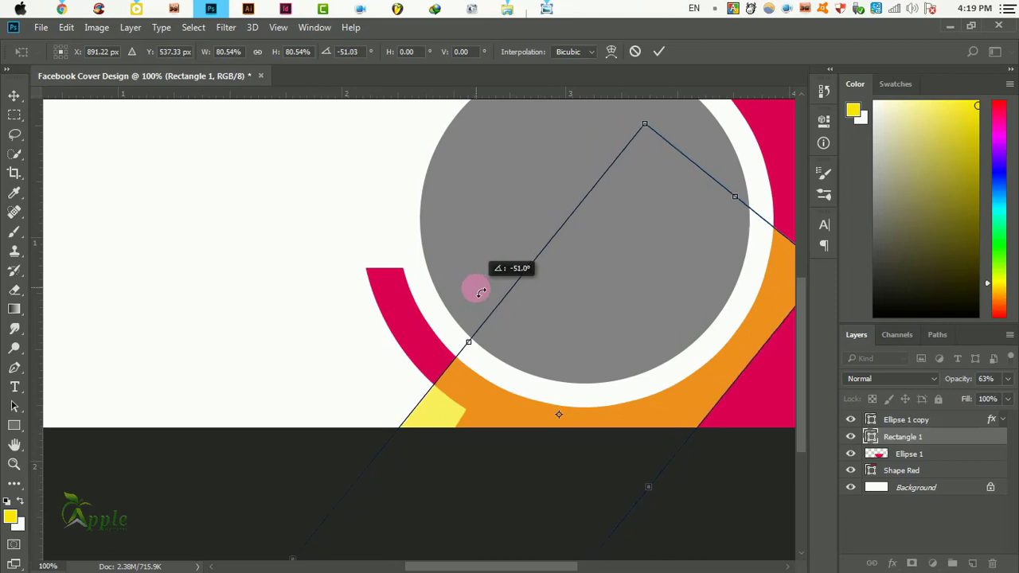
pyautogui.moveTo(550, 347)
pyautogui.mouseDown()
pyautogui.moveTo(559, 356)
pyautogui.moveTo(551, 375)
pyautogui.mouseUp()
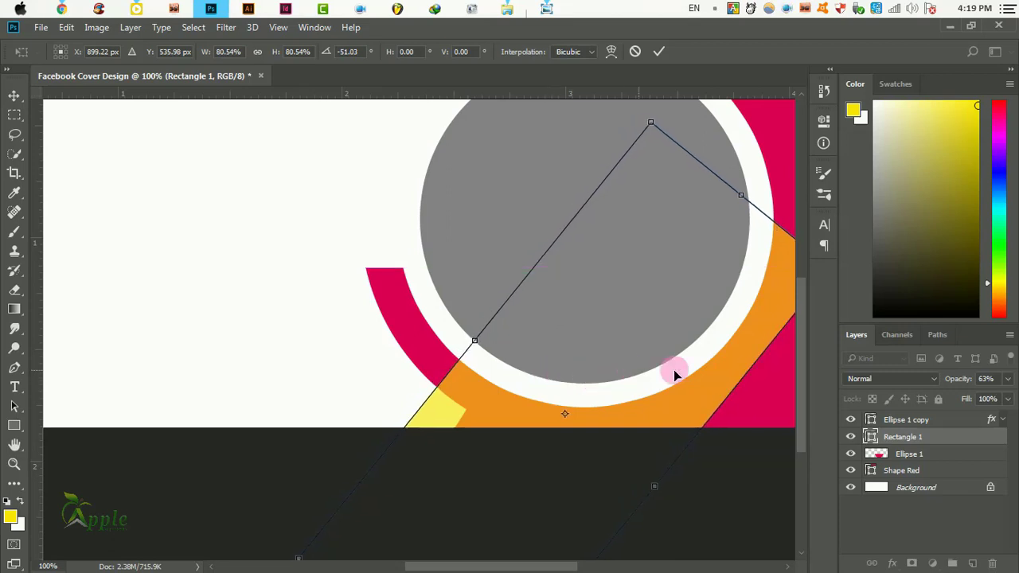
pyautogui.click(659, 51)
# Clear the pink arc of Ellipse 1 where the band's selection crosses it
pyautogui.click(908, 456)
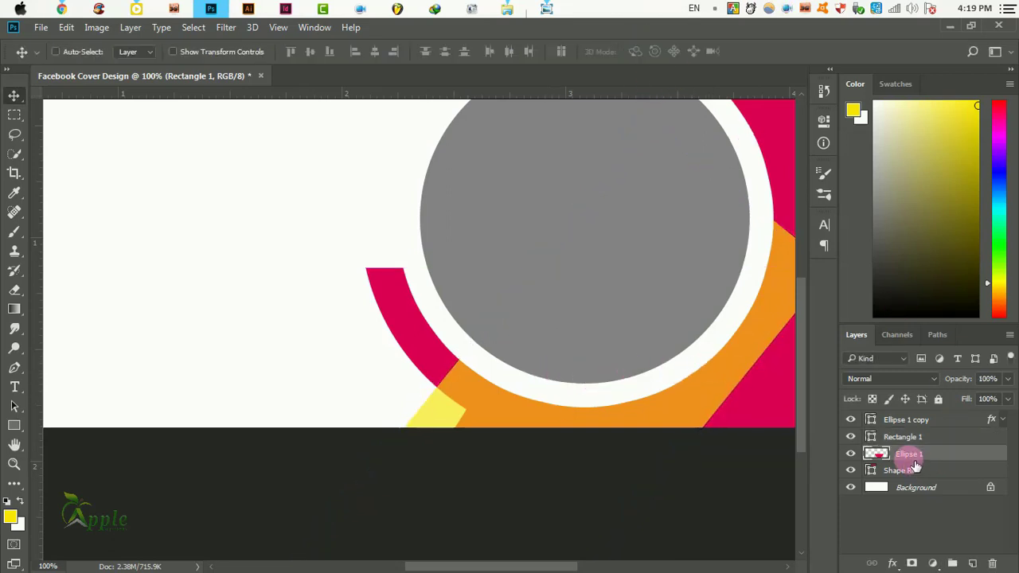
pyautogui.keyDown('ctrl'); pyautogui.click(873, 437); pyautogui.keyUp('ctrl')
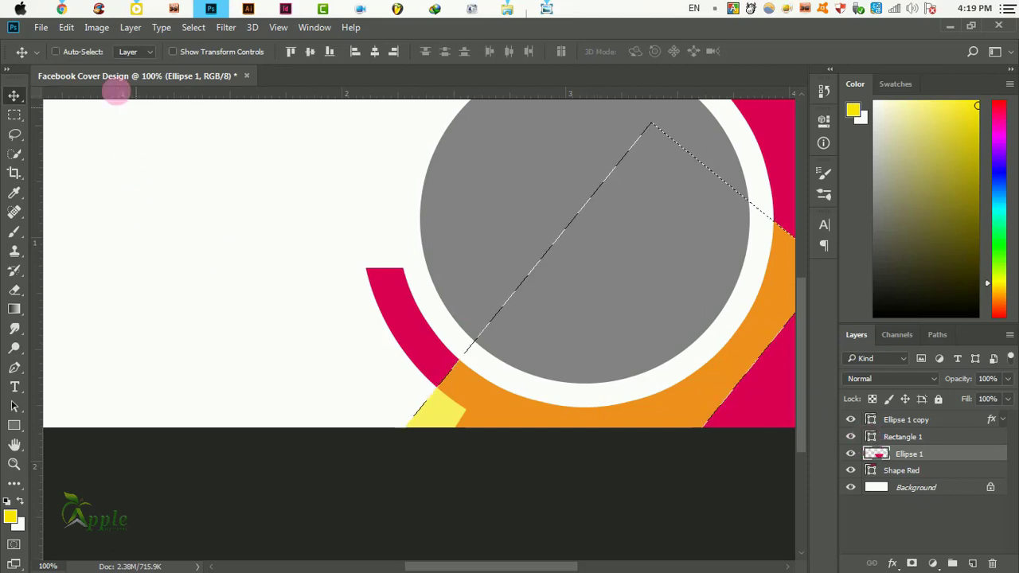
pyautogui.click(76, 30)
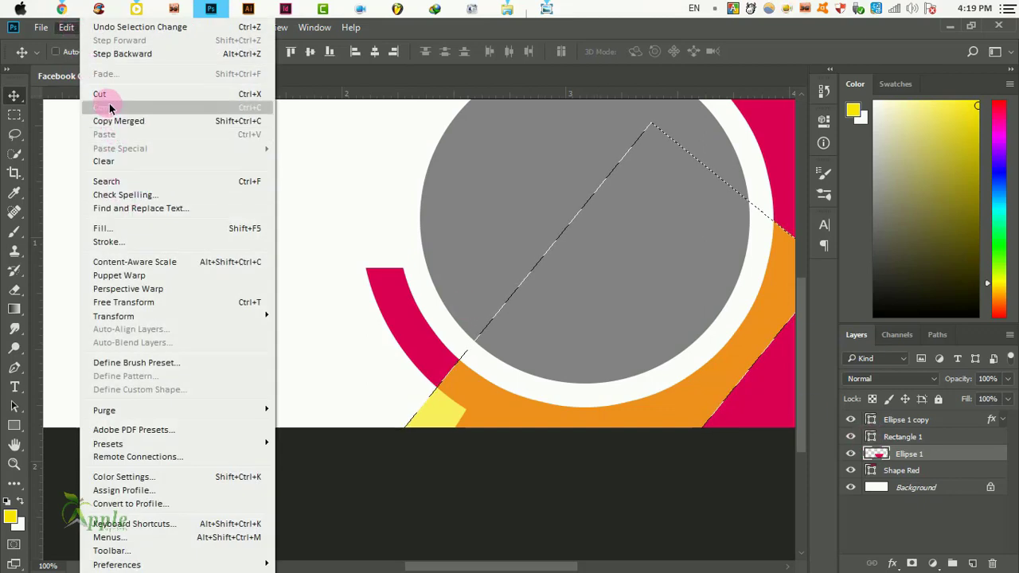
pyautogui.click(118, 161)
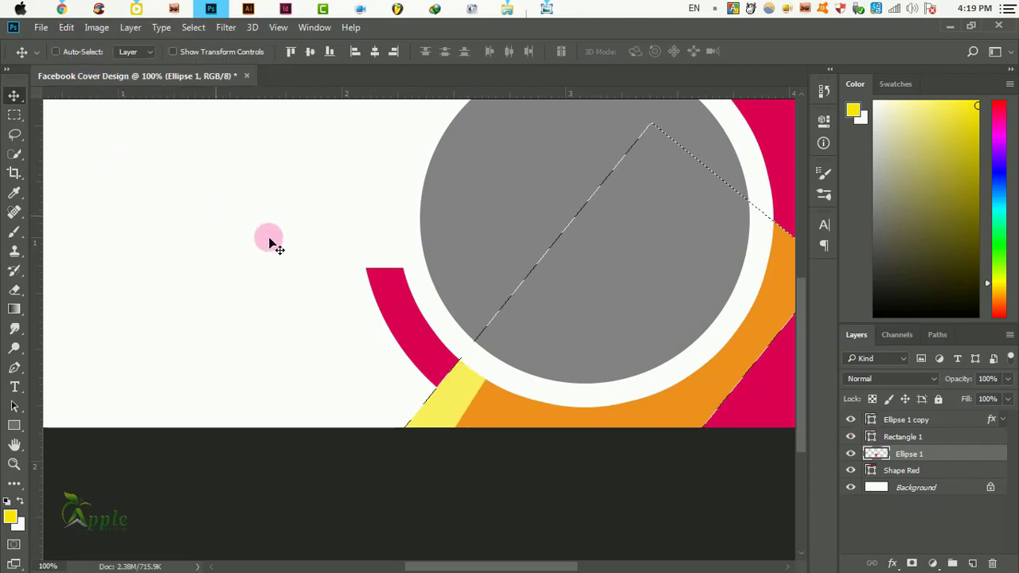
# Delete the Rectangle 1 band layer, deselect, and zoom out to the whole cover
pyautogui.moveTo(910, 454); pyautogui.dragTo(994, 564)
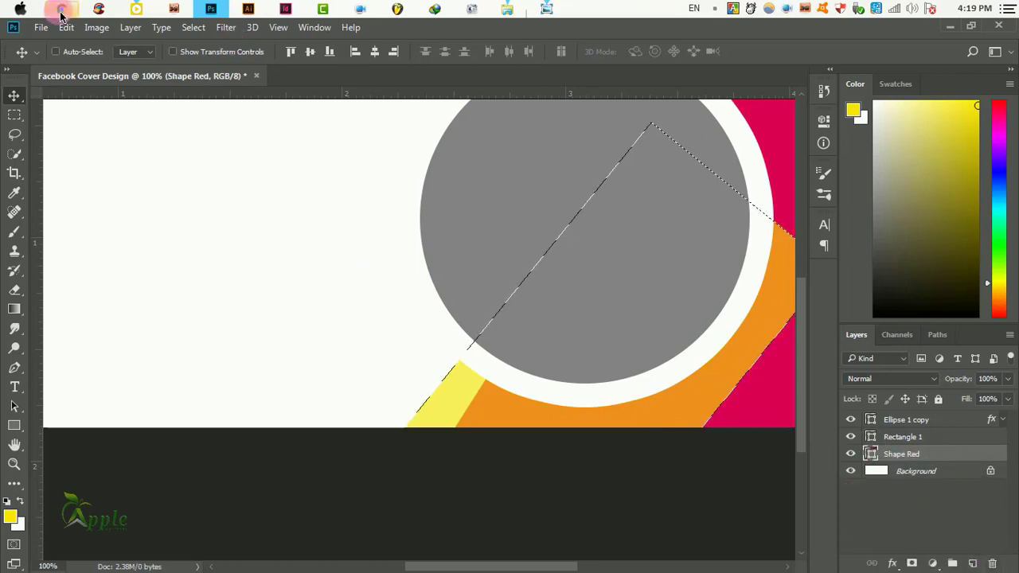
pyautogui.hotkey('ctrl', 'z')
pyautogui.moveTo(908, 437)
pyautogui.mouseDown()
pyautogui.moveTo(961, 454)
pyautogui.moveTo(1001, 564)
pyautogui.mouseUp()
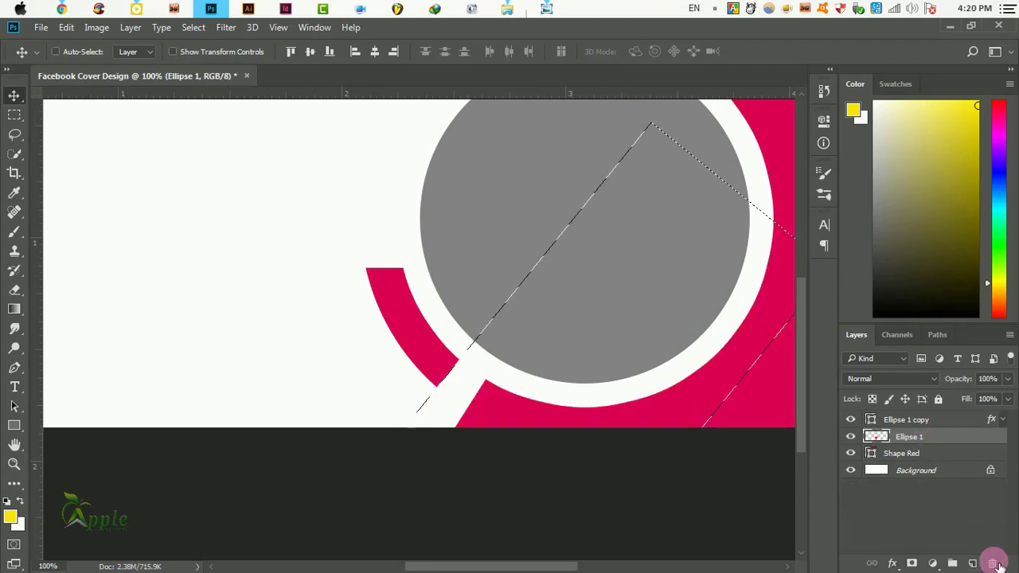
pyautogui.click(195, 27)
pyautogui.click(203, 55)
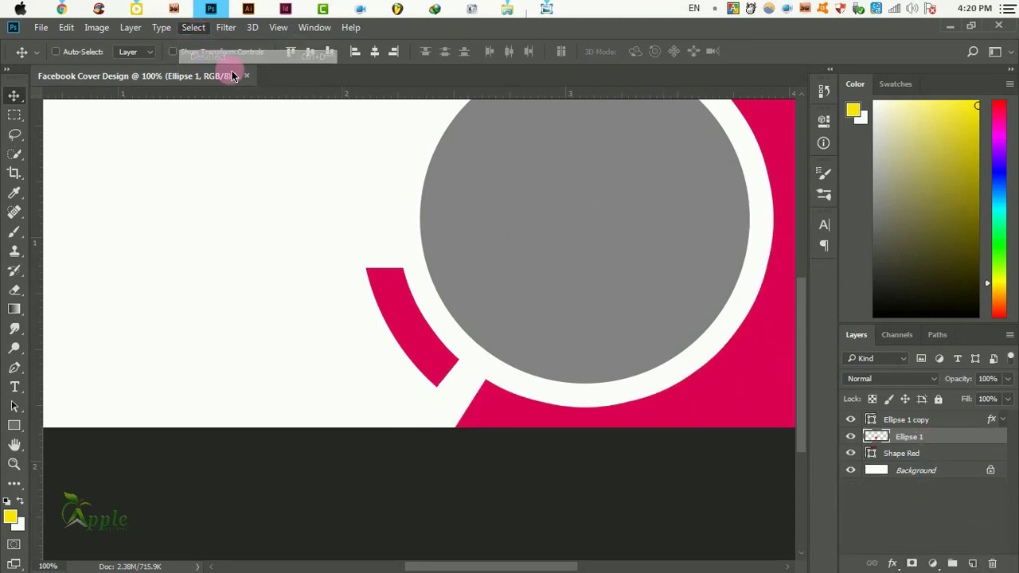
pyautogui.moveTo(635, 315); pyautogui.dragTo(387, 330)
pyautogui.hotkey('ctrl', '-')
pyautogui.hotkey('ctrl', '-')
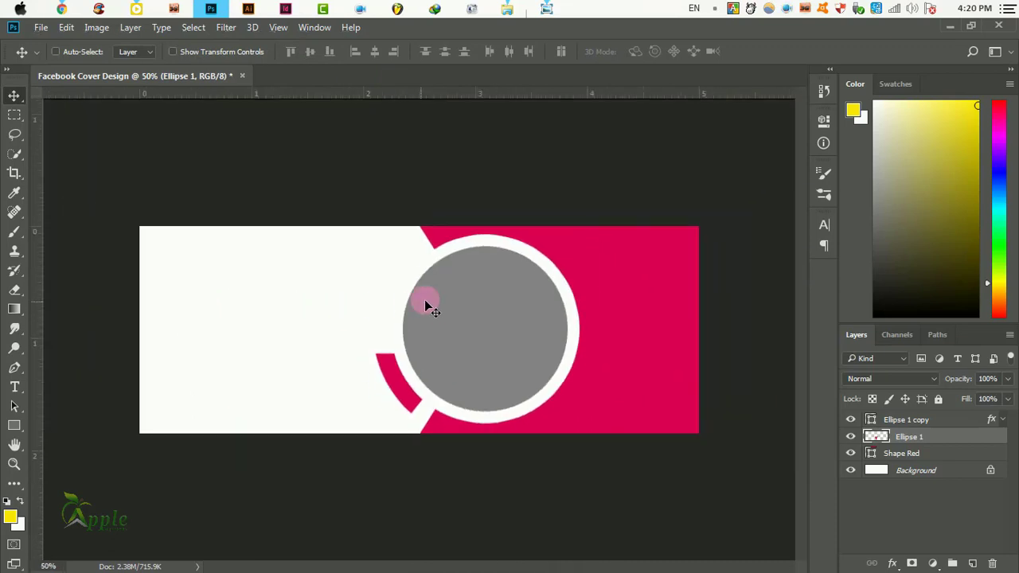
# Group the shape layers, including Shape Red, into a group named Designs
pyautogui.keyDown('ctrl'); pyautogui.click(909, 436); pyautogui.keyUp('ctrl')
pyautogui.keyDown('ctrl'); pyautogui.click(922, 457); pyautogui.keyUp('ctrl')
pyautogui.click(954, 564)
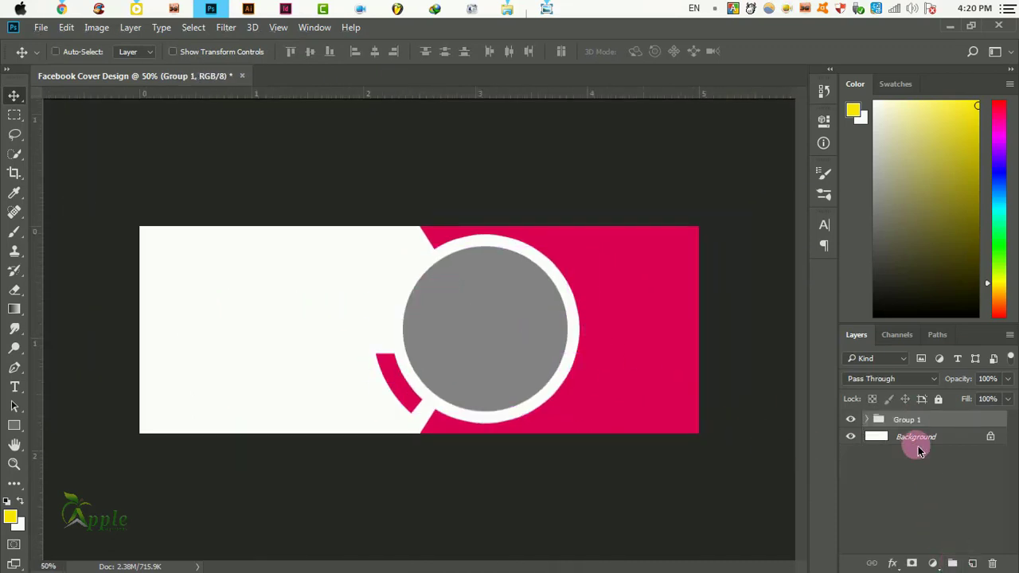
pyautogui.doubleClick(913, 422)
pyautogui.write('Designs')
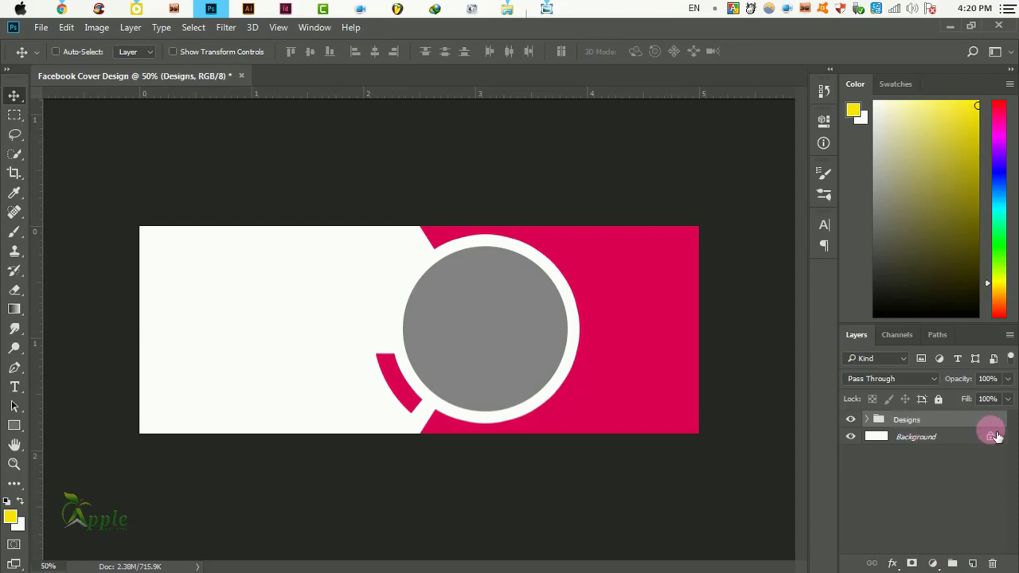
pyautogui.moveTo(530, 321); pyautogui.dragTo(539, 319)
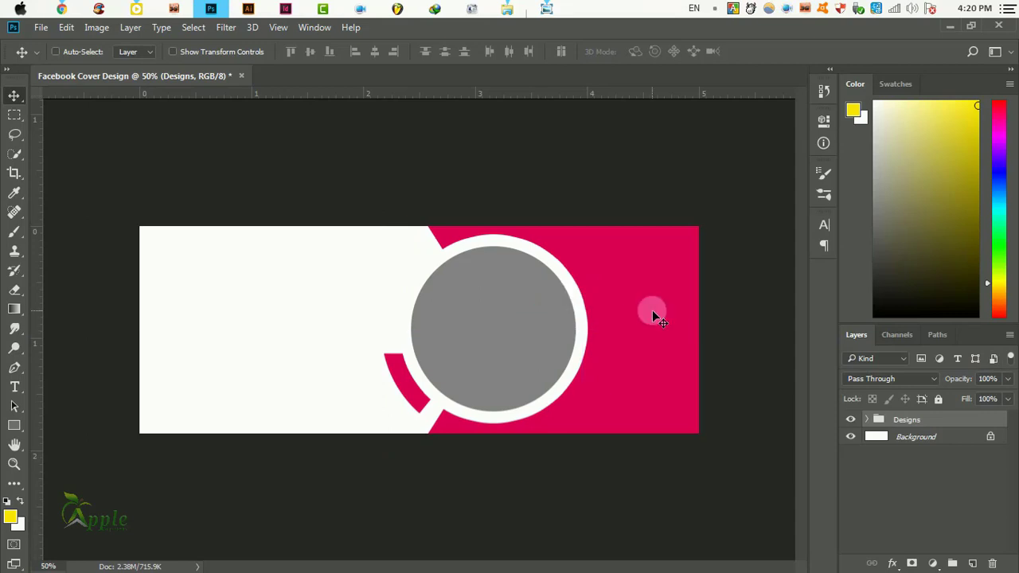
pyautogui.hotkey('ctrl', '+')
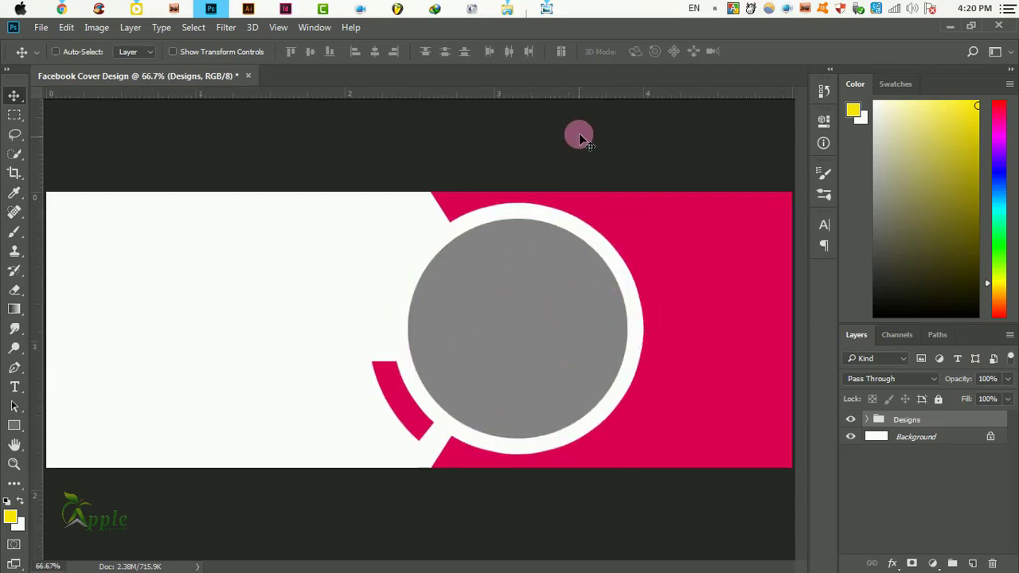
# Rename the Ellipse 1 copy layer inside Designs to Image Frame
pyautogui.click(868, 419)
pyautogui.click(872, 437)
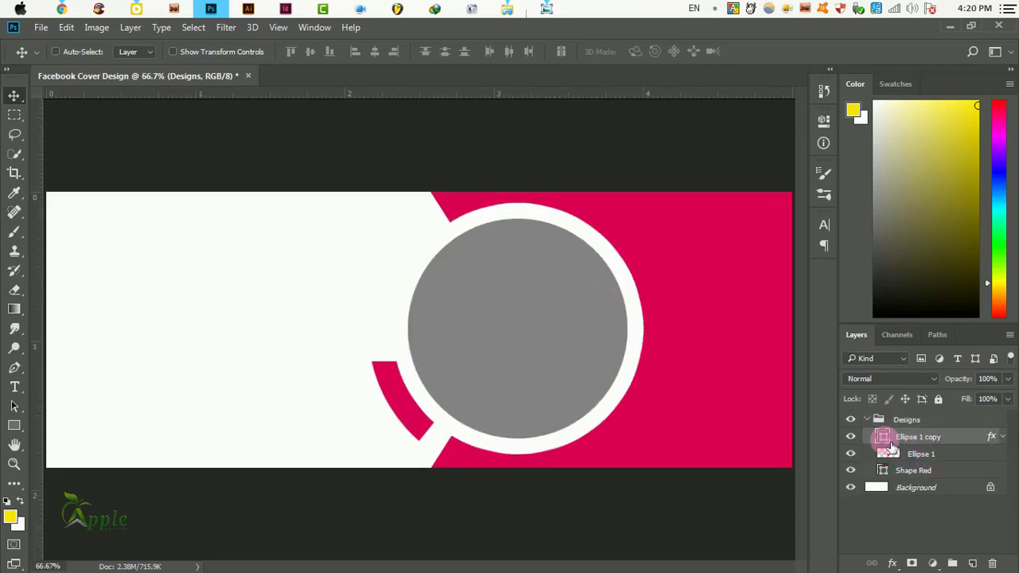
pyautogui.click(851, 437)
pyautogui.hotkey('ctrl', 'z')
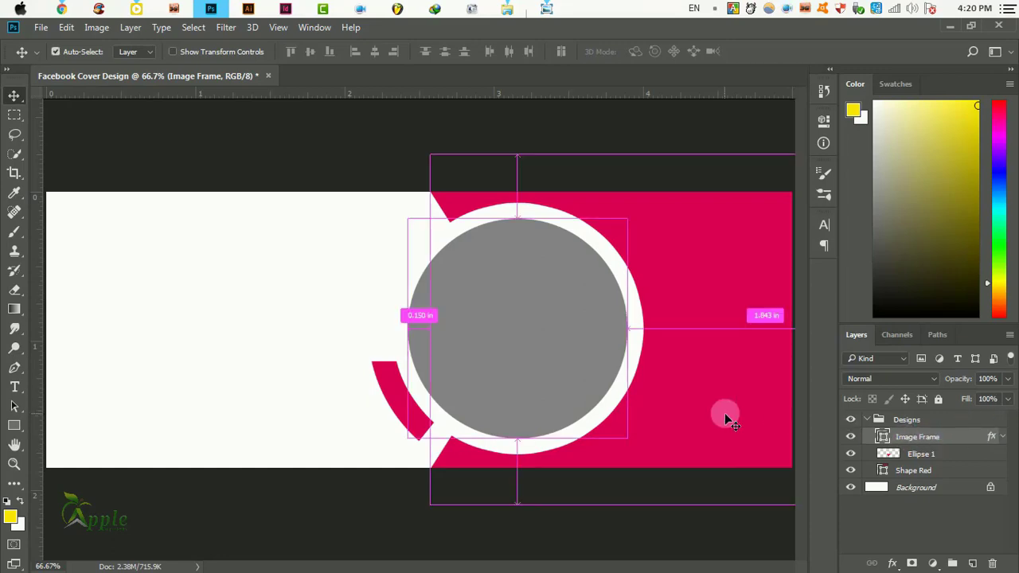
# Drag the portrait wallpaper photo from the model photos folder onto the canvas
pyautogui.moveTo(507, 9)
pyautogui.click(430, 91)
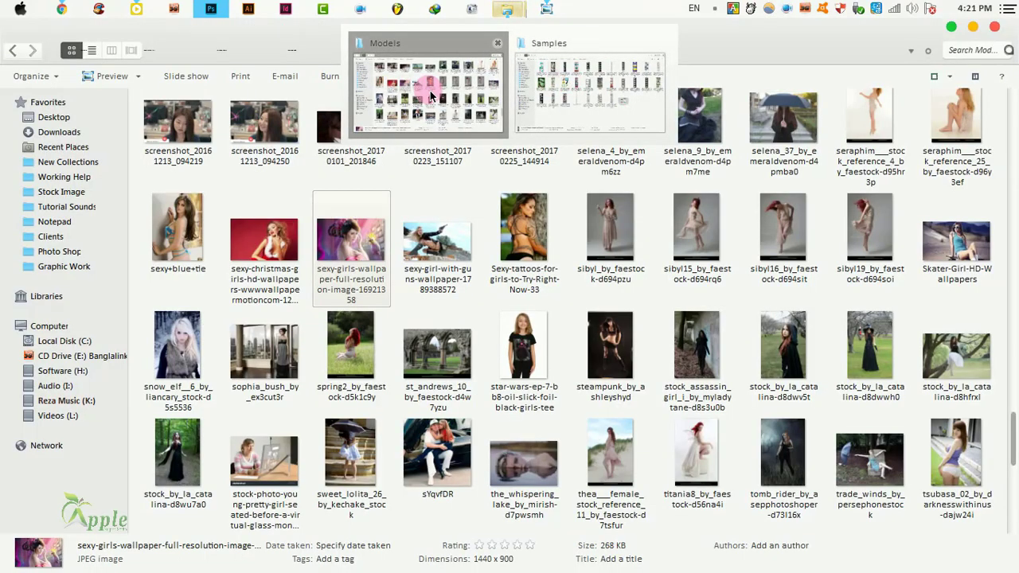
pyautogui.moveTo(367, 267)
pyautogui.mouseDown()
pyautogui.moveTo(310, 72)
pyautogui.moveTo(398, 229)
pyautogui.mouseUp()
pyautogui.moveTo(462, 313); pyautogui.dragTo(455, 311)
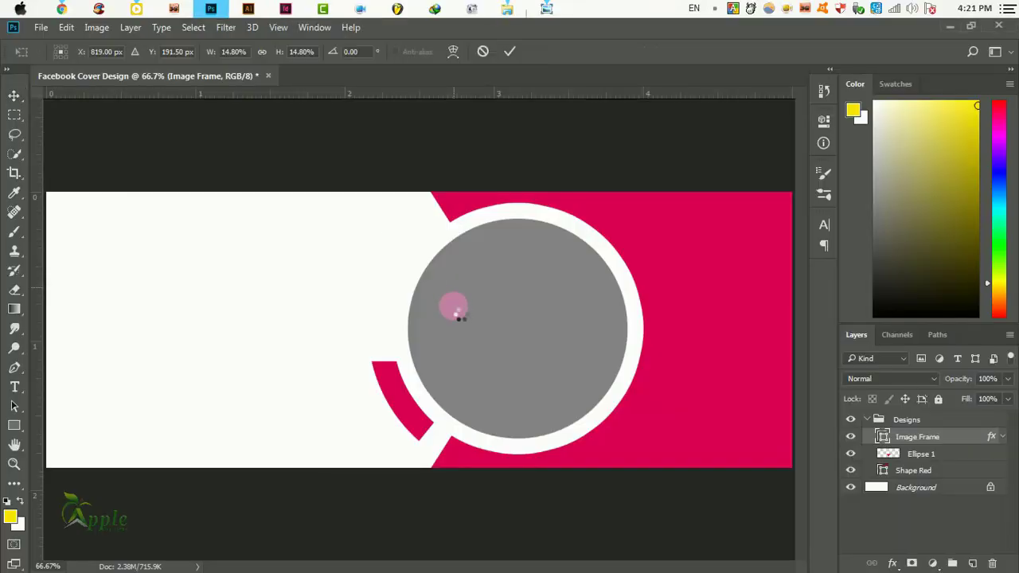
# Place the portrait photo and clip it to the Image Frame circle
pyautogui.click(510, 51)
pyautogui.rightClick(928, 437)
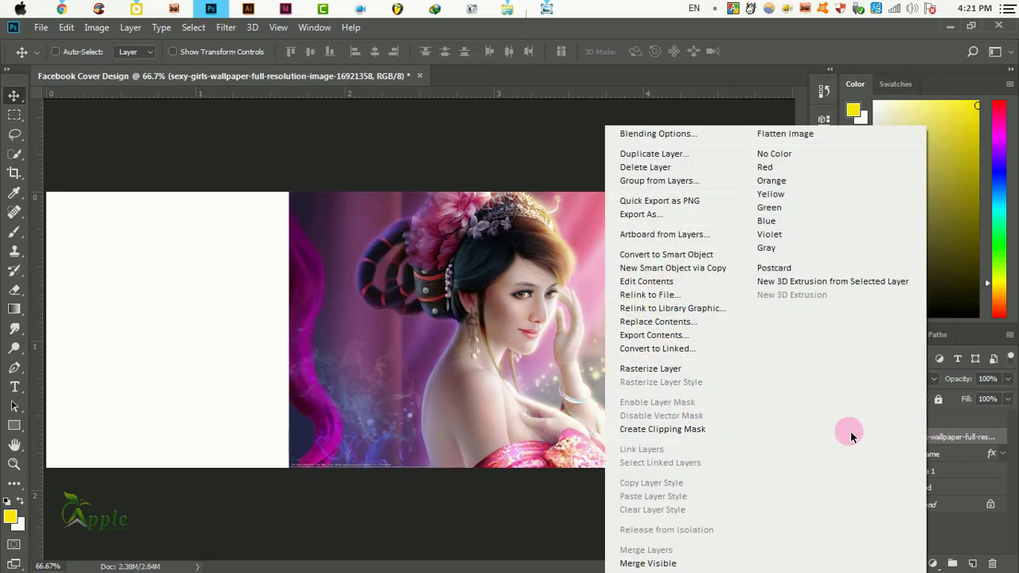
pyautogui.click(670, 430)
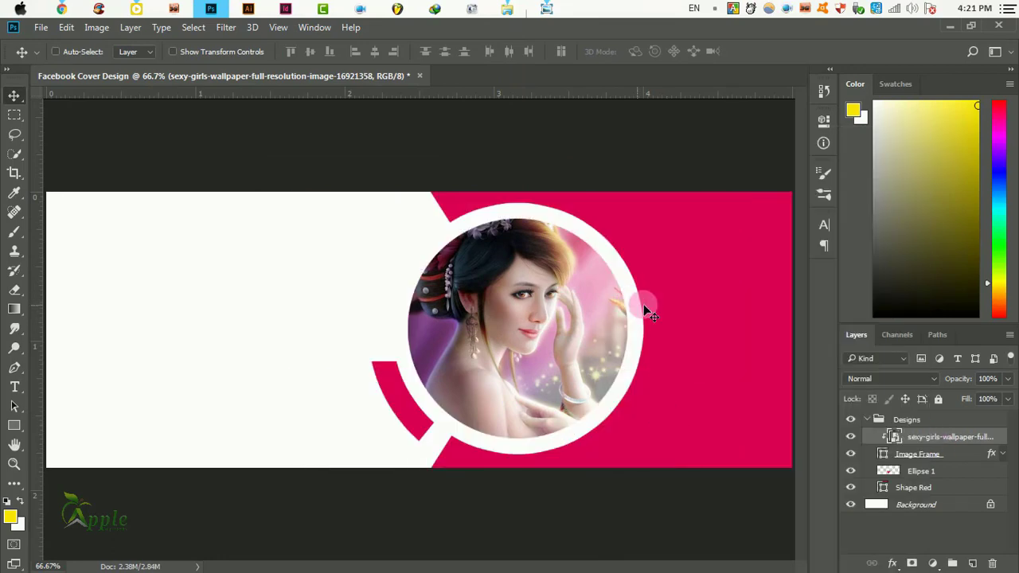
# Shrink the portrait proportionally, centre it inside the ring, and collapse the Designs group
pyautogui.click(68, 28)
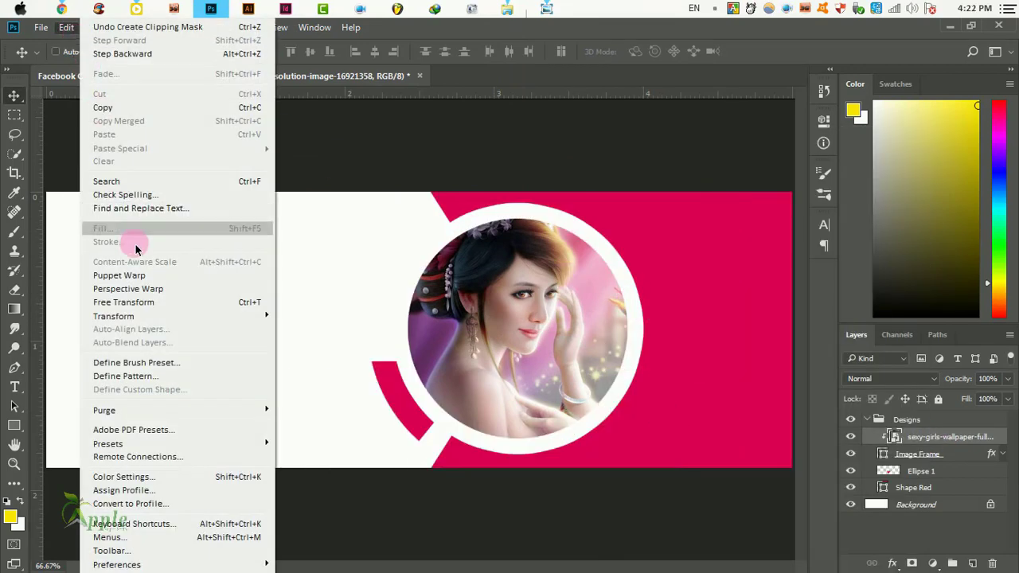
pyautogui.click(140, 299)
pyautogui.moveTo(734, 197); pyautogui.dragTo(703, 225)
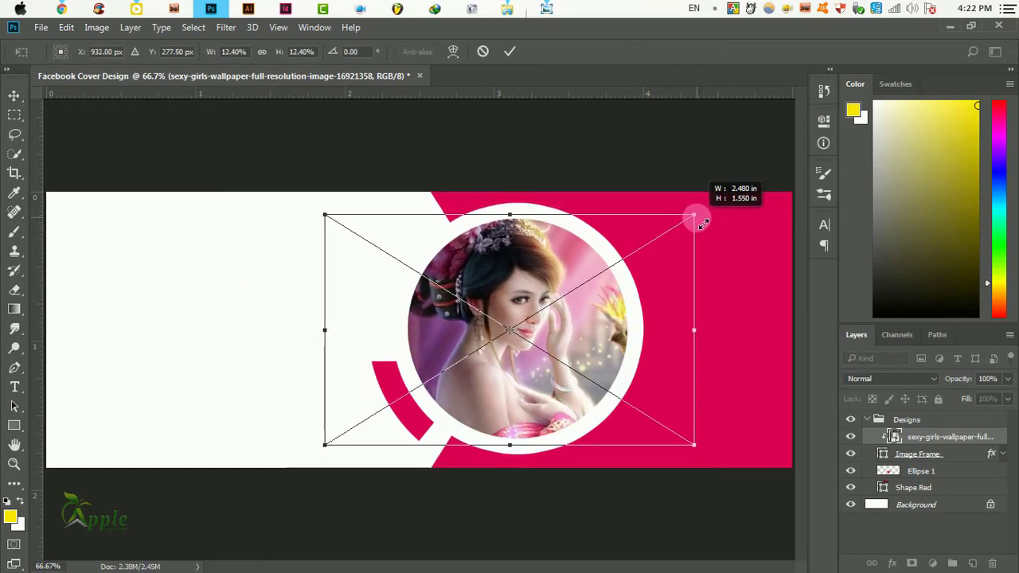
pyautogui.click(509, 51)
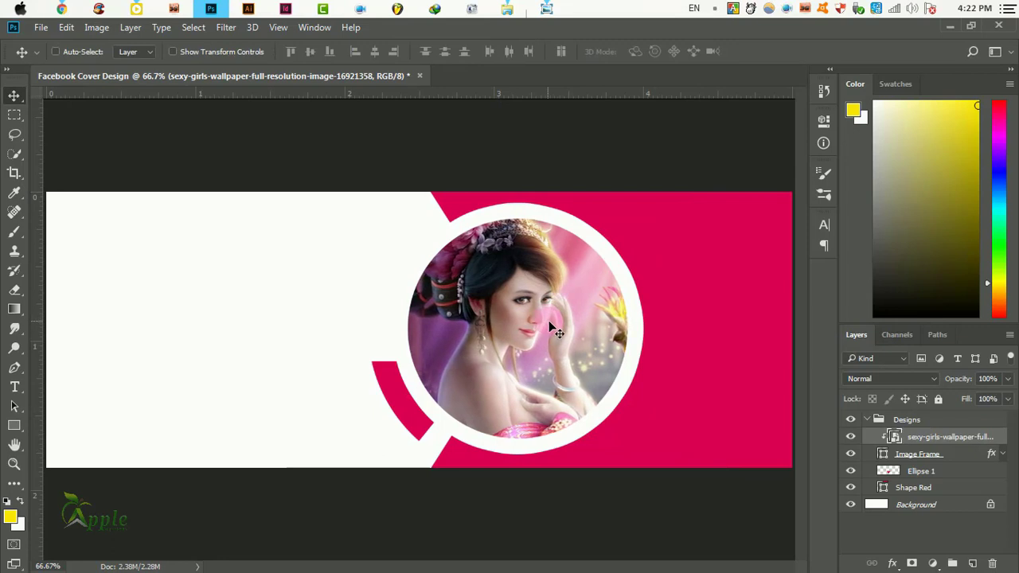
pyautogui.moveTo(580, 317); pyautogui.dragTo(615, 287)
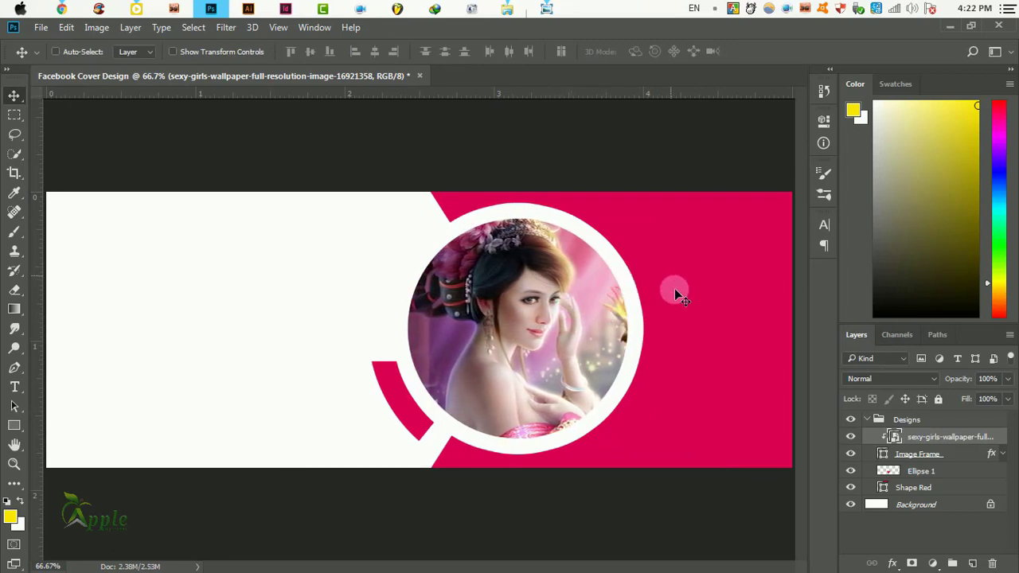
pyautogui.keyDown('alt'); pyautogui.click(449, 297); pyautogui.keyUp('alt')
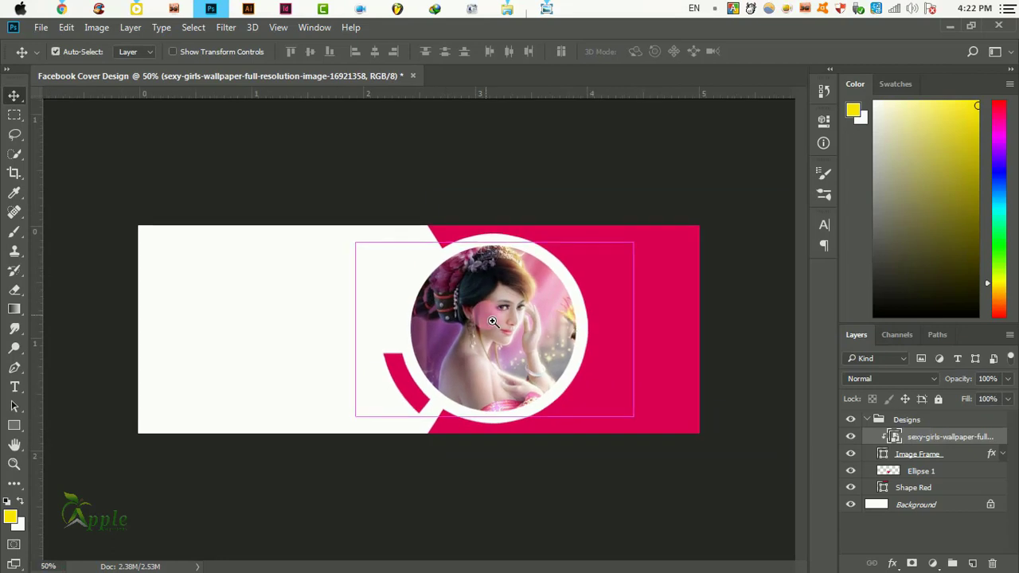
pyautogui.hotkey('ctrl', '+')
pyautogui.click(869, 419)
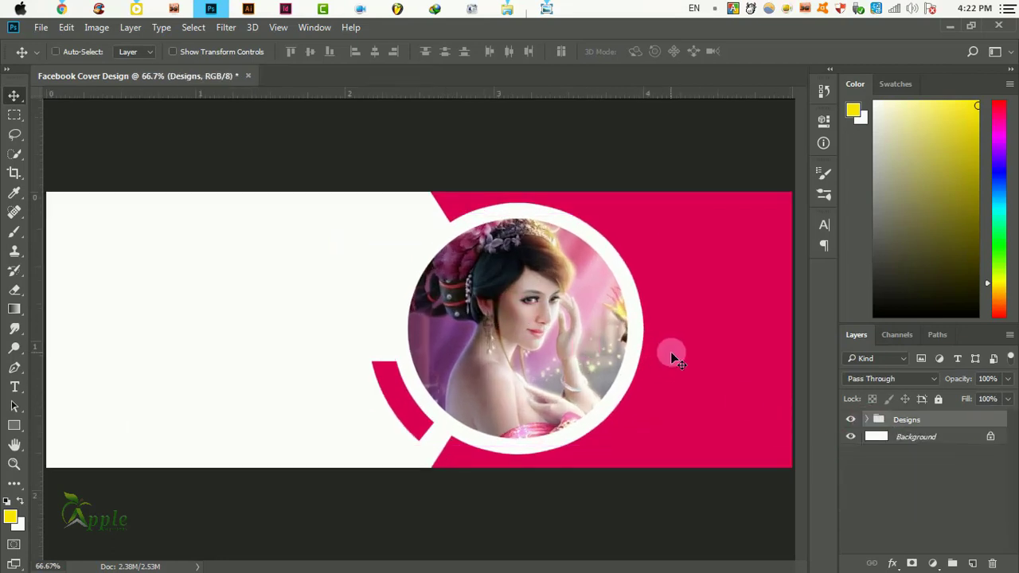
pyautogui.moveTo(507, 9)
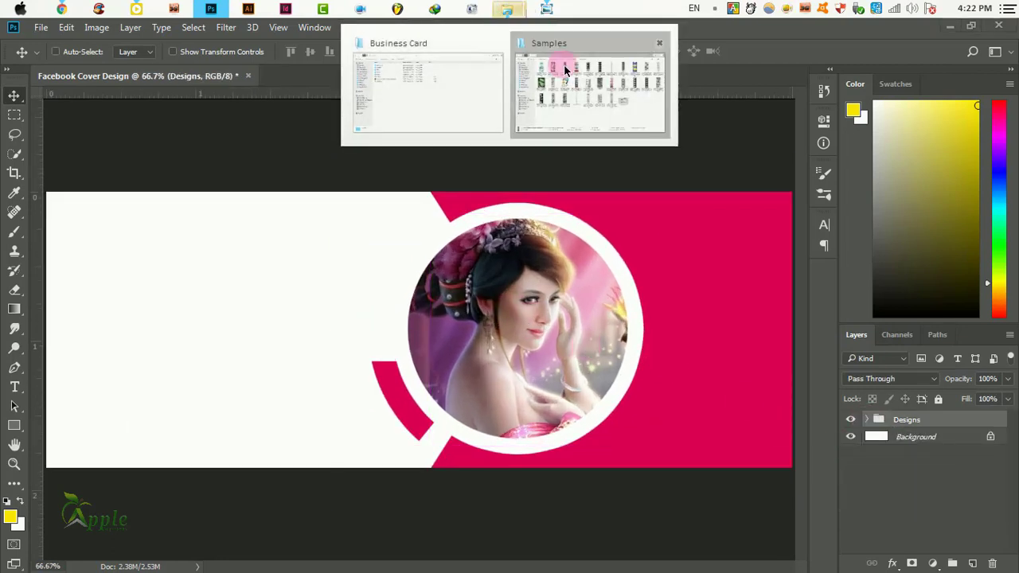
# Open the Call Icons folder in Explorer and drag the phone-46-xxl icon toward Photoshop
pyautogui.click(432, 120)
pyautogui.click(186, 118)
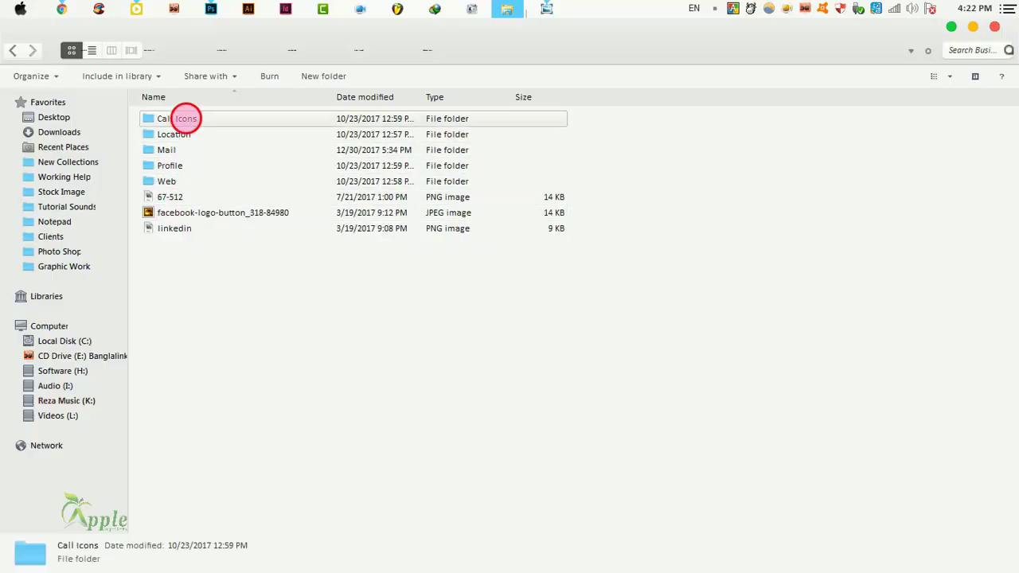
pyautogui.doubleClick(186, 118)
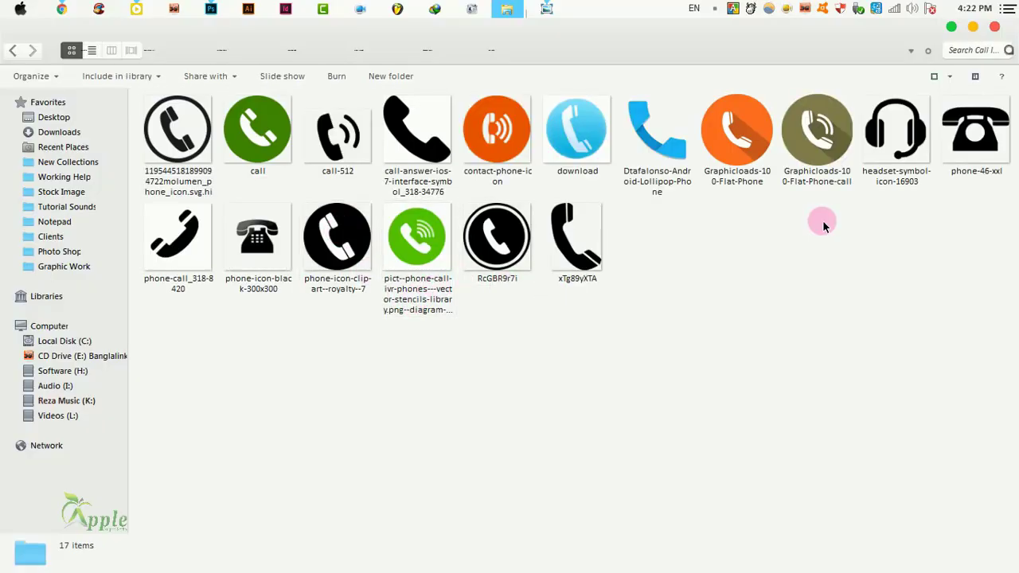
pyautogui.click(904, 139)
pyautogui.moveTo(1001, 180)
pyautogui.mouseDown()
pyautogui.moveTo(358, 267)
pyautogui.moveTo(424, 367)
pyautogui.mouseUp()
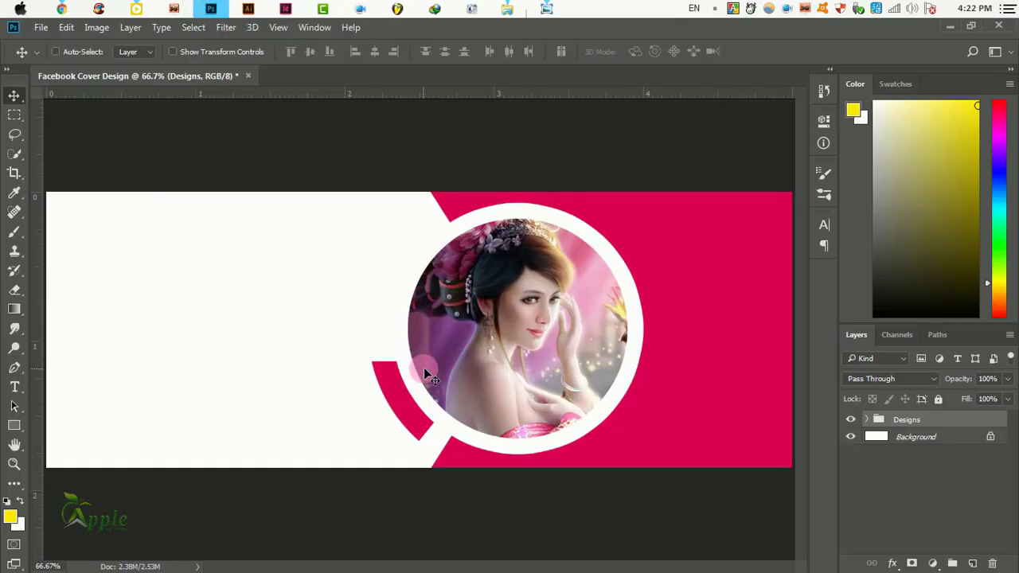
# Place the phone-46-xxl icon on the pink arc and shrink it to about 3% with Free Transform
pyautogui.moveTo(562, 231)
pyautogui.mouseDown()
pyautogui.moveTo(468, 350)
pyautogui.moveTo(414, 373)
pyautogui.moveTo(436, 377)
pyautogui.moveTo(417, 364)
pyautogui.moveTo(434, 380)
pyautogui.moveTo(405, 386)
pyautogui.mouseUp()
pyautogui.click(509, 53)
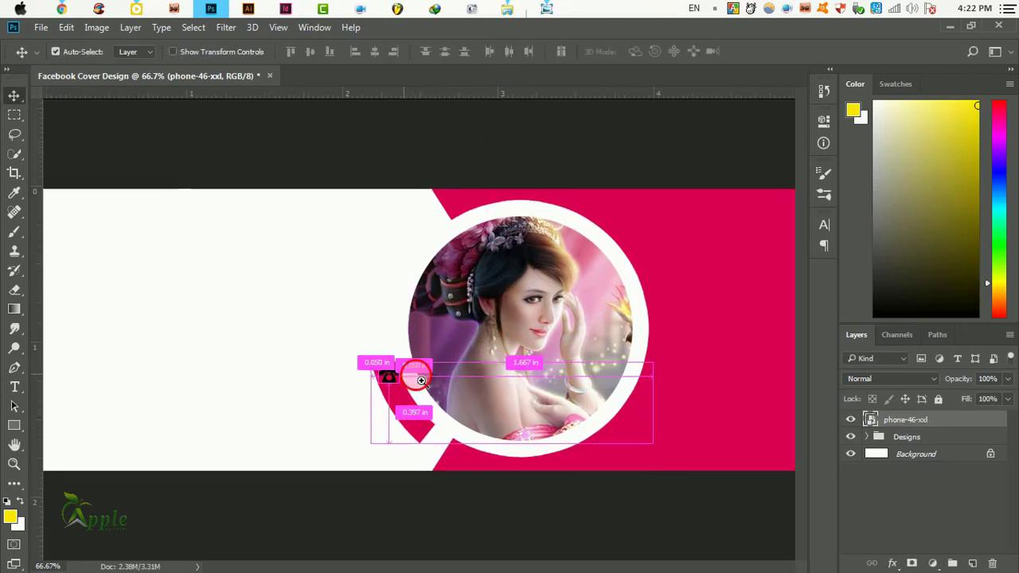
pyautogui.scroll(2, 415, 374)
pyautogui.click(70, 30)
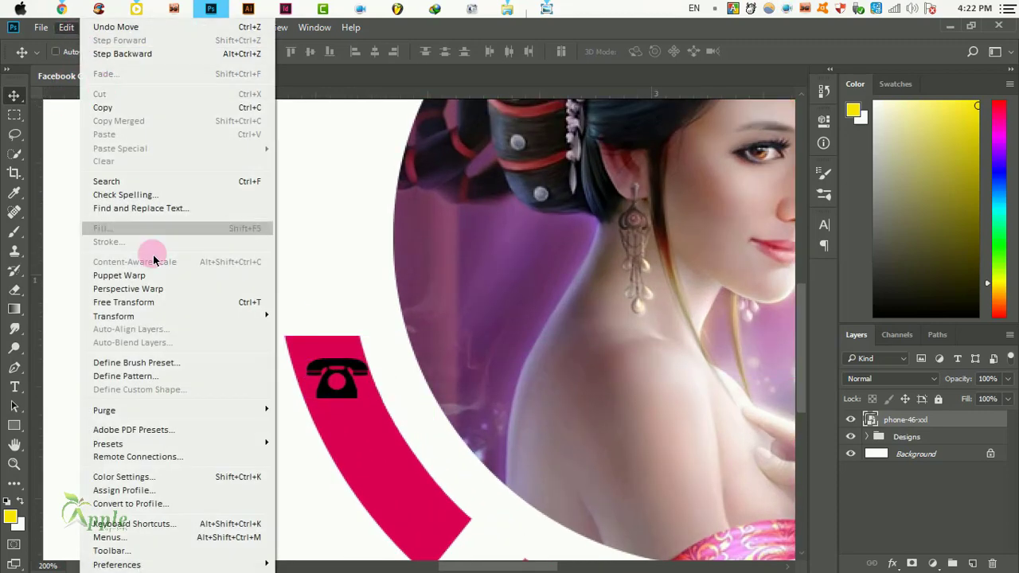
pyautogui.click(161, 303)
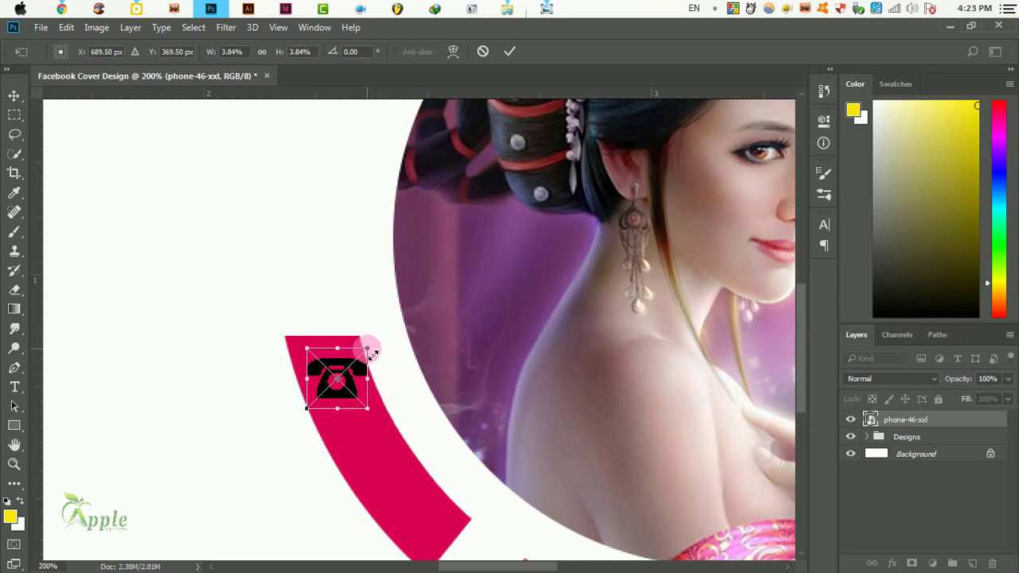
pyautogui.moveTo(373, 352); pyautogui.dragTo(364, 354)
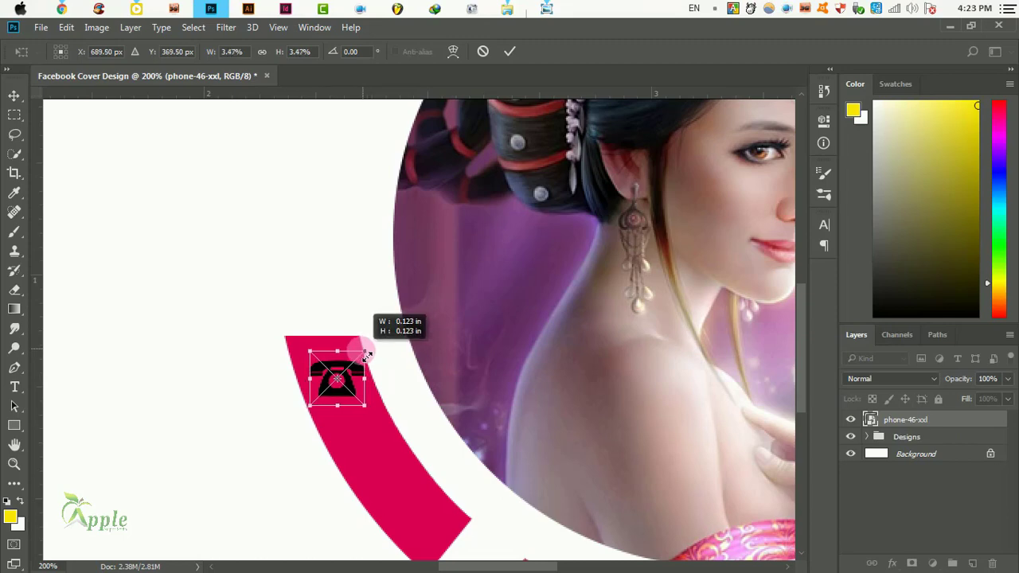
# Add a white Color Overlay layer style to the phone-46-xxl layer
pyautogui.click(510, 51)
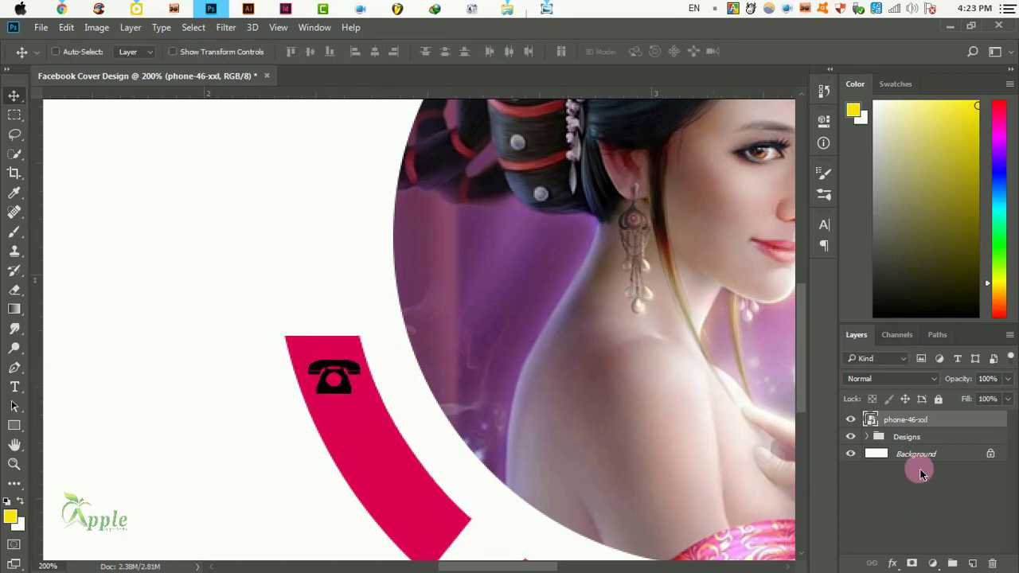
pyautogui.doubleClick(956, 423)
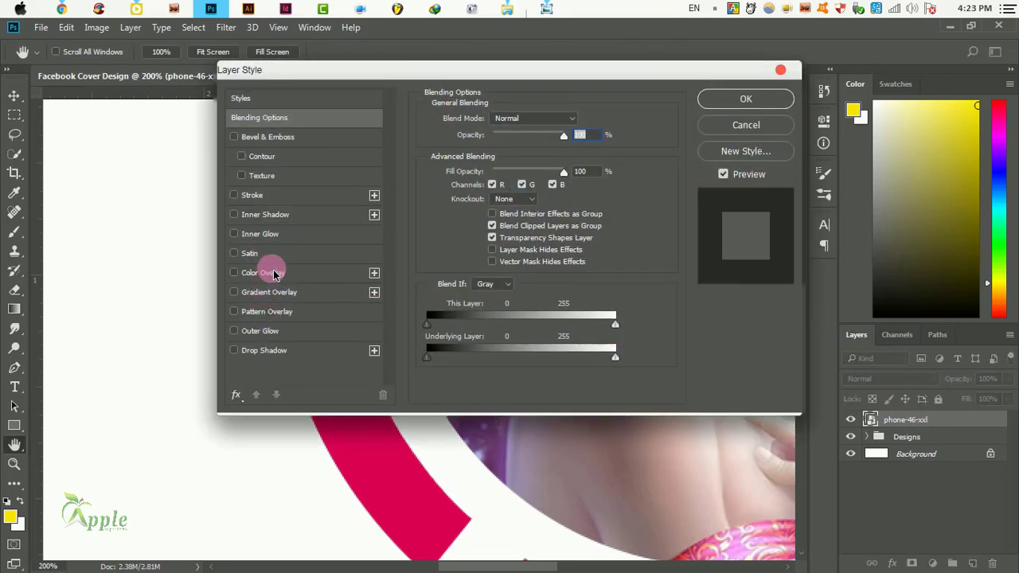
pyautogui.click(267, 272)
pyautogui.click(731, 99)
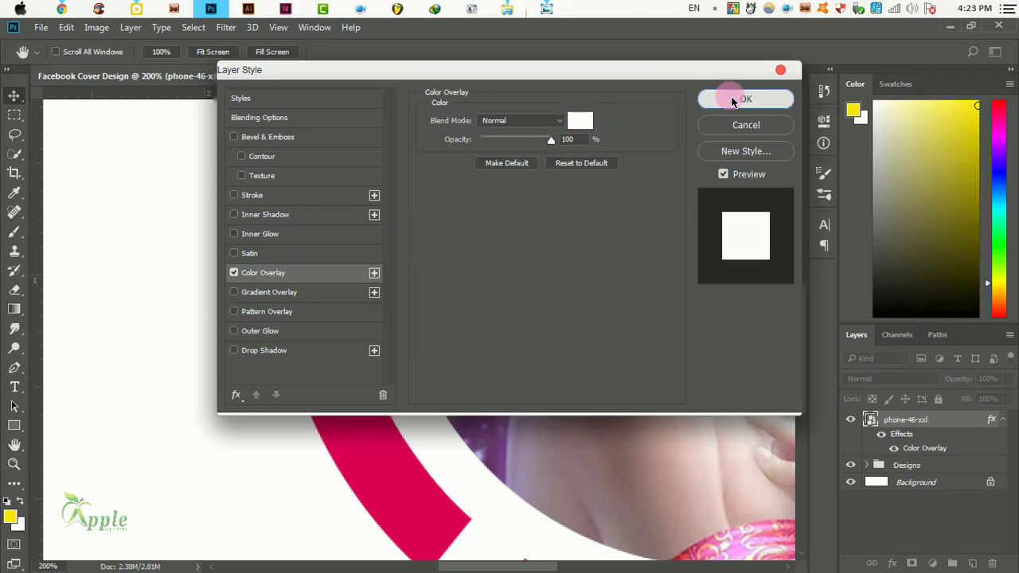
pyautogui.moveTo(574, 438); pyautogui.dragTo(516, 375)
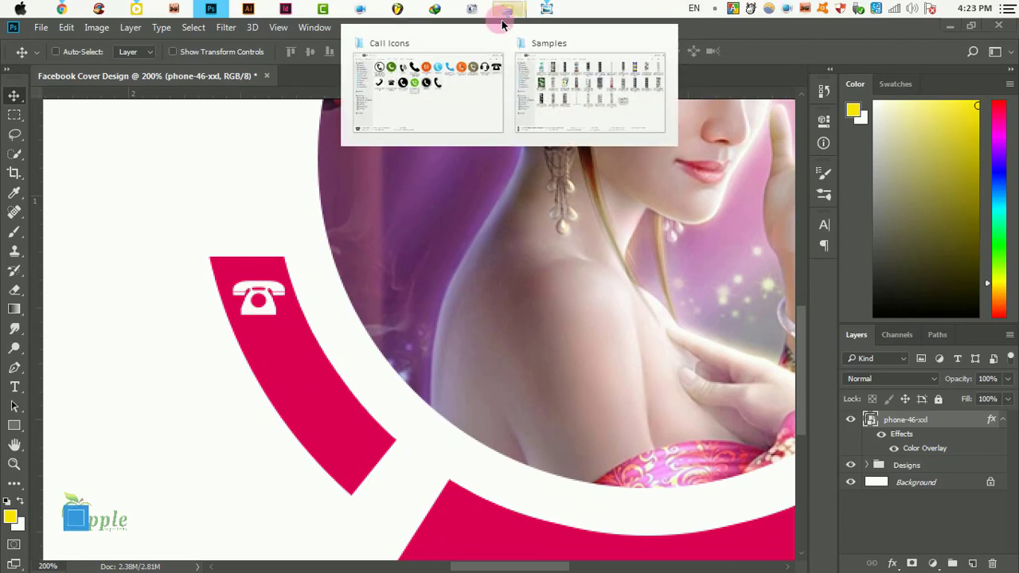
# Open the Web folder in Explorer and drag the www-1632431_960_720 globe icon to Photoshop
pyautogui.click(403, 80)
pyautogui.click(12, 50)
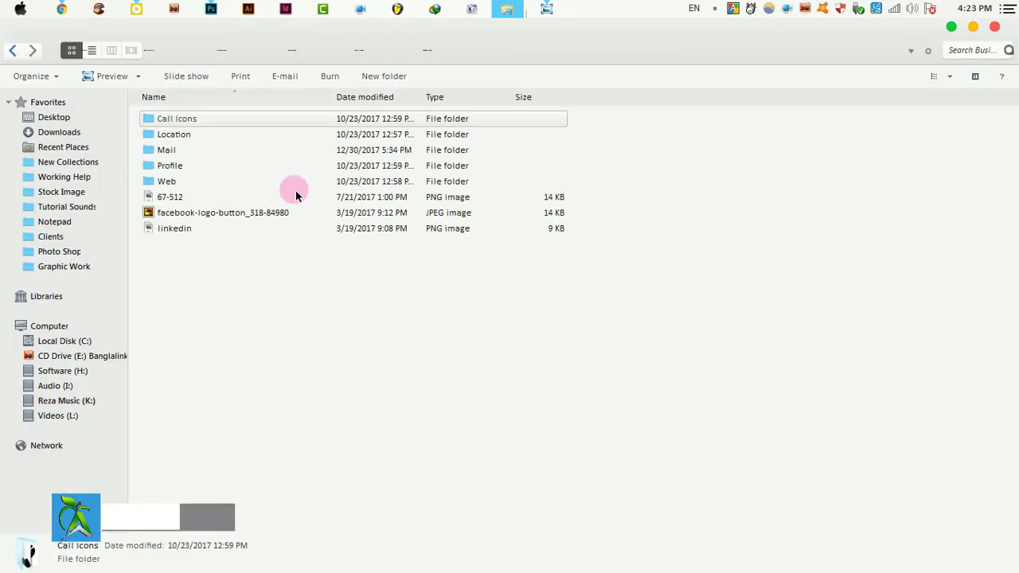
pyautogui.doubleClick(191, 182)
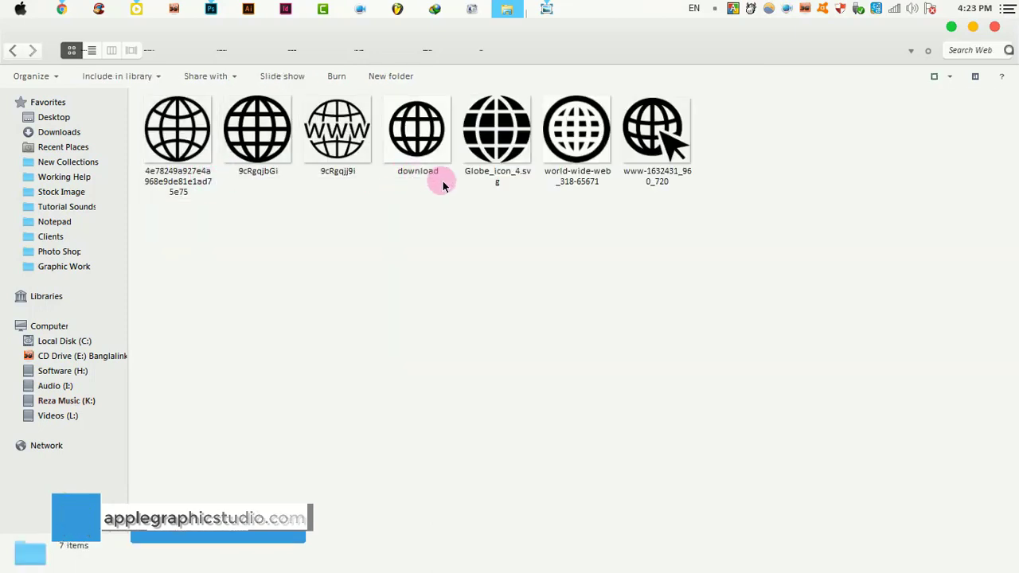
pyautogui.moveTo(660, 171)
pyautogui.mouseDown()
pyautogui.moveTo(163, 54)
pyautogui.moveTo(334, 310)
pyautogui.mouseUp()
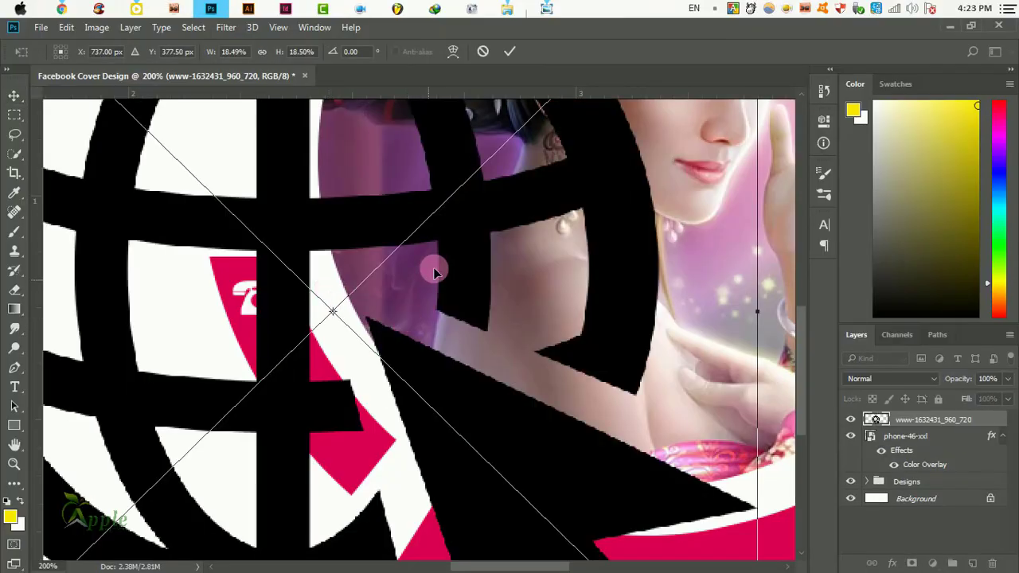
# Scale the globe icon down proportionally and nudge it onto the pink band below the phone
pyautogui.click(263, 53)
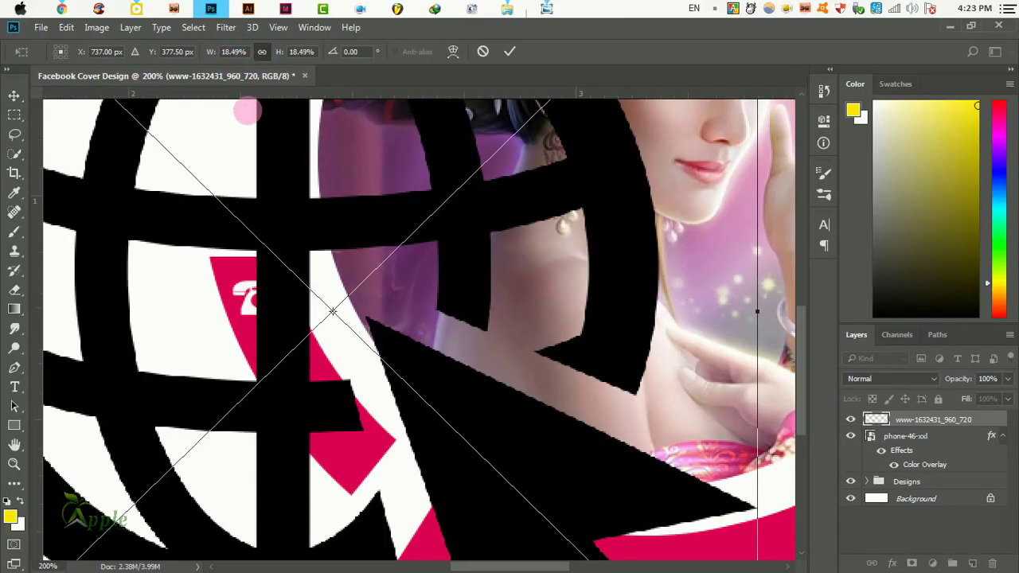
pyautogui.click(223, 53)
pyautogui.moveTo(220, 55)
pyautogui.mouseDown()
pyautogui.moveTo(209, 56)
pyautogui.moveTo(231, 88)
pyautogui.mouseUp()
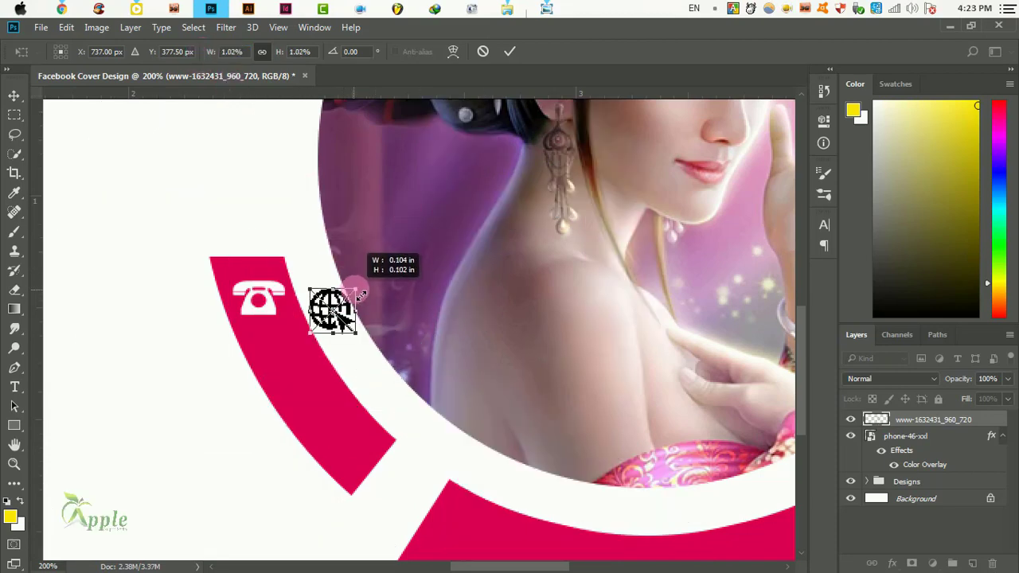
pyautogui.moveTo(344, 308)
pyautogui.mouseDown()
pyautogui.moveTo(356, 310)
pyautogui.moveTo(305, 368)
pyautogui.mouseUp()
pyautogui.click(510, 51)
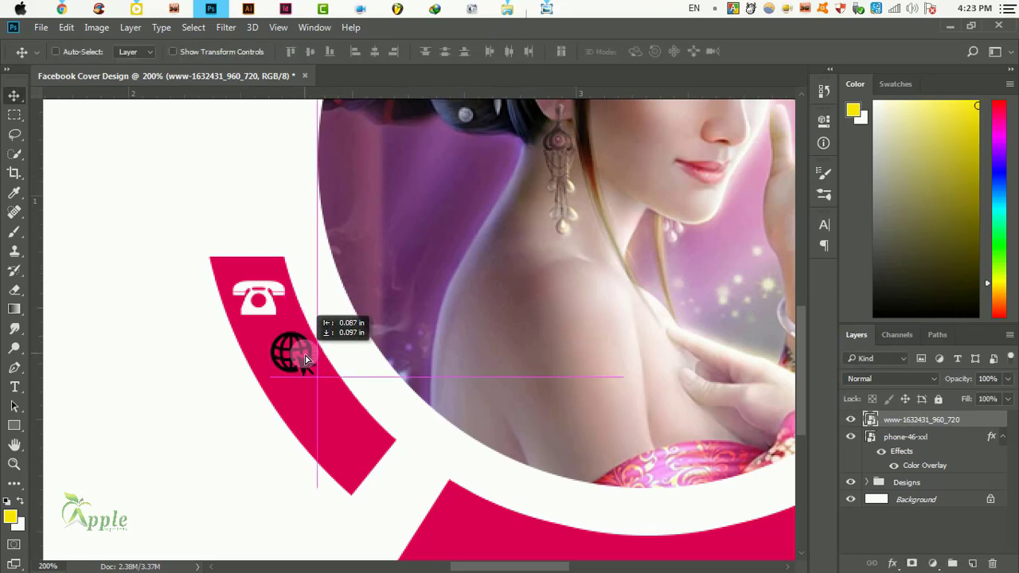
pyautogui.press('Down')
pyautogui.press('Down')
pyautogui.press('Down')
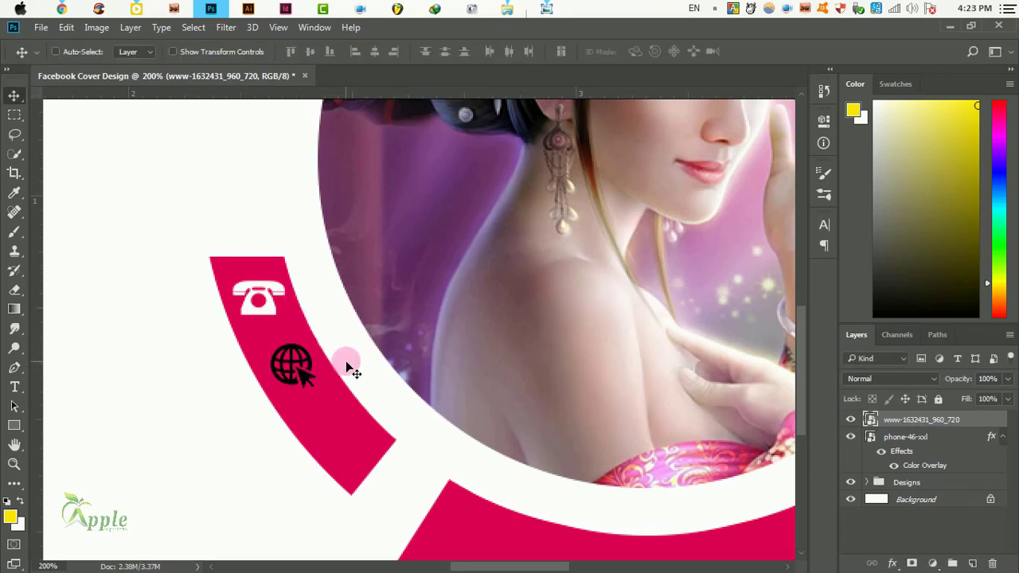
pyautogui.press('Down')
pyautogui.press('Down')
pyautogui.press('Down')
pyautogui.press('Down')
pyautogui.press('Up')
pyautogui.press('Up')
pyautogui.press('Up')
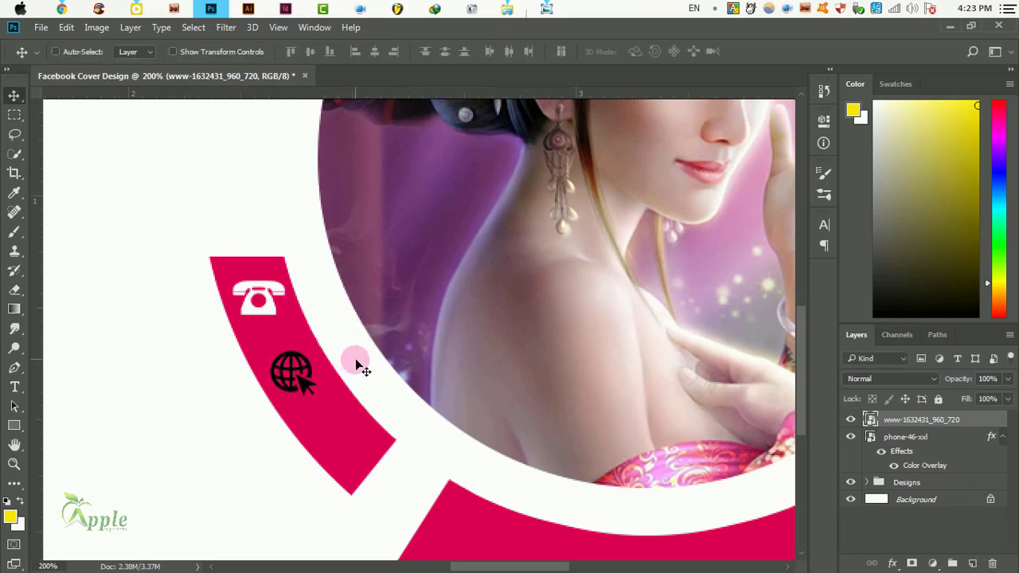
pyautogui.press('Left')
pyautogui.press('Left')
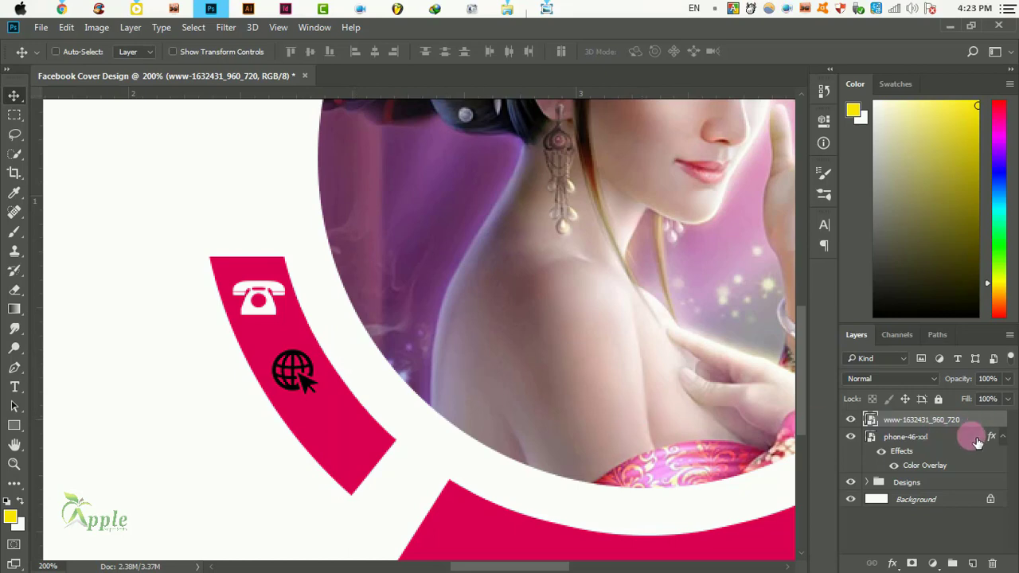
# Copy the phone layer's style and paste it onto the globe layer to make it white
pyautogui.rightClick(950, 446)
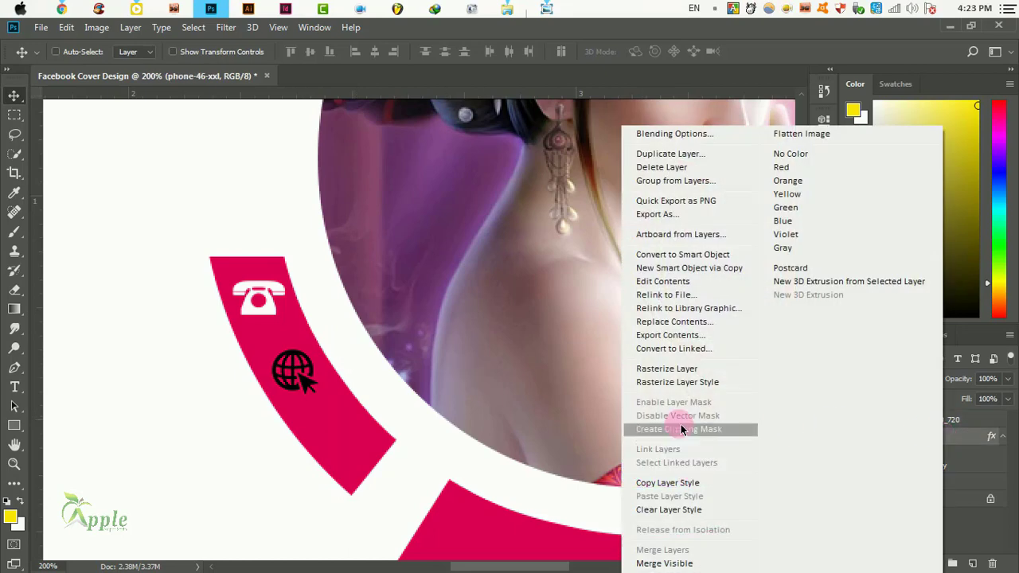
pyautogui.click(665, 483)
pyautogui.click(942, 421)
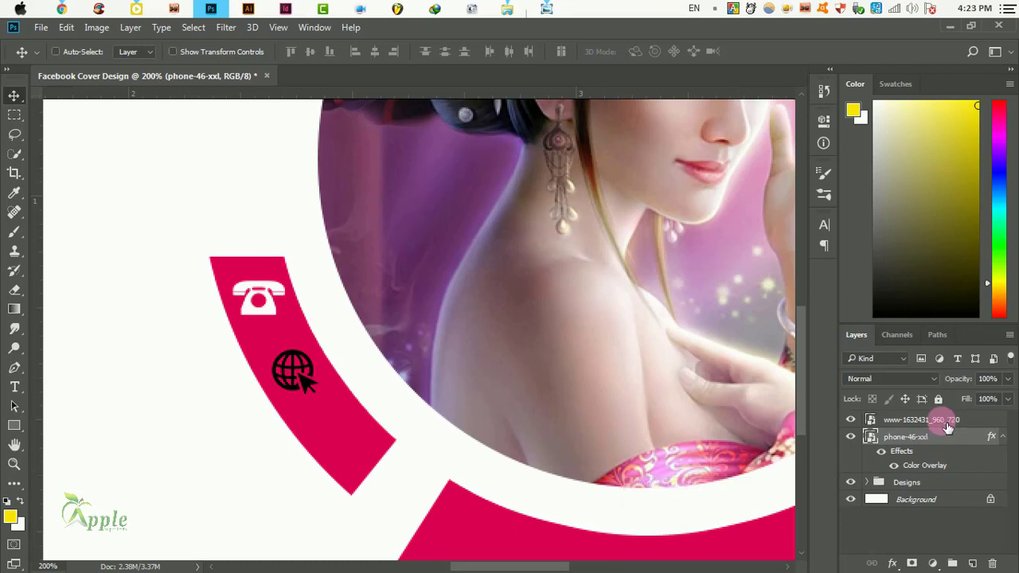
pyautogui.rightClick(947, 424)
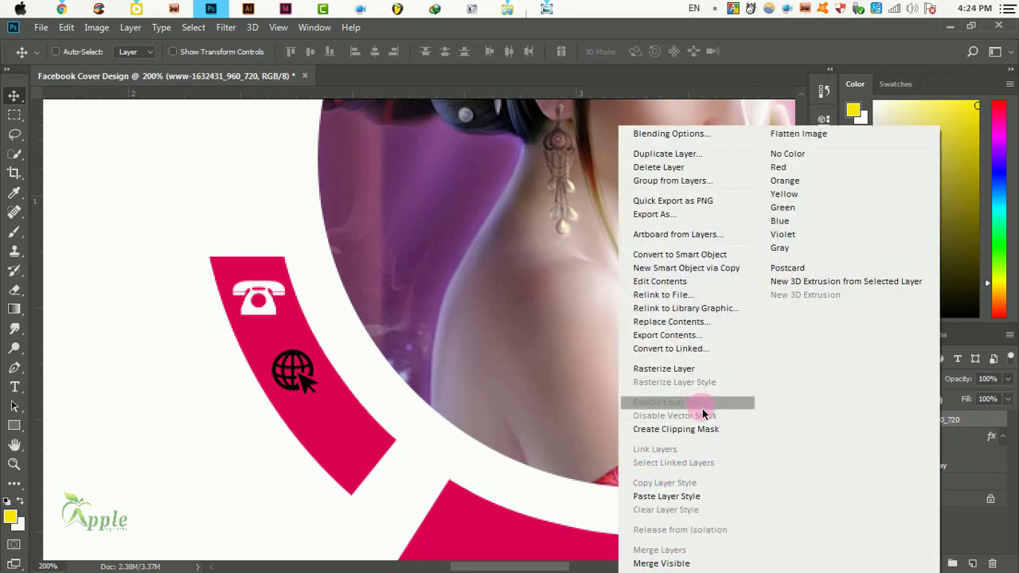
pyautogui.click(672, 497)
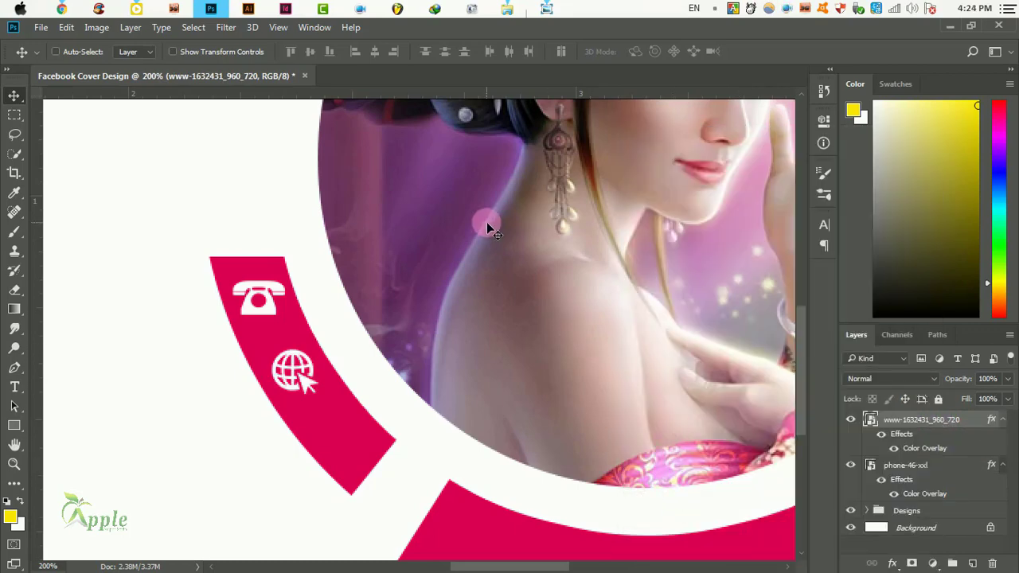
# Open the Location icons folder in Explorer and drag the house icon into Photoshop
pyautogui.click(404, 85)
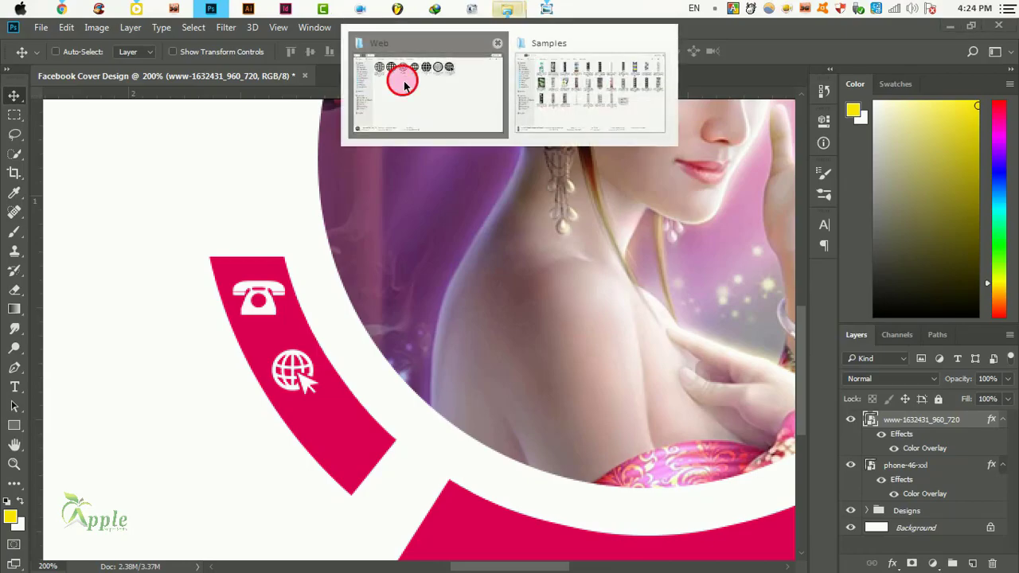
pyautogui.click(12, 50)
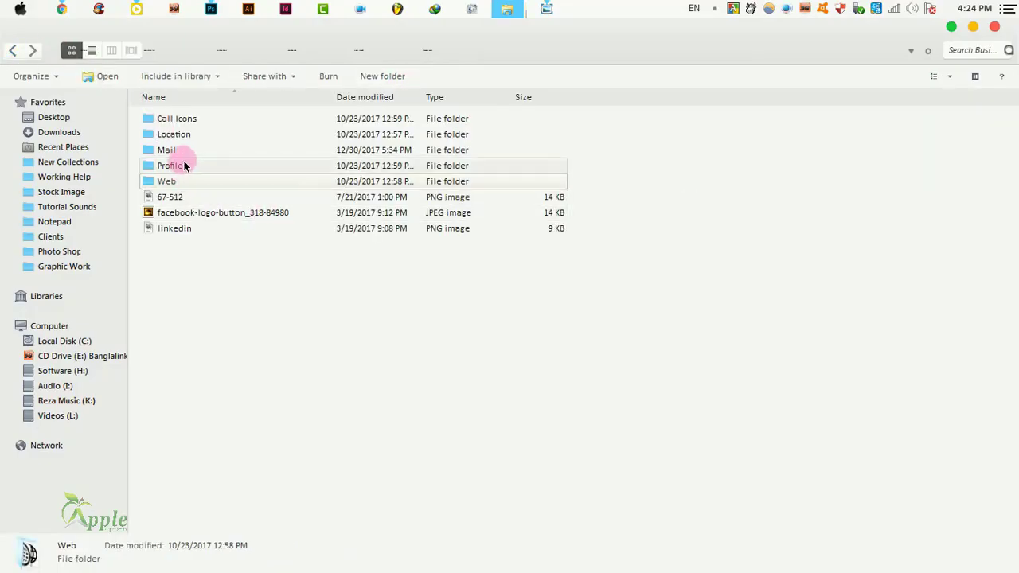
pyautogui.click(169, 216)
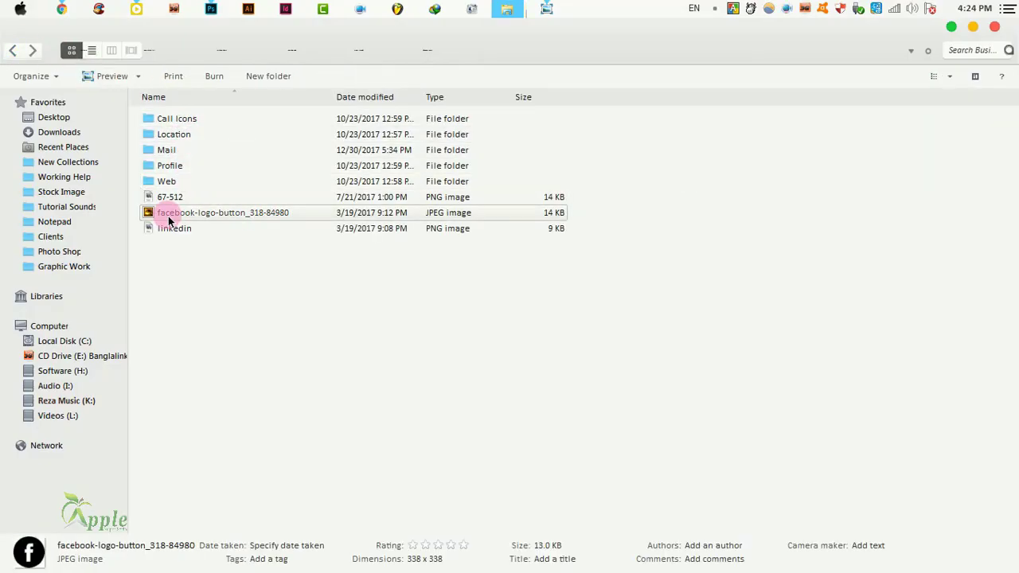
pyautogui.click(173, 198)
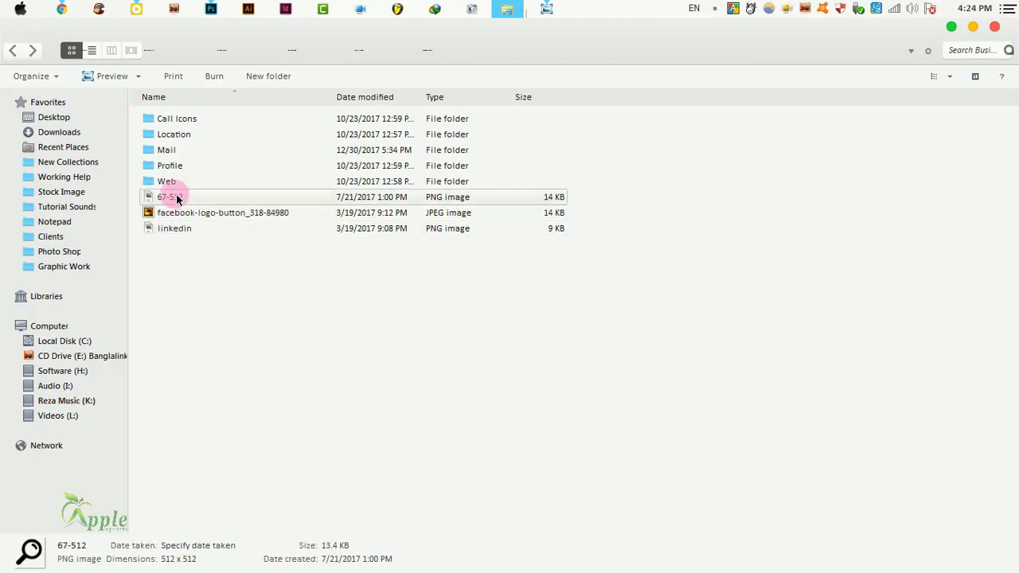
pyautogui.doubleClick(175, 132)
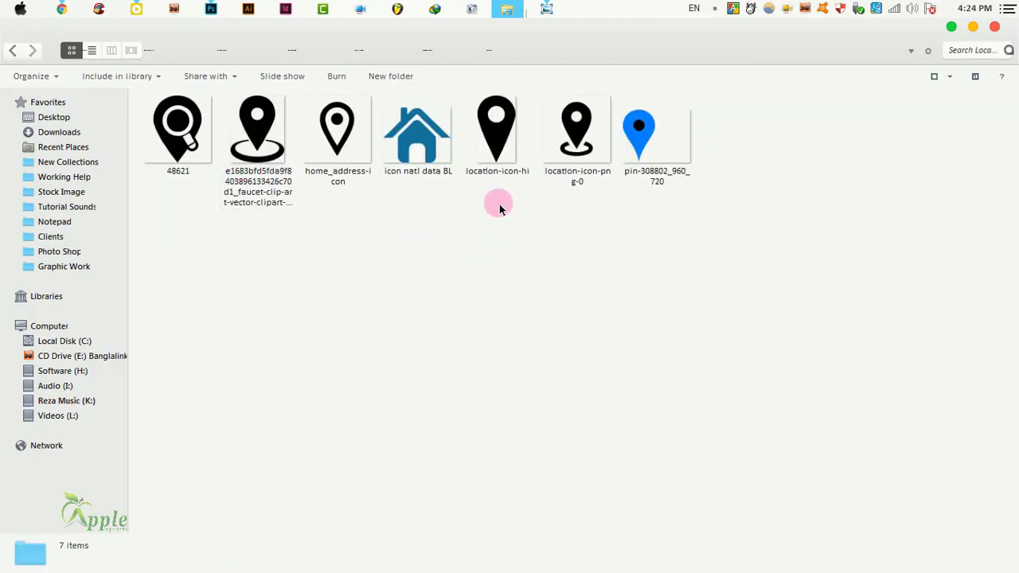
pyautogui.moveTo(427, 175)
pyautogui.mouseDown()
pyautogui.moveTo(211, 8)
pyautogui.moveTo(300, 372)
pyautogui.mouseUp()
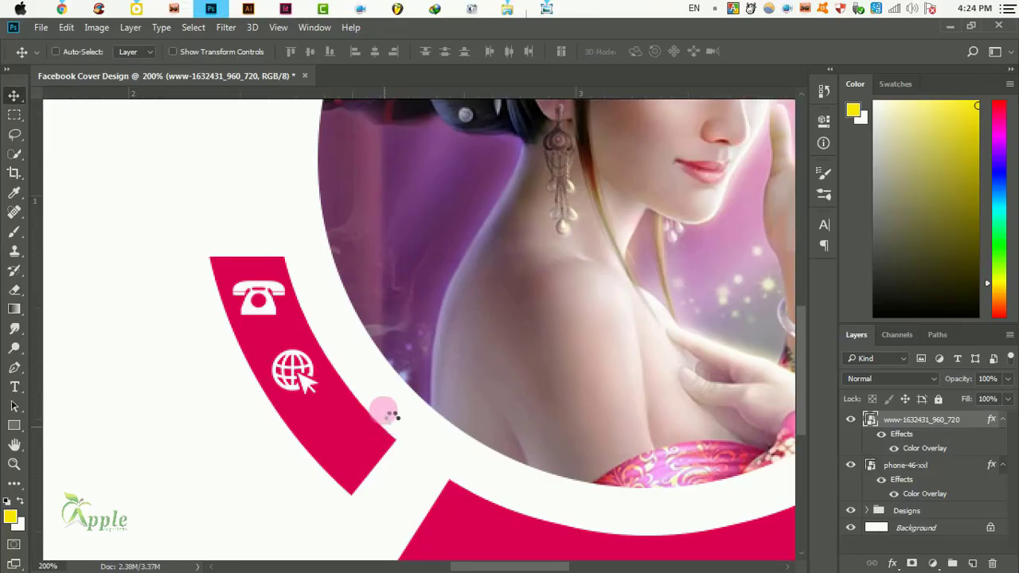
# Place the house icon, shrink it to icon size, and move it onto the pink band below the globe
pyautogui.moveTo(391, 413); pyautogui.dragTo(403, 402)
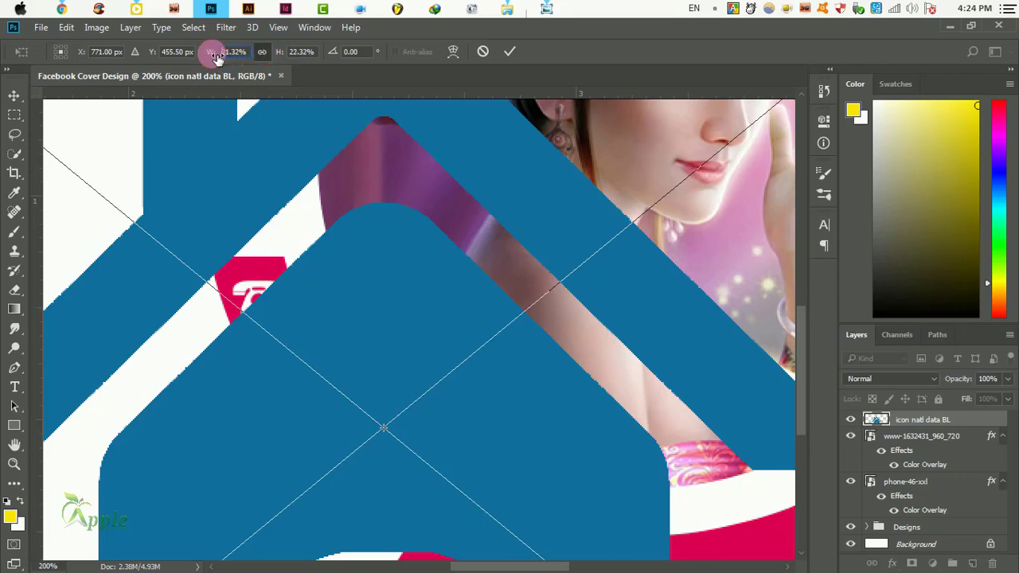
pyautogui.moveTo(216, 59); pyautogui.dragTo(192, 58)
pyautogui.moveTo(430, 398); pyautogui.dragTo(405, 411)
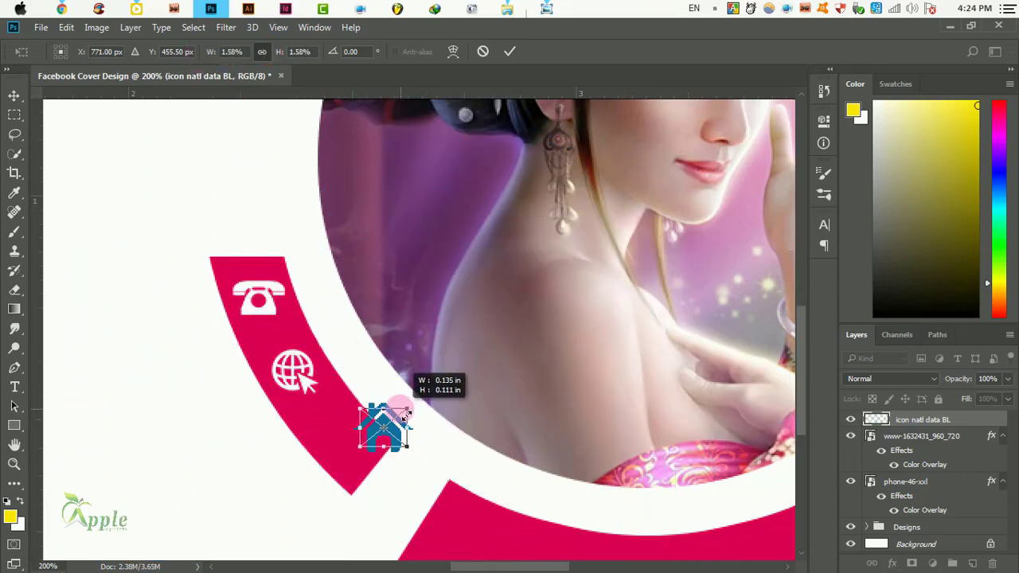
pyautogui.click(514, 57)
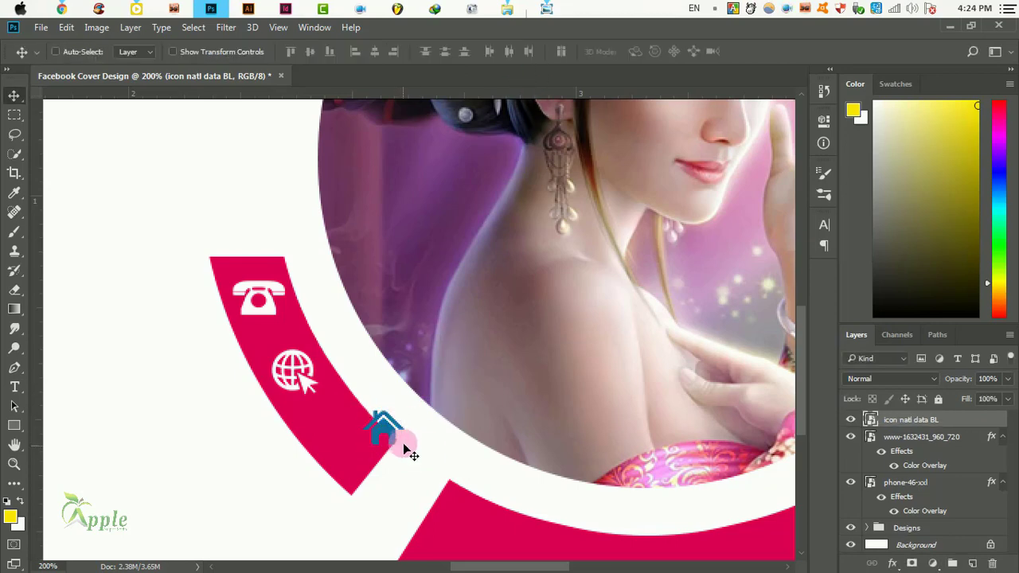
pyautogui.moveTo(405, 448)
pyautogui.mouseDown()
pyautogui.moveTo(367, 456)
pyautogui.moveTo(405, 446)
pyautogui.moveTo(371, 469)
pyautogui.mouseUp()
pyautogui.hotkey('ctrl', 't')
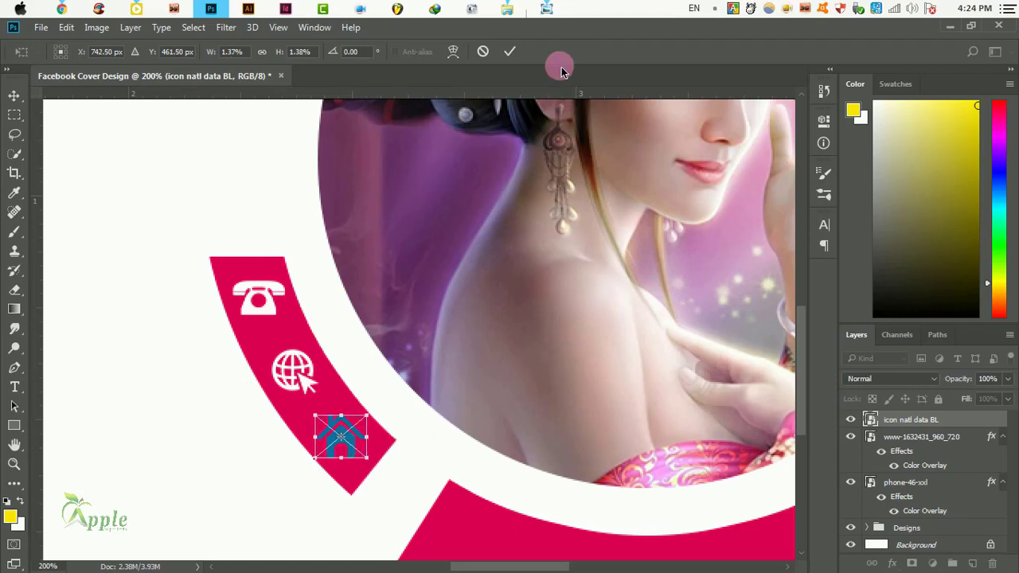
pyautogui.click(509, 51)
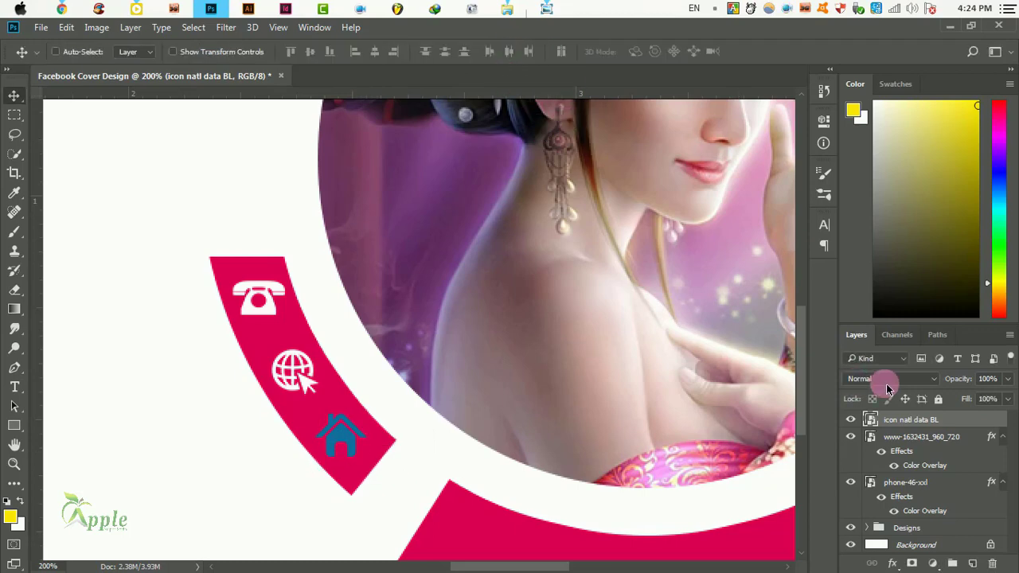
# Paste the white overlay layer style onto the house icon layer
pyautogui.click(967, 422)
pyautogui.rightClick(973, 422)
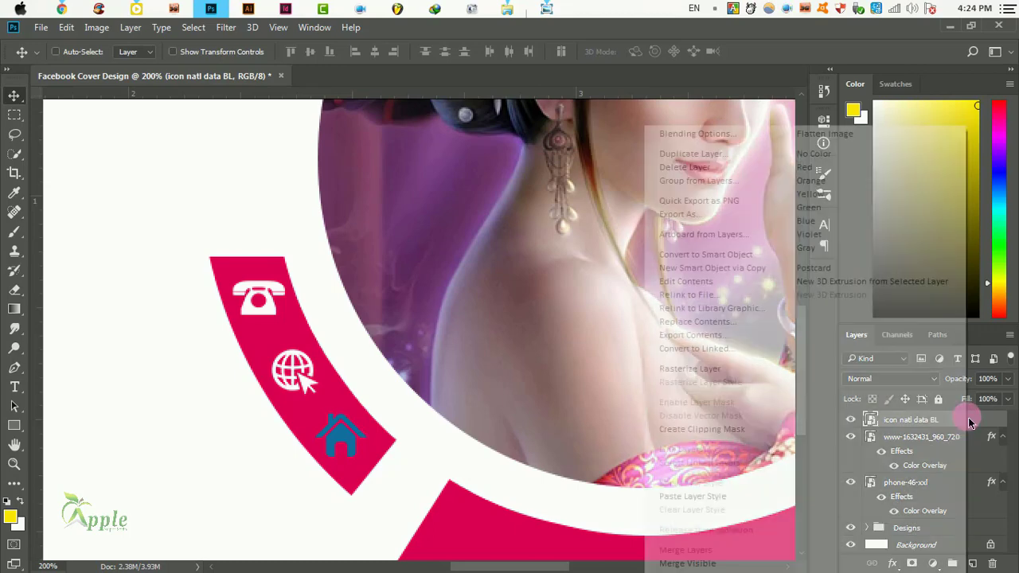
pyautogui.click(686, 499)
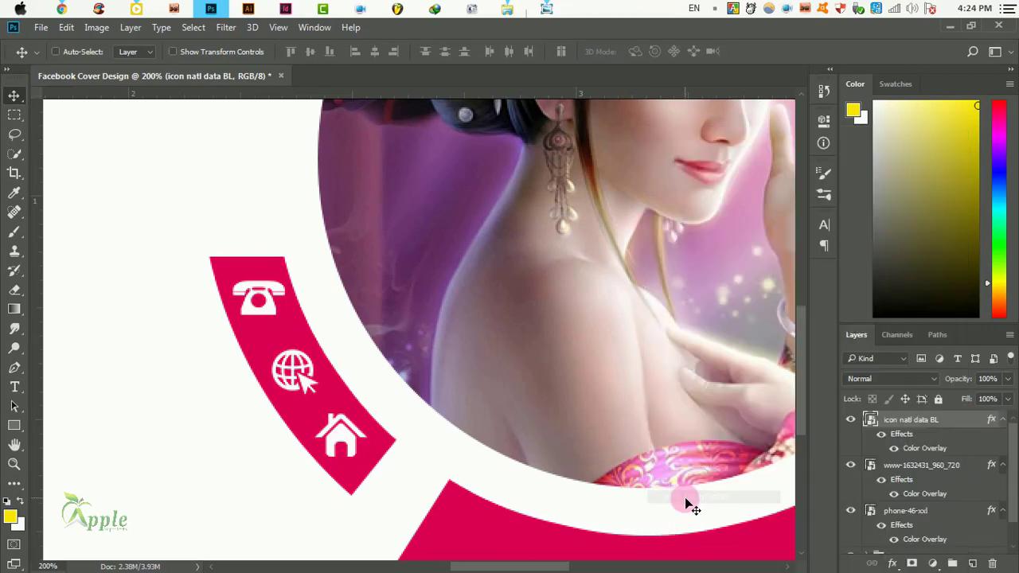
pyautogui.keyDown('alt'); pyautogui.click(380, 325); pyautogui.keyUp('alt')
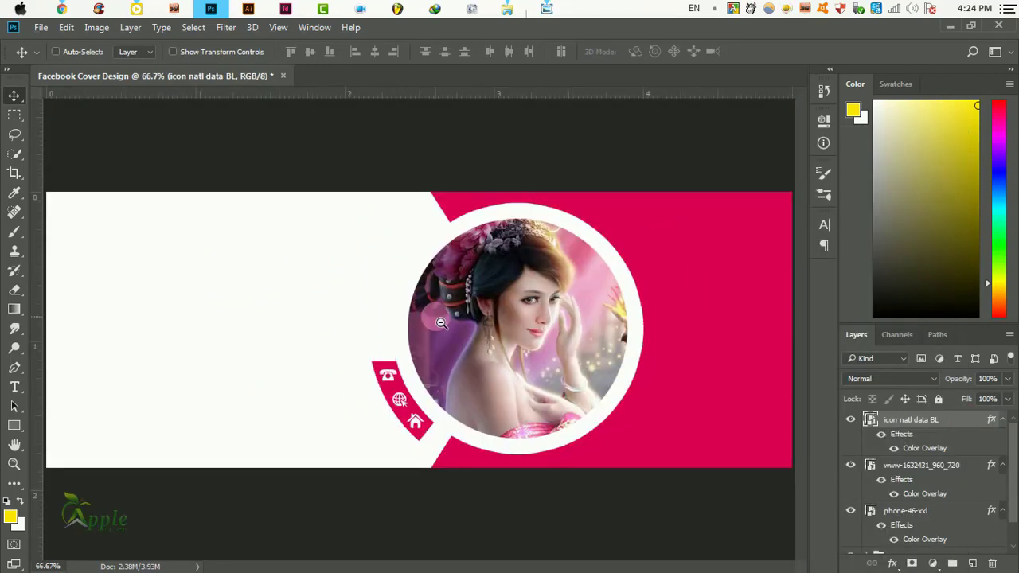
# Collapse the icon layers' effects and group the three icon layers into Group 1
pyautogui.keyDown('alt'); pyautogui.click(380, 325); pyautogui.keyUp('alt')
pyautogui.hotkey('ctrl', '+')
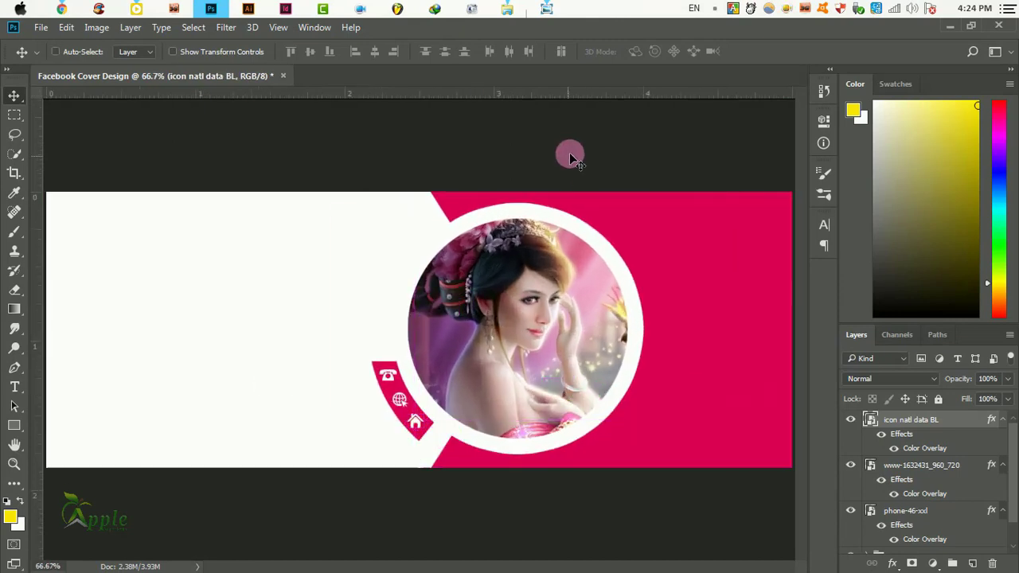
pyautogui.hotkey('ctrl', '-')
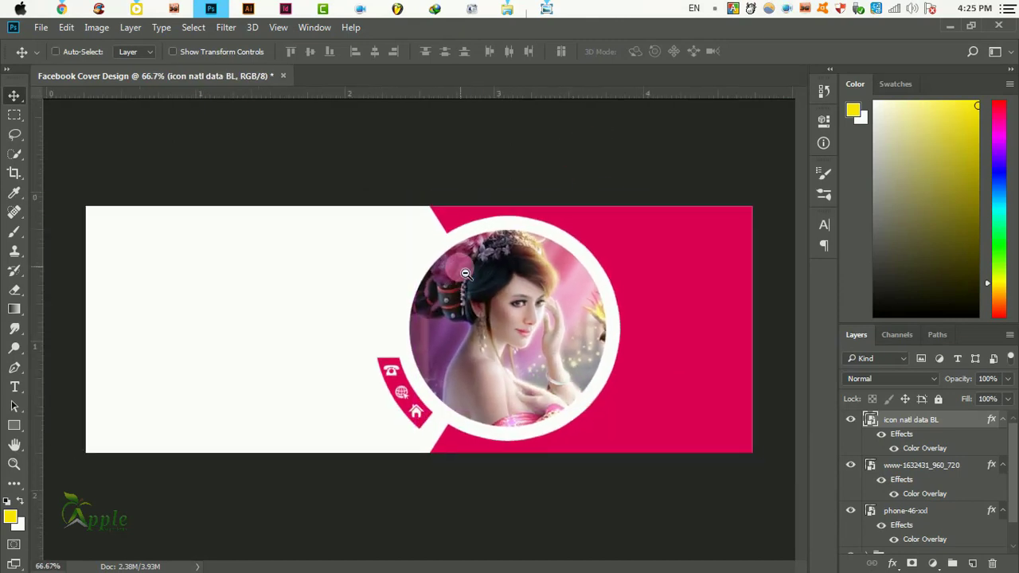
pyautogui.click(1003, 419)
pyautogui.click(1002, 437)
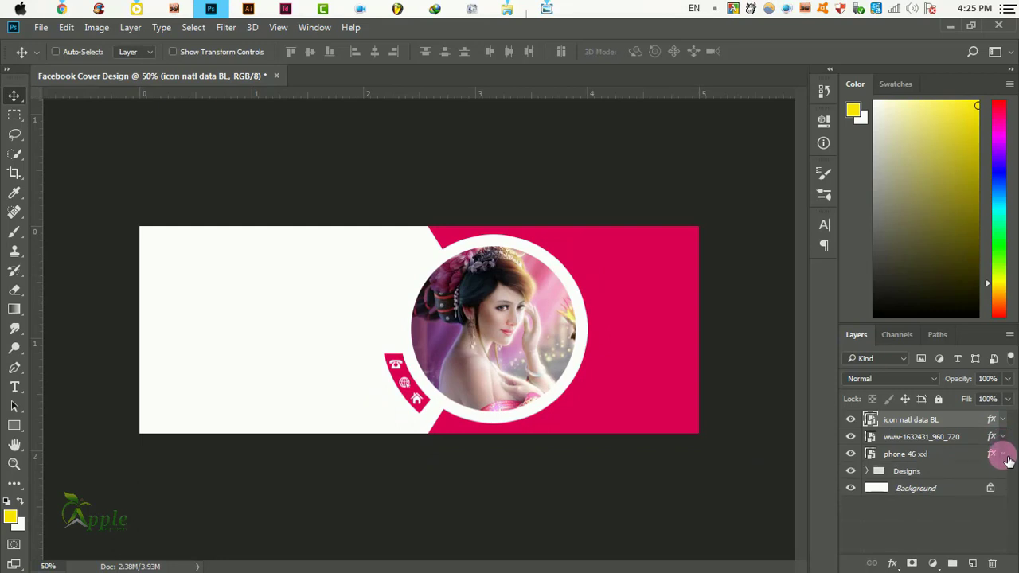
pyautogui.keyDown('shift'); pyautogui.click(945, 453); pyautogui.keyUp('shift')
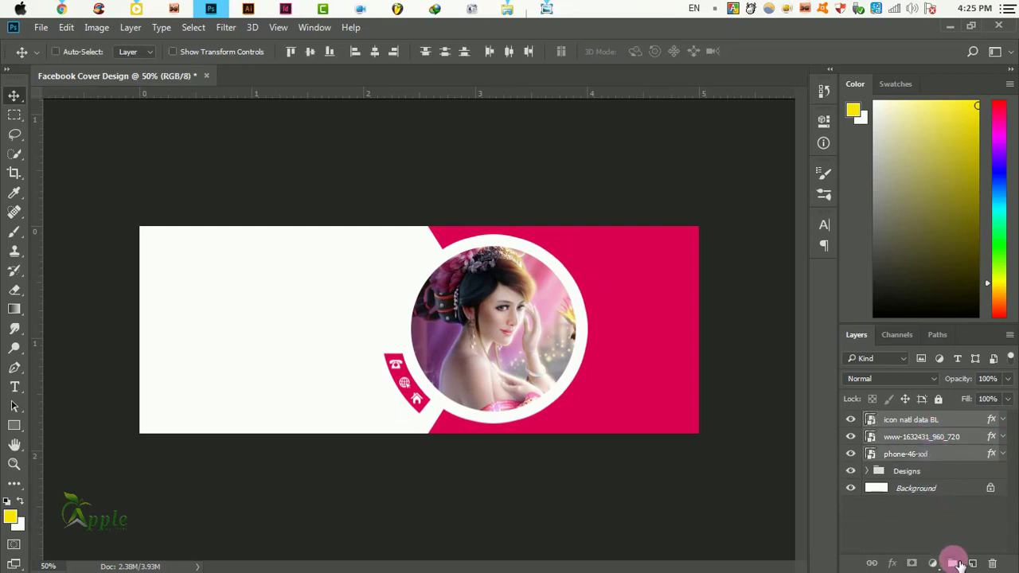
pyautogui.click(952, 563)
# Expand the Designs group and select its Shape Red layer
pyautogui.click(922, 443)
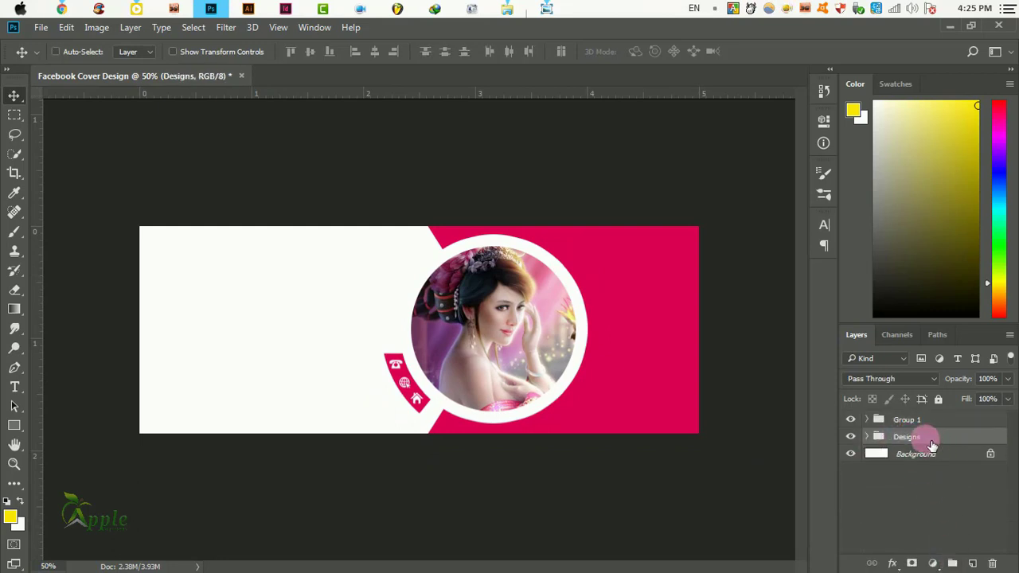
pyautogui.click(867, 437)
pyautogui.click(924, 489)
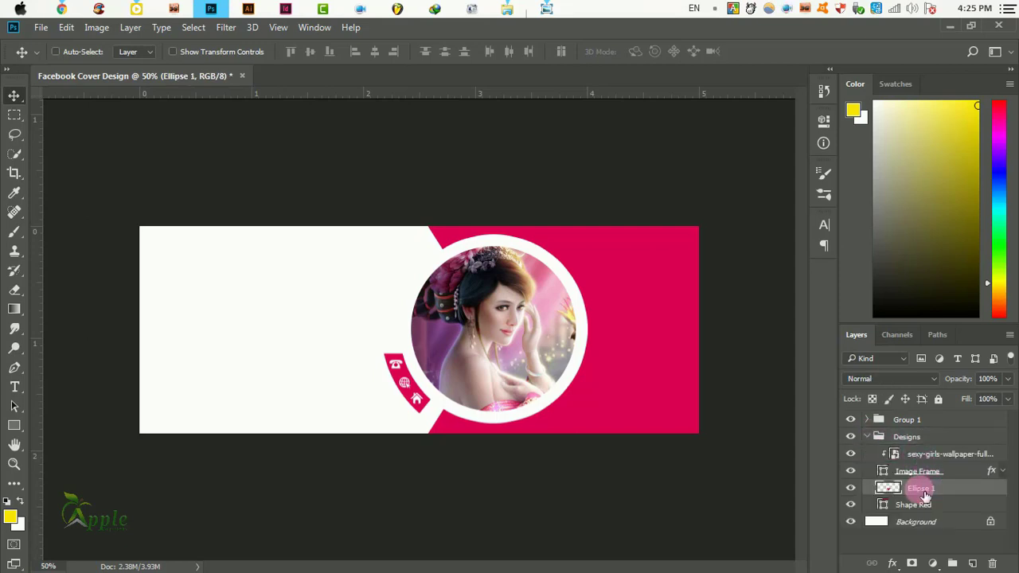
pyautogui.click(850, 487)
pyautogui.click(912, 505)
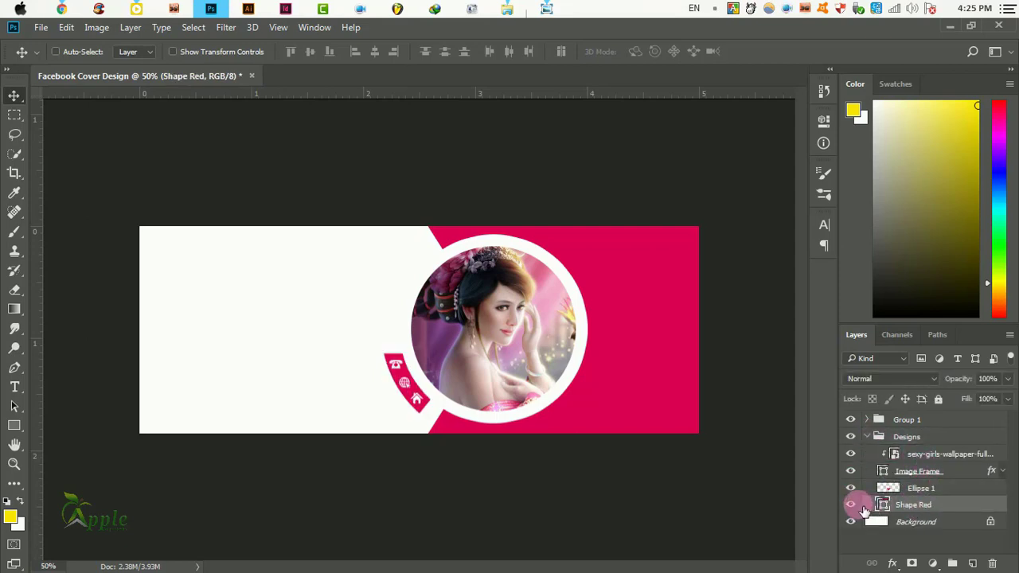
pyautogui.click(851, 505)
# Duplicate Shape Red, flip the copy horizontally, and place it at the banner's left edge
pyautogui.moveTo(963, 510); pyautogui.dragTo(973, 563)
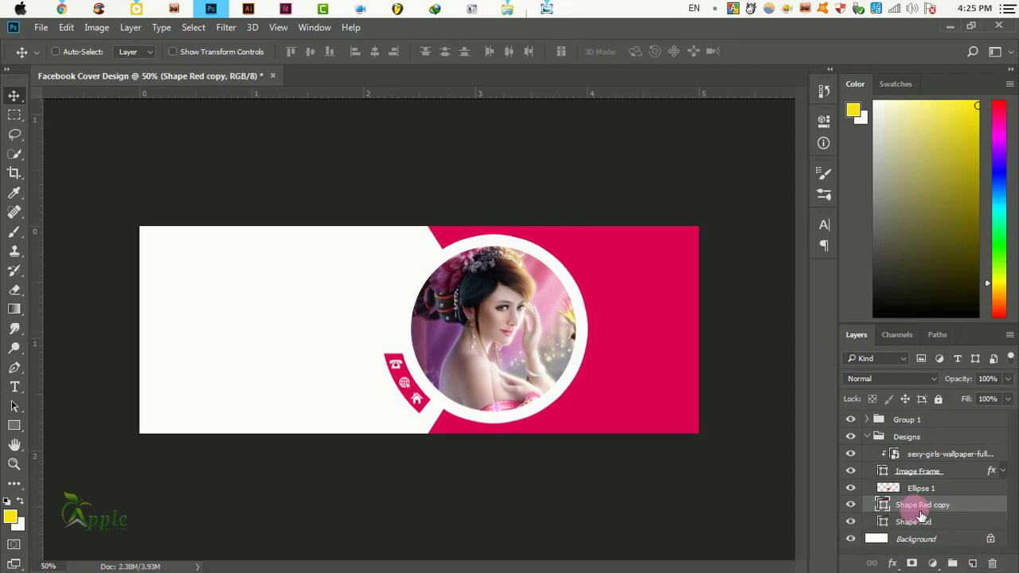
pyautogui.moveTo(661, 412); pyautogui.dragTo(377, 334)
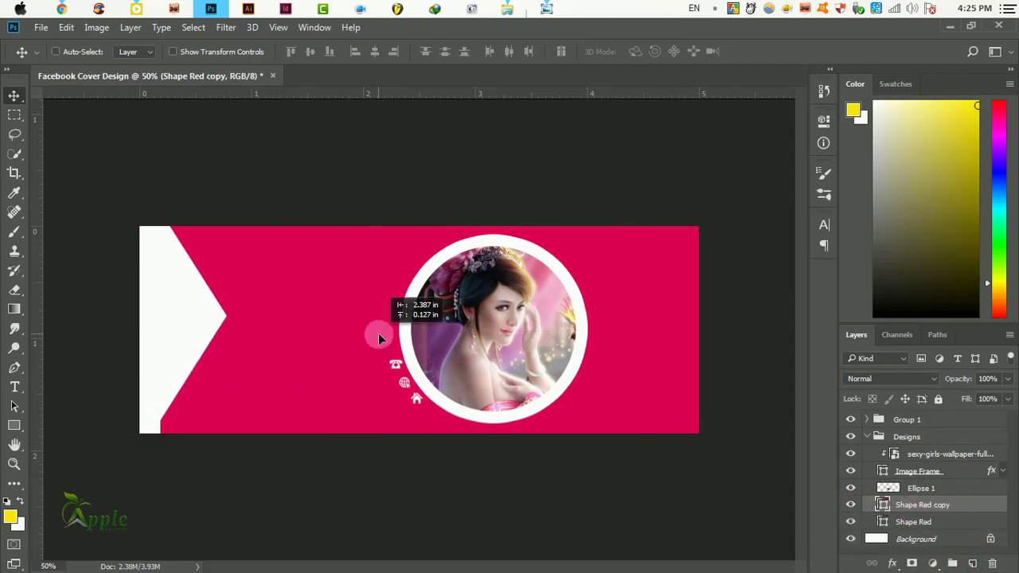
pyautogui.click(67, 27)
pyautogui.click(149, 299)
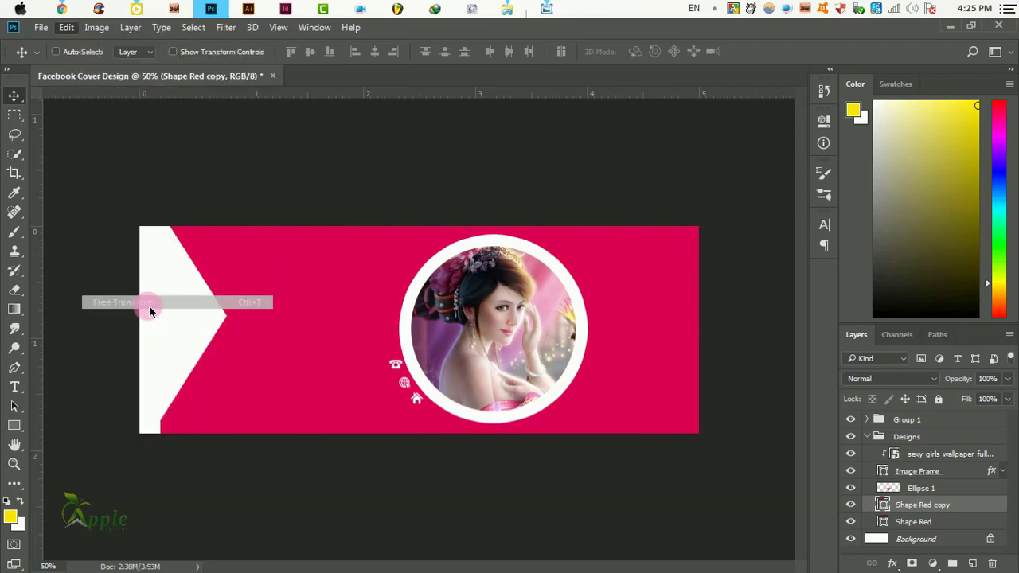
pyautogui.rightClick(309, 327)
pyautogui.click(358, 291)
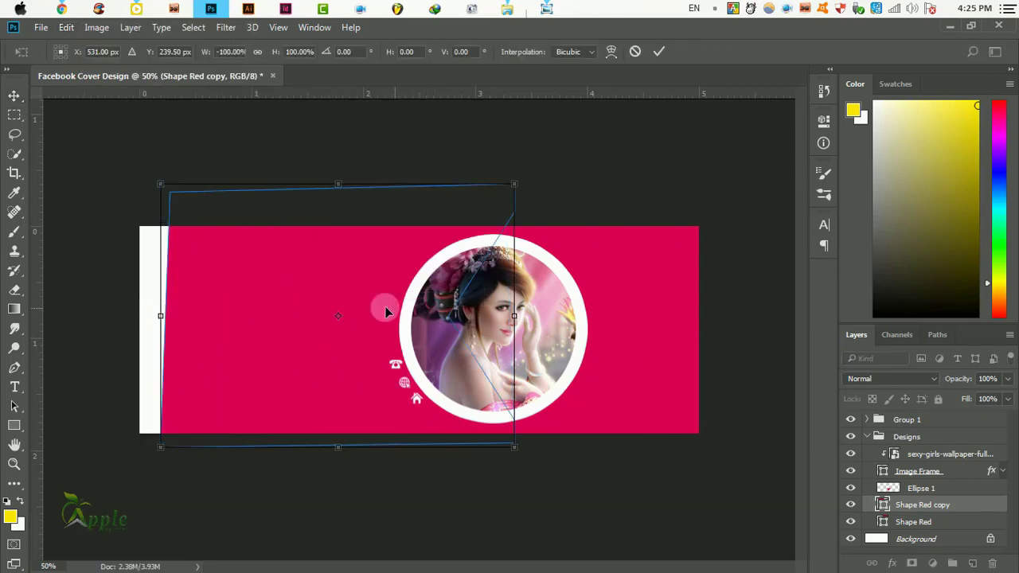
pyautogui.moveTo(331, 304); pyautogui.dragTo(44, 313)
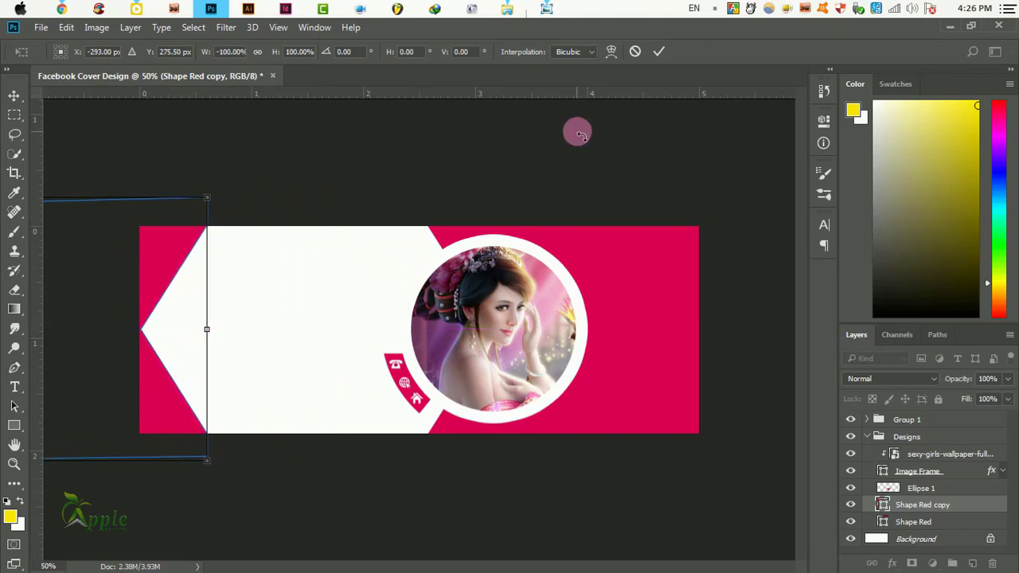
pyautogui.press('Left')
pyautogui.press('Left')
pyautogui.press('Left')
pyautogui.press('Left')
pyautogui.press('Left')
pyautogui.press('Left')
pyautogui.press('Return')
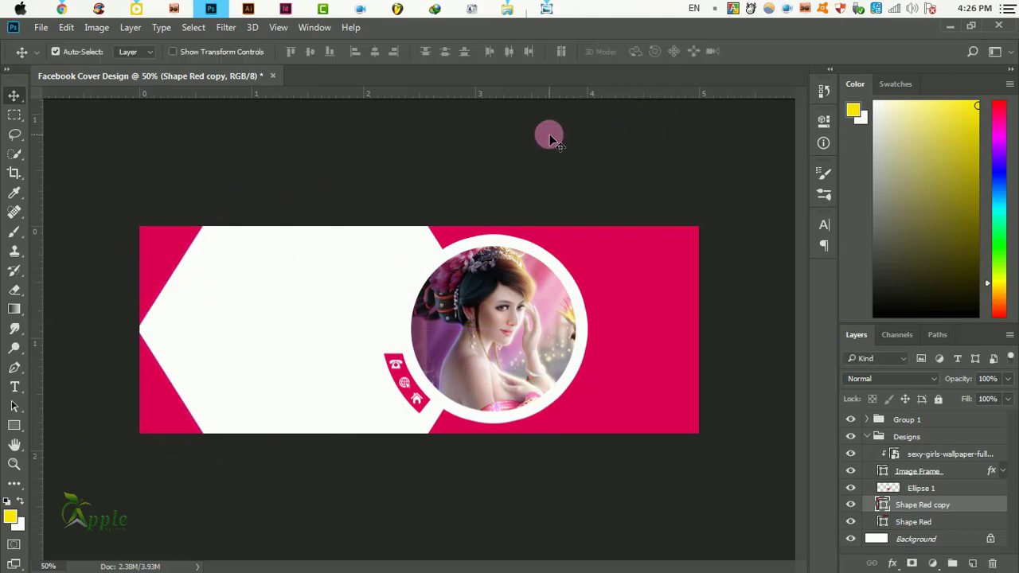
pyautogui.moveTo(194, 286); pyautogui.dragTo(221, 287)
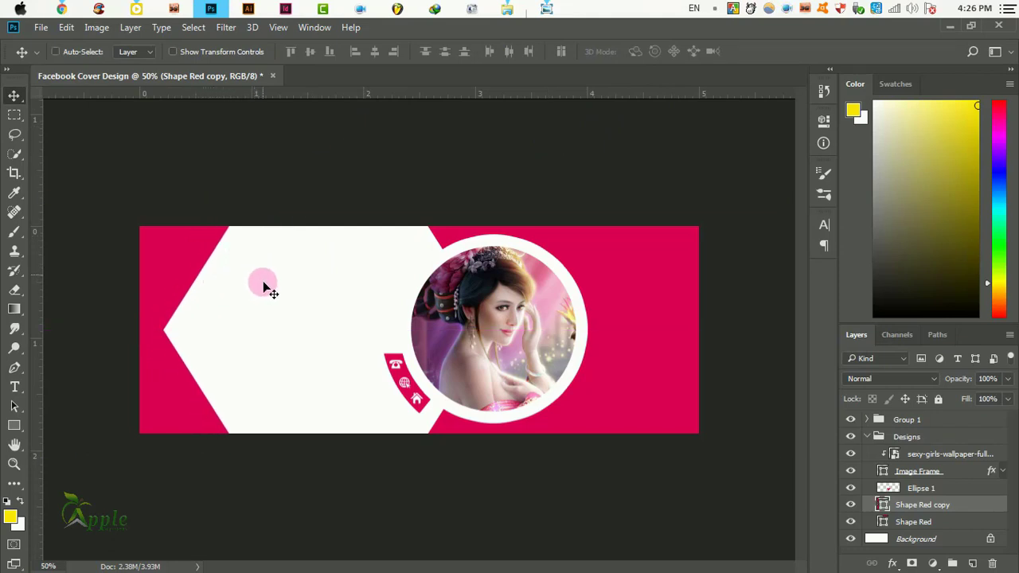
pyautogui.click(22, 430)
# Draw an ellipse over the banner's top-left and fill it with white
pyautogui.click(68, 453)
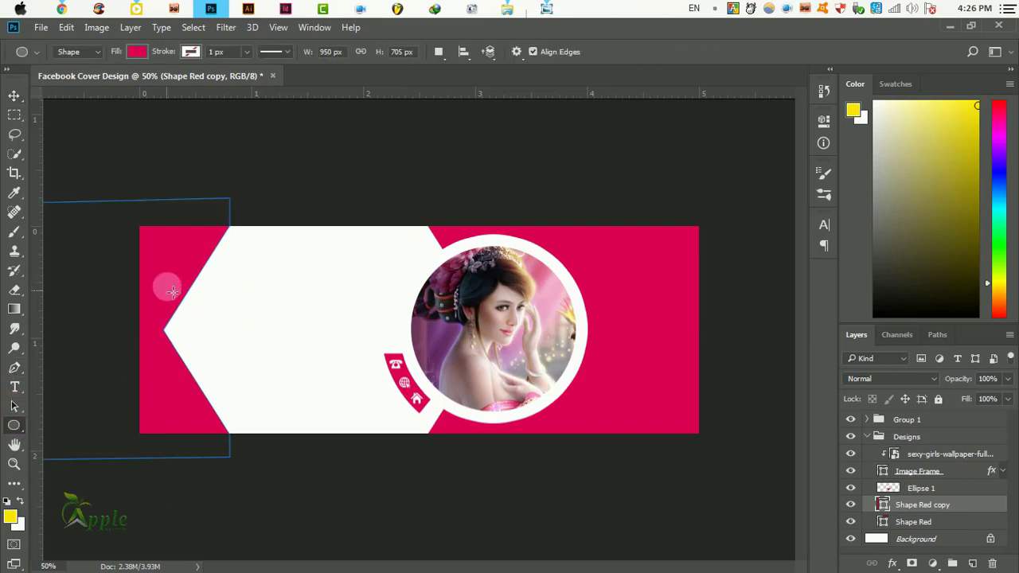
pyautogui.moveTo(171, 260)
pyautogui.mouseDown()
pyautogui.moveTo(268, 363)
pyautogui.moveTo(257, 346)
pyautogui.mouseUp()
pyautogui.click(14, 97)
pyautogui.moveTo(205, 302); pyautogui.dragTo(268, 365)
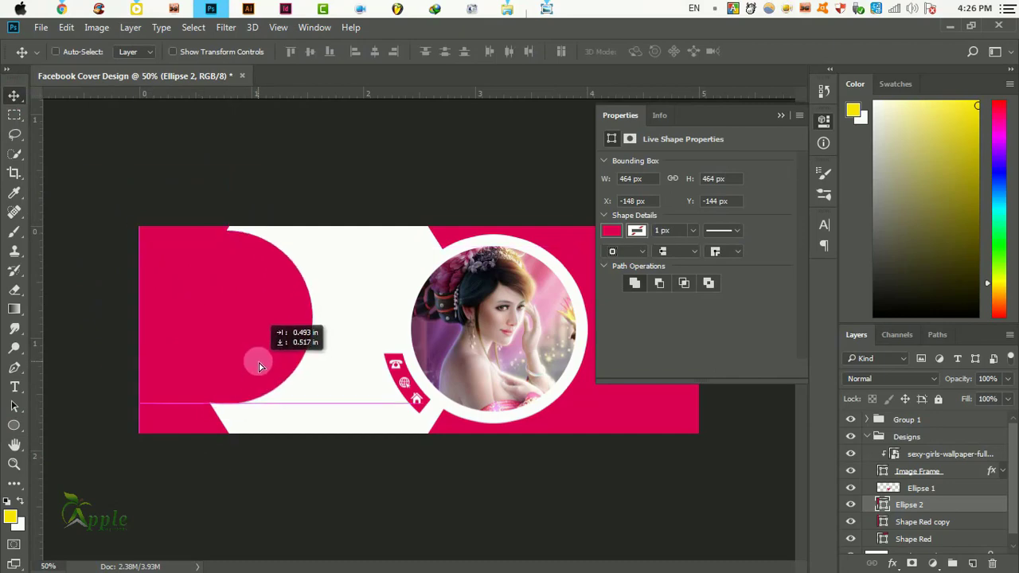
pyautogui.doubleClick(884, 505)
pyautogui.click(337, 387)
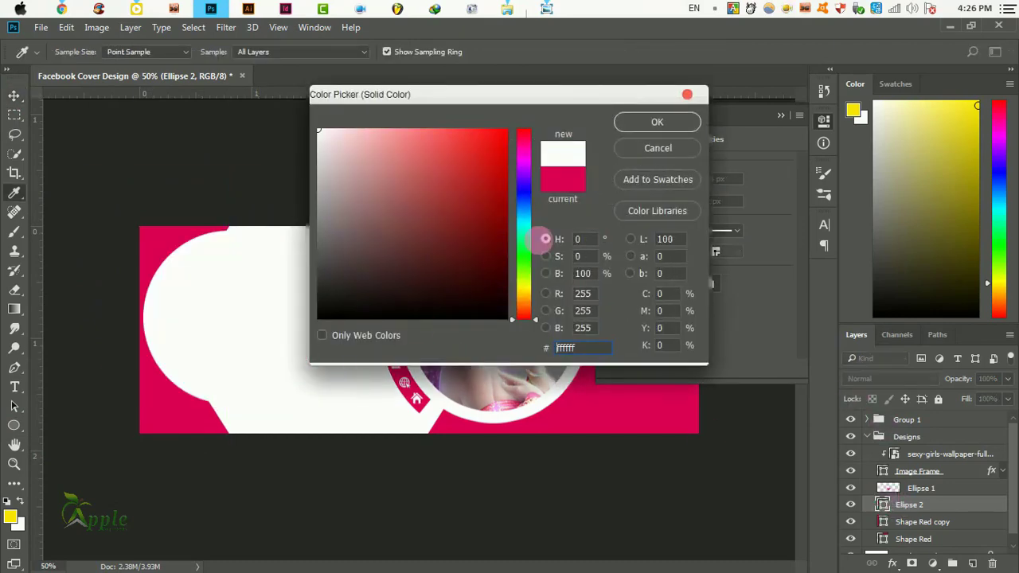
pyautogui.click(658, 124)
pyautogui.click(784, 116)
pyautogui.moveTo(255, 282); pyautogui.dragTo(262, 282)
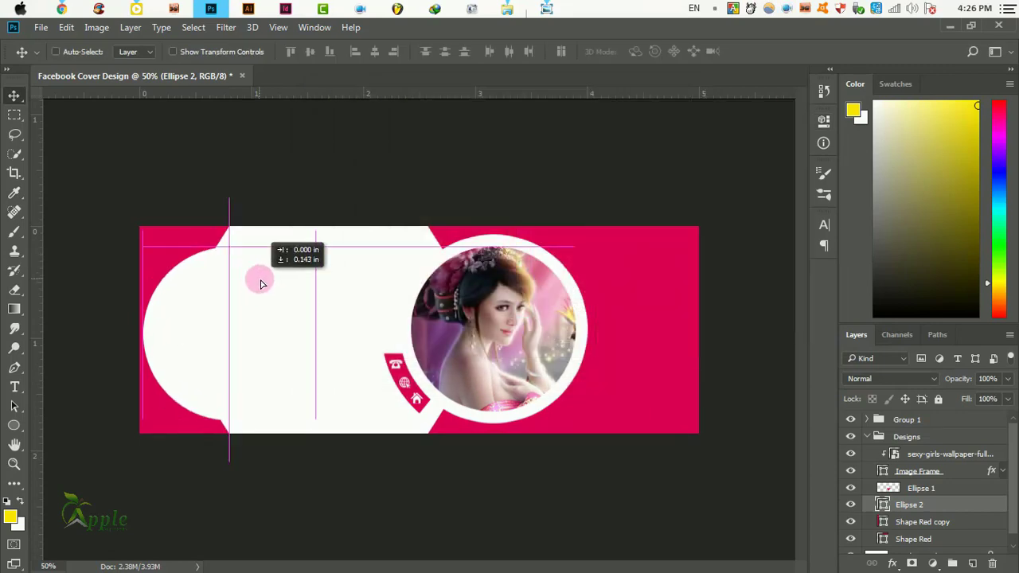
# Shrink the white circle to about 70% and shift it left with Shape Red copy
pyautogui.click(66, 27)
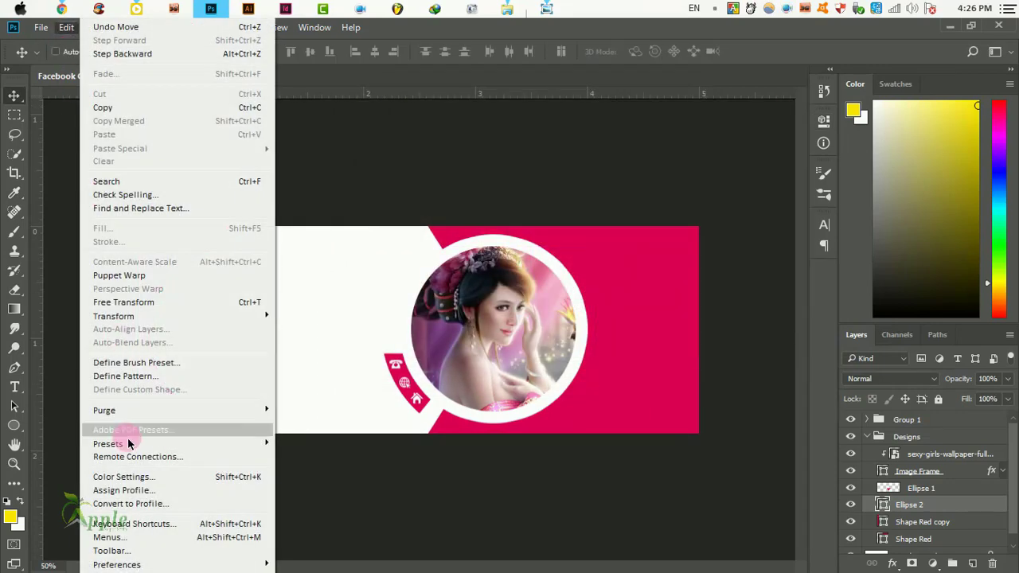
pyautogui.click(148, 290)
pyautogui.moveTo(323, 419); pyautogui.dragTo(272, 367)
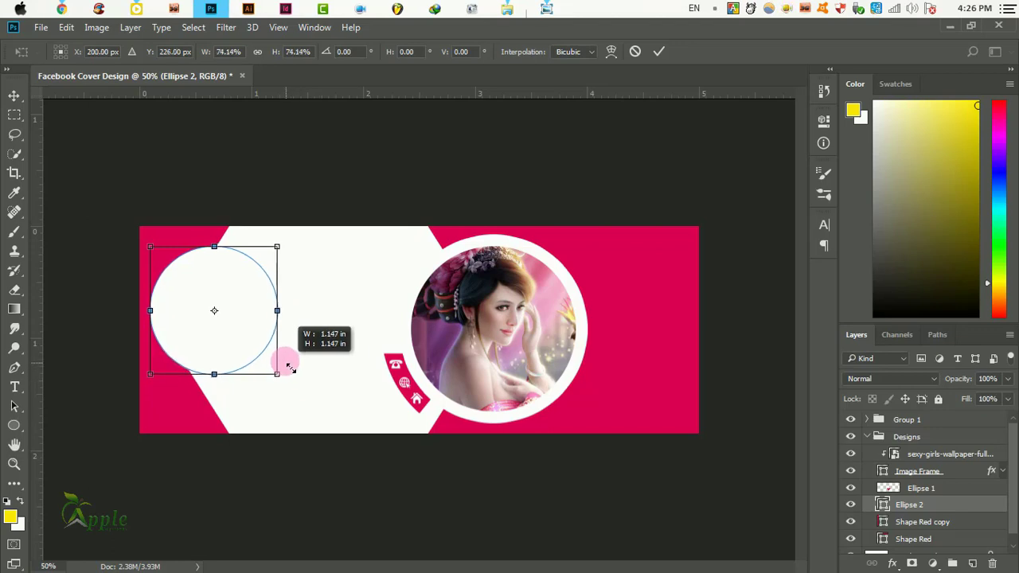
pyautogui.moveTo(231, 322); pyautogui.dragTo(239, 322)
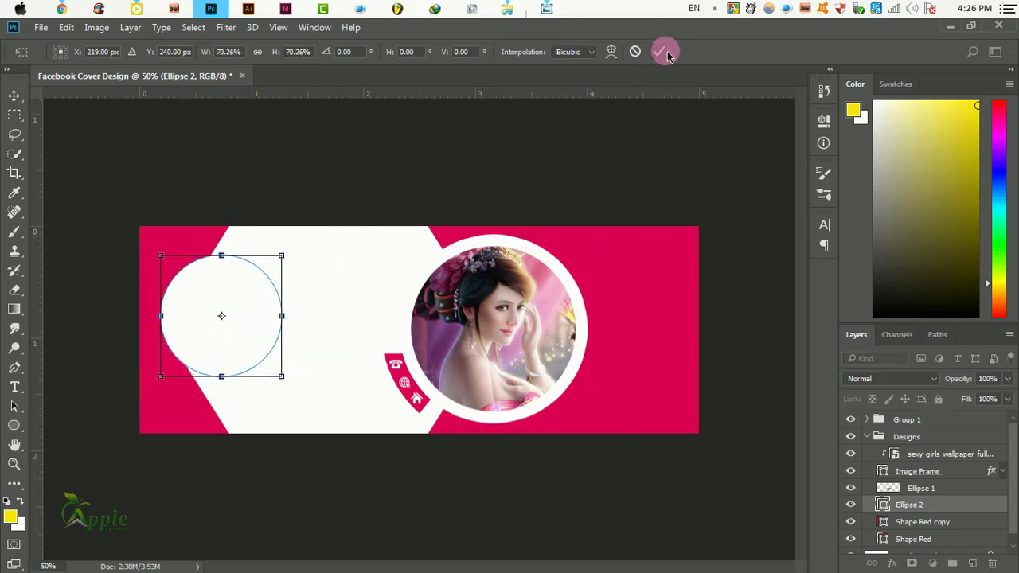
pyautogui.click(664, 53)
pyautogui.keyDown('ctrl'); pyautogui.click(912, 522); pyautogui.keyUp('ctrl')
pyautogui.moveTo(237, 273); pyautogui.dragTo(228, 274)
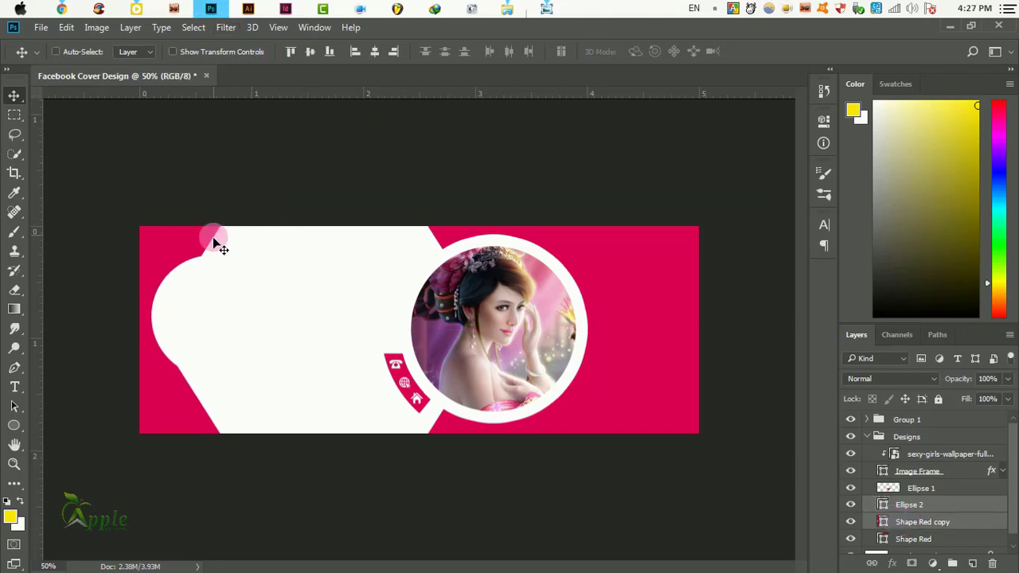
pyautogui.click(328, 241)
# Enlarge Ellipse 2 to about 192% and move it down-right over the white area's left side
pyautogui.keyDown('ctrl'); pyautogui.click(915, 522); pyautogui.keyUp('ctrl')
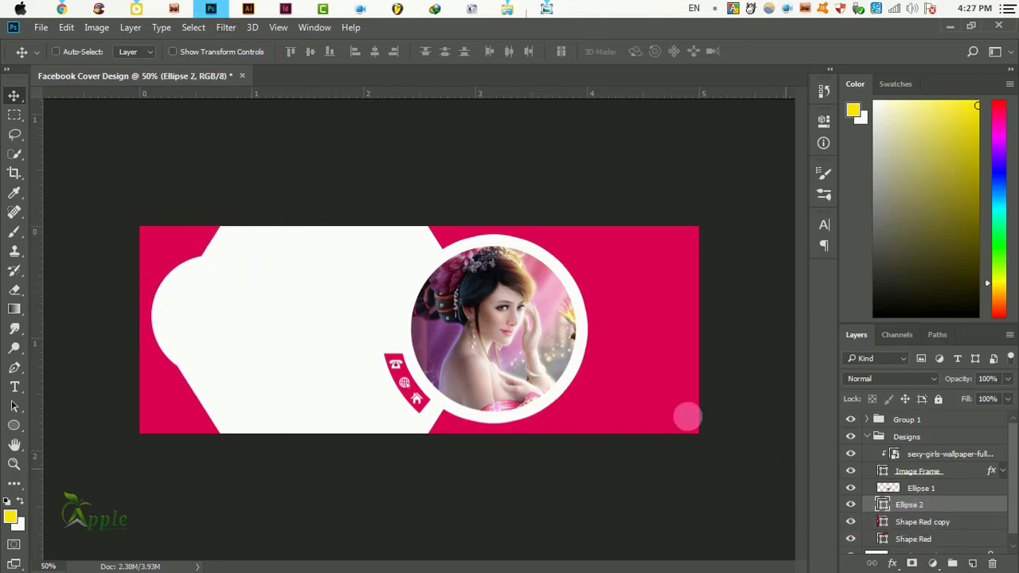
pyautogui.click(66, 27)
pyautogui.click(159, 302)
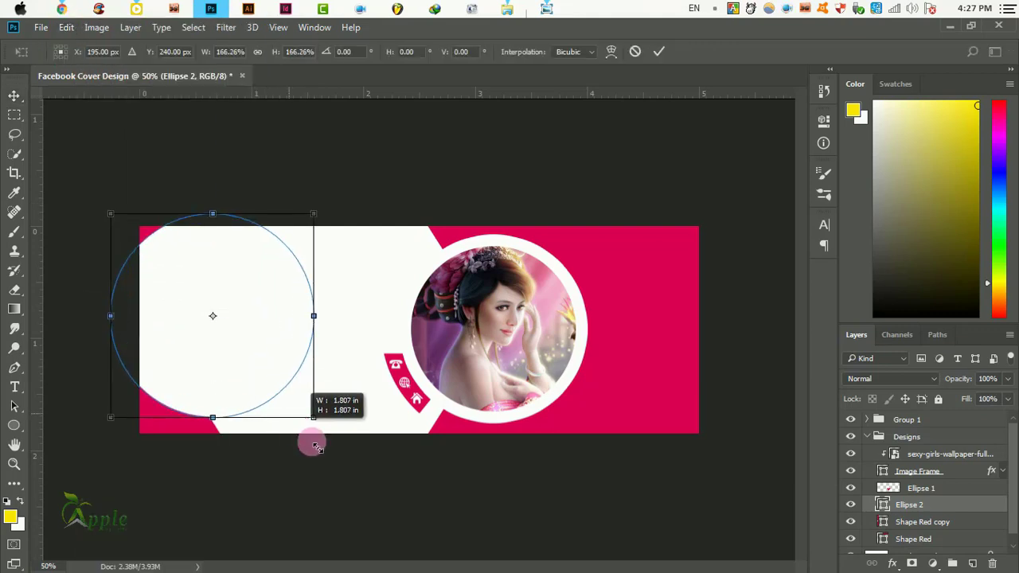
pyautogui.moveTo(272, 376); pyautogui.dragTo(330, 432)
pyautogui.moveTo(278, 350)
pyautogui.mouseDown()
pyautogui.moveTo(309, 352)
pyautogui.moveTo(316, 365)
pyautogui.mouseUp()
pyautogui.click(662, 53)
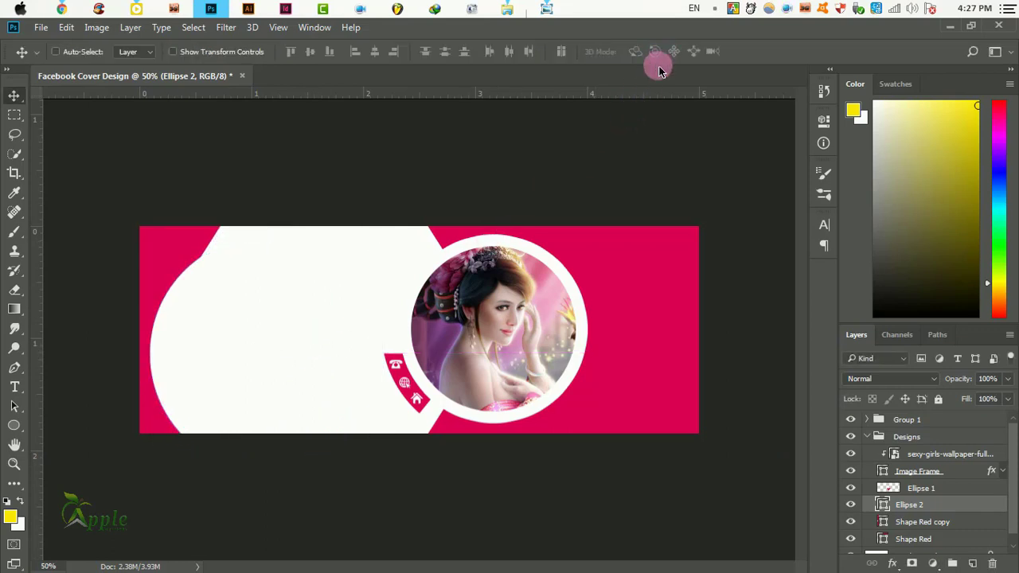
# Free-transform Shape Red copy, rotating it to about -19°, reposition it, and commit
pyautogui.click(924, 530)
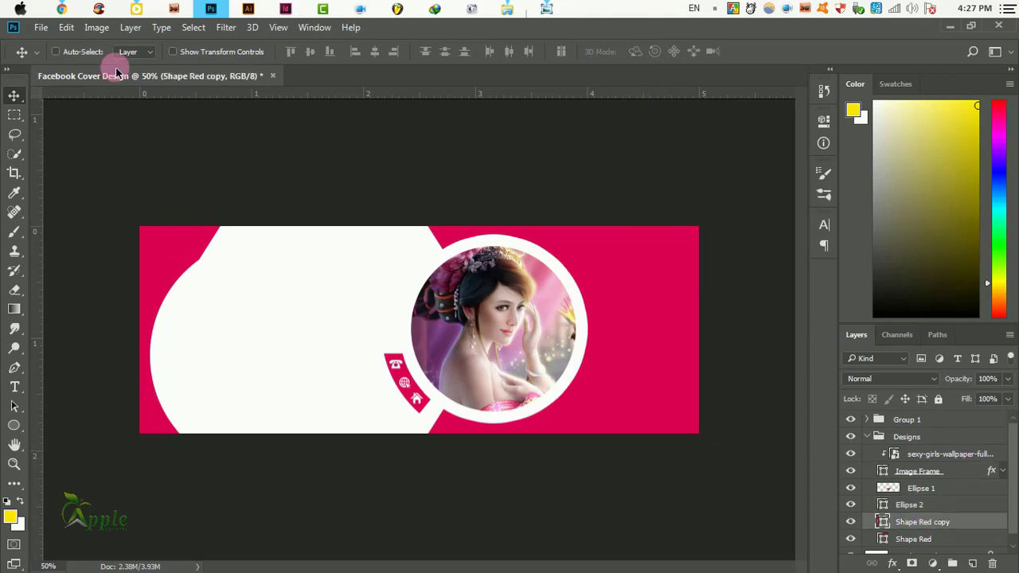
pyautogui.click(68, 32)
pyautogui.click(143, 303)
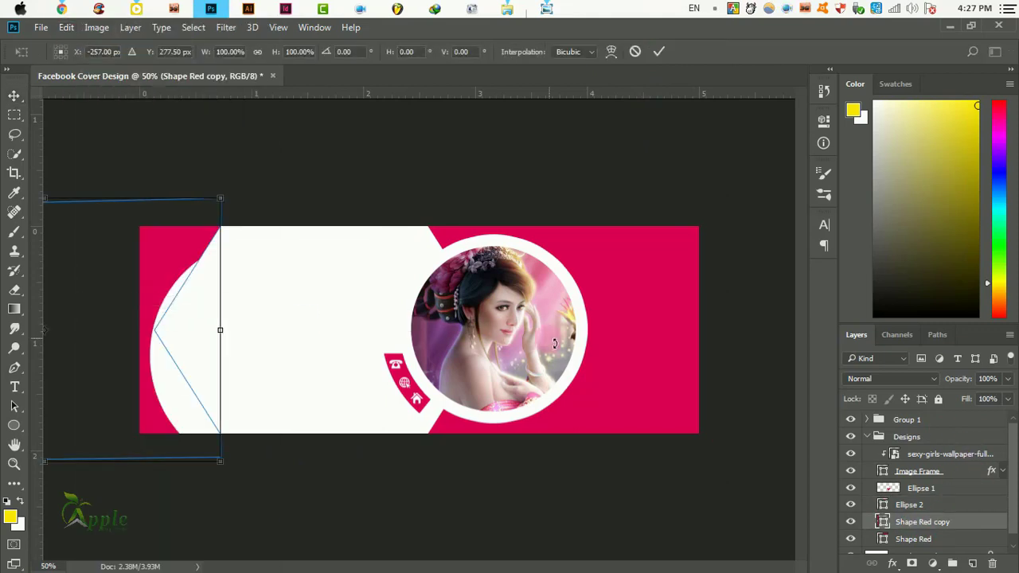
pyautogui.moveTo(553, 328); pyautogui.dragTo(552, 244)
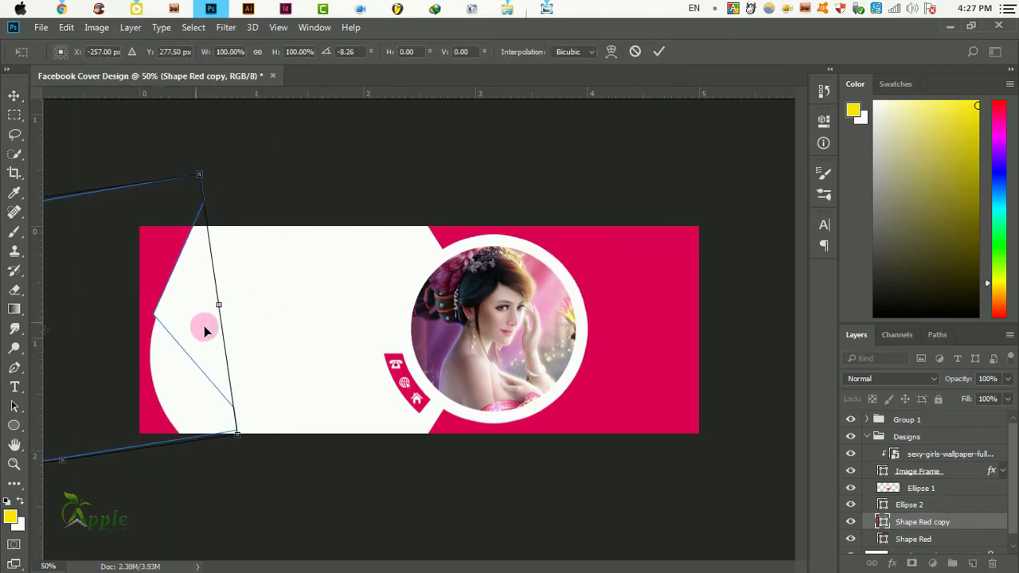
pyautogui.moveTo(206, 331); pyautogui.dragTo(403, 267)
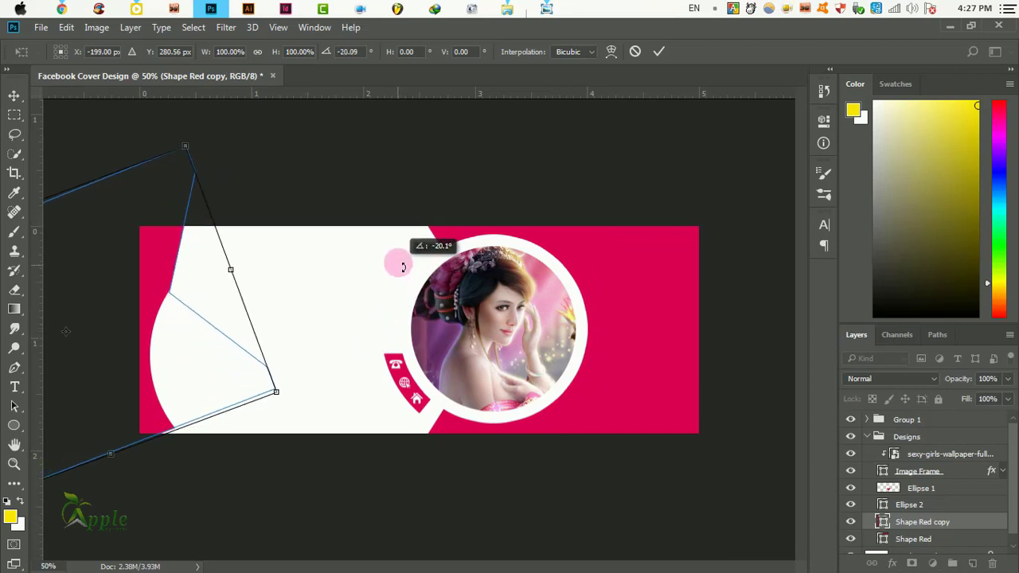
pyautogui.moveTo(202, 302)
pyautogui.mouseDown()
pyautogui.moveTo(221, 345)
pyautogui.moveTo(210, 338)
pyautogui.mouseUp()
pyautogui.moveTo(353, 357); pyautogui.dragTo(365, 310)
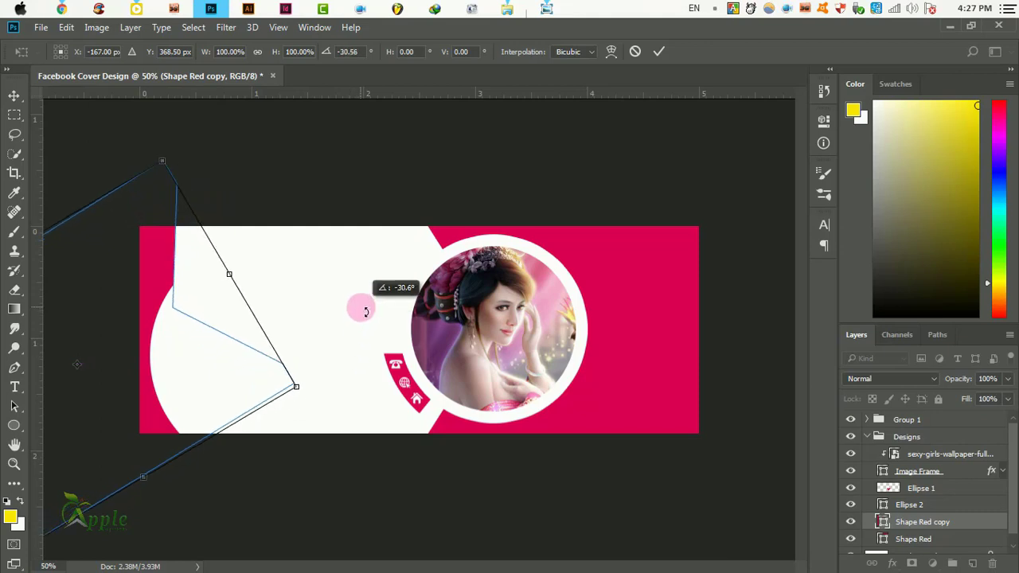
pyautogui.moveTo(174, 346); pyautogui.dragTo(226, 358)
pyautogui.moveTo(407, 370)
pyautogui.mouseDown()
pyautogui.moveTo(408, 398)
pyautogui.moveTo(394, 399)
pyautogui.mouseUp()
pyautogui.moveTo(265, 379); pyautogui.dragTo(225, 363)
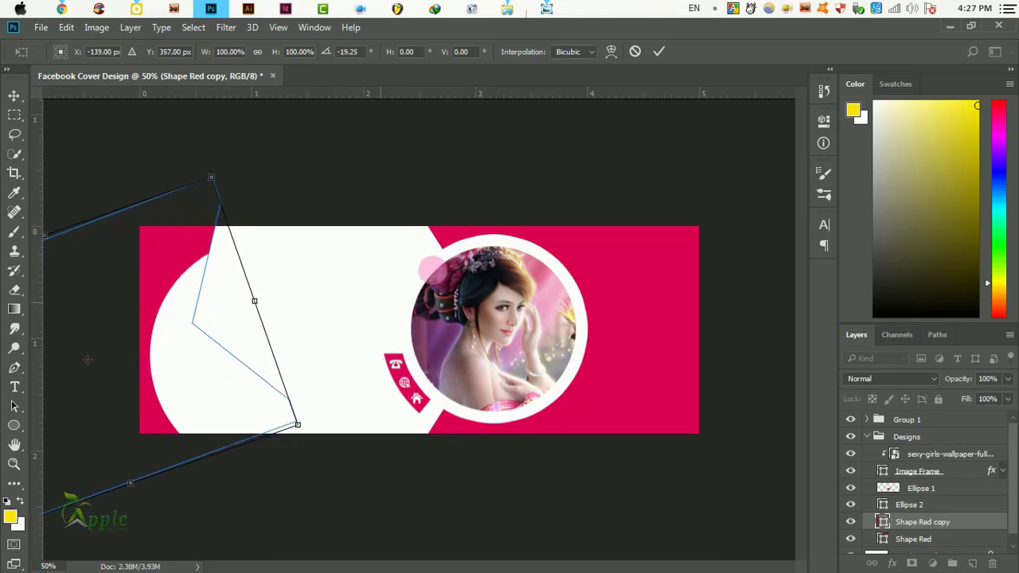
pyautogui.click(660, 51)
# Transform the white shape copy again, rotating it to about -38° and shifting it right
pyautogui.keyDown('ctrl'); pyautogui.click(437, 132); pyautogui.keyUp('ctrl')
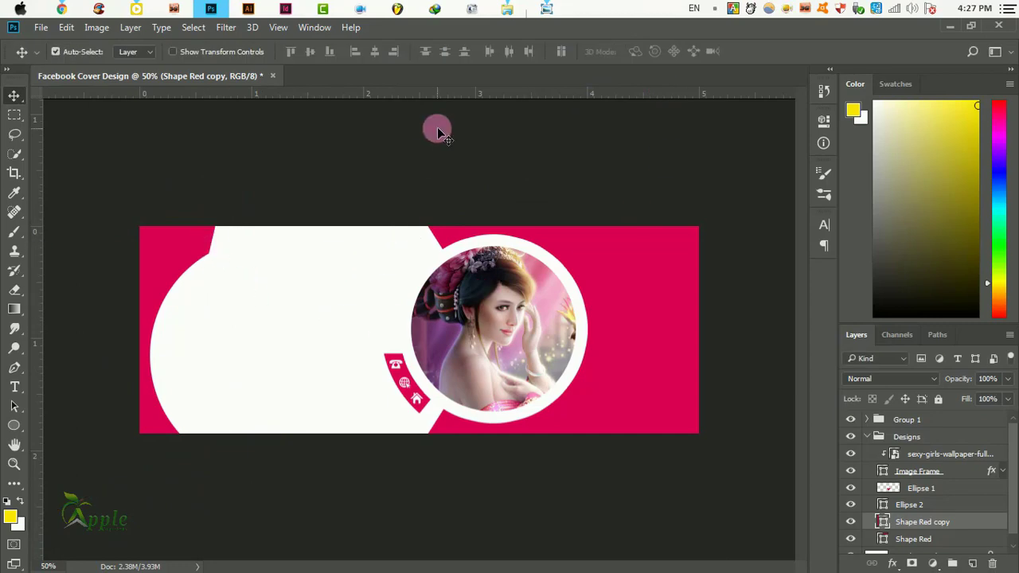
pyautogui.click(66, 27)
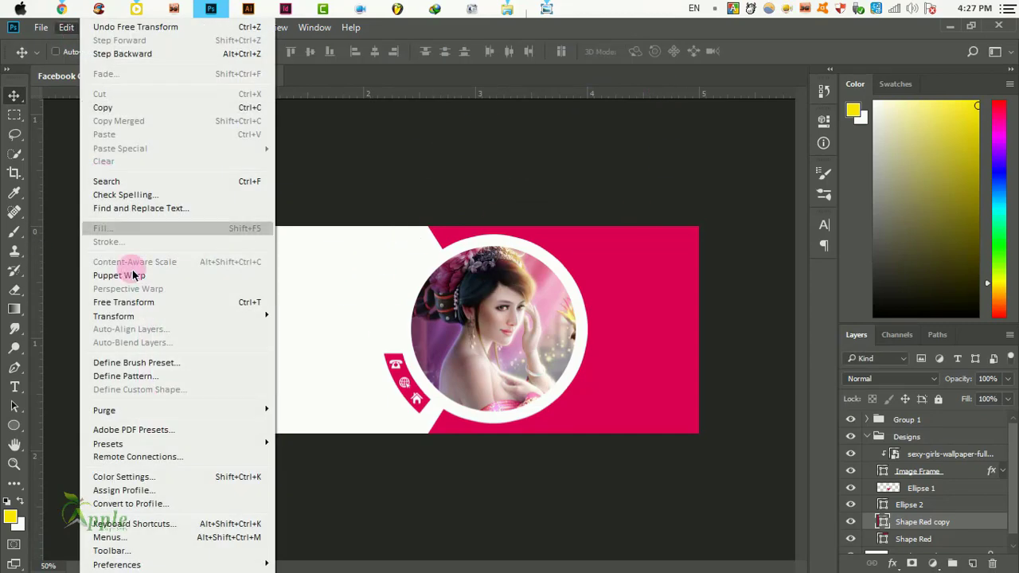
pyautogui.click(111, 298)
pyautogui.moveTo(517, 299)
pyautogui.mouseDown()
pyautogui.moveTo(518, 267)
pyautogui.moveTo(428, 160)
pyautogui.mouseUp()
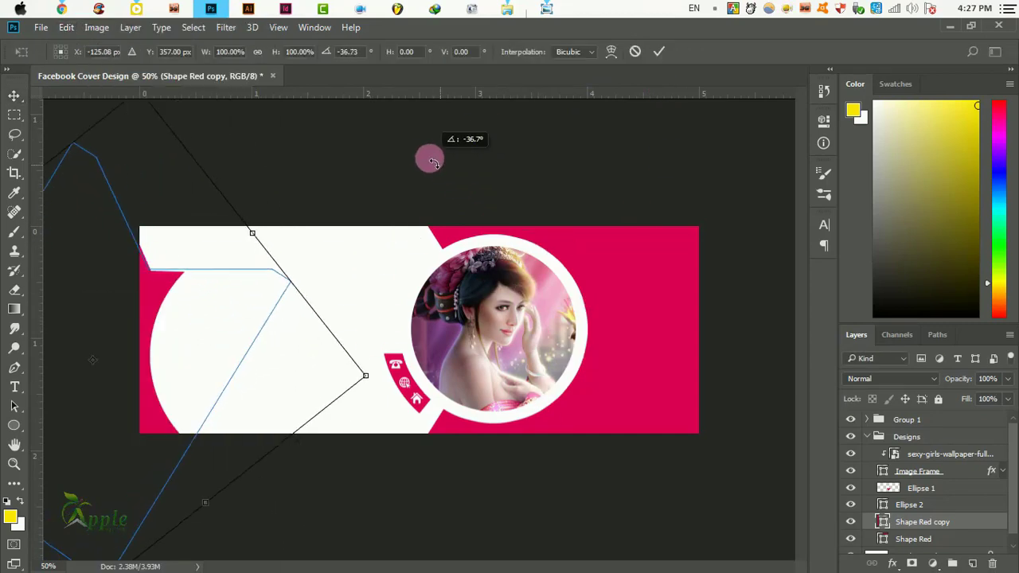
pyautogui.moveTo(171, 336); pyautogui.dragTo(233, 350)
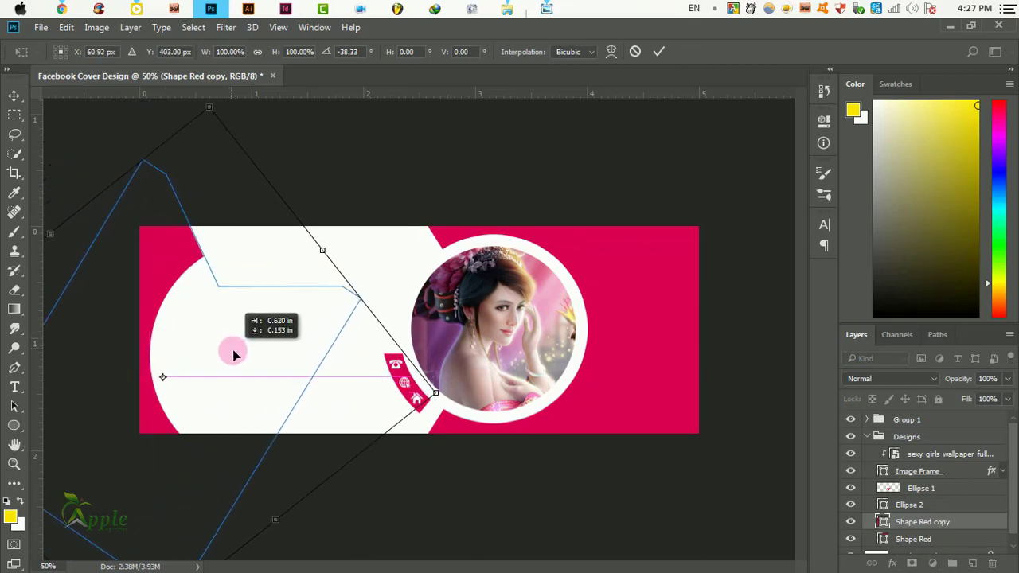
pyautogui.moveTo(505, 361); pyautogui.dragTo(546, 323)
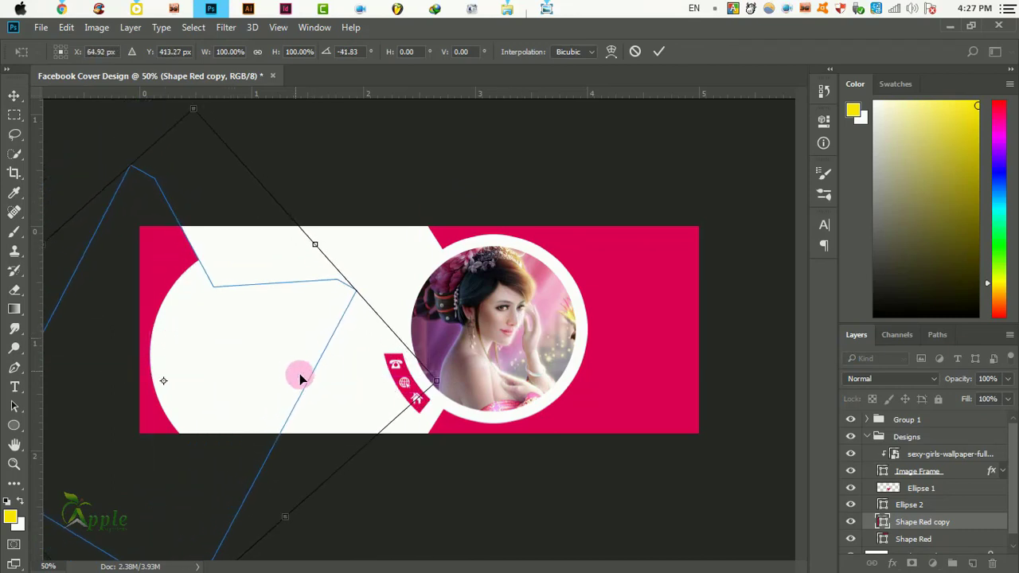
pyautogui.moveTo(299, 373); pyautogui.dragTo(491, 367)
# Fine-tune the copy to about 45°, place it over the left white area, and commit
pyautogui.moveTo(688, 320); pyautogui.dragTo(683, 309)
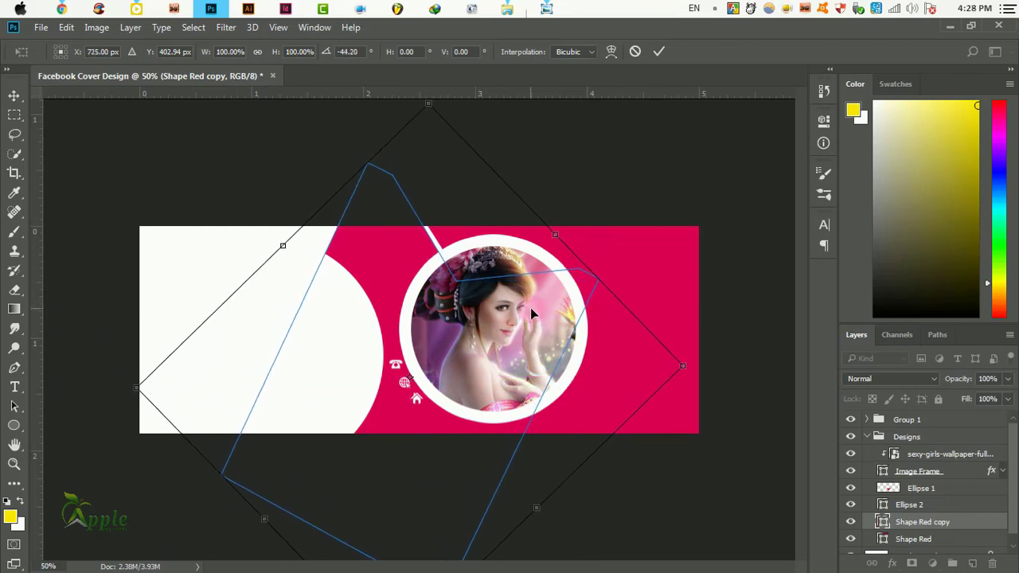
pyautogui.moveTo(470, 313); pyautogui.dragTo(475, 317)
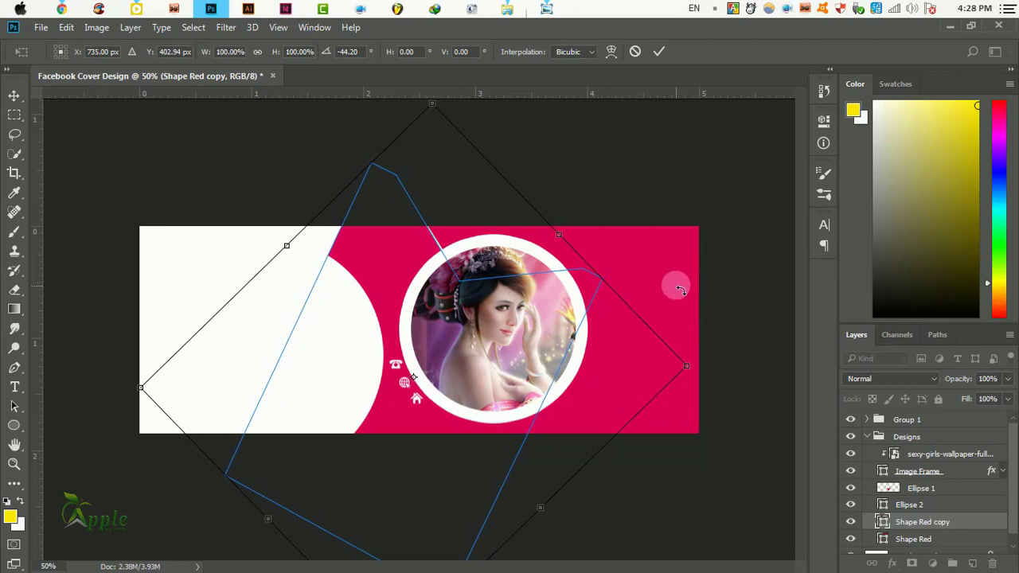
pyautogui.moveTo(679, 289); pyautogui.dragTo(674, 283)
pyautogui.moveTo(444, 322); pyautogui.dragTo(225, 329)
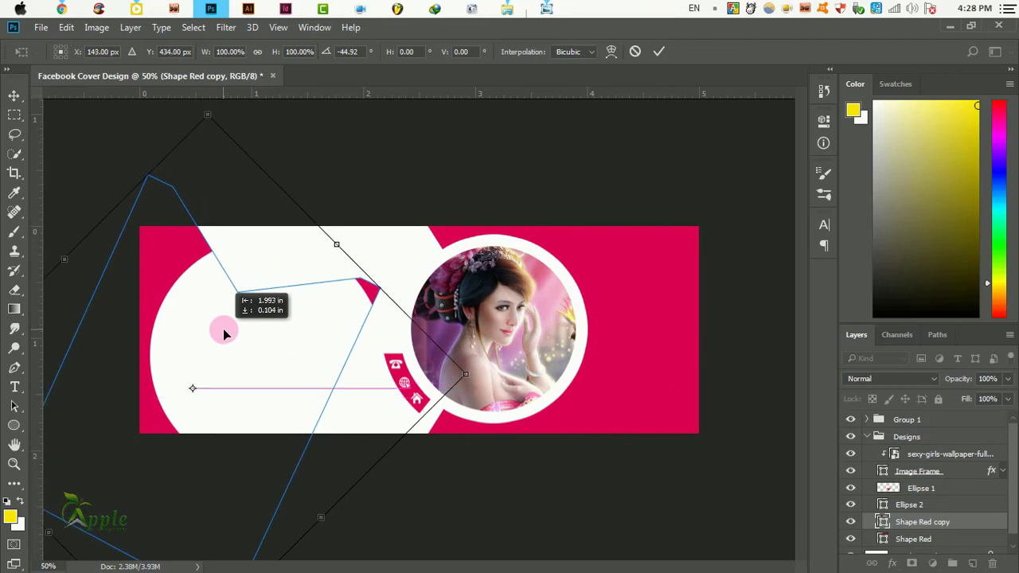
pyautogui.moveTo(224, 333)
pyautogui.mouseDown()
pyautogui.moveTo(211, 339)
pyautogui.moveTo(223, 336)
pyautogui.mouseUp()
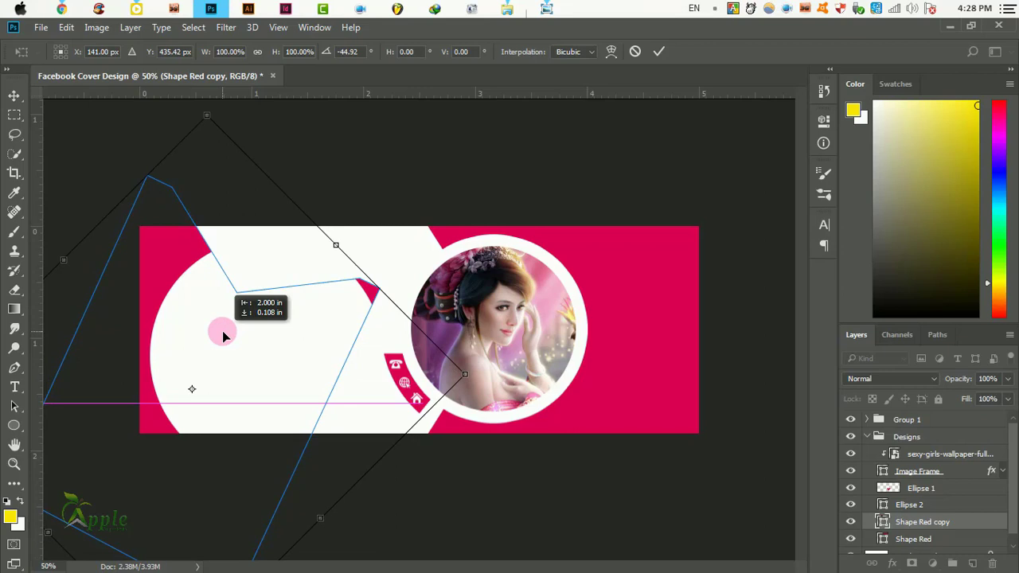
pyautogui.moveTo(223, 332)
pyautogui.mouseDown()
pyautogui.moveTo(200, 318)
pyautogui.moveTo(206, 339)
pyautogui.mouseUp()
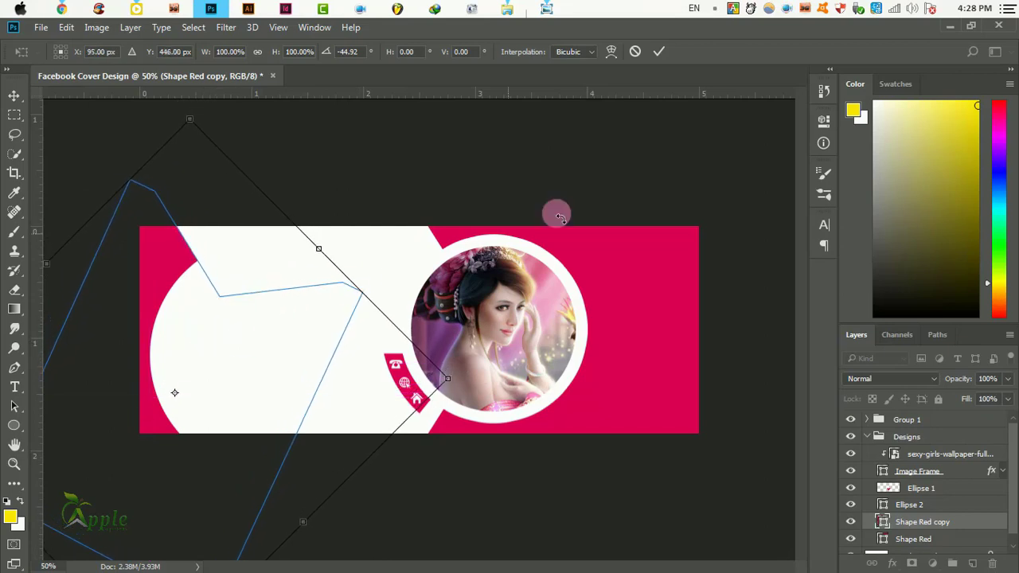
pyautogui.click(666, 61)
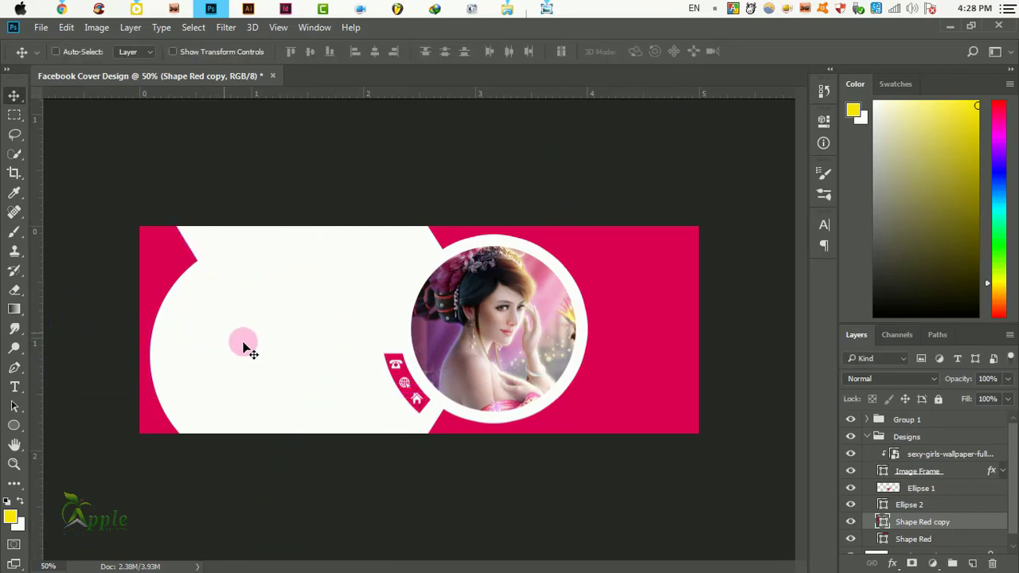
pyautogui.rightClick(14, 425)
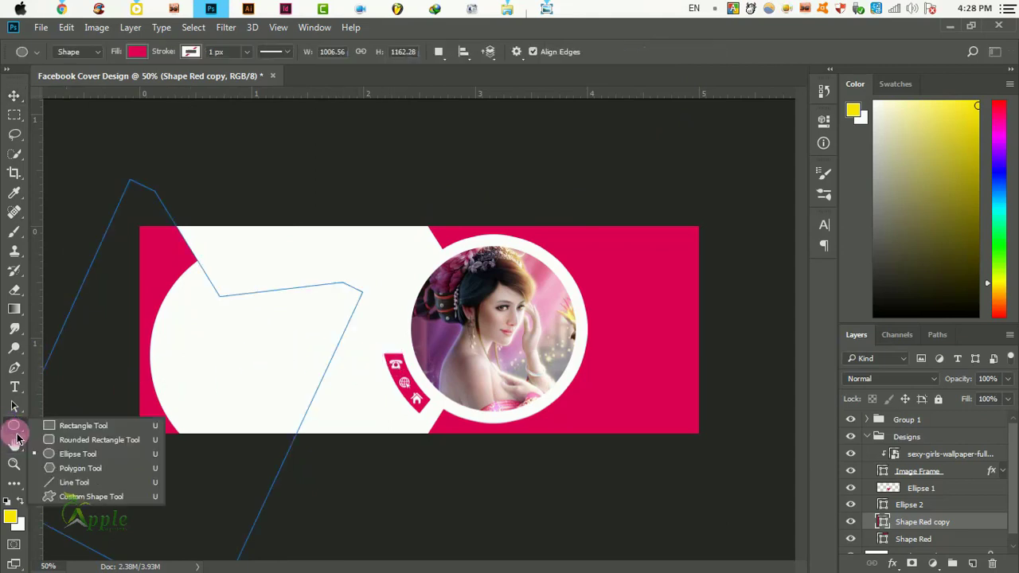
pyautogui.click(64, 423)
pyautogui.moveTo(117, 372); pyautogui.dragTo(281, 460)
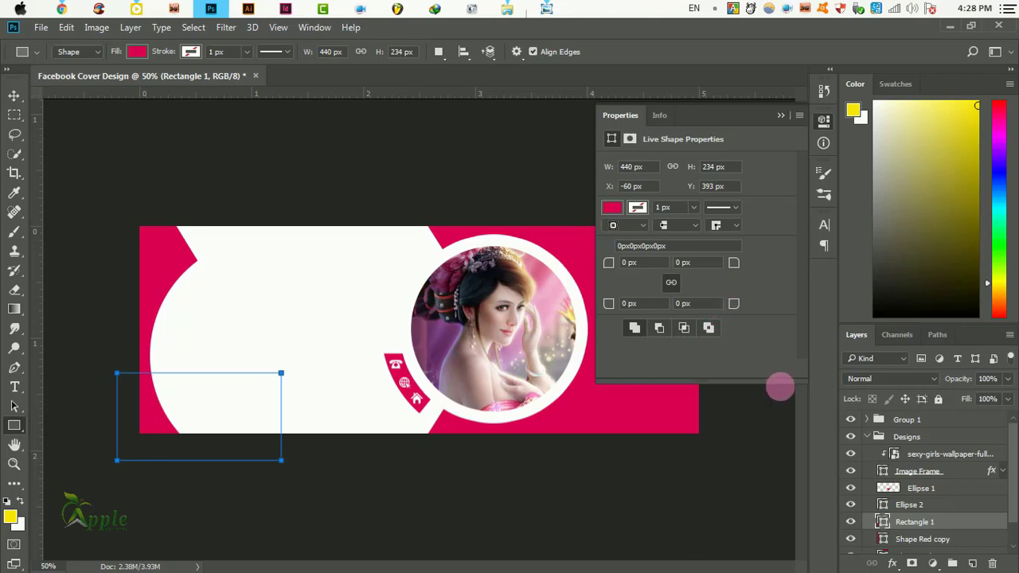
pyautogui.moveTo(914, 521); pyautogui.dragTo(914, 502)
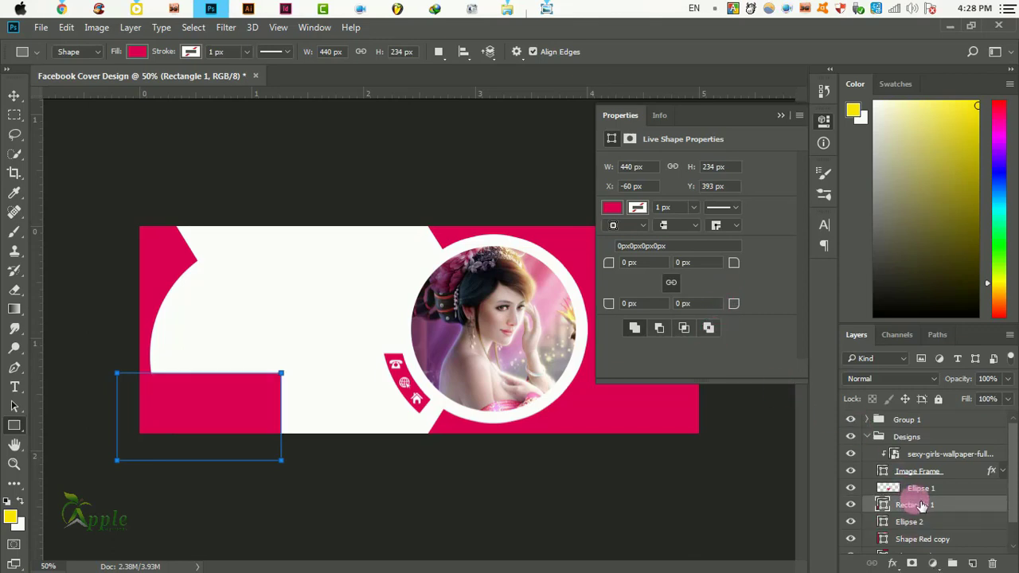
pyautogui.doubleClick(880, 505)
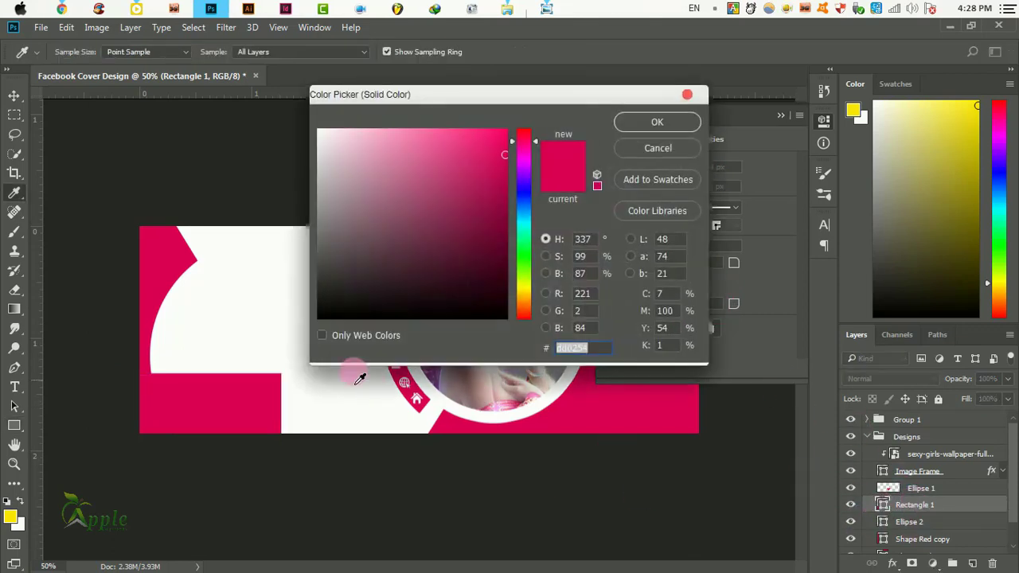
pyautogui.click(255, 285)
pyautogui.click(693, 119)
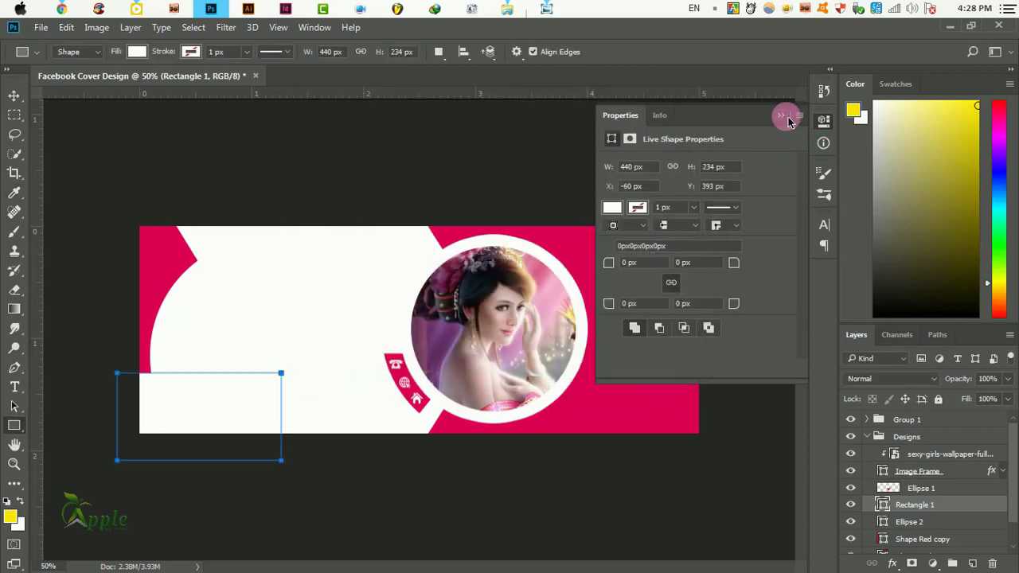
pyautogui.click(781, 115)
pyautogui.click(14, 96)
pyautogui.moveTo(211, 392); pyautogui.dragTo(223, 415)
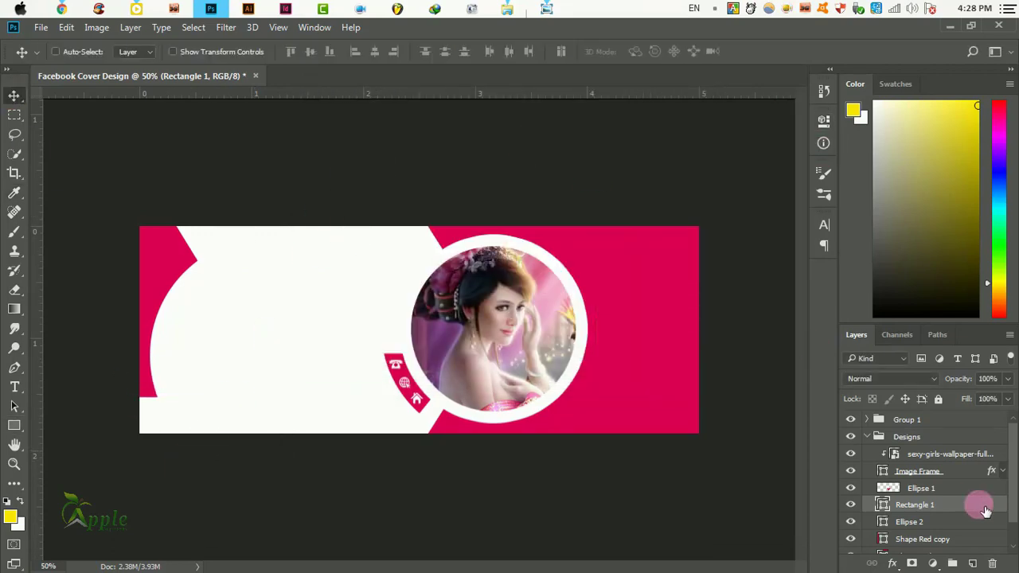
pyautogui.moveTo(986, 511); pyautogui.dragTo(992, 563)
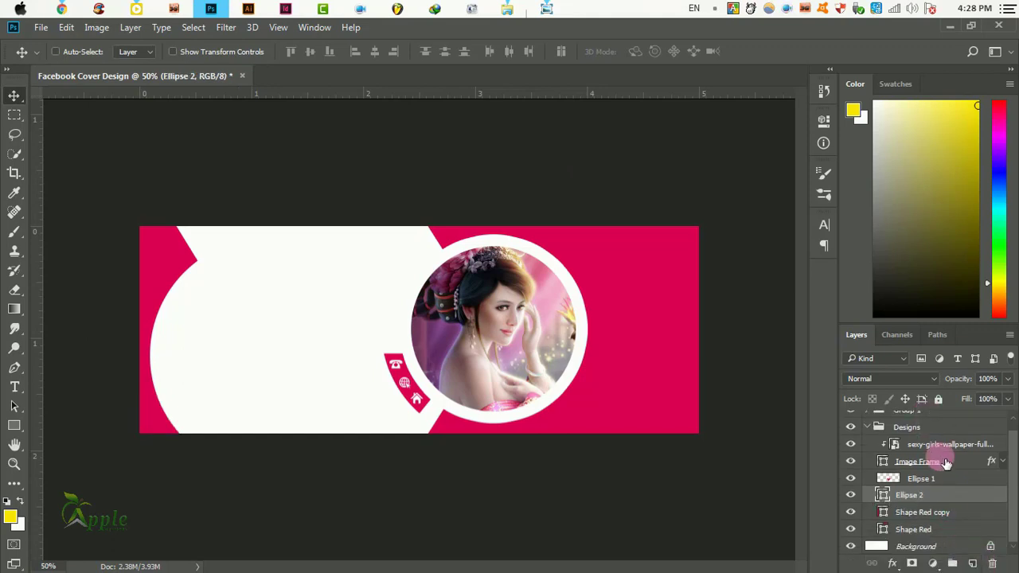
# Collapse the Designs group and rename the Group 1 layer group to 'Icons'
pyautogui.scroll(1, 946, 463)
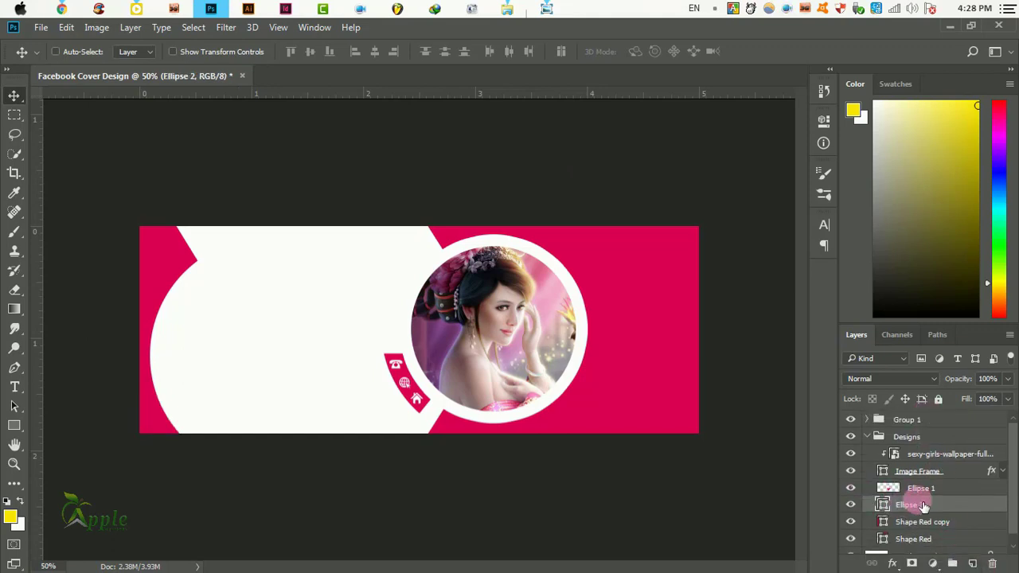
pyautogui.click(876, 438)
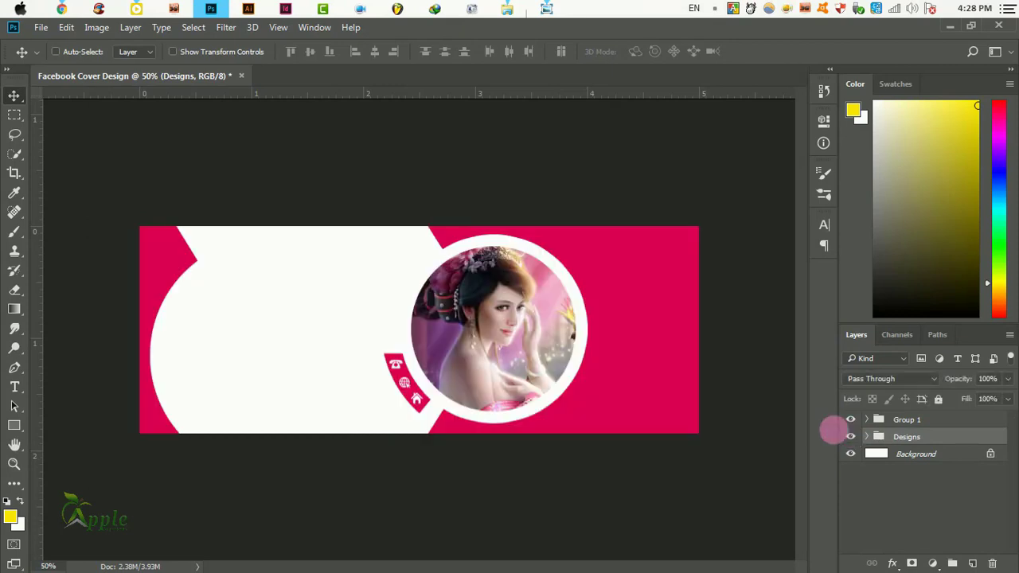
pyautogui.click(884, 424)
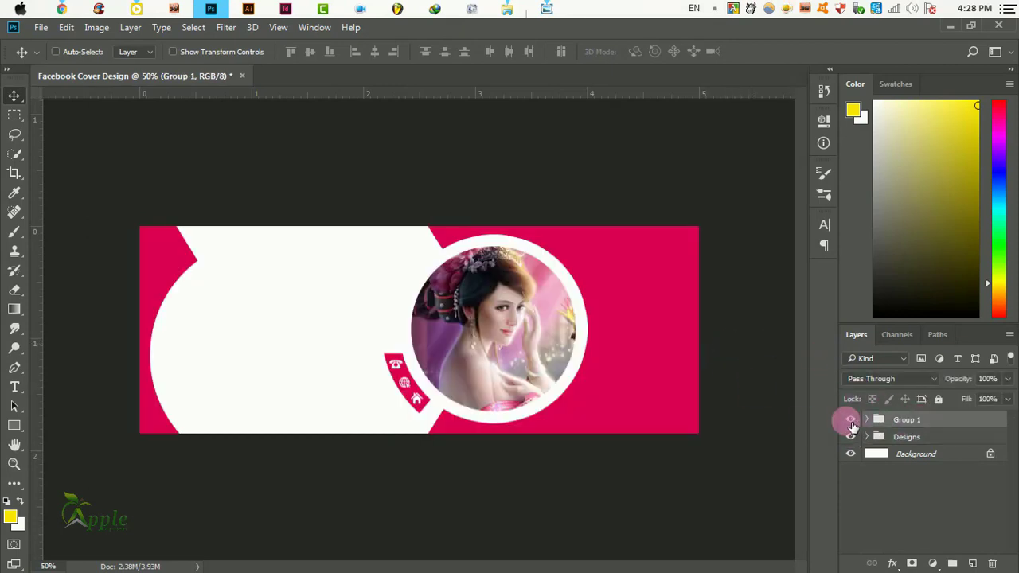
pyautogui.doubleClick(896, 420)
pyautogui.write('Icon')
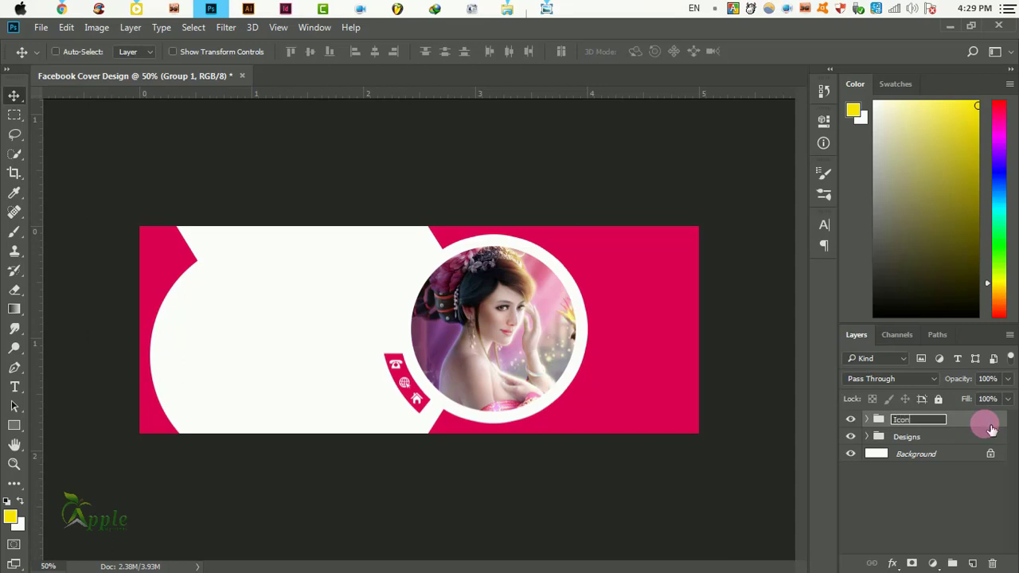
pyautogui.write('s')
pyautogui.press('Return')
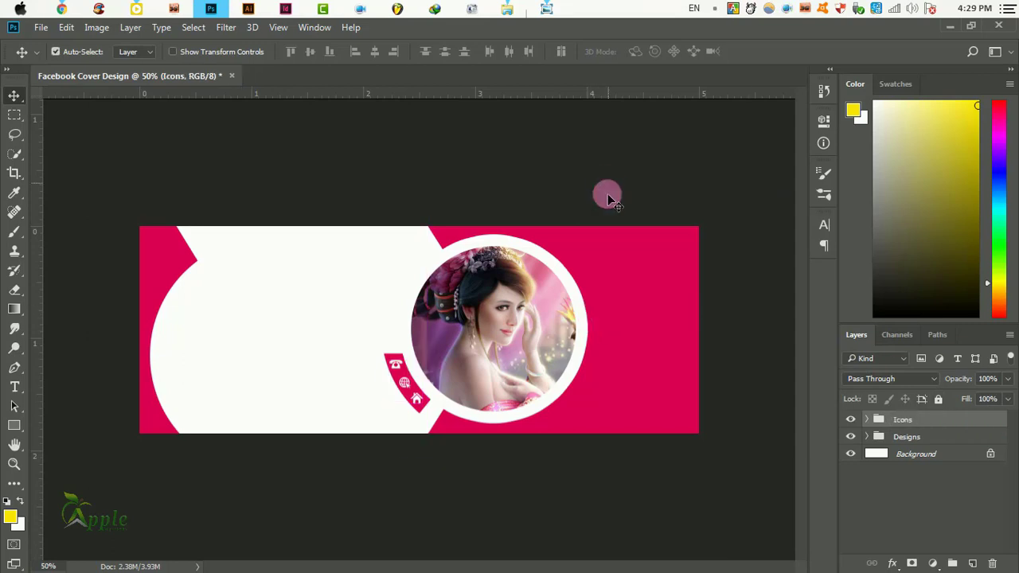
# Add a type layer reading 'APPLE' in red on the upper white left area
pyautogui.click(14, 388)
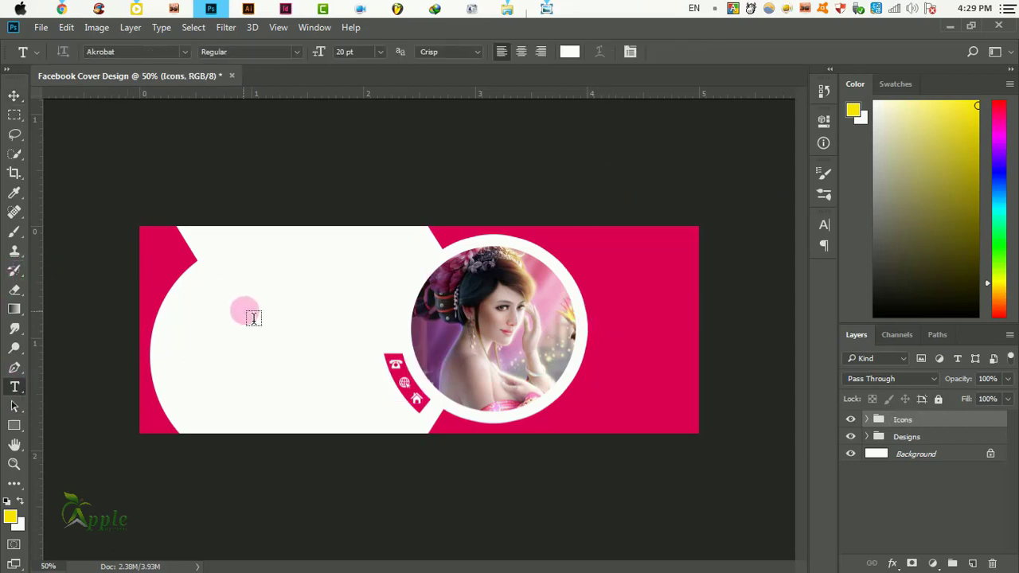
pyautogui.click(233, 280)
pyautogui.write('_________________')
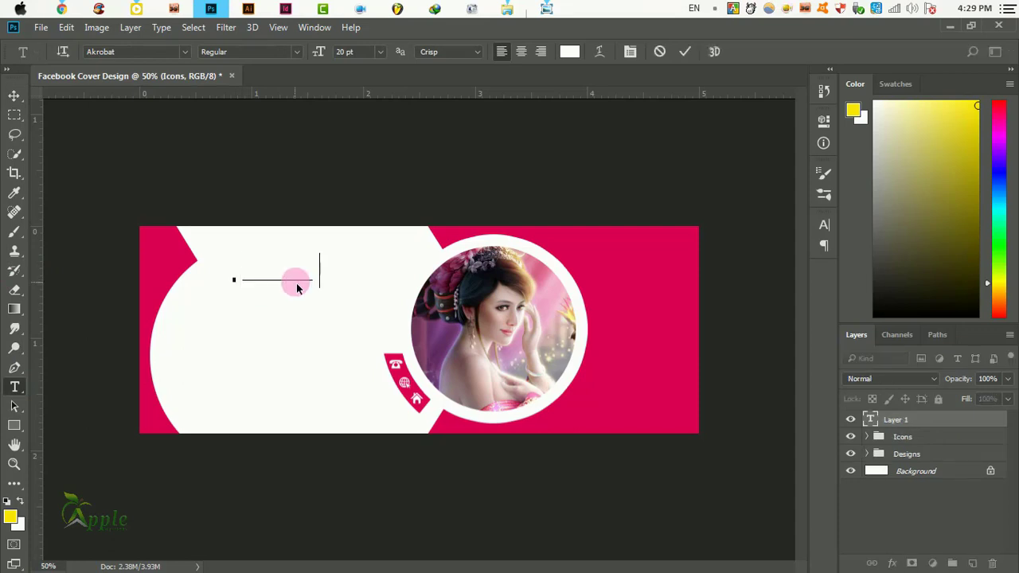
pyautogui.doubleClick(297, 283)
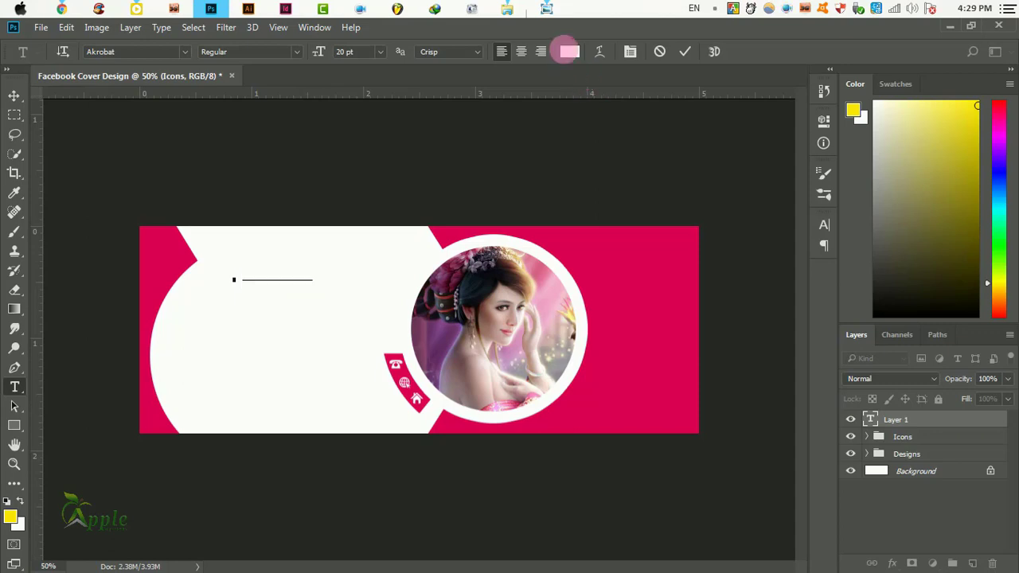
pyautogui.click(570, 51)
pyautogui.click(503, 141)
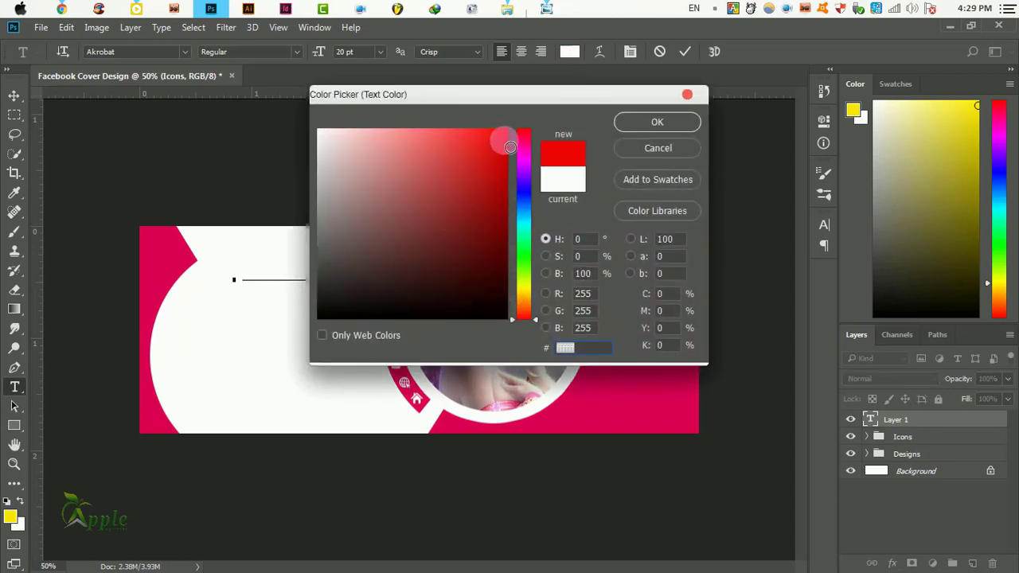
pyautogui.click(658, 123)
pyautogui.click(323, 272)
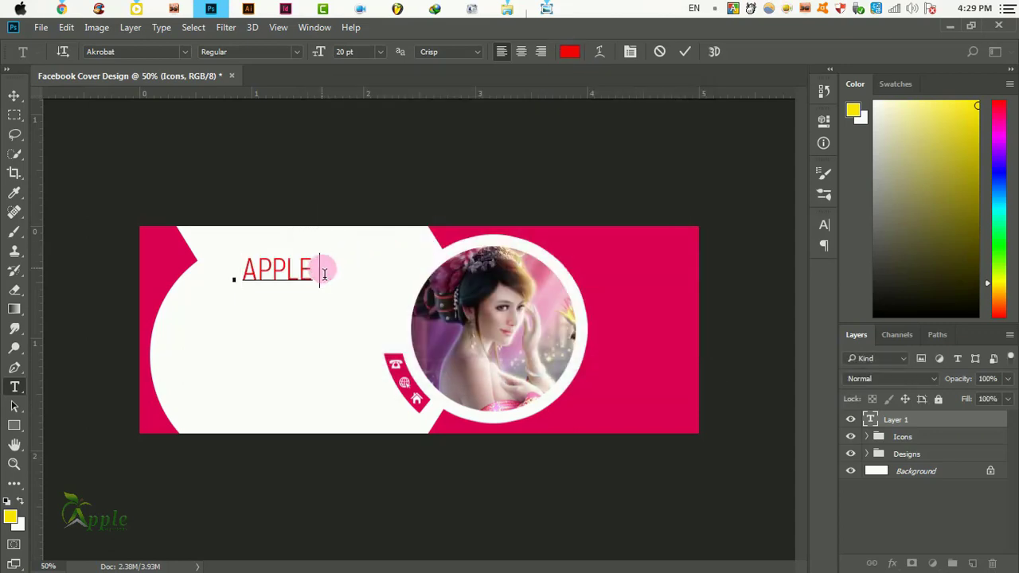
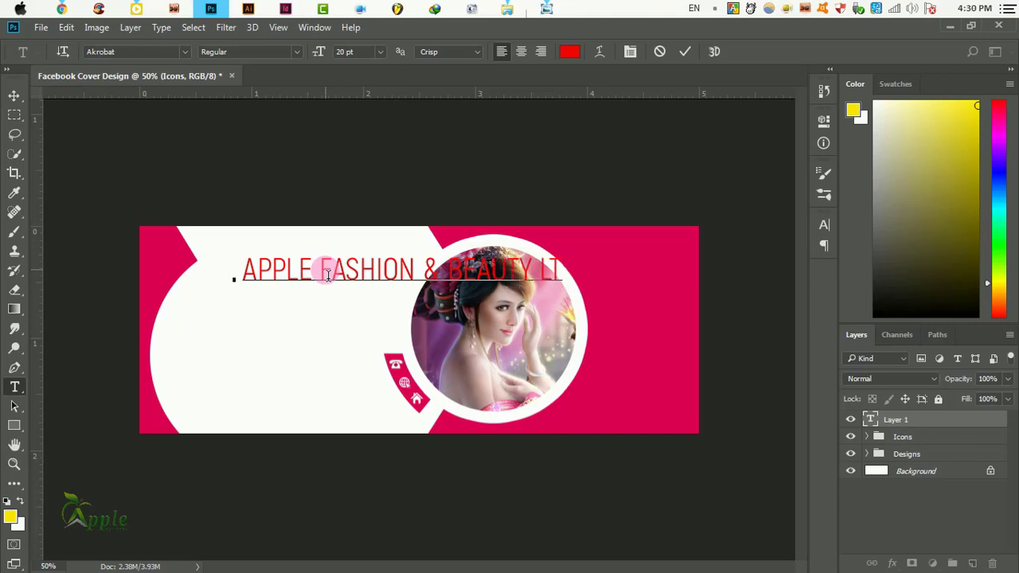
# Set the company title to 10 pt and move it up and to the left
pyautogui.tripleClick(327, 269)
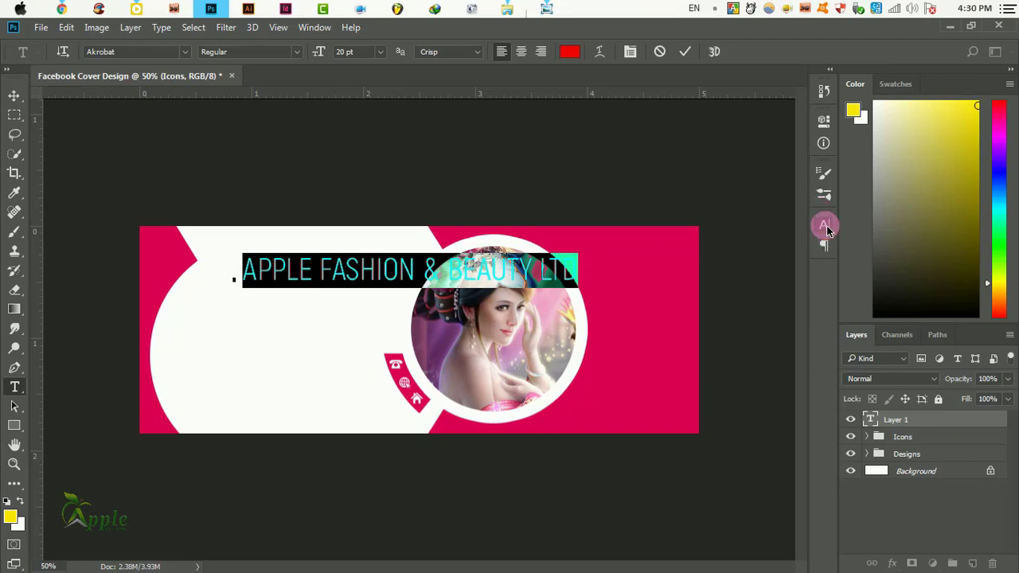
pyautogui.click(825, 225)
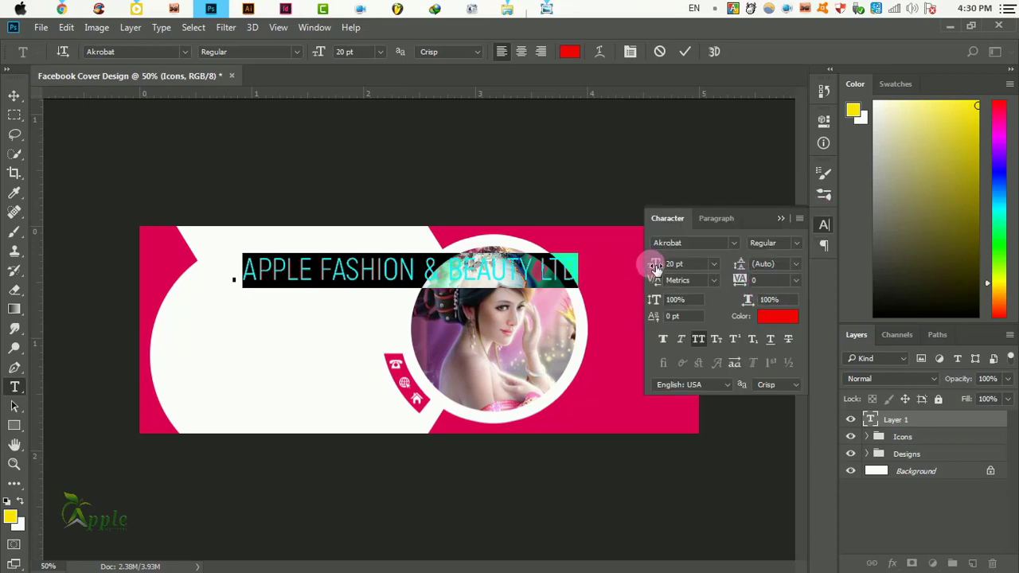
pyautogui.moveTo(655, 268)
pyautogui.mouseDown()
pyautogui.moveTo(644, 259)
pyautogui.moveTo(646, 271)
pyautogui.moveTo(674, 265)
pyautogui.mouseUp()
pyautogui.click(685, 51)
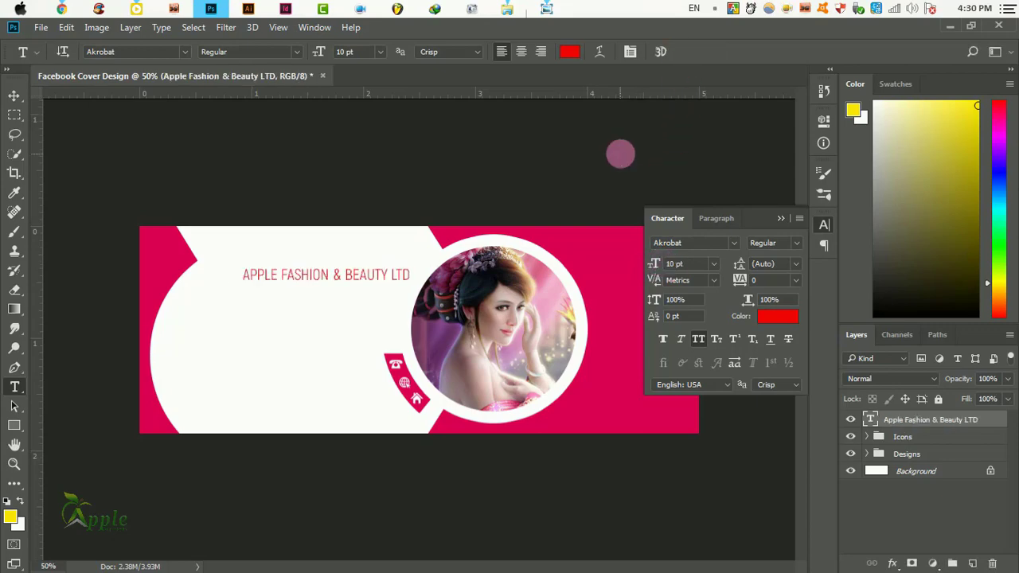
pyautogui.click(14, 94)
pyautogui.moveTo(337, 270); pyautogui.dragTo(322, 259)
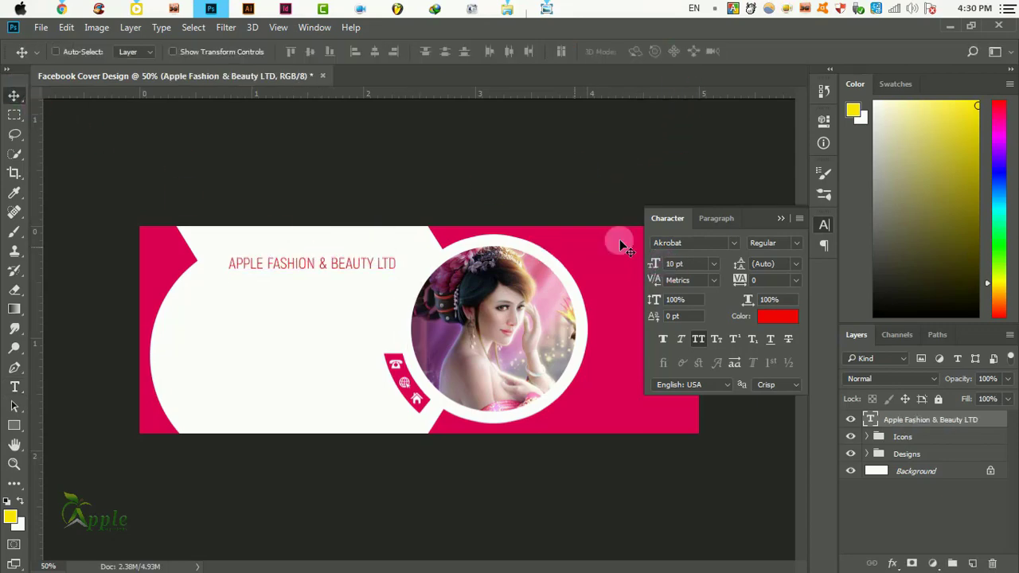
# Apply the Boulevard Saint Denis script to the title, turn off All Caps, and enlarge it
pyautogui.click(737, 243)
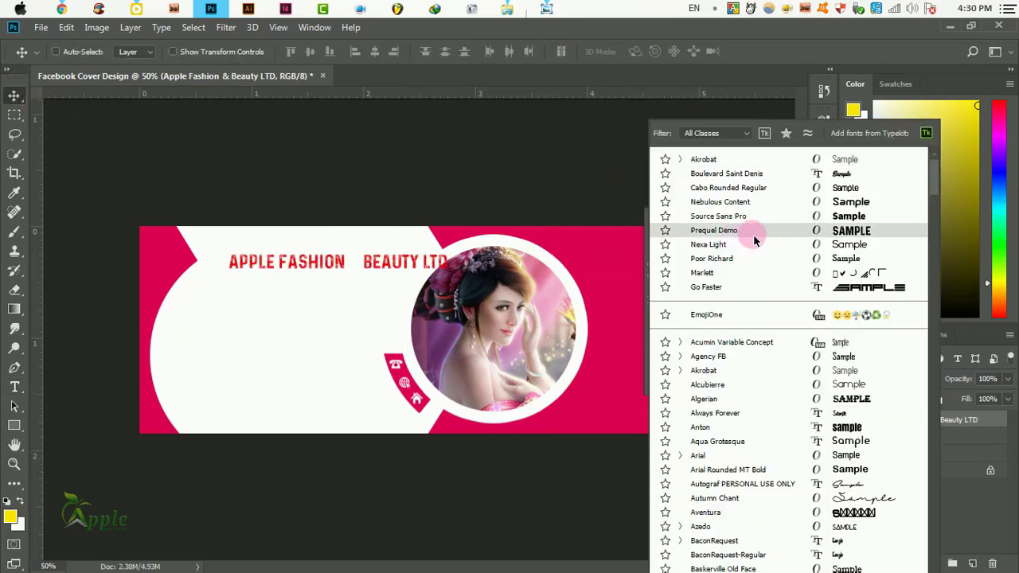
pyautogui.click(854, 174)
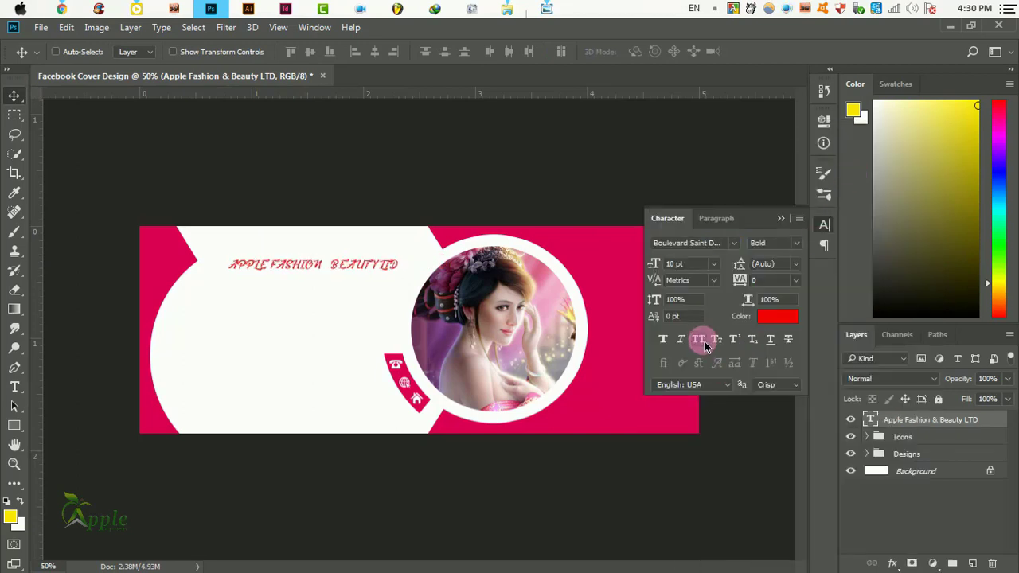
pyautogui.click(700, 341)
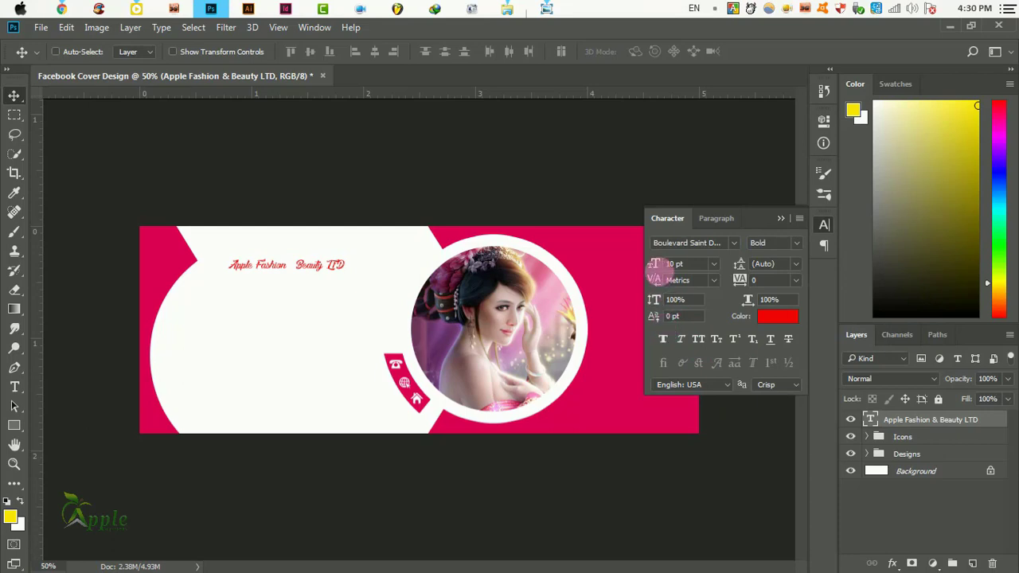
pyautogui.moveTo(665, 270); pyautogui.dragTo(660, 270)
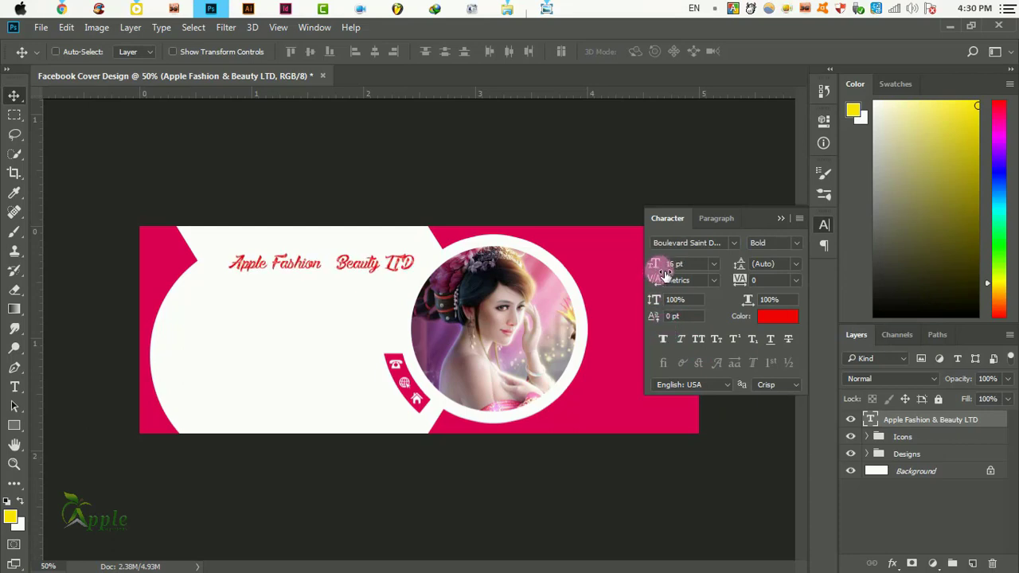
pyautogui.click(778, 316)
# Colour the title with the banner's pink, sampled with the eyedropper
pyautogui.click(177, 277)
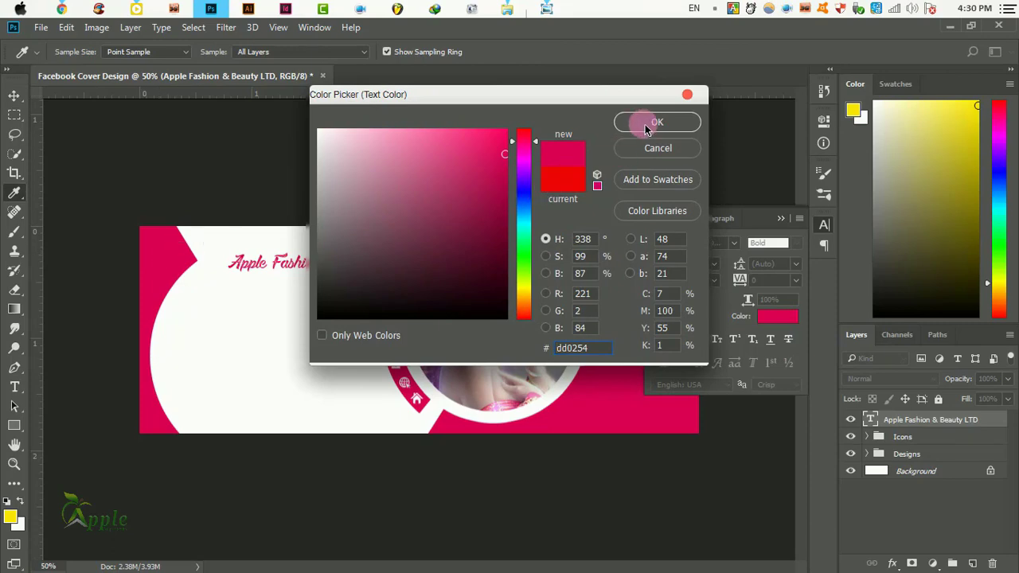
pyautogui.moveTo(599, 102)
pyautogui.mouseDown()
pyautogui.moveTo(795, 371)
pyautogui.moveTo(756, 332)
pyautogui.mouseUp()
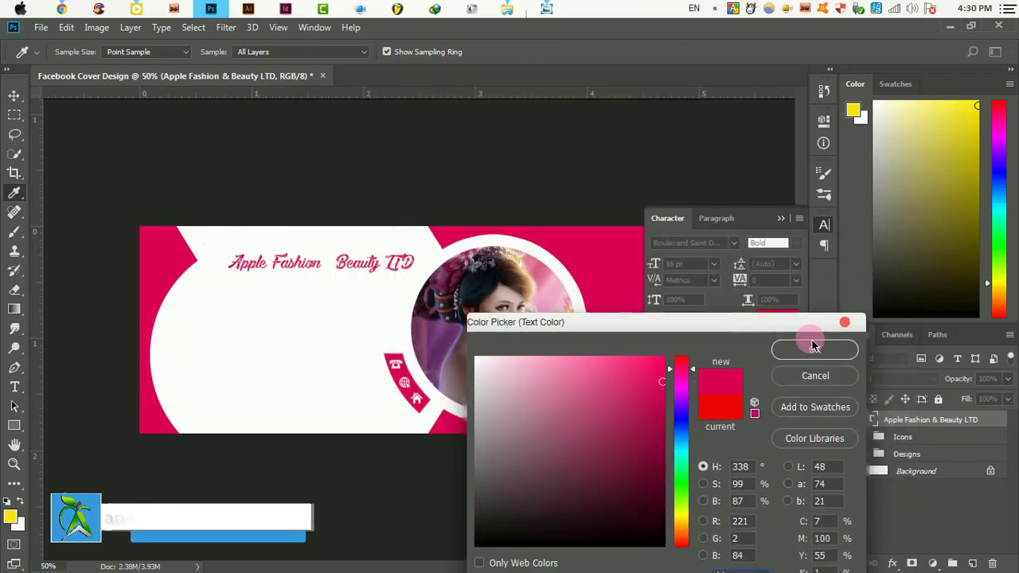
pyautogui.click(813, 348)
# Try a teal title colour, then re-sample the banner pink
pyautogui.click(785, 320)
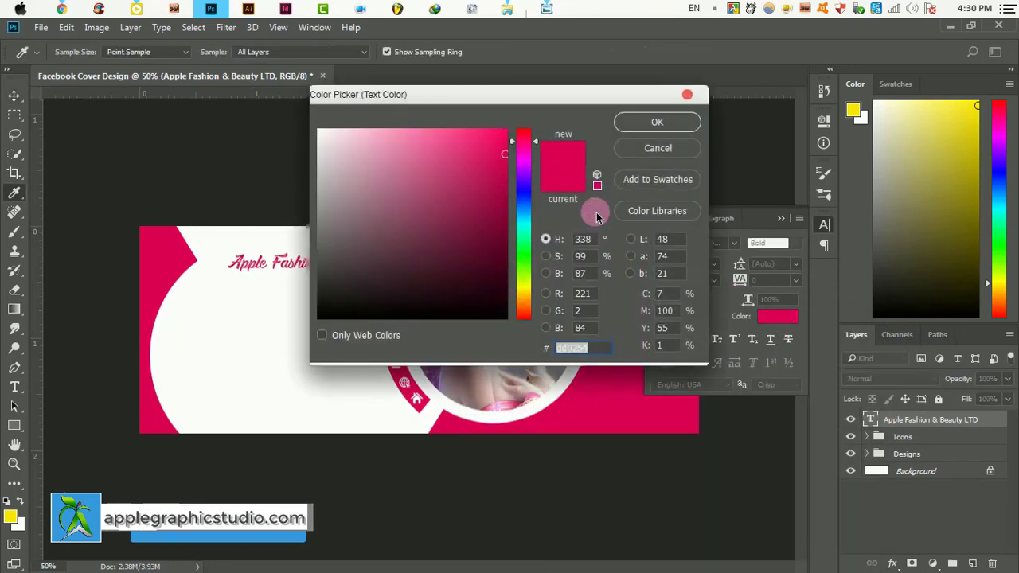
pyautogui.moveTo(541, 107); pyautogui.dragTo(765, 202)
pyautogui.moveTo(752, 313)
pyautogui.mouseDown()
pyautogui.moveTo(739, 348)
pyautogui.moveTo(740, 316)
pyautogui.mouseUp()
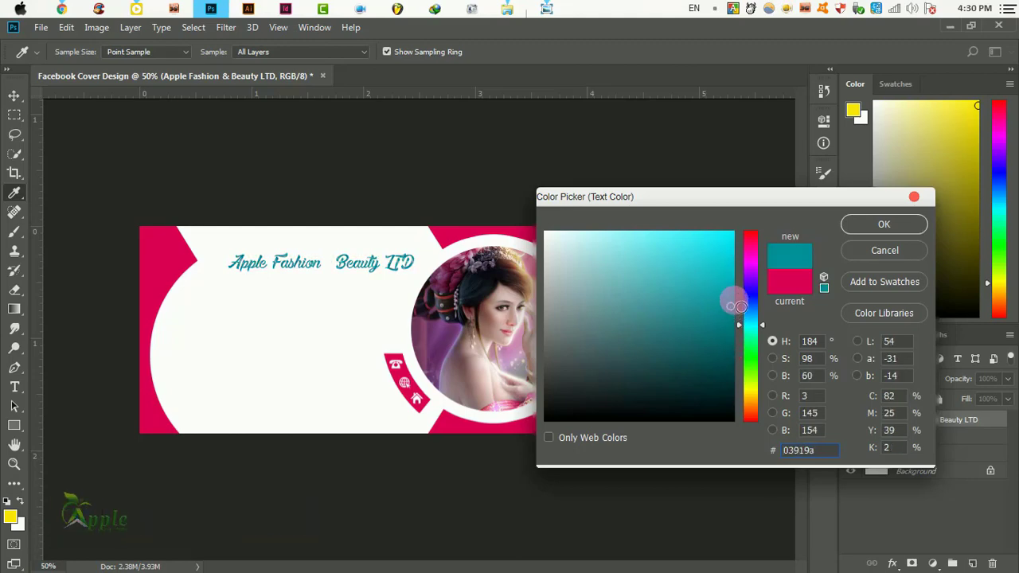
pyautogui.click(884, 224)
pyautogui.press('v')
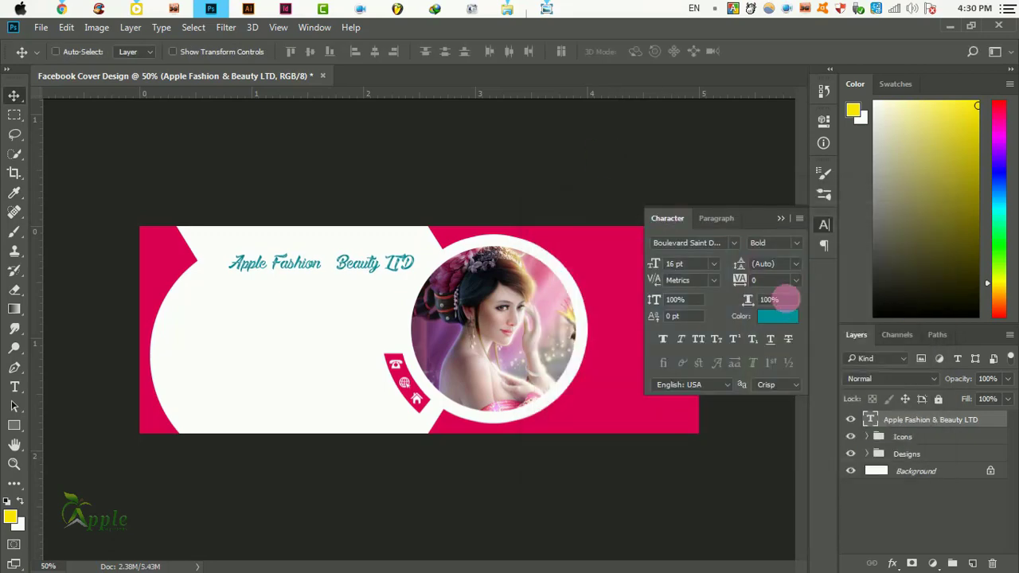
pyautogui.click(789, 318)
pyautogui.click(458, 235)
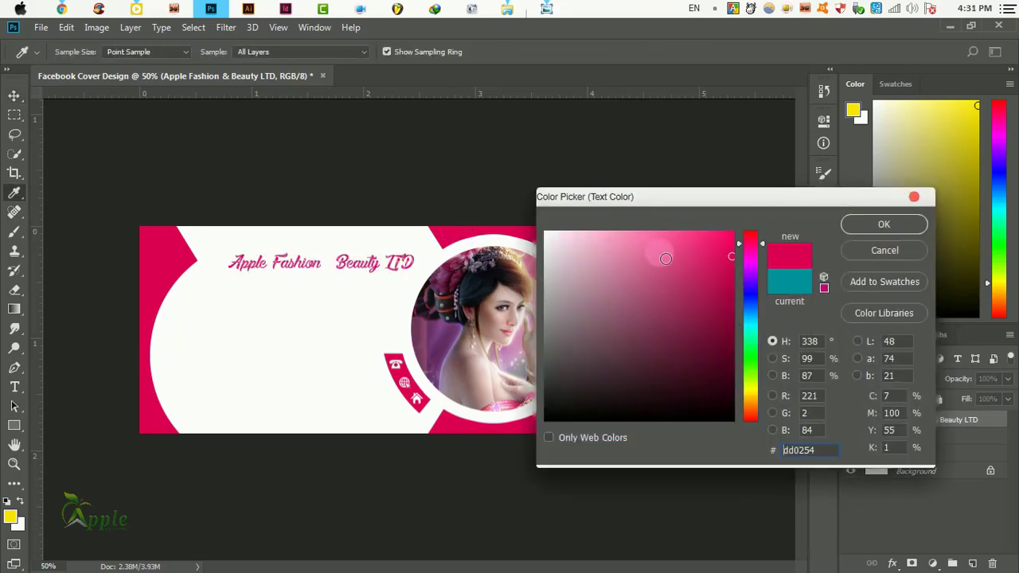
# Keep the pink colour, then scale the title up and move it right and up
pyautogui.click(881, 223)
pyautogui.press('v')
pyautogui.moveTo(349, 269); pyautogui.dragTo(331, 285)
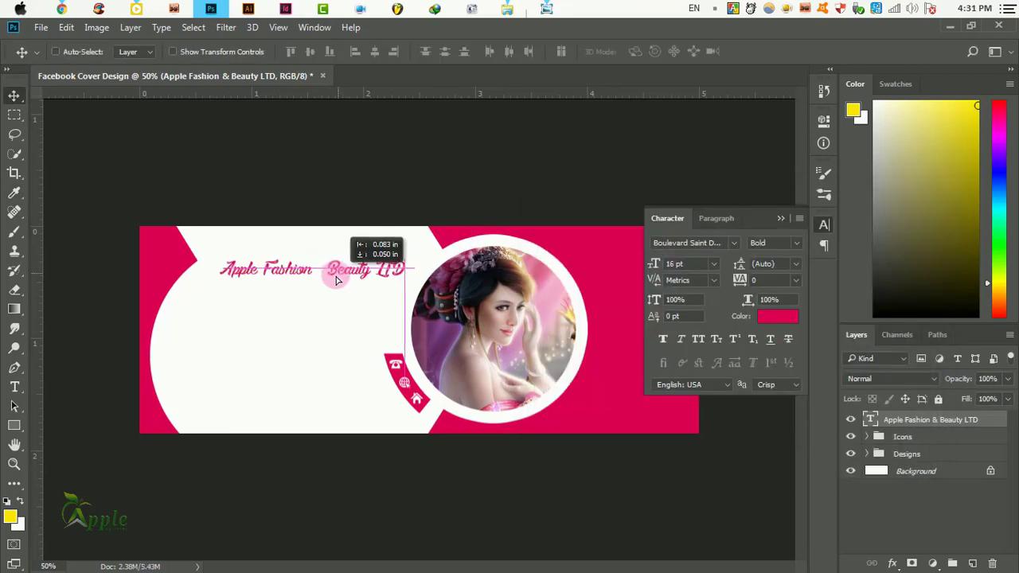
pyautogui.hotkey('ctrl', 't')
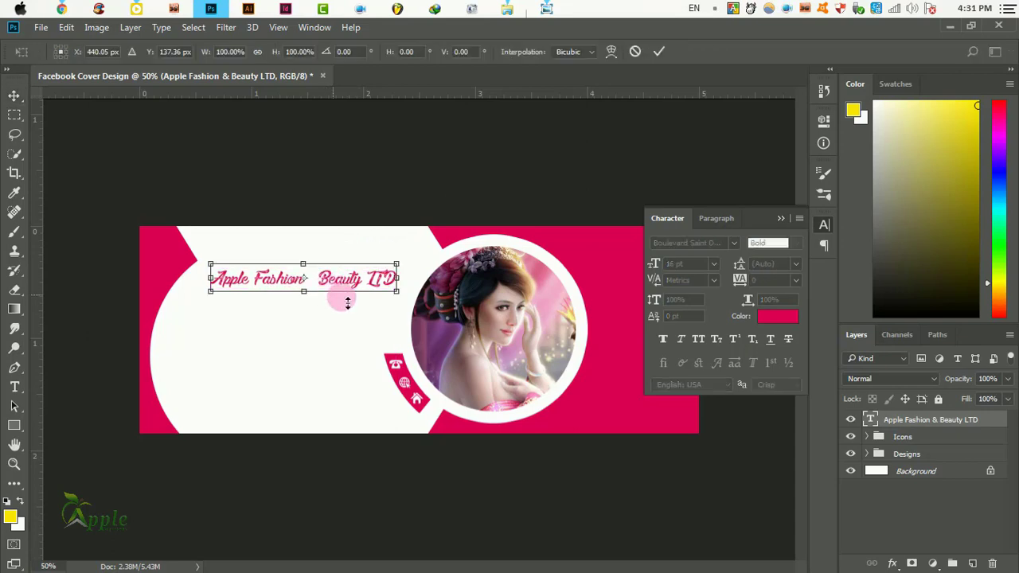
pyautogui.moveTo(397, 302); pyautogui.dragTo(460, 325)
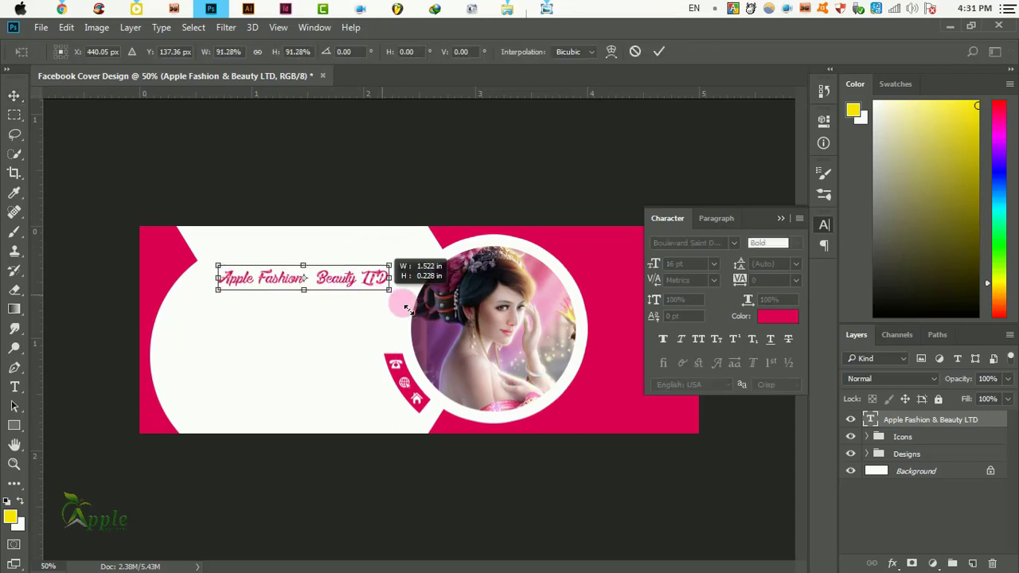
pyautogui.moveTo(385, 290); pyautogui.dragTo(438, 281)
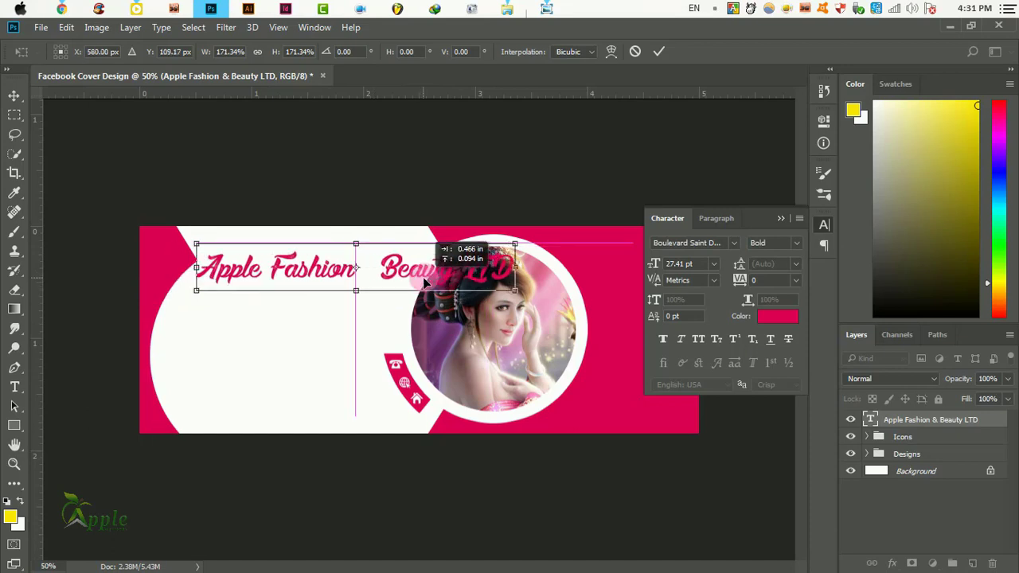
pyautogui.click(660, 52)
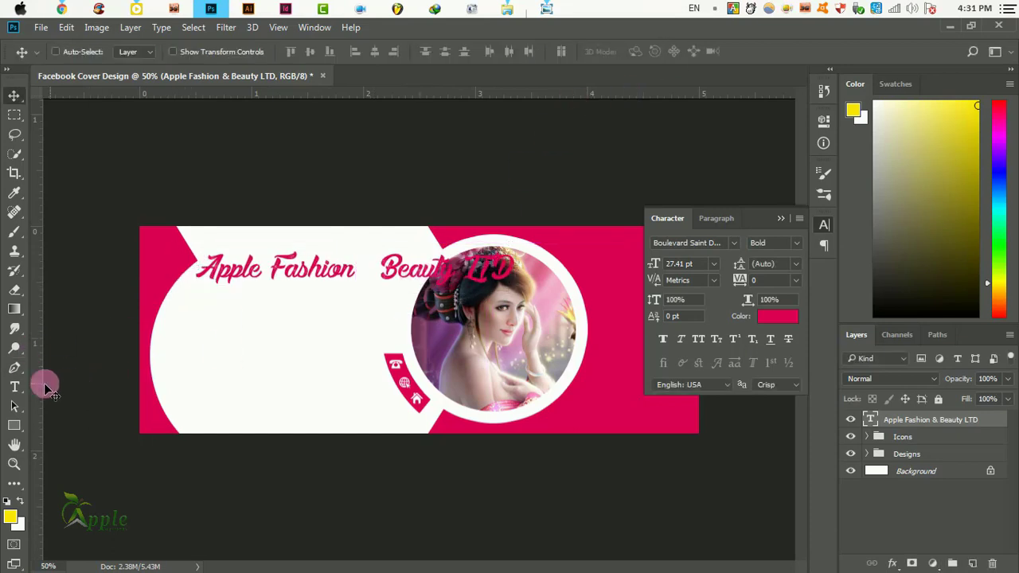
# Delete 'LTD' and the extra space so the title reads Apple Fashion Beauty
pyautogui.click(14, 387)
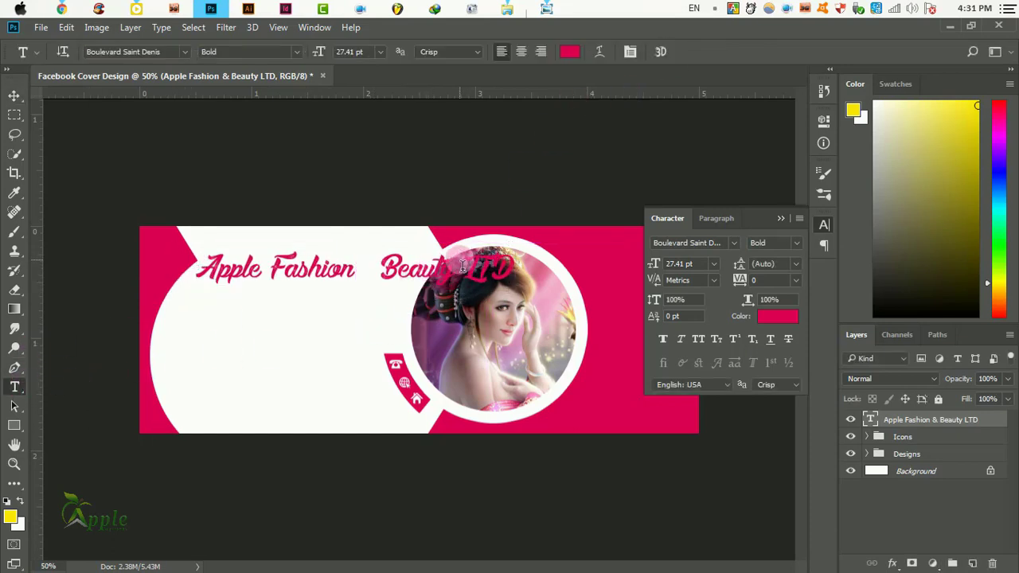
pyautogui.moveTo(461, 266); pyautogui.dragTo(547, 263)
pyautogui.press('BackSpace')
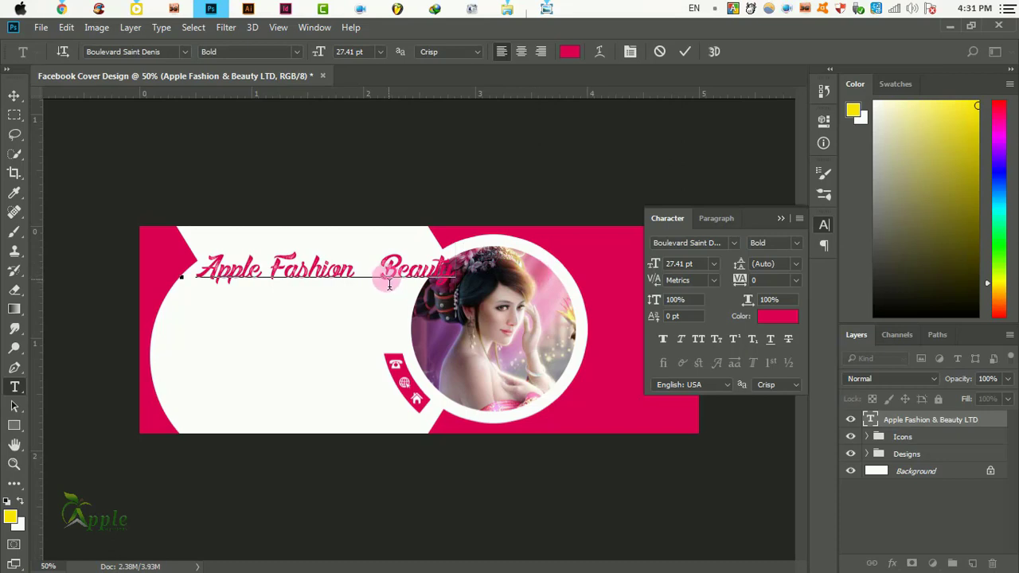
pyautogui.moveTo(389, 285); pyautogui.dragTo(359, 280)
pyautogui.press('BackSpace')
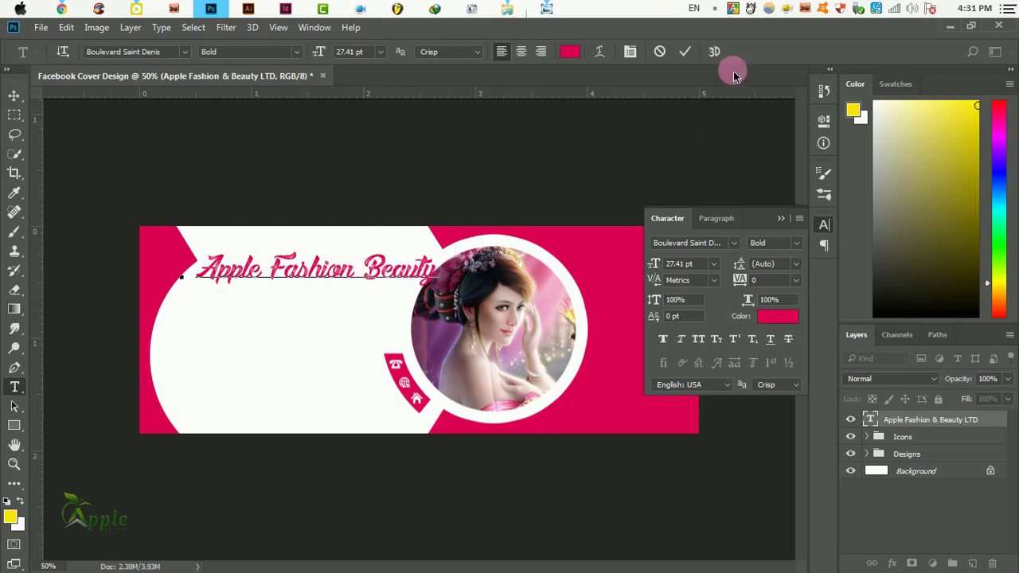
pyautogui.click(683, 54)
# Shrink the title to about 84 percent and nudge it slightly left and down
pyautogui.click(14, 95)
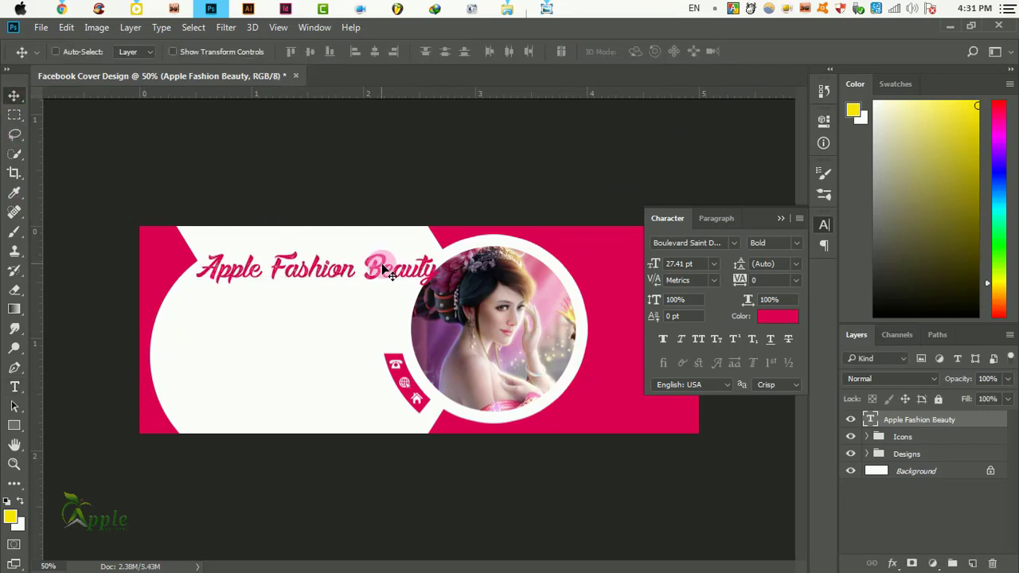
pyautogui.hotkey('ctrl', 't')
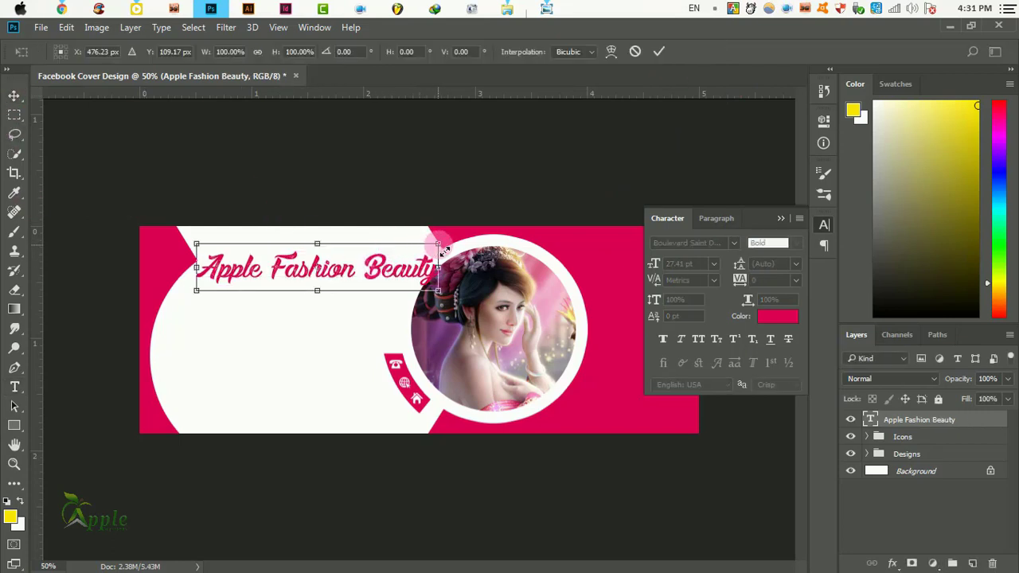
pyautogui.moveTo(440, 245); pyautogui.dragTo(419, 249)
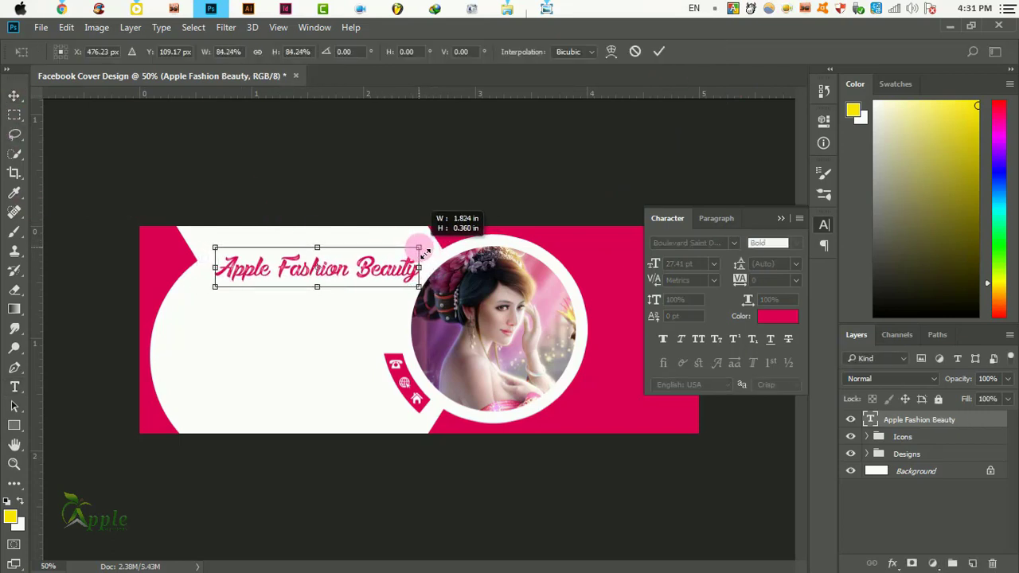
pyautogui.click(656, 54)
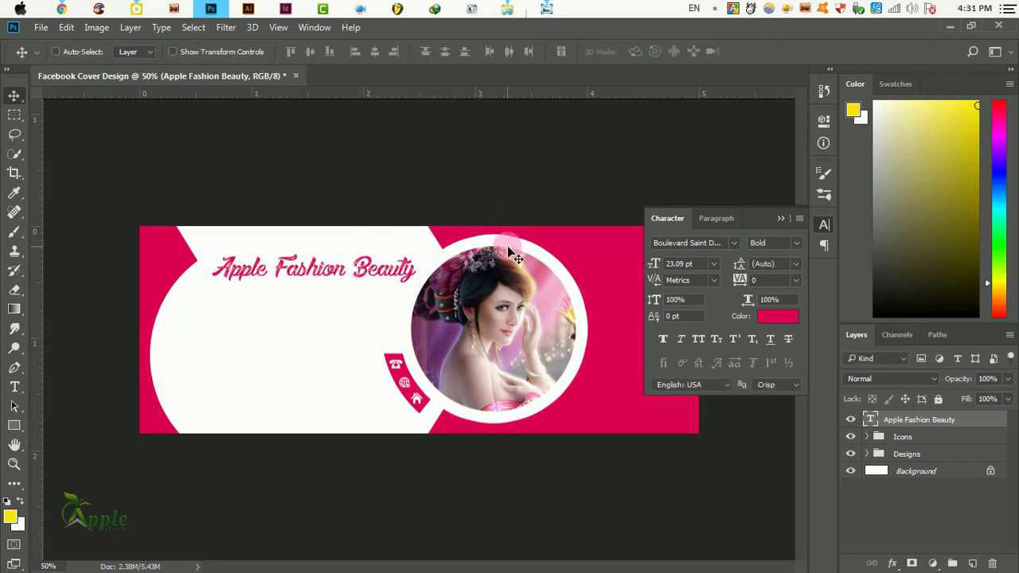
pyautogui.moveTo(509, 252); pyautogui.dragTo(503, 256)
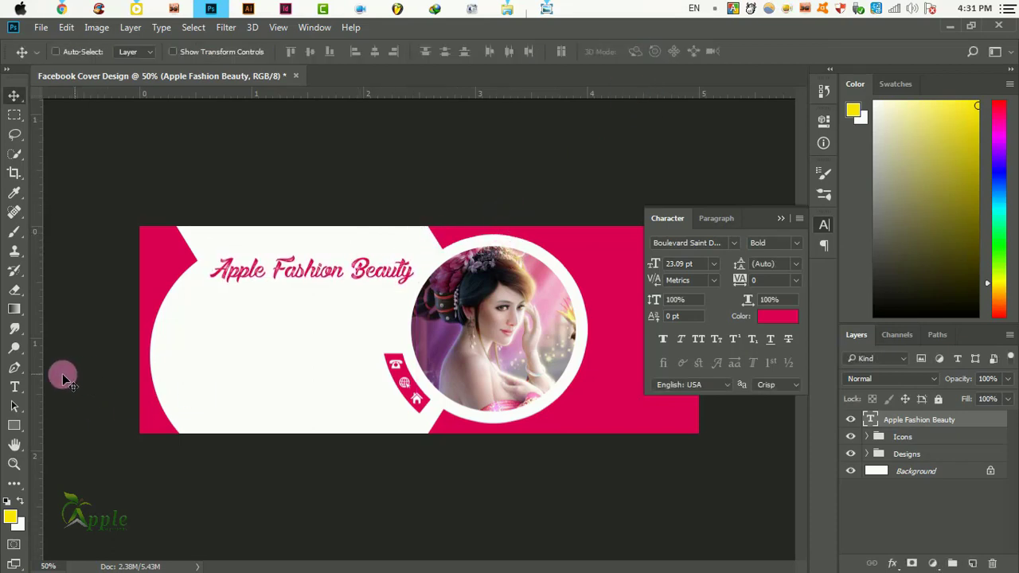
pyautogui.click(14, 387)
# Add the 'Creative Fashions are Here' subtitle in Autograf script, dark grey #494949
pyautogui.click(220, 329)
pyautogui.write('Creative Fashions a')
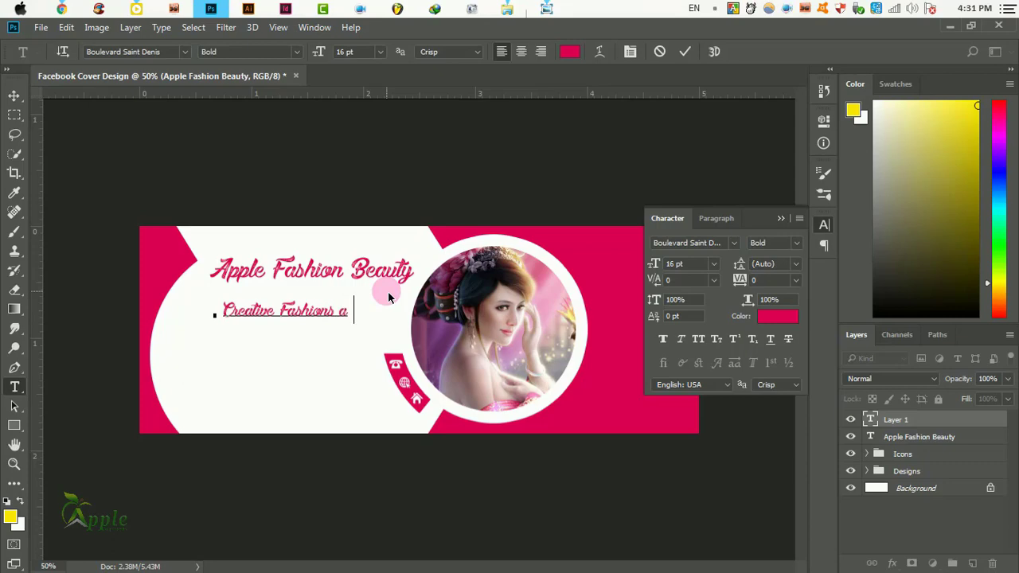
pyautogui.write('re He')
pyautogui.hotkey('ctrl', 'a')
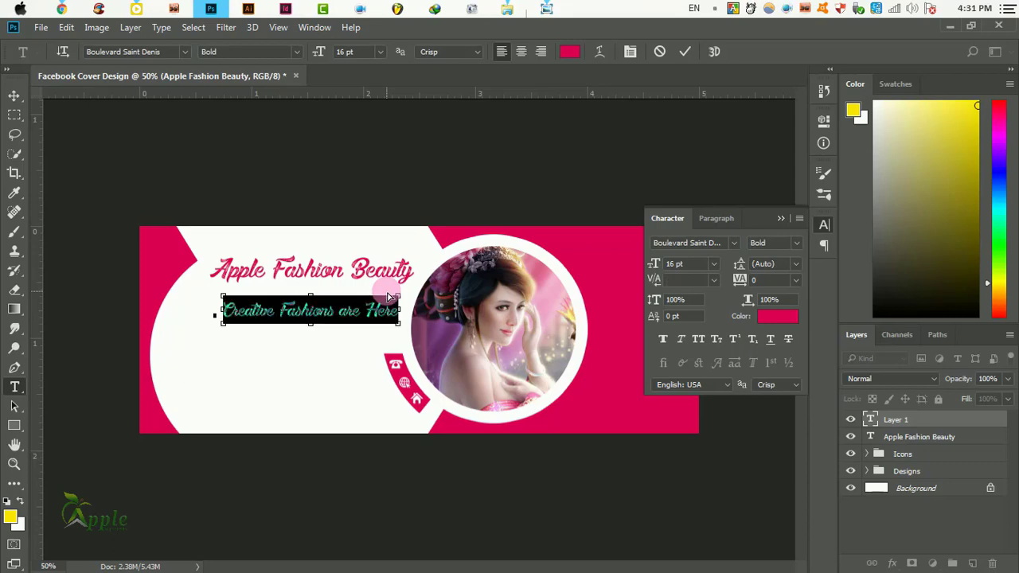
pyautogui.click(740, 244)
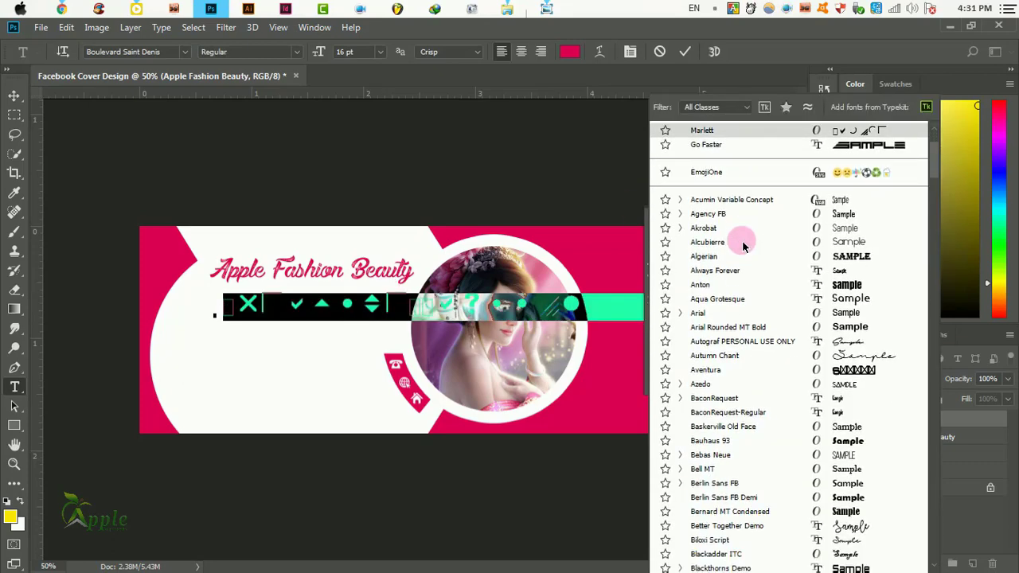
pyautogui.scroll(-2, 757, 247)
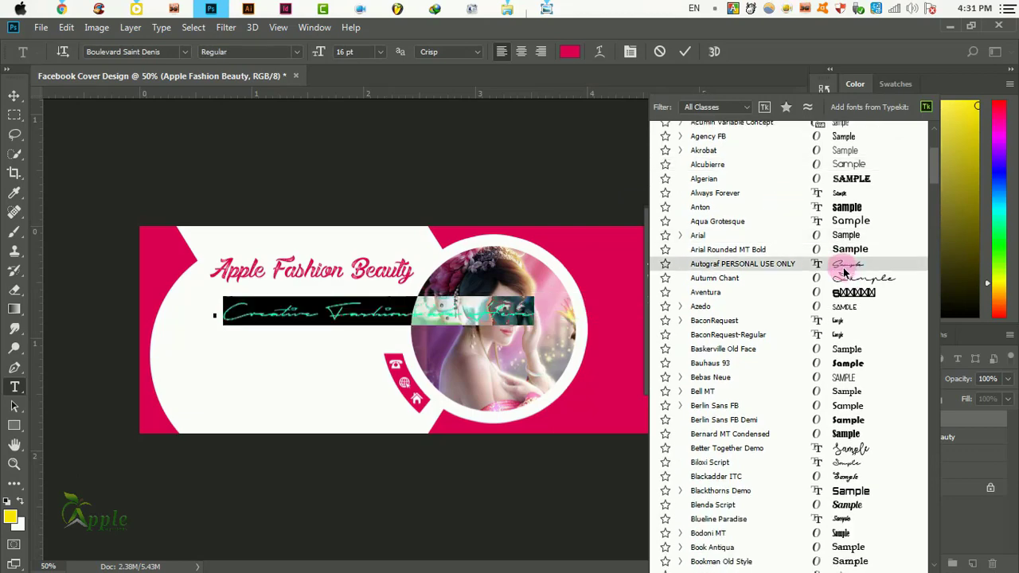
pyautogui.press('Escape')
pyautogui.click(772, 317)
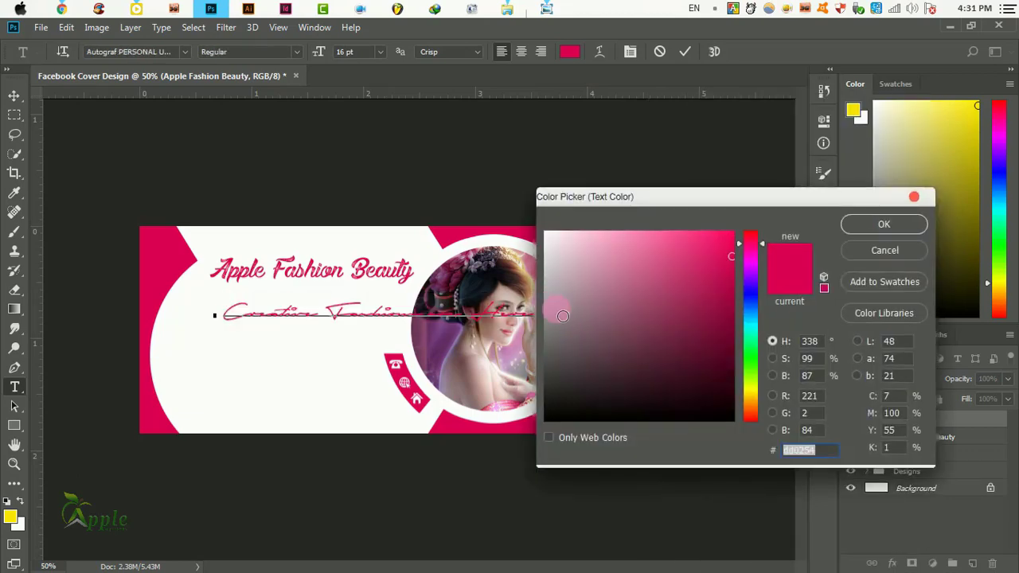
pyautogui.click(551, 373)
pyautogui.click(881, 221)
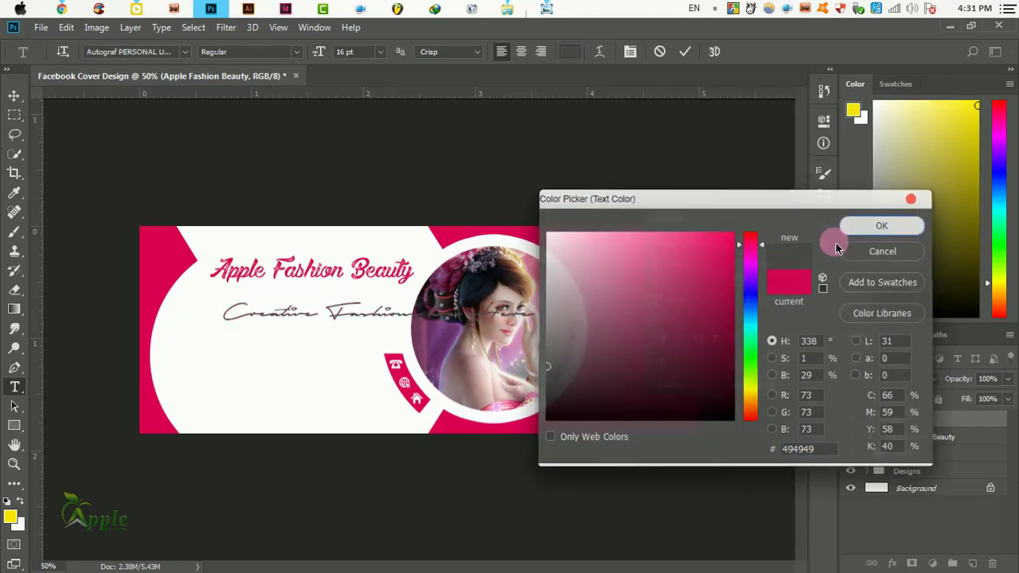
# Set the subtitle to 8 pt and move it beneath the title
pyautogui.moveTo(658, 266); pyautogui.dragTo(651, 266)
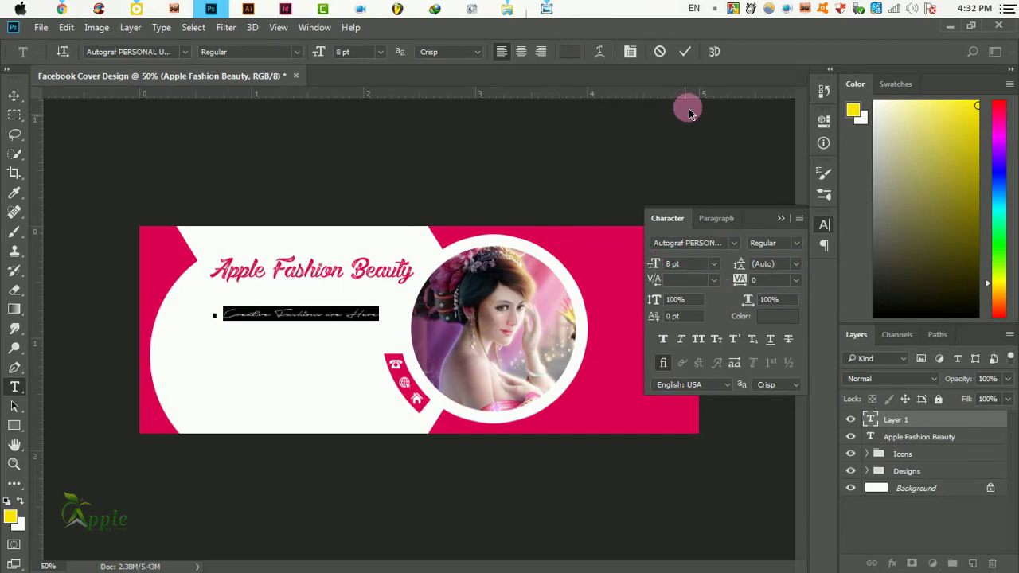
pyautogui.click(685, 50)
pyautogui.click(13, 96)
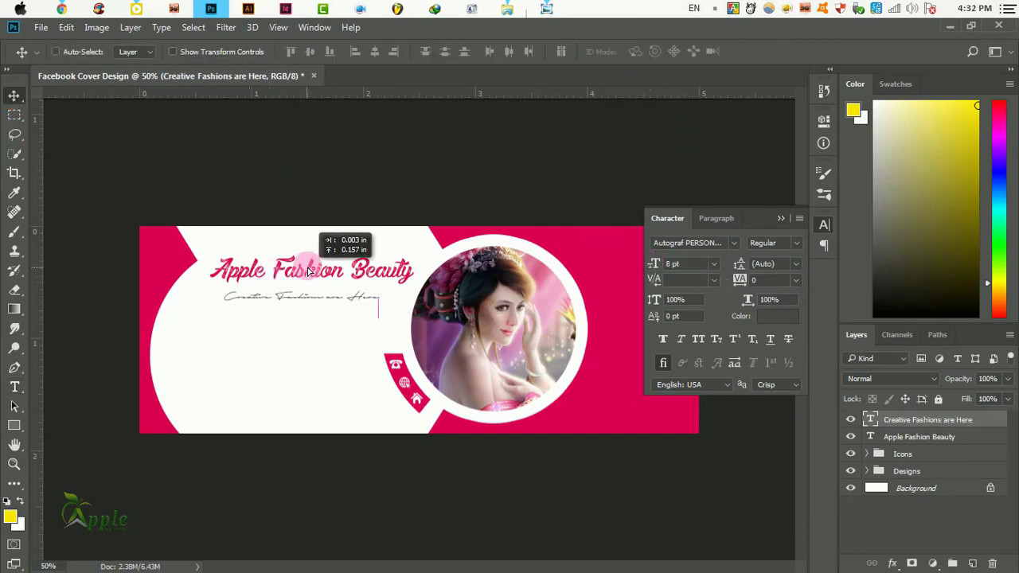
pyautogui.moveTo(346, 319); pyautogui.dragTo(350, 293)
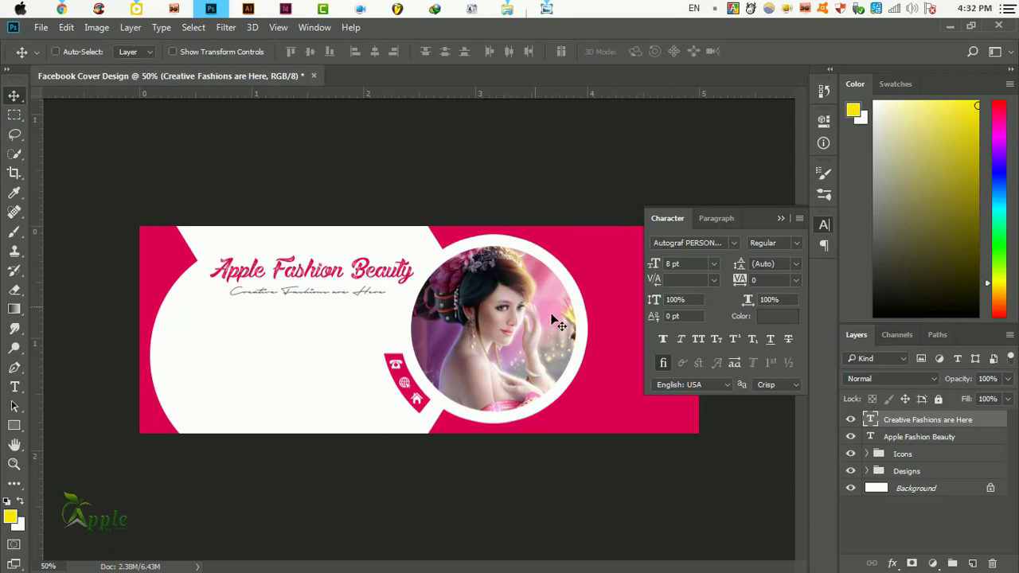
# Change the subtitle font to Calling Angels
pyautogui.click(733, 243)
pyautogui.scroll(-3, 757, 269)
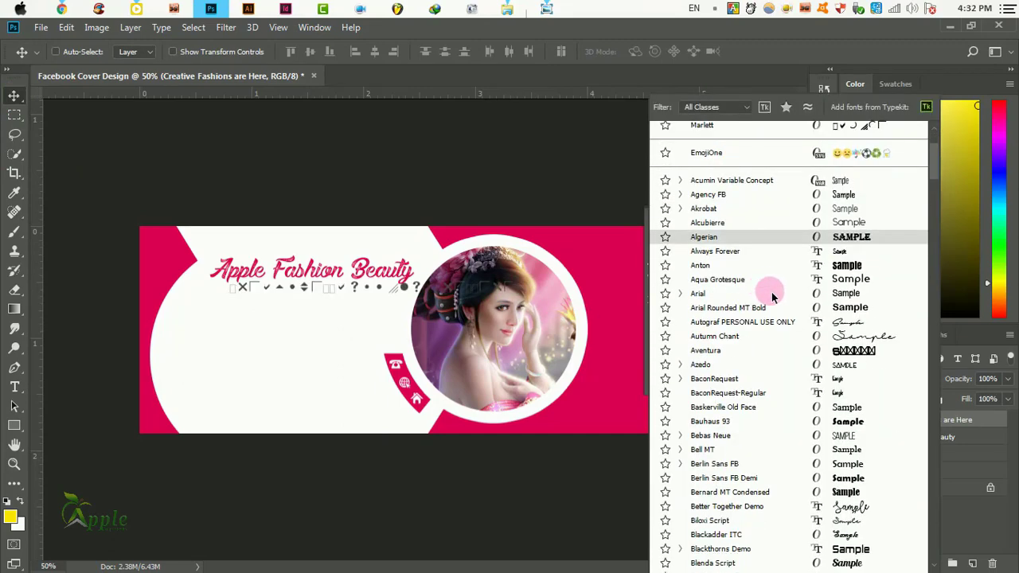
pyautogui.scroll(-1, 834, 343)
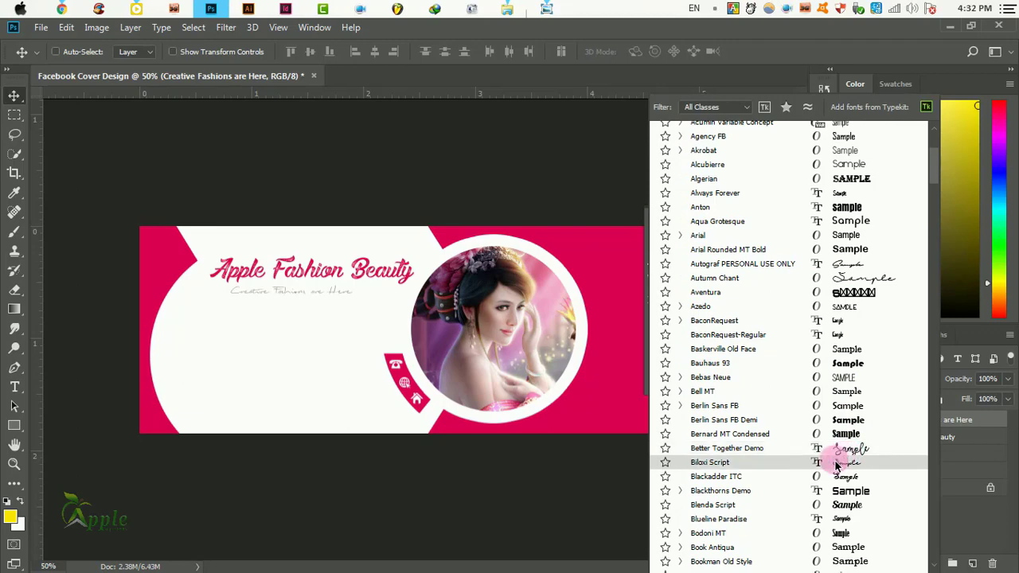
pyautogui.scroll(-1, 845, 461)
pyautogui.scroll(-1, 848, 459)
pyautogui.scroll(-2, 851, 458)
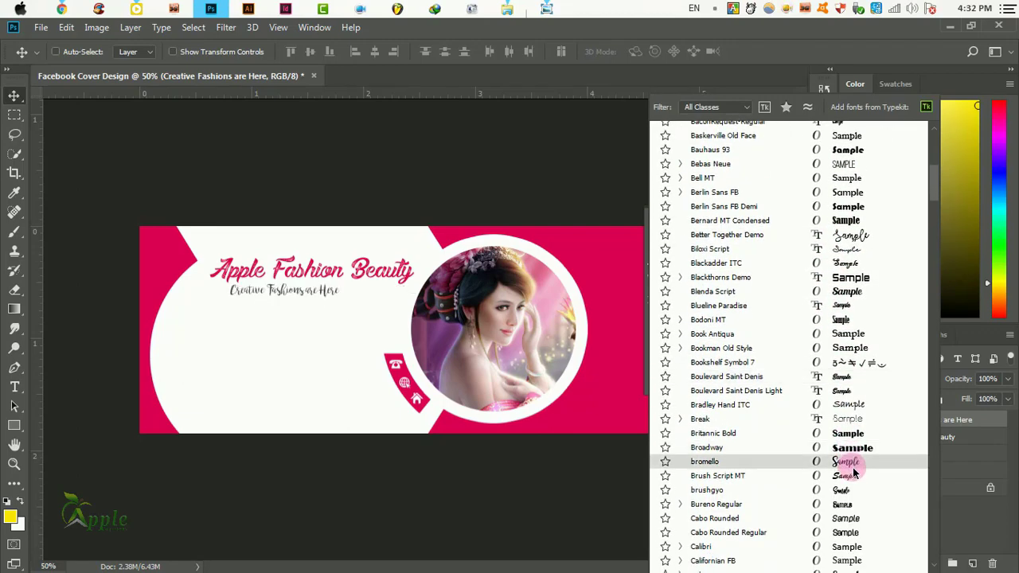
pyautogui.scroll(-2, 853, 468)
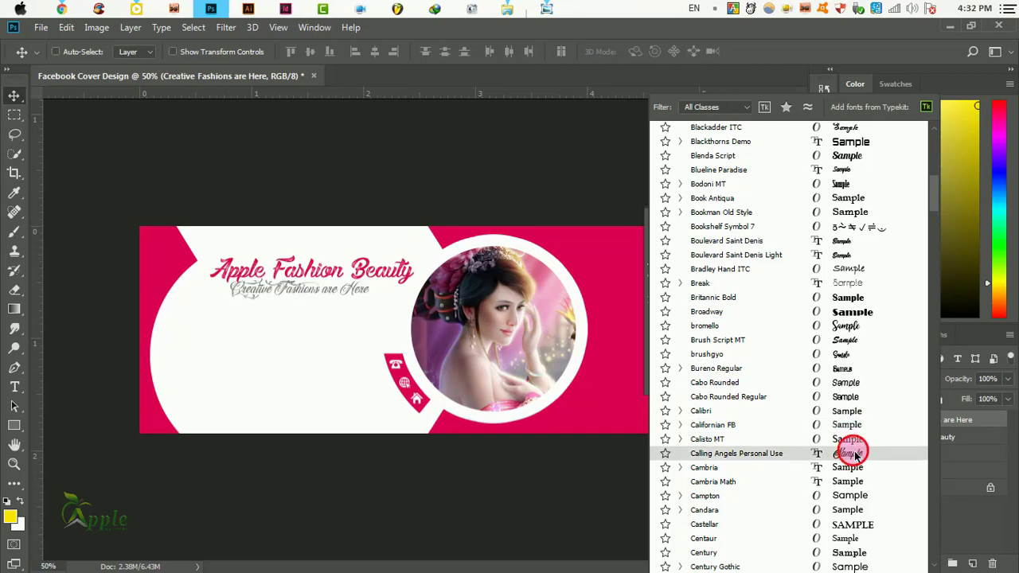
pyautogui.click(856, 455)
# Scale the subtitle up slightly with Edit > Free Transform
pyautogui.moveTo(279, 292); pyautogui.dragTo(293, 302)
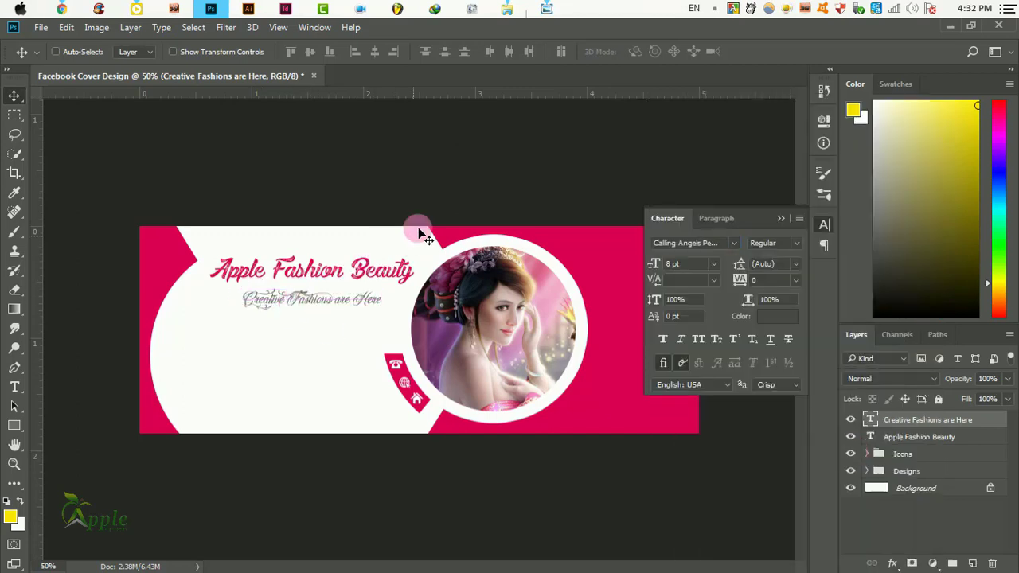
pyautogui.click(67, 27)
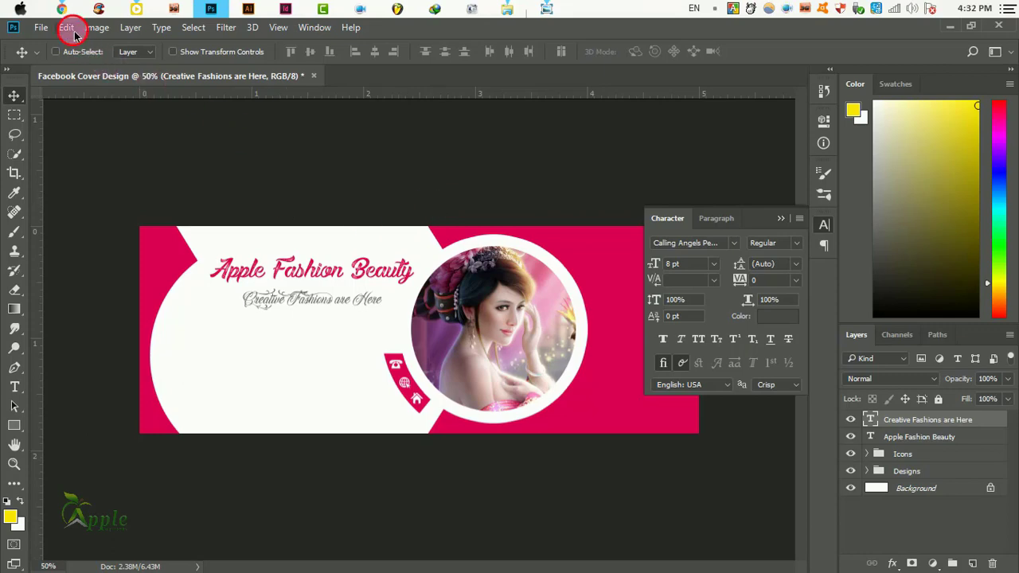
pyautogui.click(159, 302)
pyautogui.moveTo(380, 309); pyautogui.dragTo(393, 312)
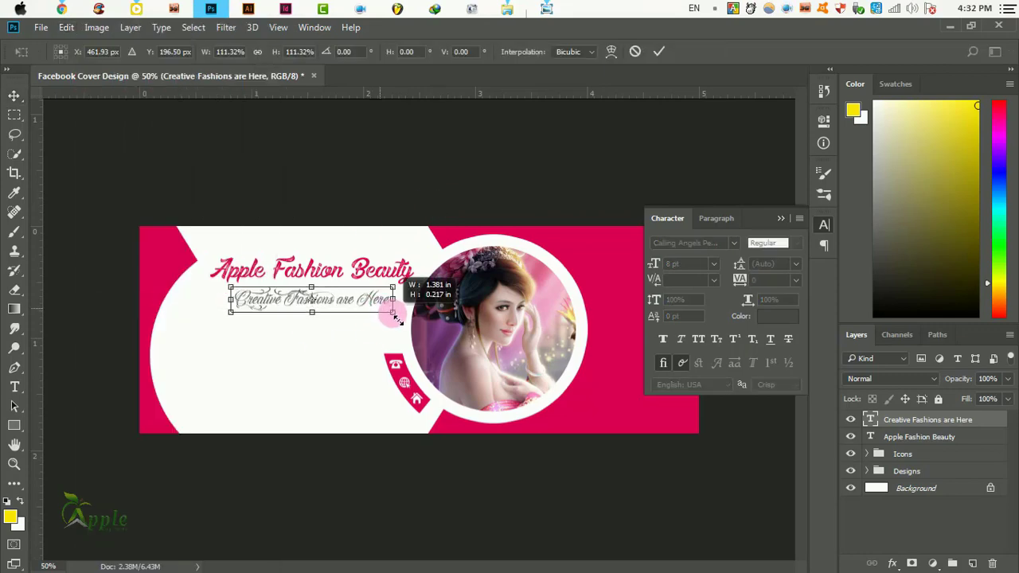
pyautogui.click(660, 53)
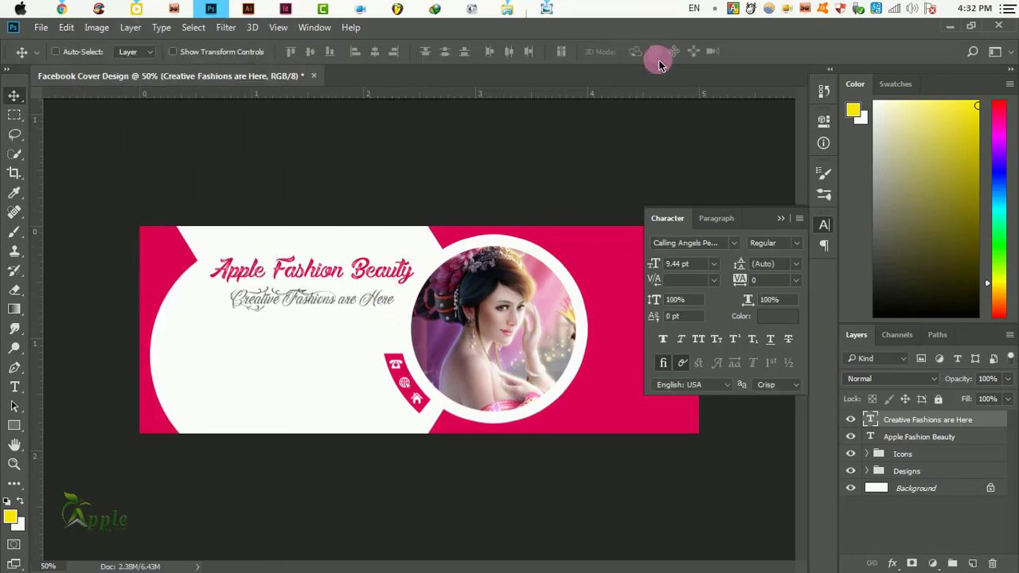
# Move the subtitle above Apple Fashion Beauty, then shift both headings down together
pyautogui.moveTo(355, 290); pyautogui.dragTo(356, 238)
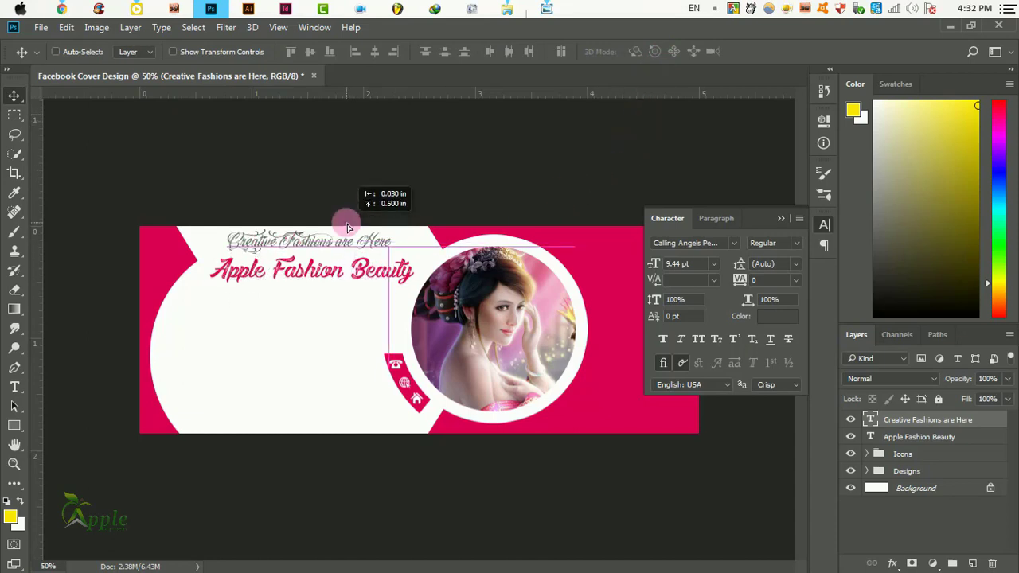
pyautogui.press('Right')
pyautogui.press('Right')
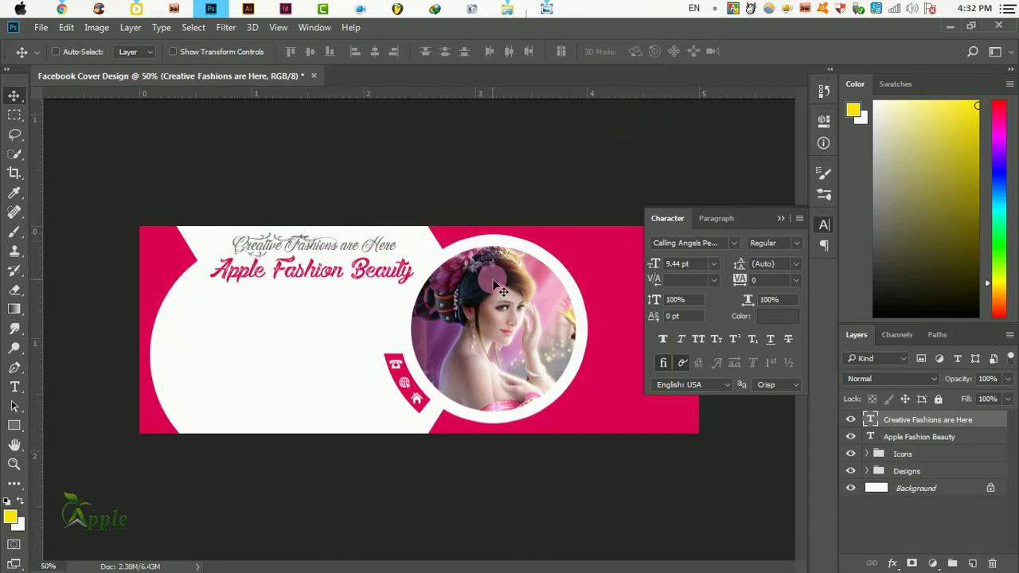
pyautogui.press('Right')
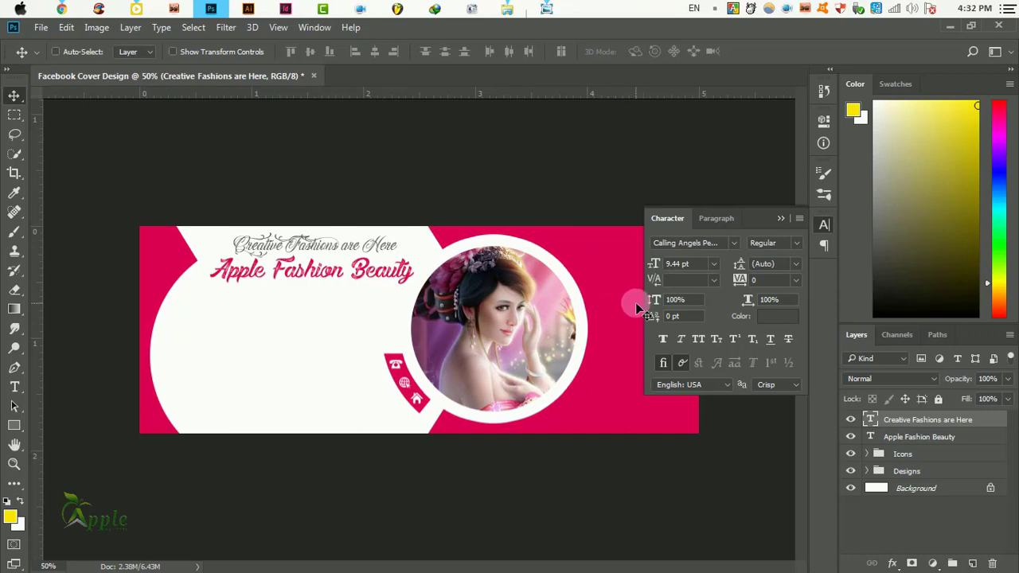
pyautogui.click(781, 218)
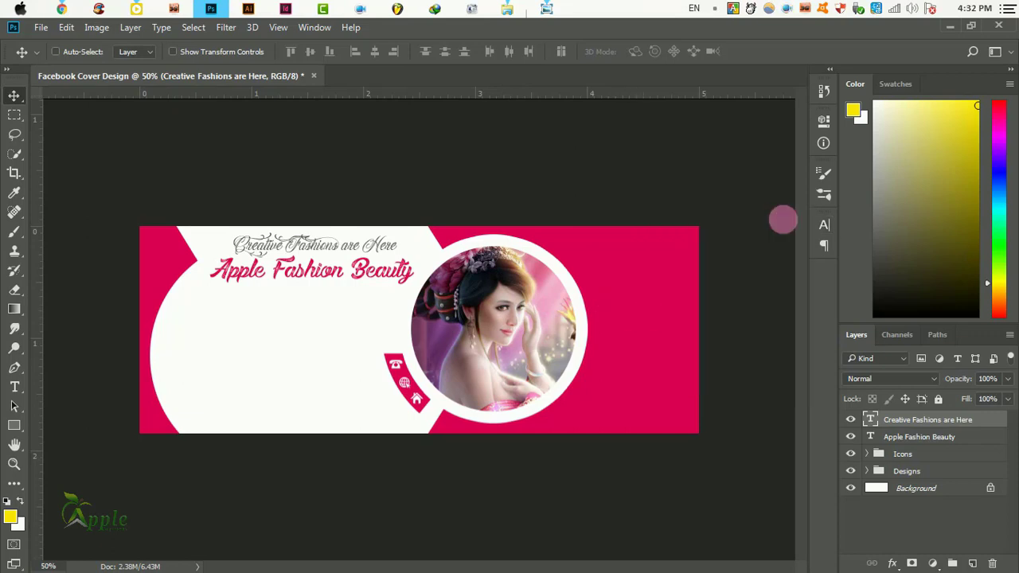
pyautogui.keyDown('shift'); pyautogui.click(922, 437); pyautogui.keyUp('shift')
pyautogui.moveTo(356, 260); pyautogui.dragTo(351, 275)
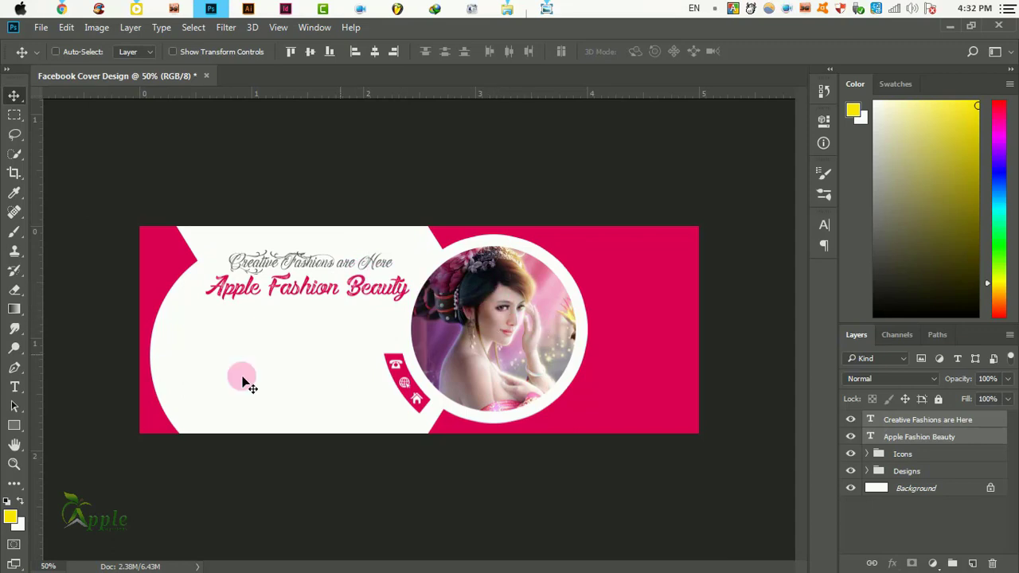
# Type the tagline 'Only for Women but will be for Man' on the cover's left, fixing typos
pyautogui.click(13, 390)
pyautogui.click(180, 350)
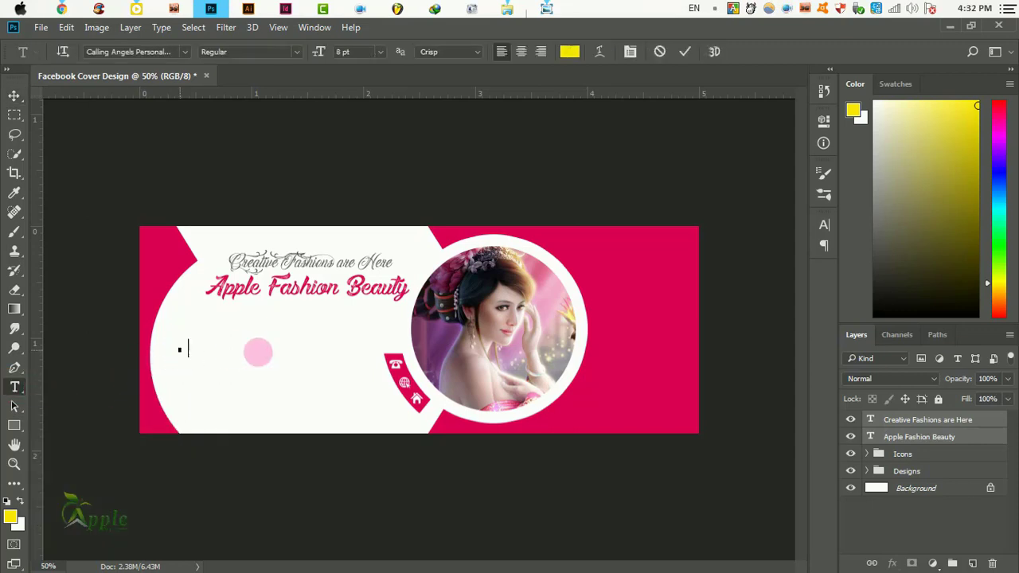
pyautogui.write('Address')
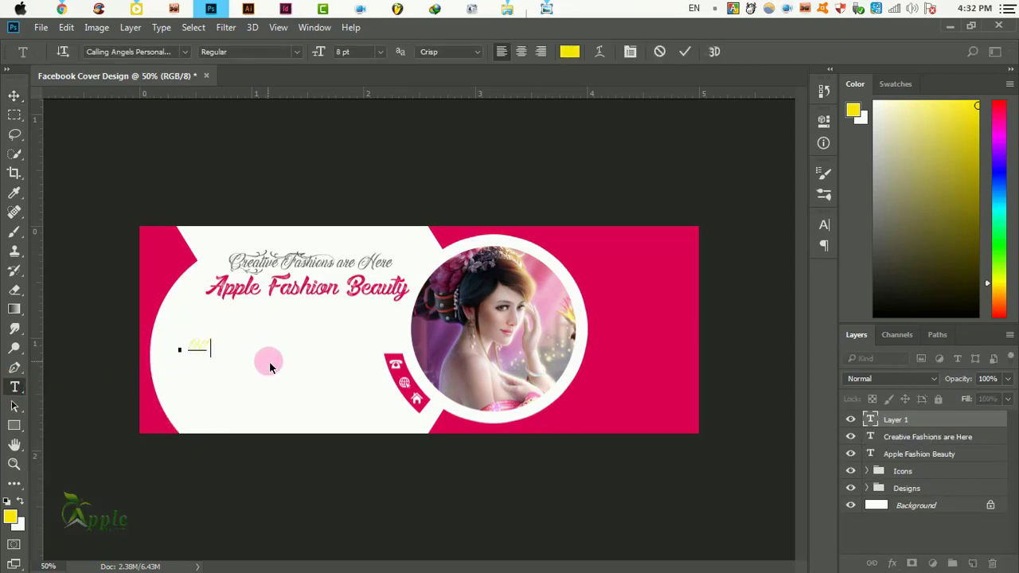
pyautogui.write('ss W')
pyautogui.write('W')
pyautogui.press('BackSpace')
pyautogui.write('is')
pyautogui.write('t still be')
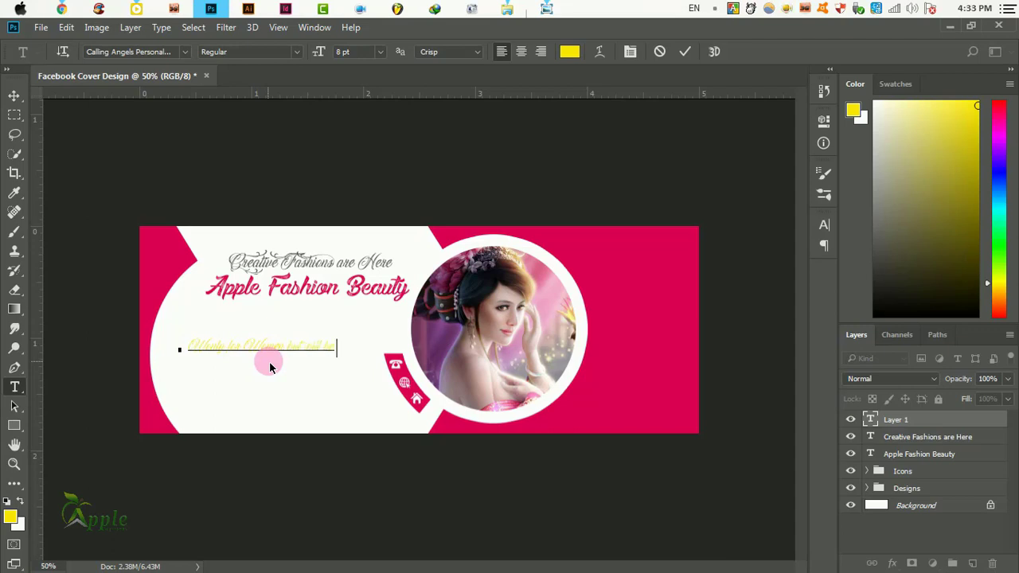
pyautogui.write(' les M')
pyautogui.write('en')
pyautogui.press('ctrl')
pyautogui.hotkey('ctrl', 'a')
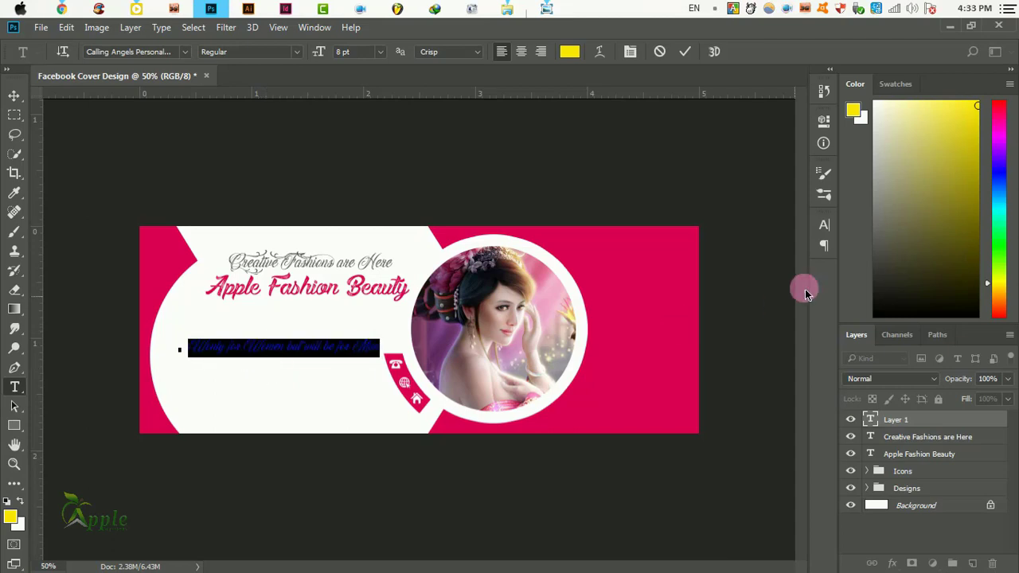
pyautogui.click(825, 224)
# Set the tagline to the Akrobat font in near-black #131313
pyautogui.click(727, 234)
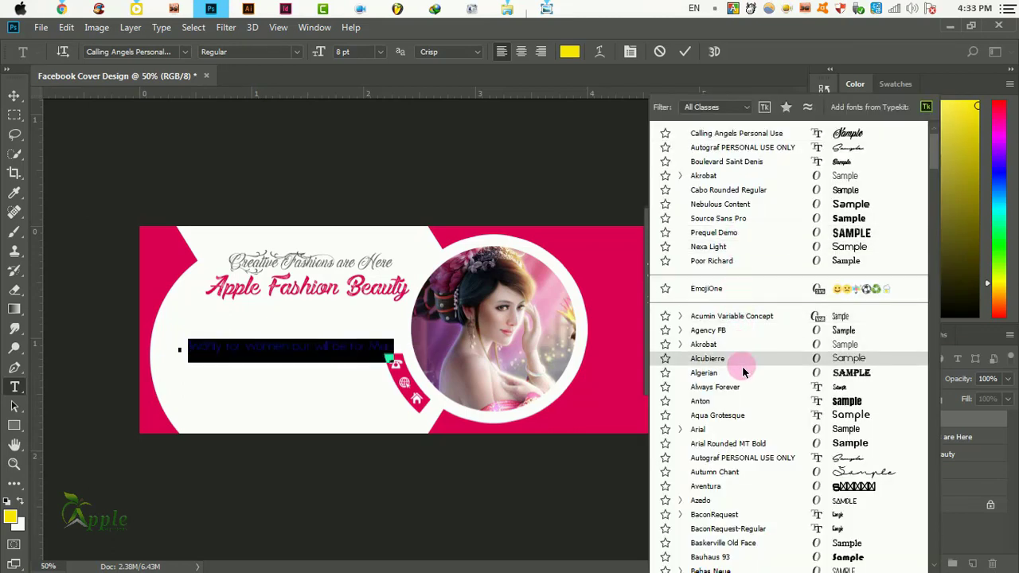
pyautogui.click(753, 344)
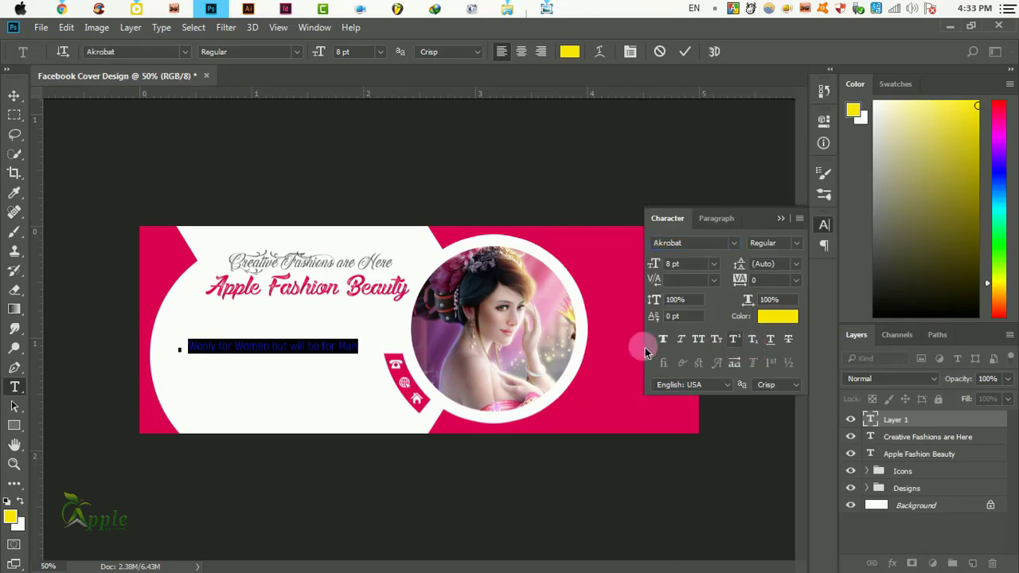
pyautogui.click(774, 317)
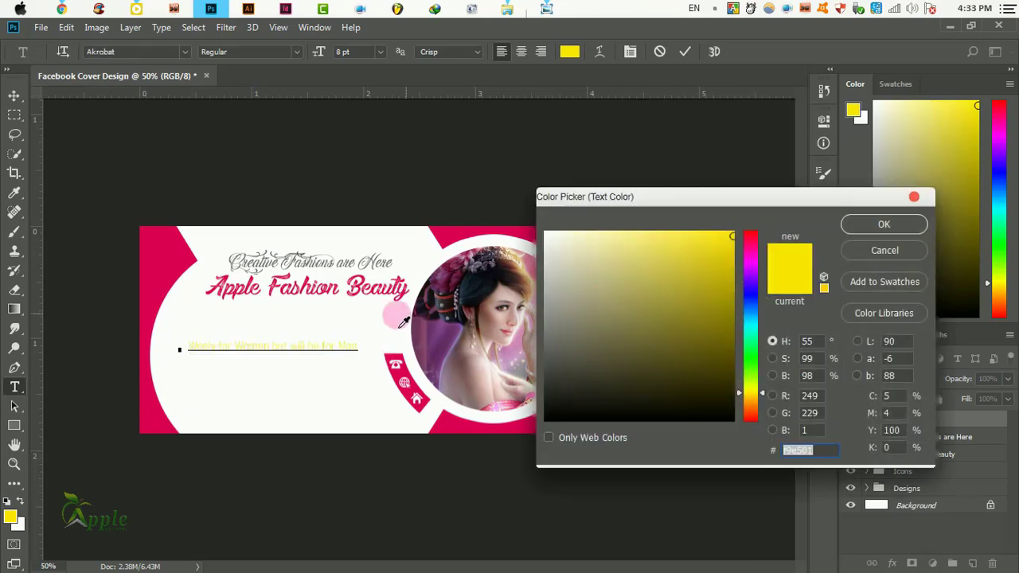
pyautogui.click(553, 410)
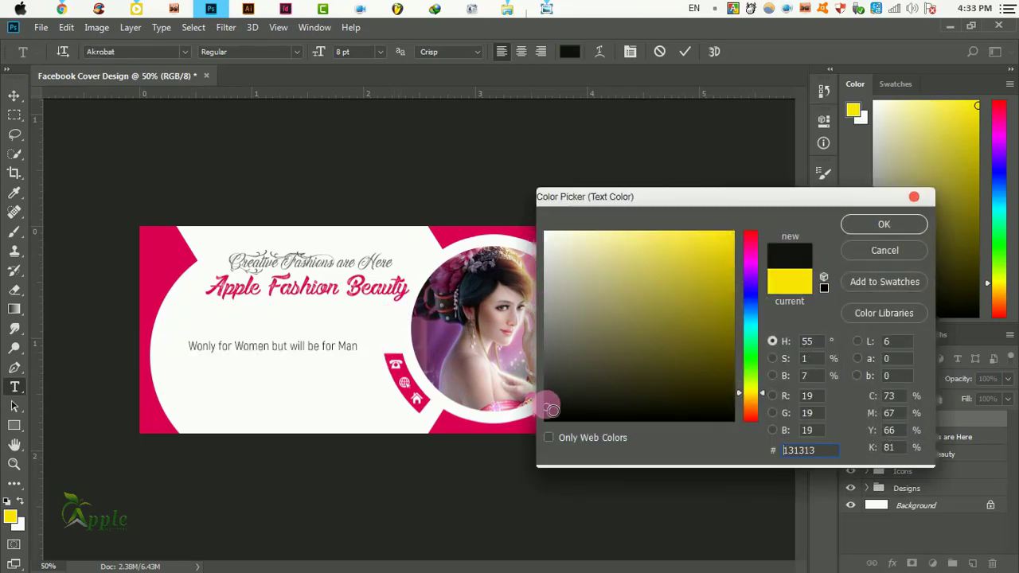
pyautogui.click(853, 223)
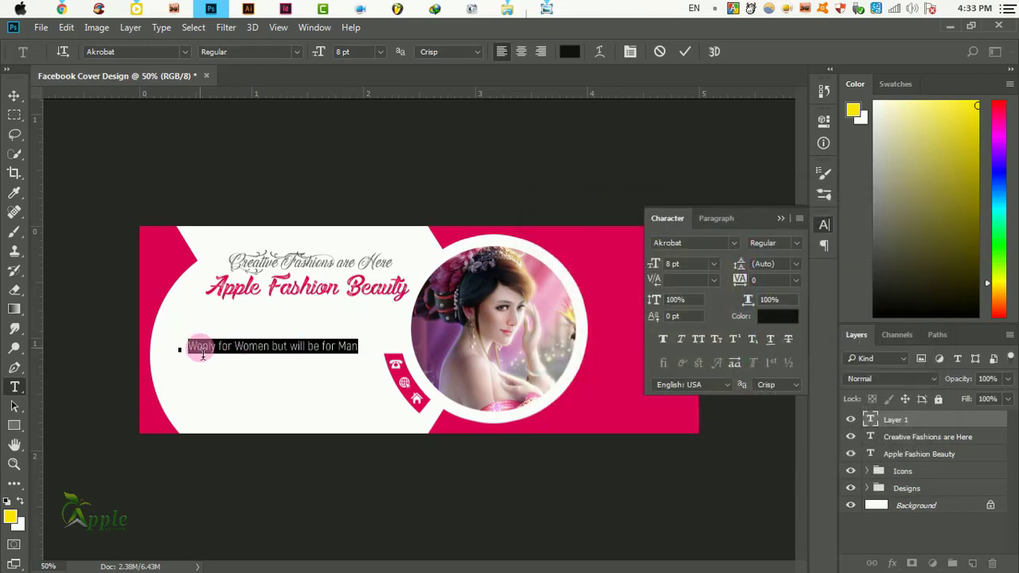
# Delete the stray W at the tagline's start and commit the text
pyautogui.click(203, 355)
pyautogui.press('BackSpace')
pyautogui.write('On')
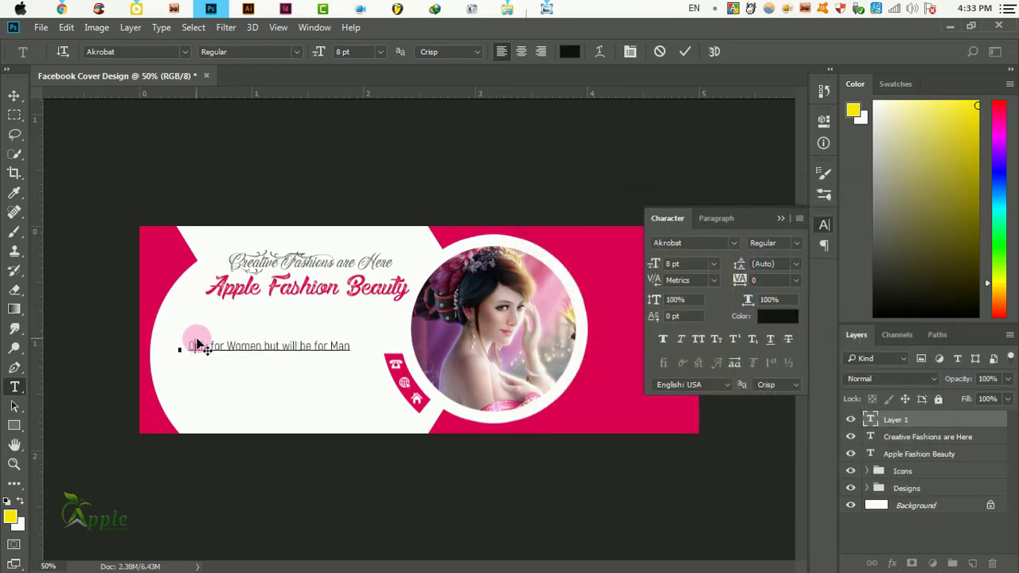
pyautogui.click(687, 51)
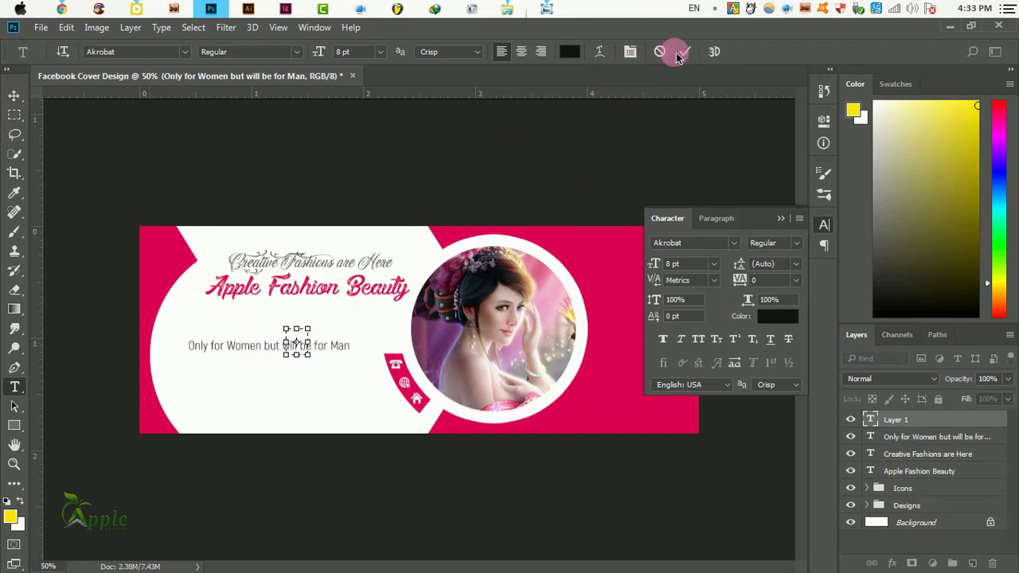
# Move the tagline under Apple Fashion Beauty and widen its tracking to 260
pyautogui.click(14, 95)
pyautogui.moveTo(357, 329); pyautogui.dragTo(399, 291)
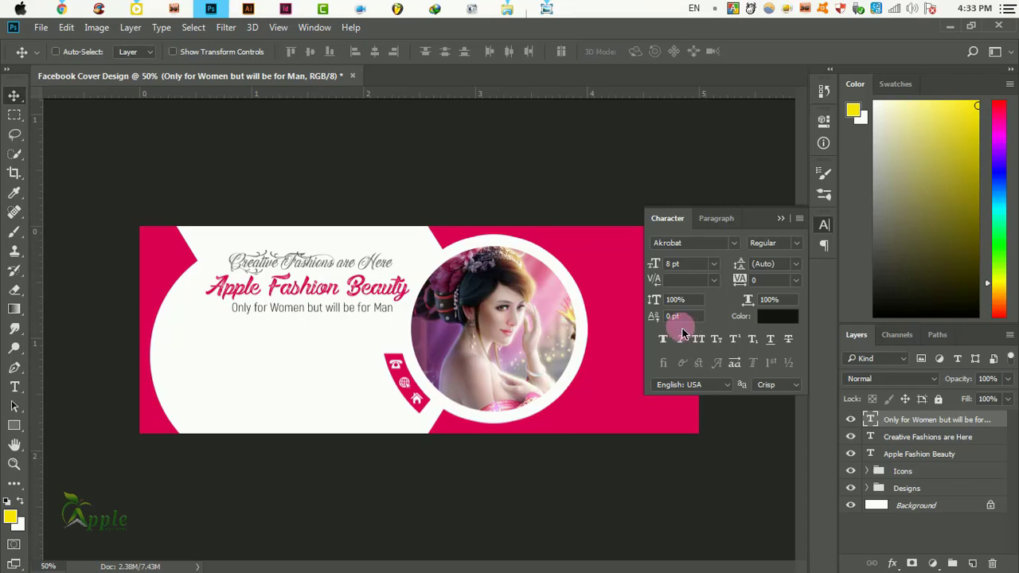
pyautogui.moveTo(747, 285); pyautogui.dragTo(756, 287)
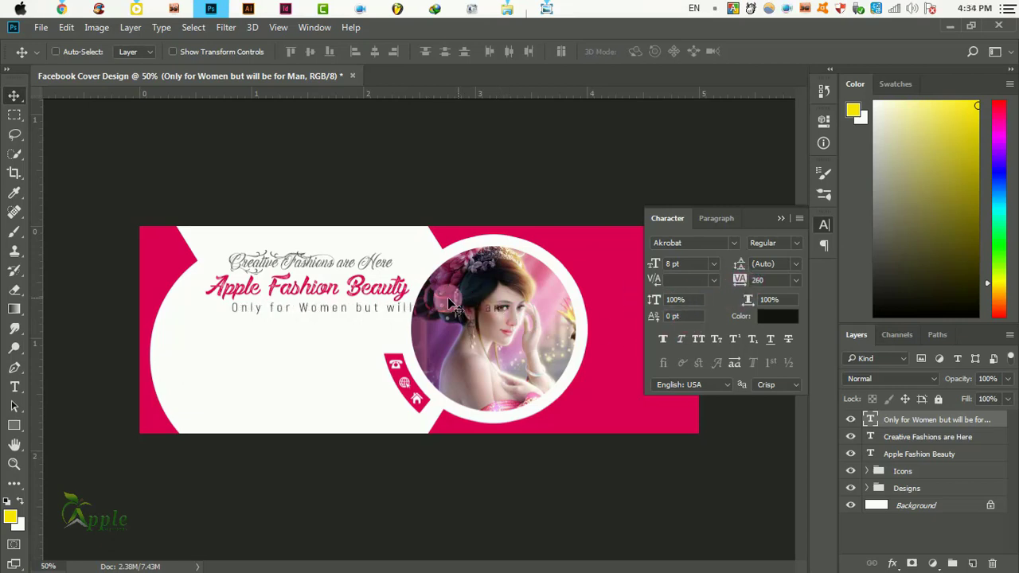
pyautogui.moveTo(301, 291); pyautogui.dragTo(275, 293)
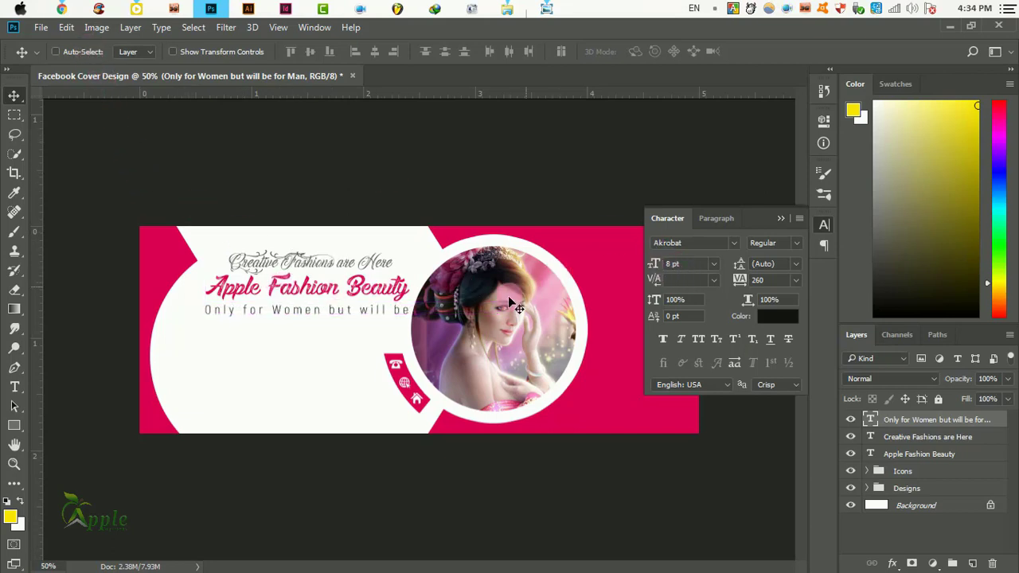
# Shrink the tagline to about 70 percent and centre it under the heading
pyautogui.hotkey('ctrl', 't')
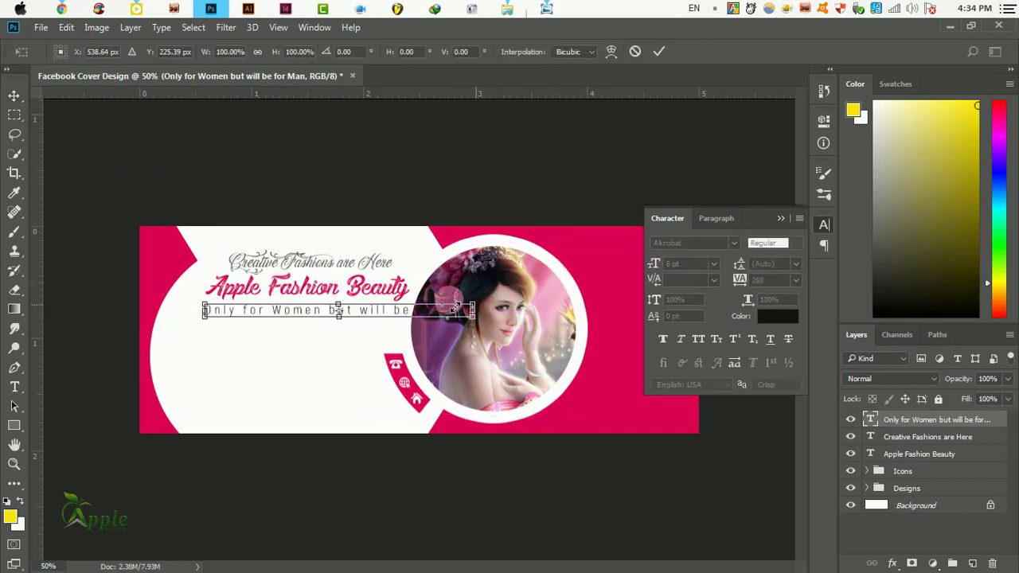
pyautogui.moveTo(456, 306); pyautogui.dragTo(397, 313)
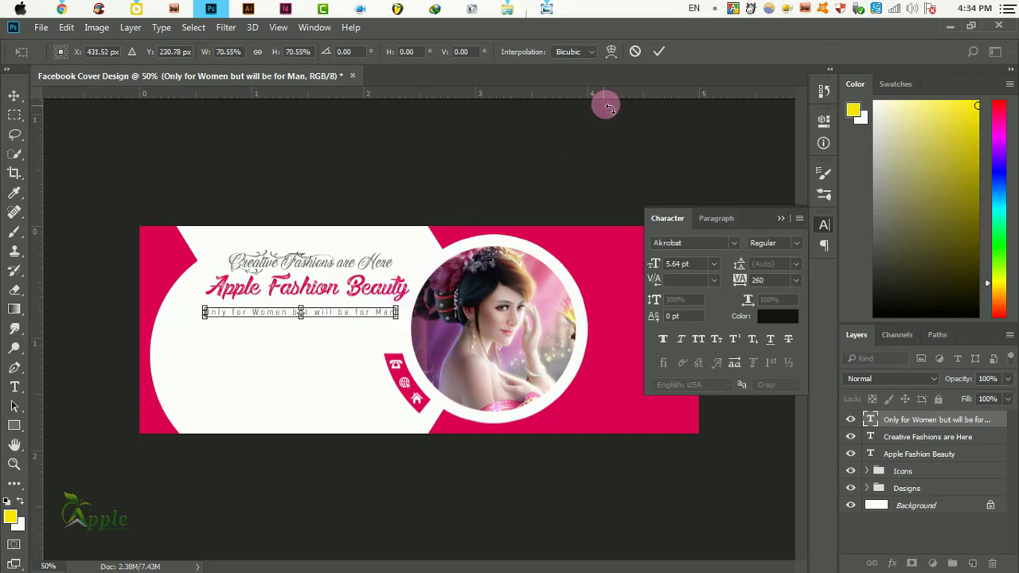
pyautogui.click(660, 53)
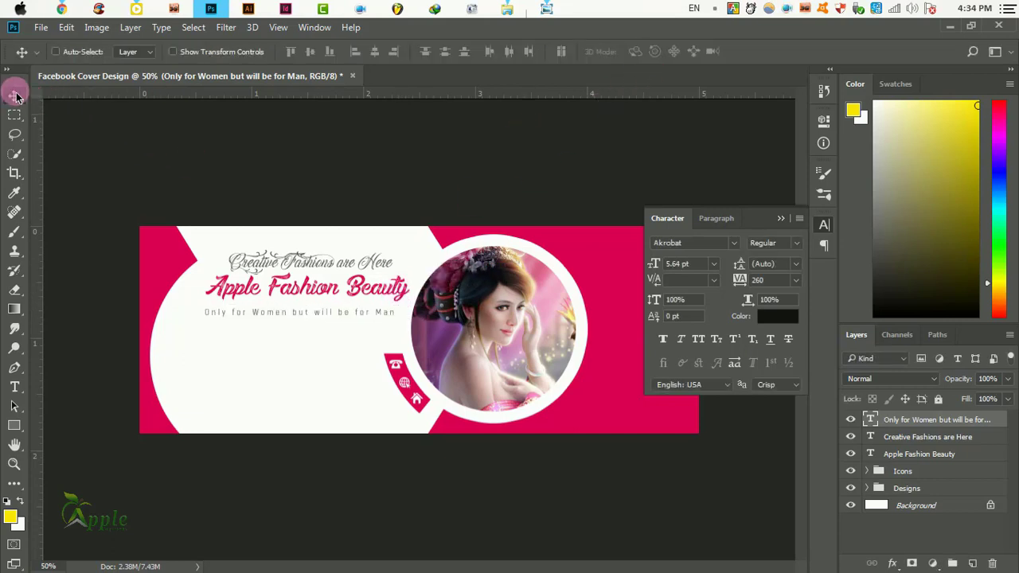
pyautogui.moveTo(306, 298); pyautogui.dragTo(311, 297)
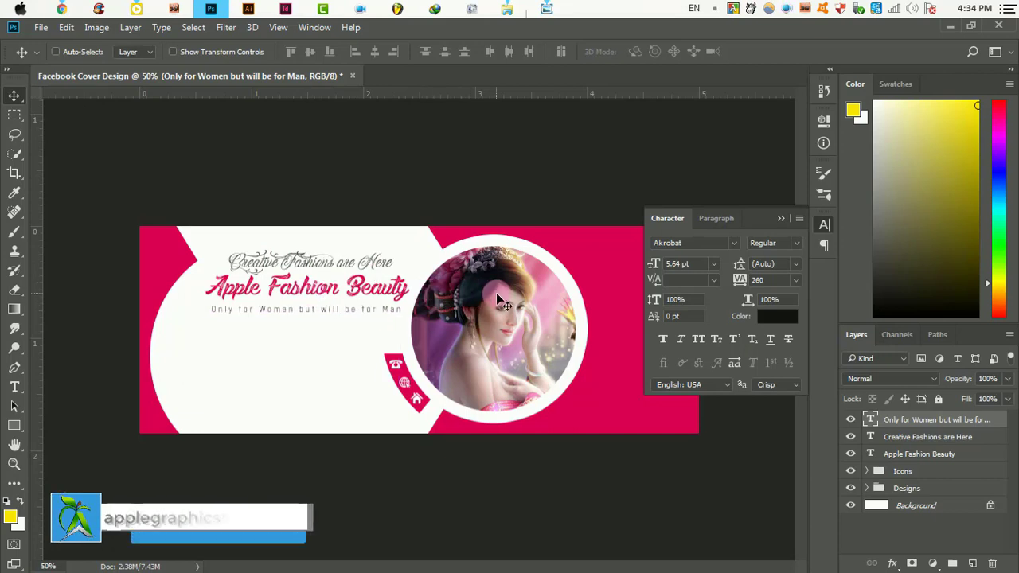
pyautogui.press('Right')
pyautogui.press('Right')
pyautogui.press('Right')
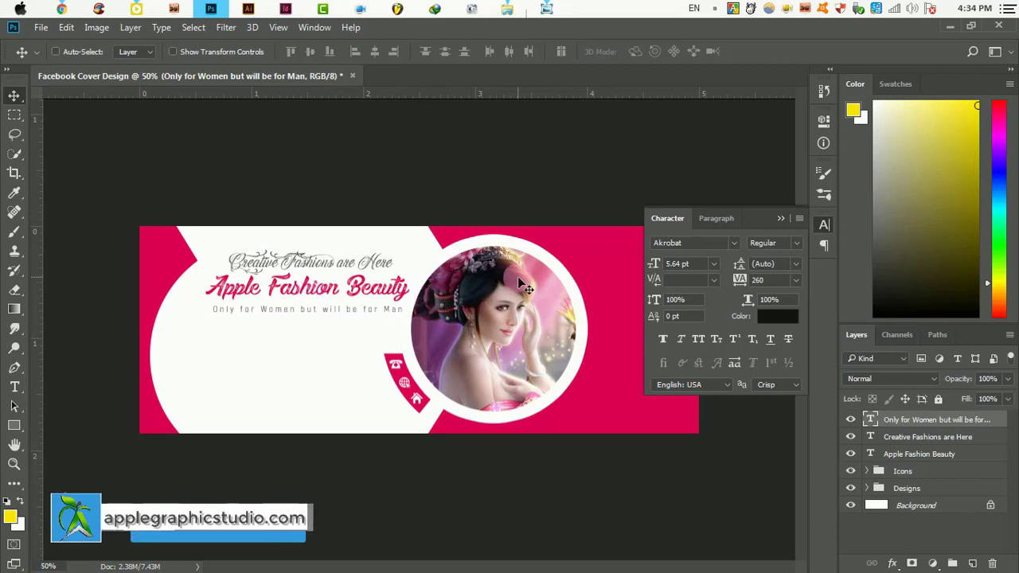
pyautogui.press('Left')
# Group the three heading text layers and name the group Head
pyautogui.click(781, 219)
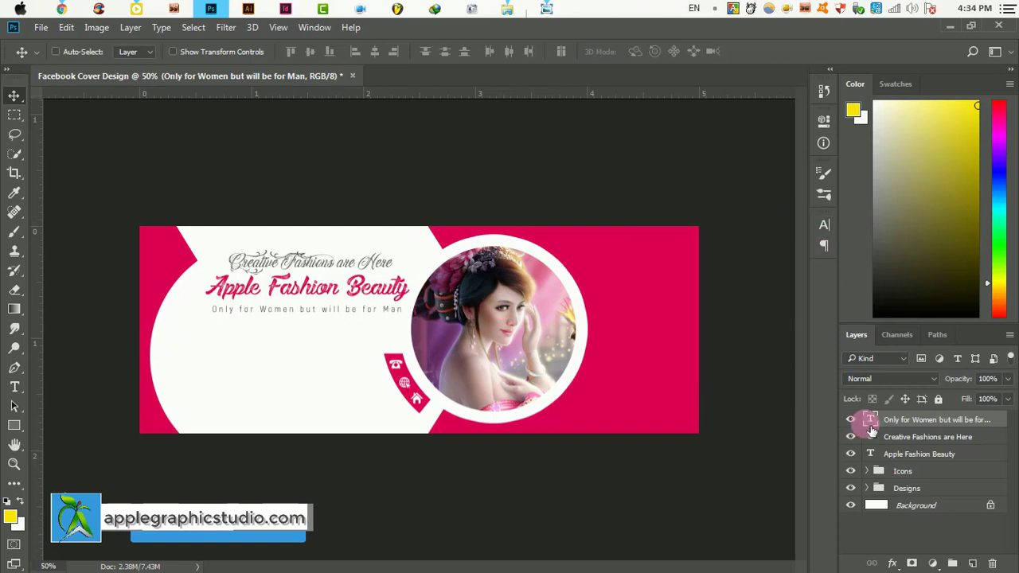
pyautogui.keyDown('shift'); pyautogui.click(908, 454); pyautogui.keyUp('shift')
pyautogui.hotkey('ctrl', 'g')
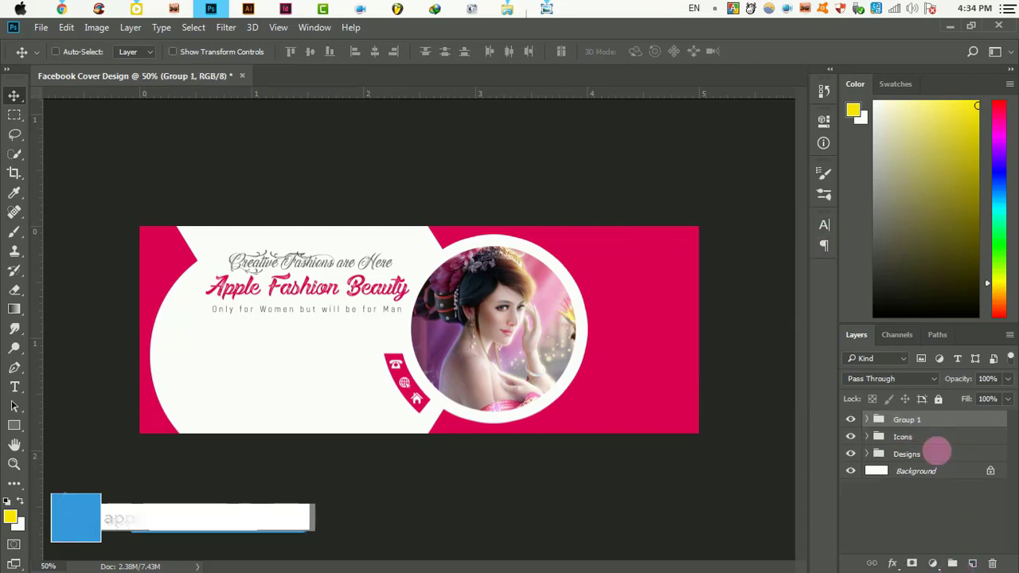
pyautogui.doubleClick(920, 420)
pyautogui.write('Head')
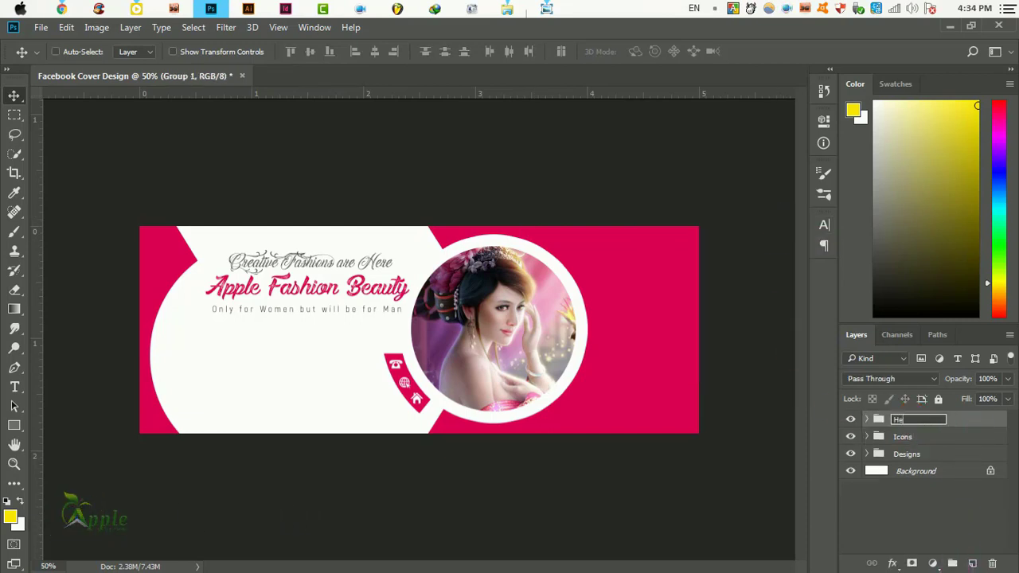
pyautogui.press('Return')
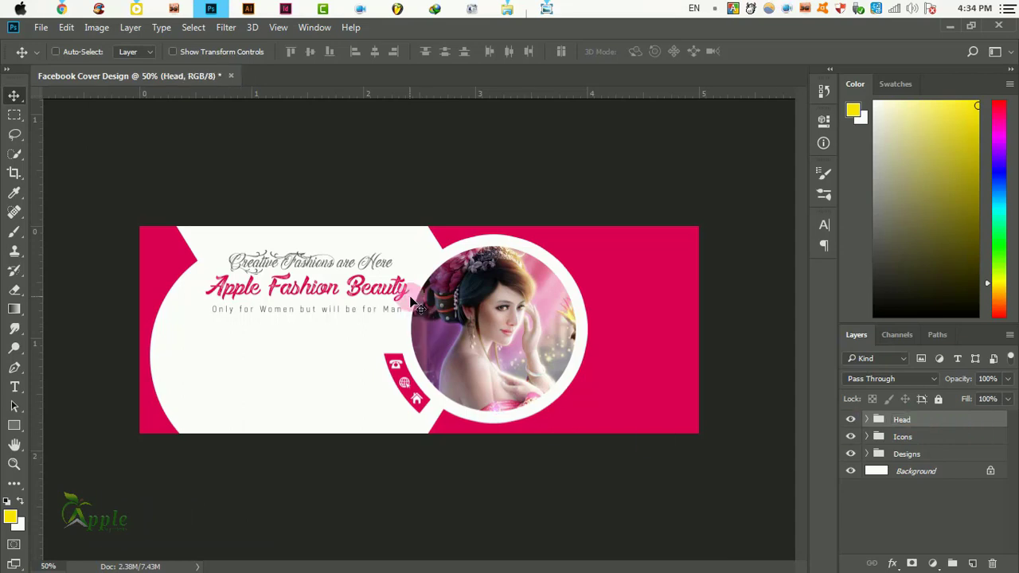
# Shrink the Head group slightly and settle it back at the top
pyautogui.hotkey('ctrl', 't')
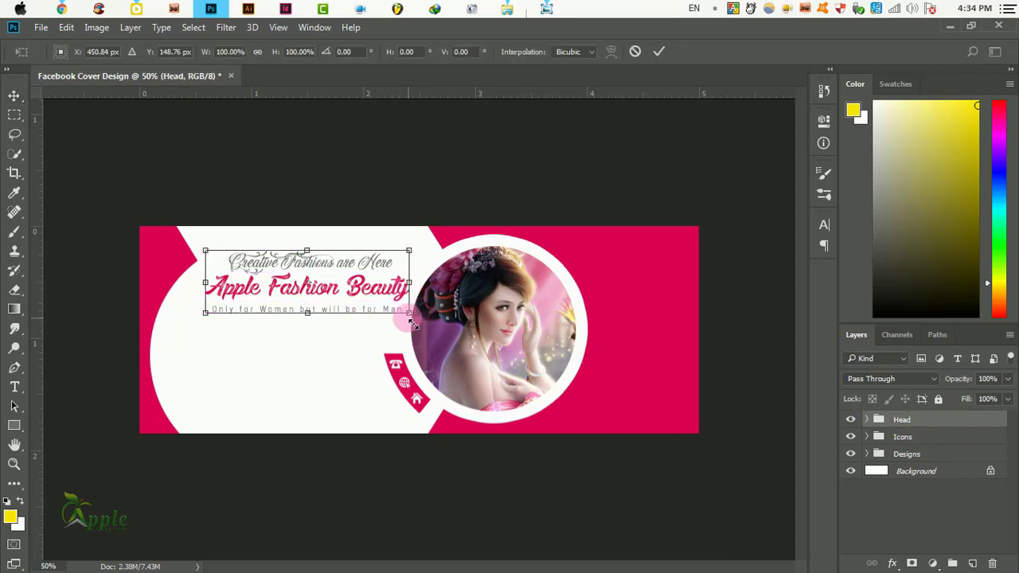
pyautogui.moveTo(410, 322); pyautogui.dragTo(400, 316)
pyautogui.click(658, 51)
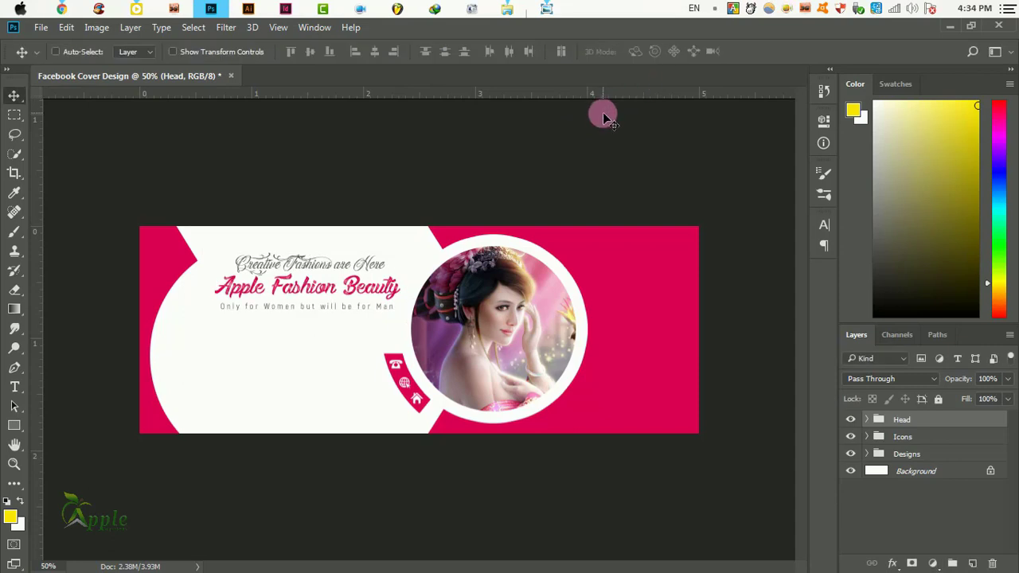
pyautogui.press('Left')
pyautogui.press('Left')
pyautogui.press('Left')
pyautogui.press('Left')
pyautogui.press('Left')
pyautogui.press('Left')
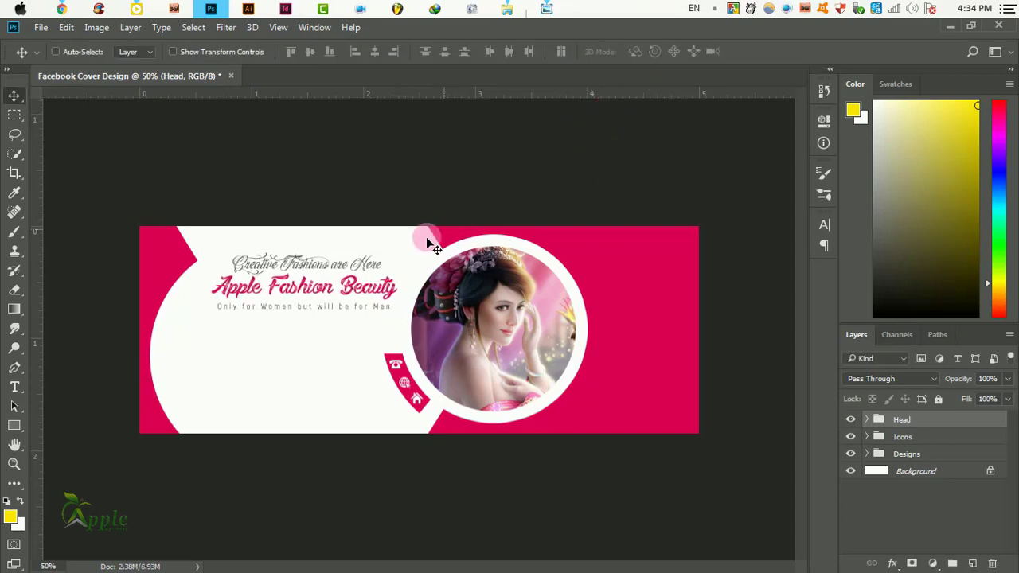
pyautogui.moveTo(320, 302); pyautogui.dragTo(291, 374)
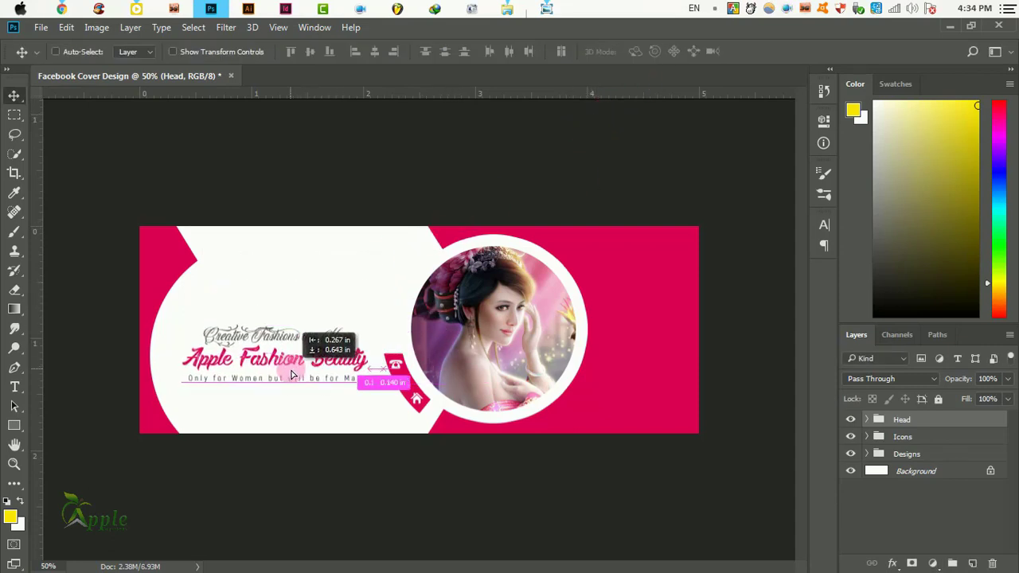
pyautogui.moveTo(371, 318); pyautogui.dragTo(401, 245)
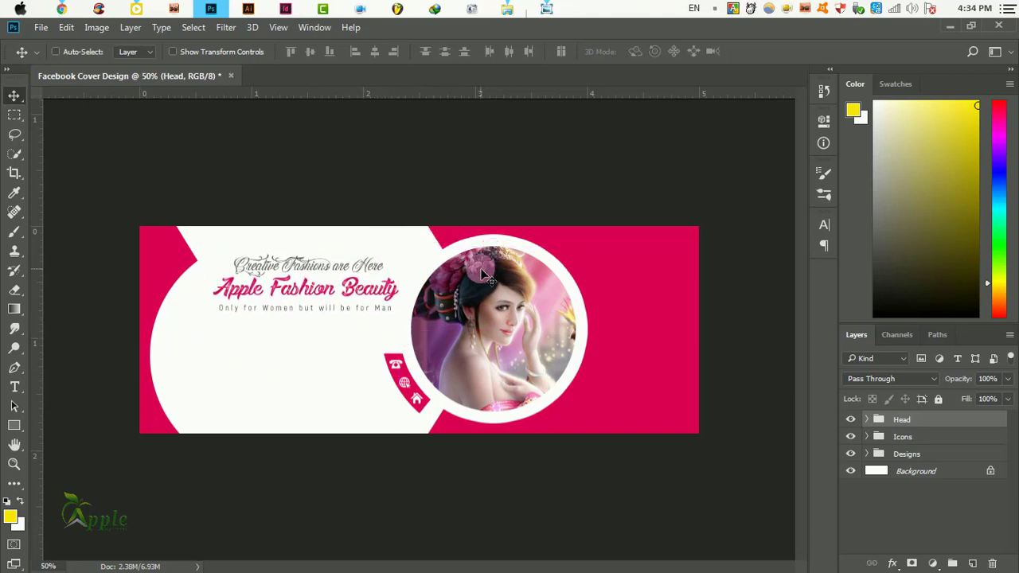
# Enlarge the Head group by about 14 percent
pyautogui.hotkey('ctrl', 't')
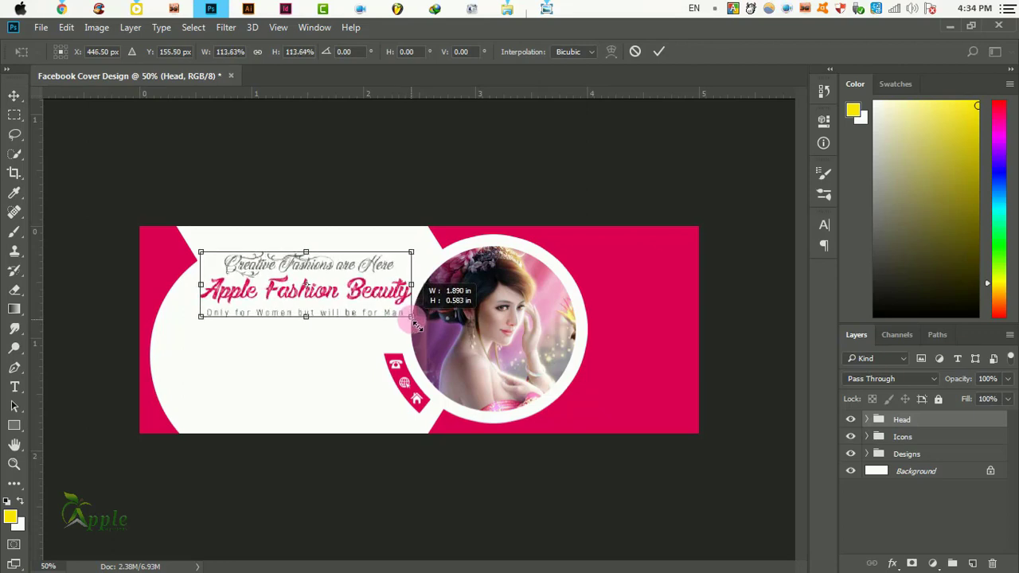
pyautogui.moveTo(407, 318); pyautogui.dragTo(415, 320)
pyautogui.click(661, 54)
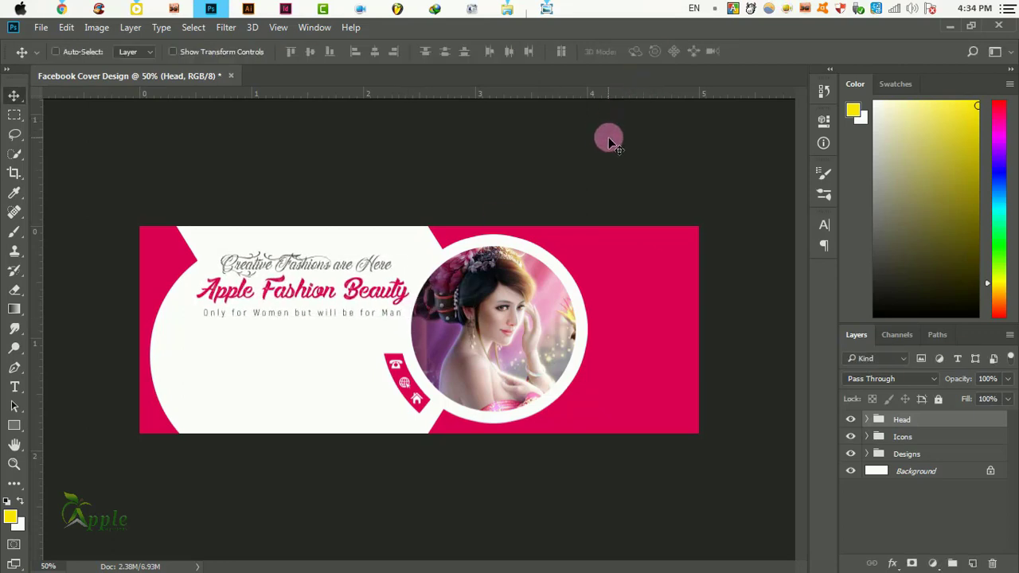
pyautogui.click(320, 362)
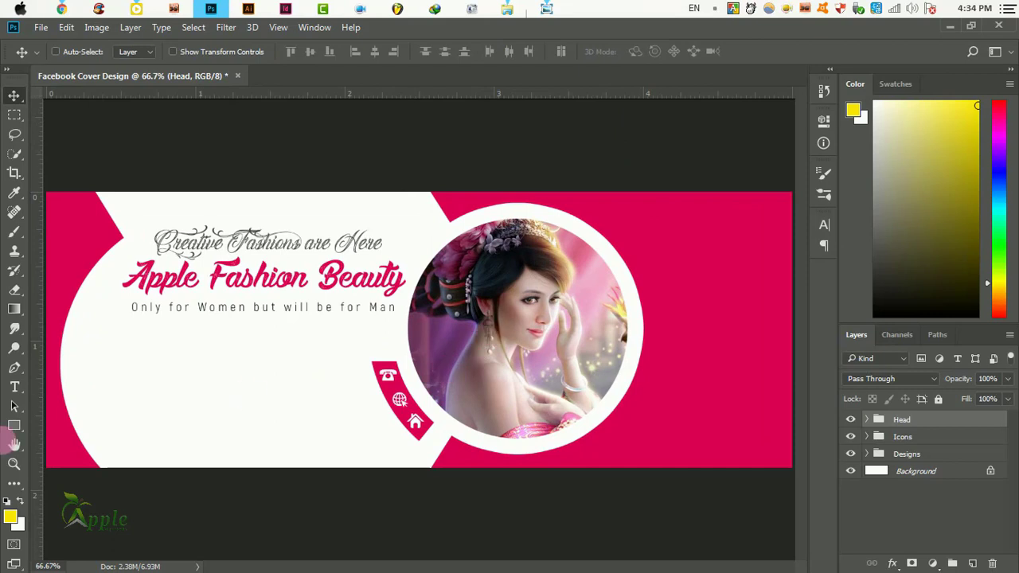
# Type the phone number on a new text line below the heading
pyautogui.click(14, 387)
pyautogui.click(184, 381)
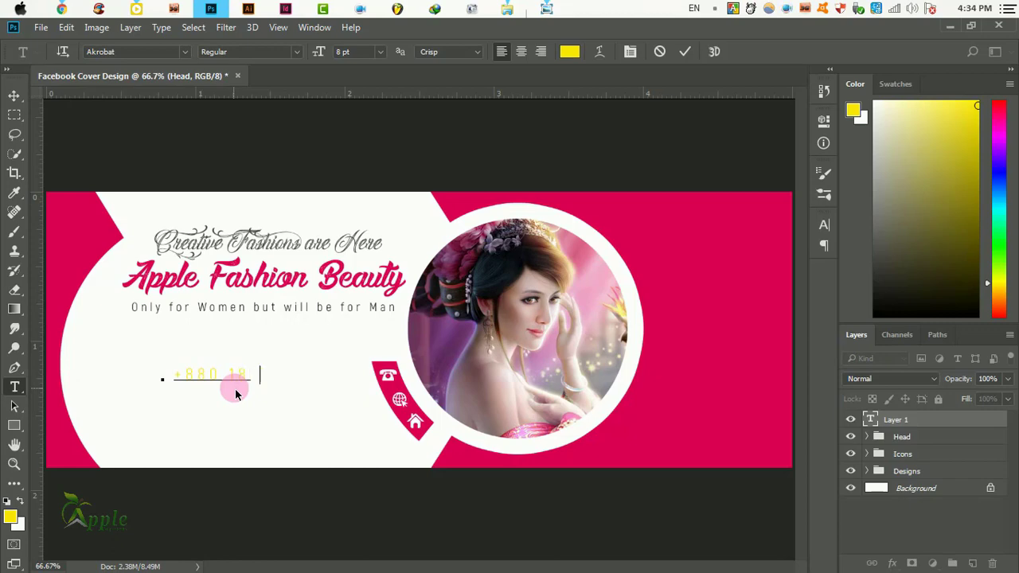
pyautogui.write('011706')
pyautogui.click(194, 29)
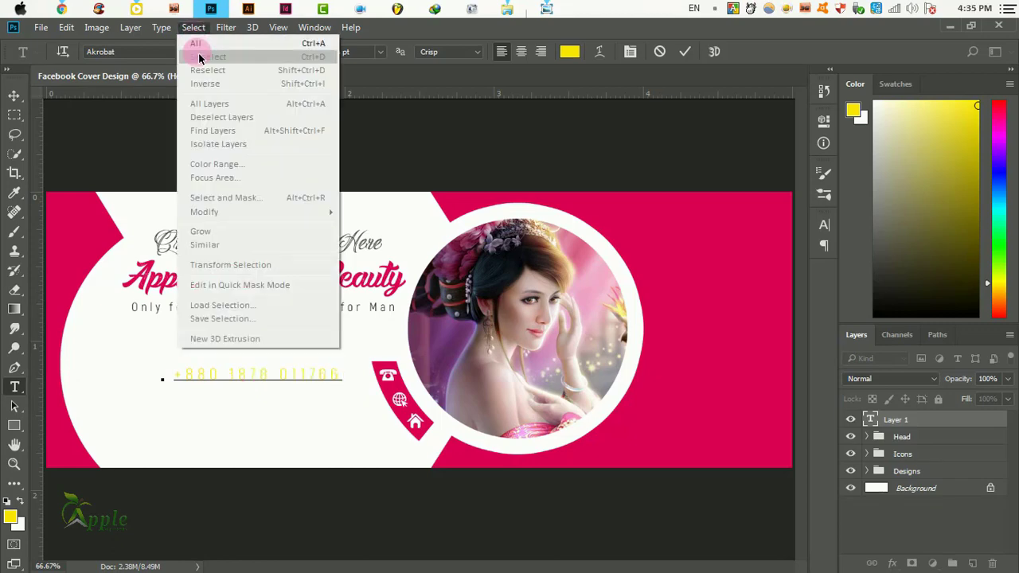
# Colour the phone number near-black #0d0d0d
pyautogui.click(825, 224)
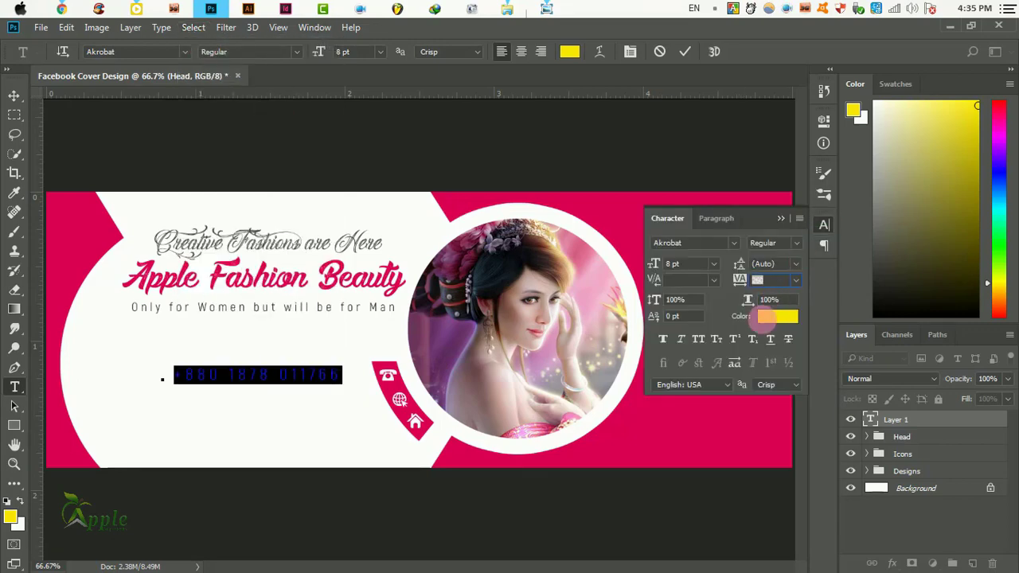
pyautogui.click(774, 317)
pyautogui.click(88, 249)
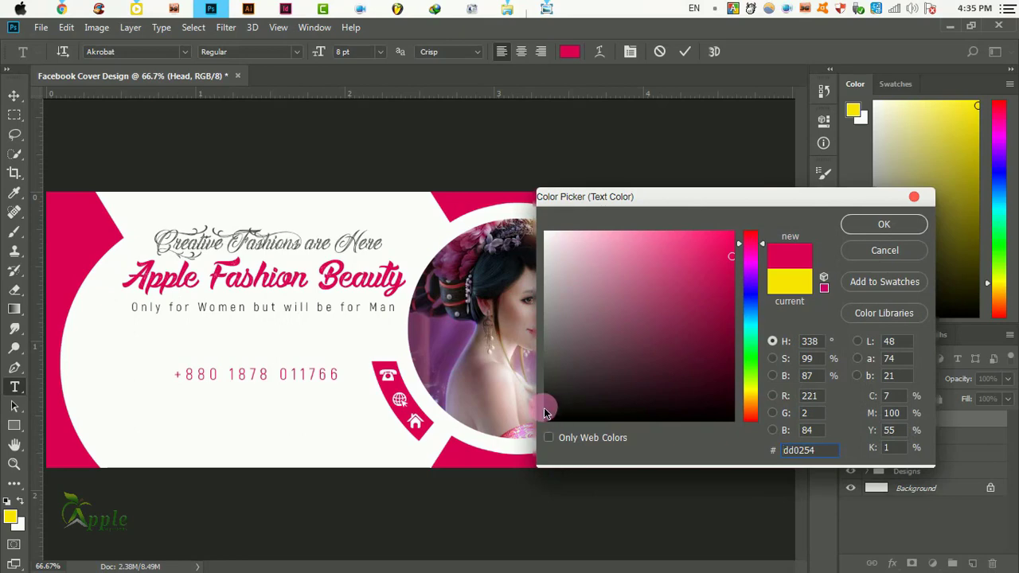
pyautogui.click(550, 409)
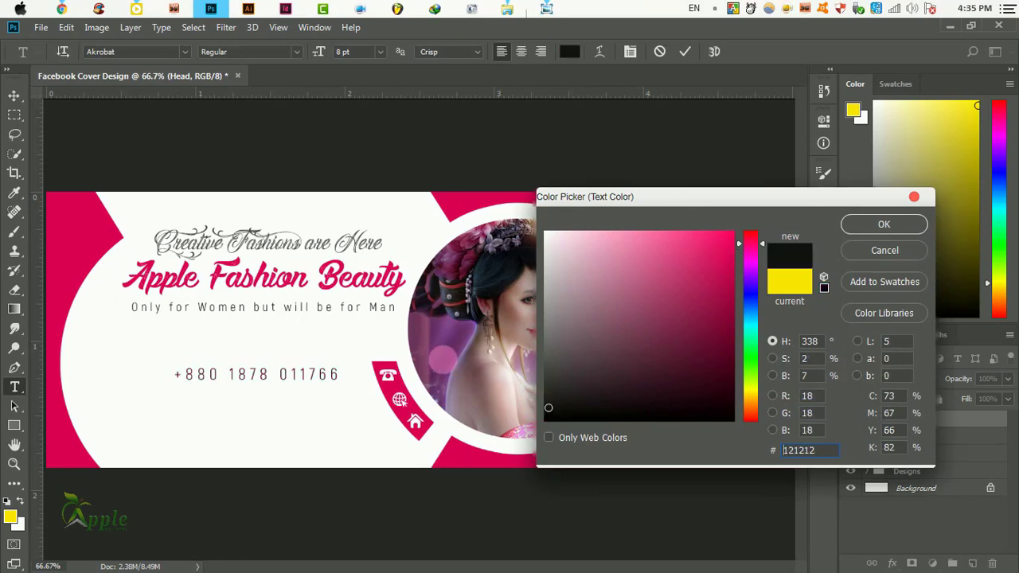
pyautogui.click(82, 223)
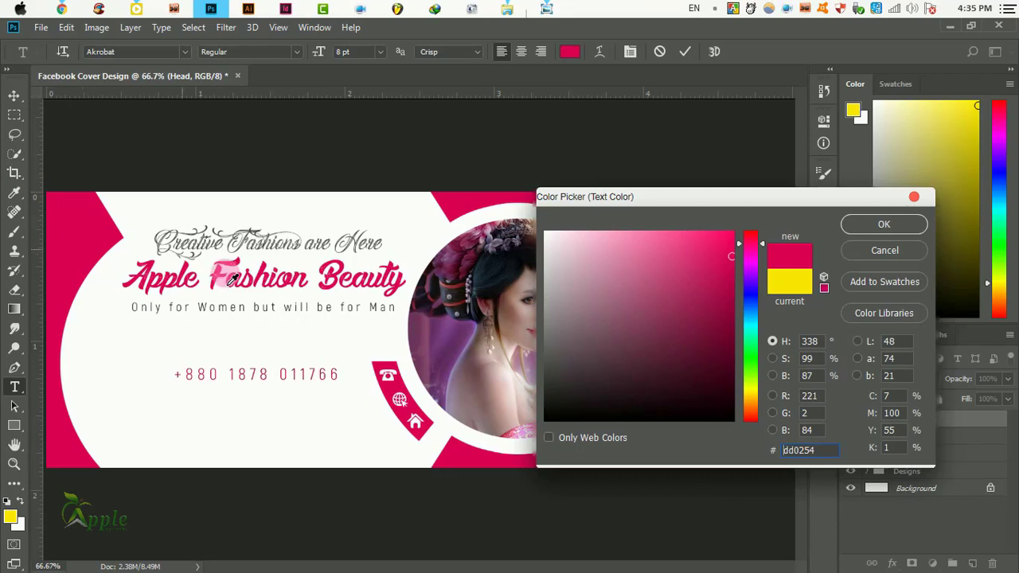
pyautogui.click(546, 412)
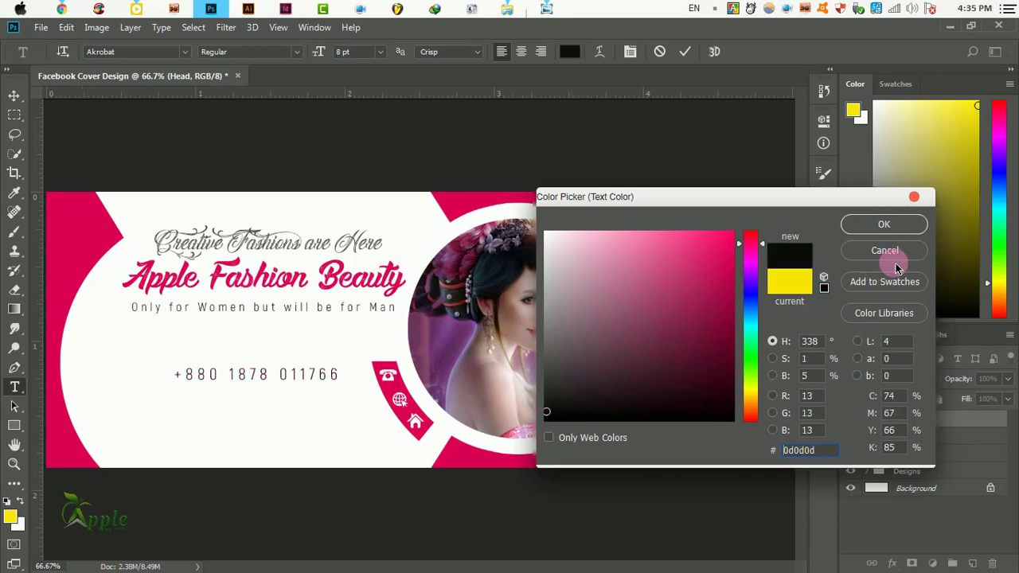
pyautogui.click(884, 224)
# Set the phone number's tracking to 0 and commit the edit
pyautogui.write('100')
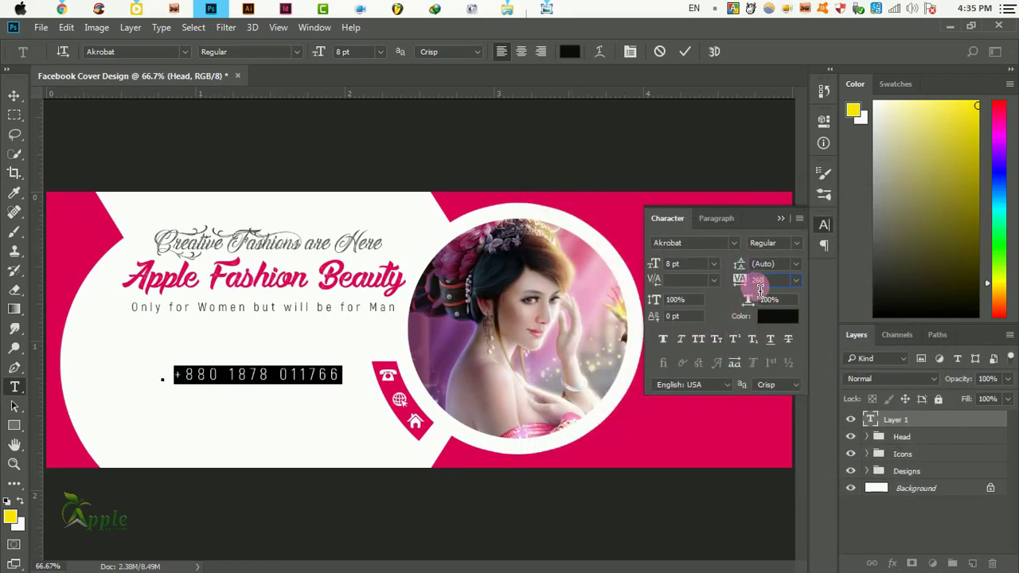
pyautogui.press('Return')
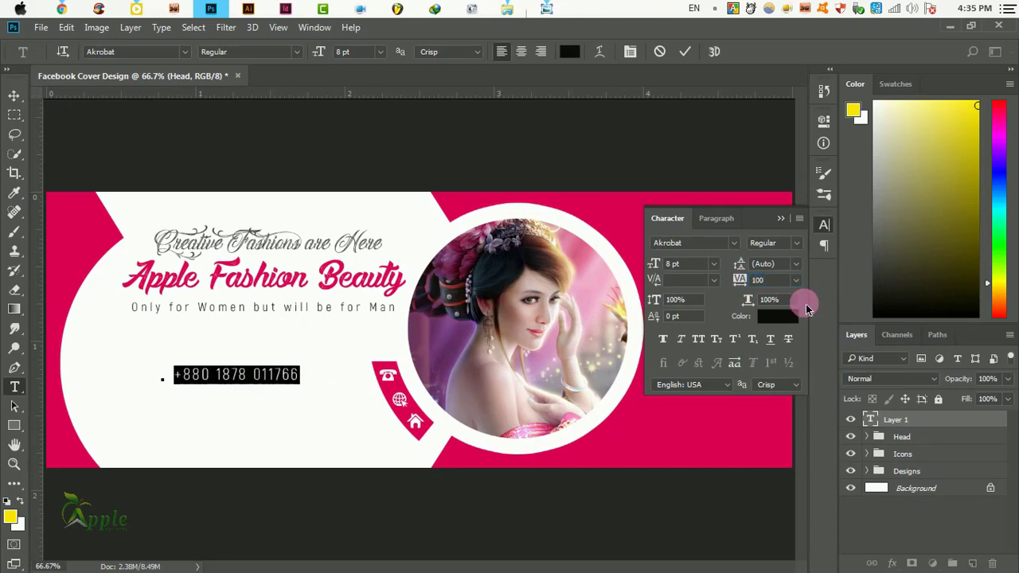
pyautogui.doubleClick(758, 280)
pyautogui.write('0')
pyautogui.press('Return')
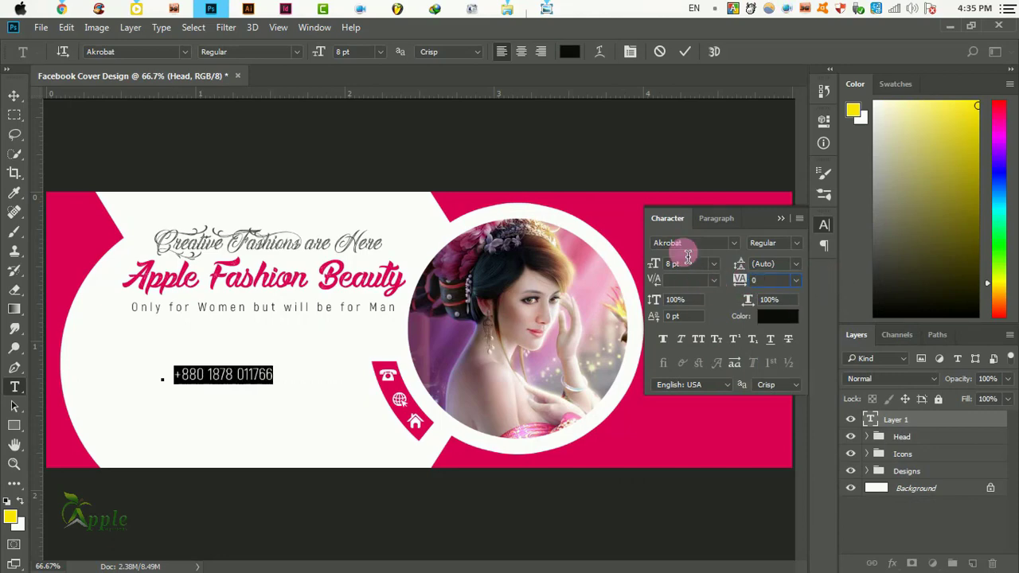
pyautogui.click(685, 51)
pyautogui.click(14, 96)
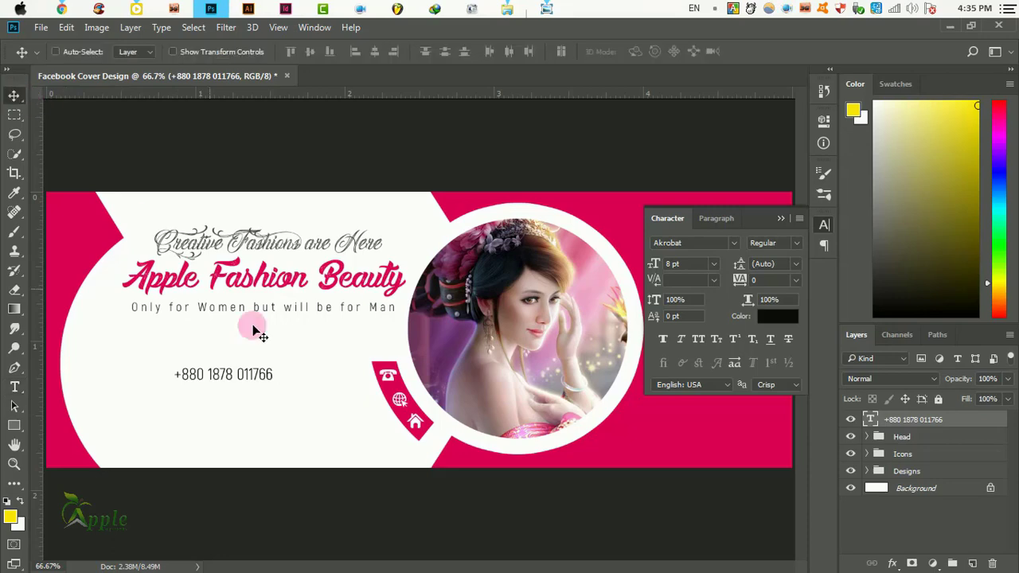
# Place the phone number beside the phone icon and duplicate it onto the line below
pyautogui.moveTo(253, 330); pyautogui.dragTo(341, 332)
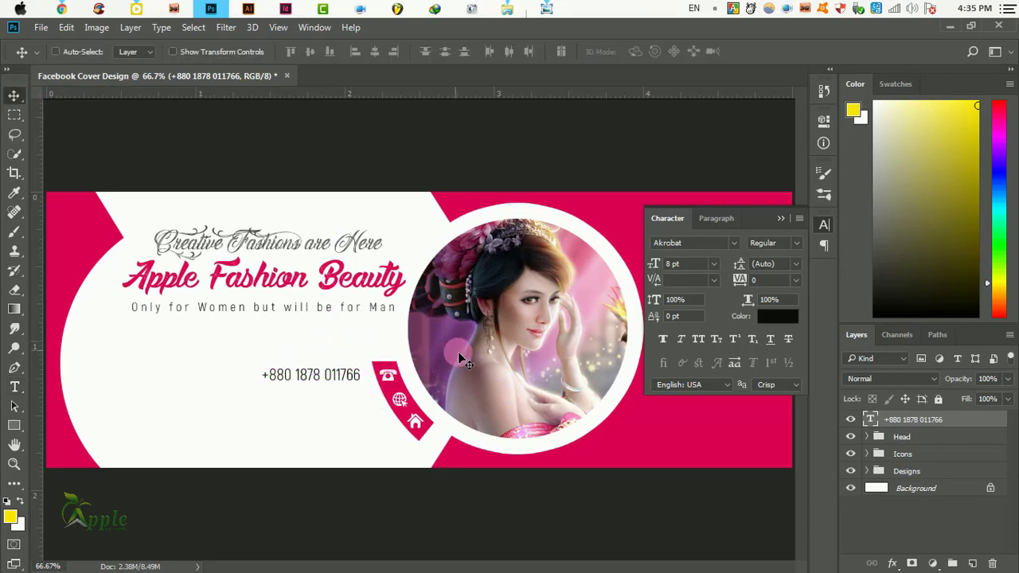
pyautogui.press('Right')
pyautogui.press('Right')
pyautogui.press('Right')
pyautogui.press('Right')
pyautogui.press('Right')
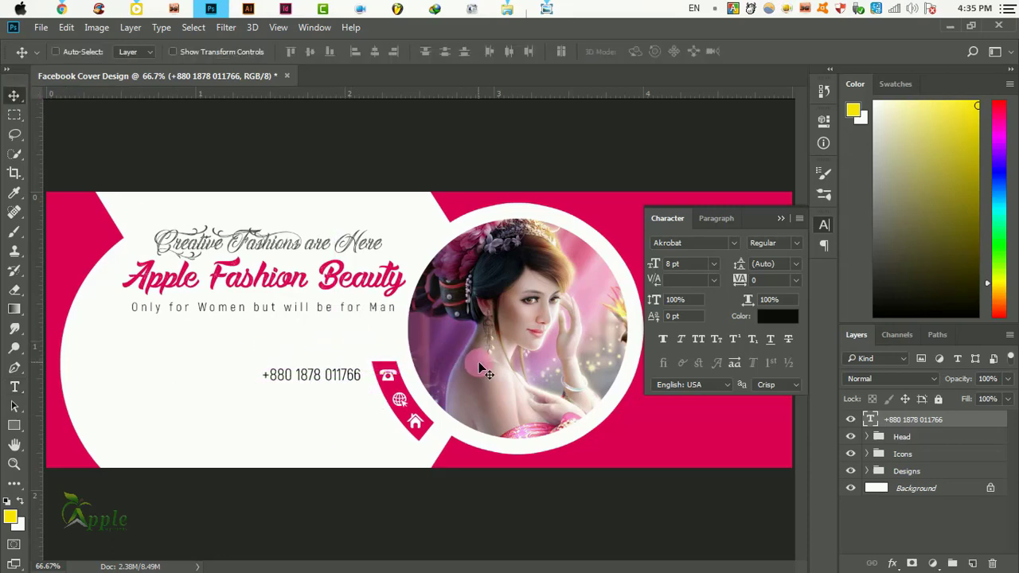
pyautogui.moveTo(312, 403); pyautogui.dragTo(312, 428)
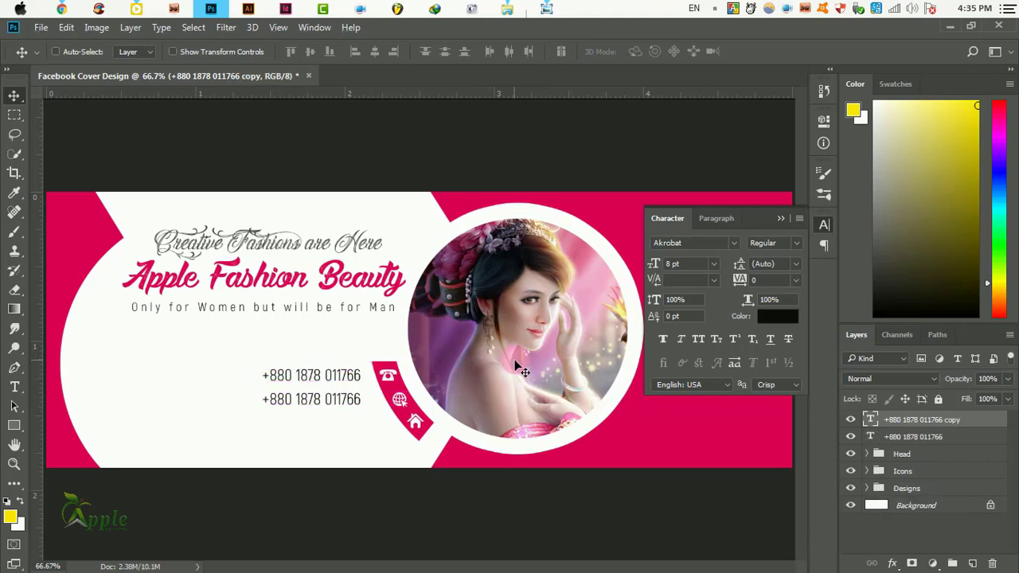
pyautogui.press('Down')
pyautogui.press('Down')
pyautogui.press('Down')
pyautogui.press('Down')
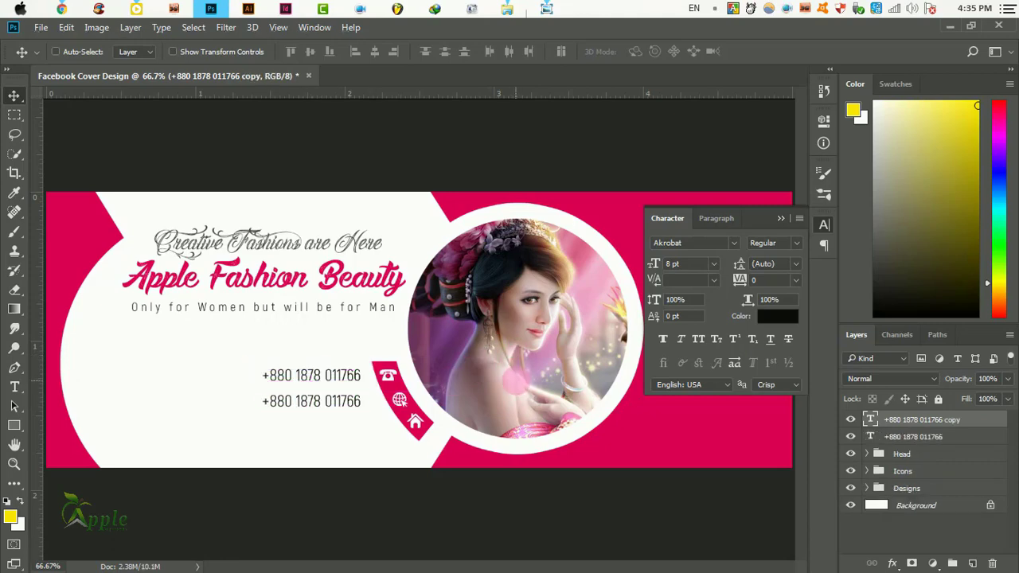
# Replace the copied phone number with the text applegraphicstudio.com
pyautogui.click(15, 387)
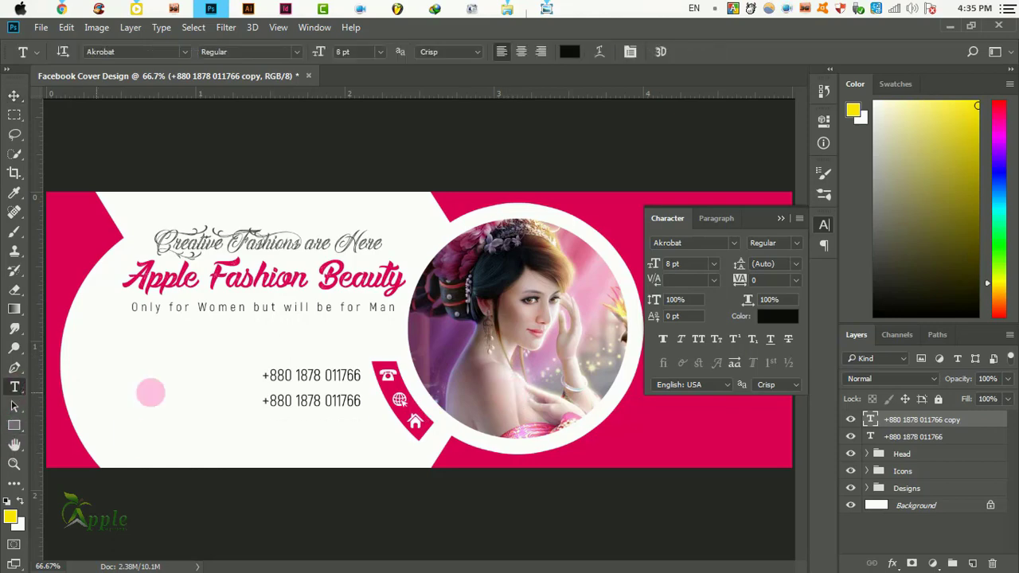
pyautogui.click(308, 403)
pyautogui.moveTo(262, 402); pyautogui.dragTo(413, 406)
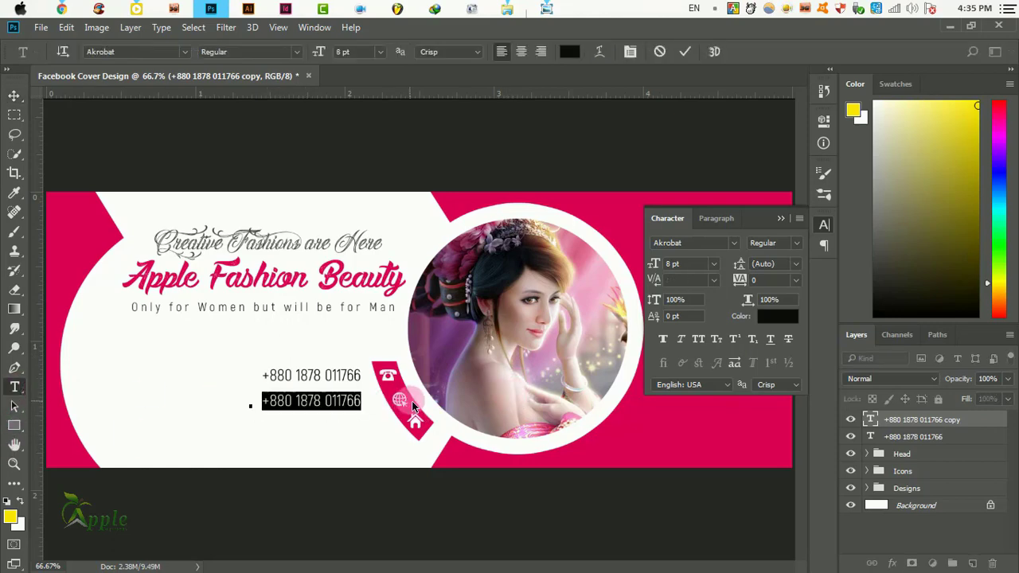
pyautogui.write('applegraphicstudio.com')
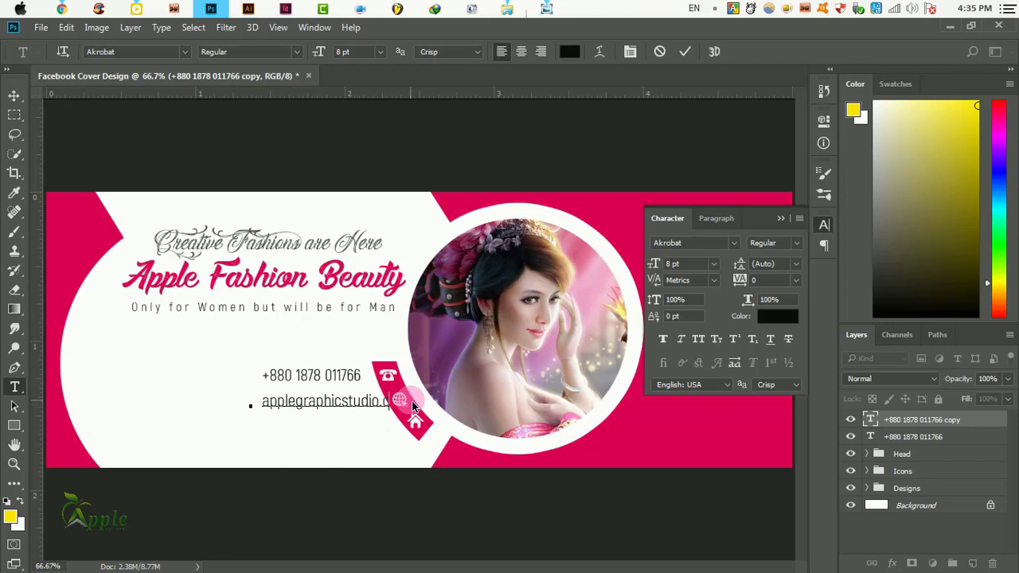
pyautogui.click(684, 51)
pyautogui.click(14, 95)
# Nudge the applegraphicstudio.com line left into alignment beside the globe icon
pyautogui.hotkey('shift', 'Left')
pyautogui.hotkey('shift', 'Left')
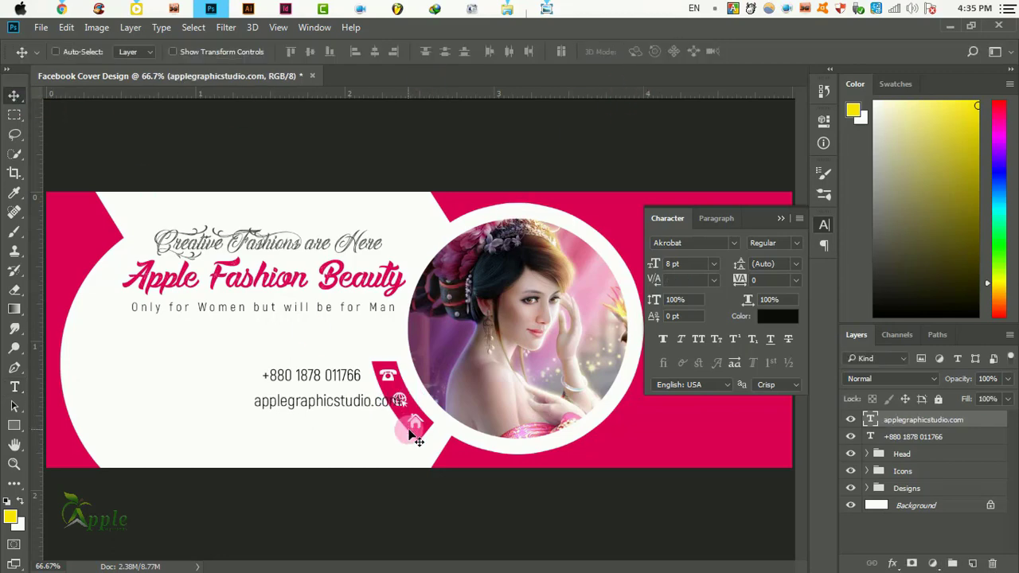
pyautogui.hotkey('shift', 'Left')
pyautogui.hotkey('shift', 'Left')
pyautogui.hotkey('shift', 'Left')
pyautogui.hotkey('shift', 'Left')
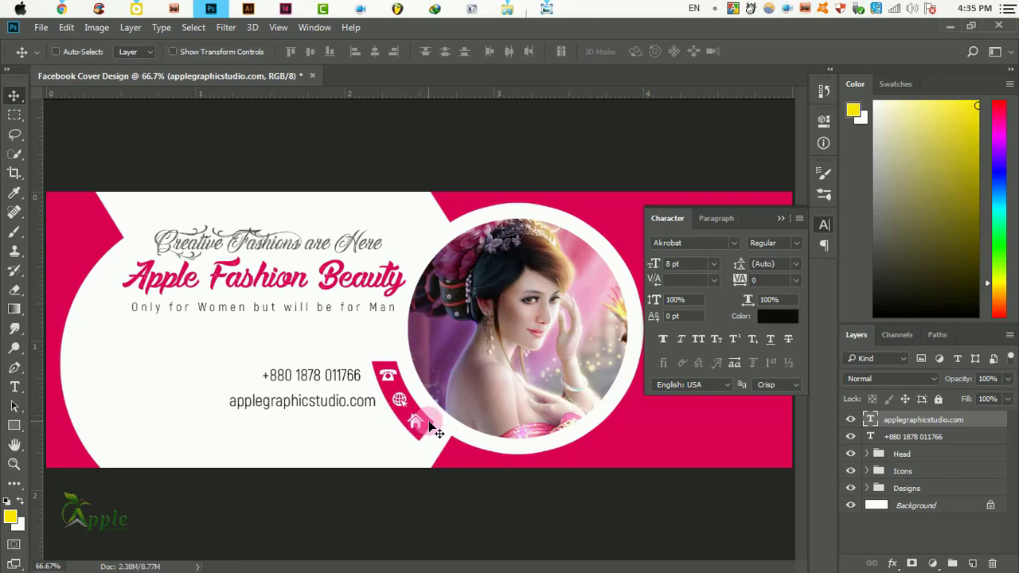
pyautogui.hotkey('shift', 'Left')
pyautogui.hotkey('shift', 'Left')
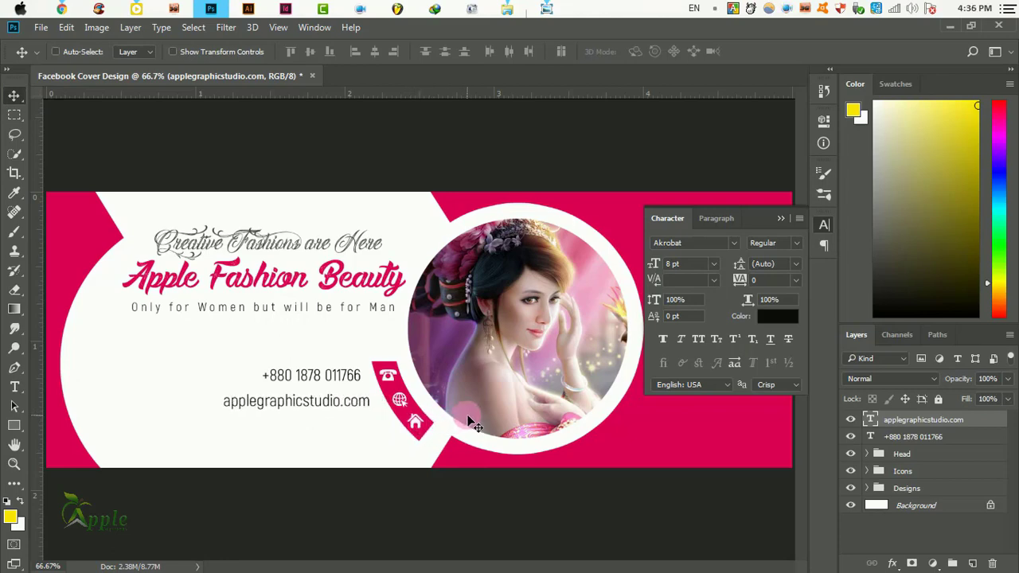
pyautogui.press('Right')
# Duplicate the website line below and retype it as New York City, USA
pyautogui.moveTo(330, 401); pyautogui.dragTo(341, 445)
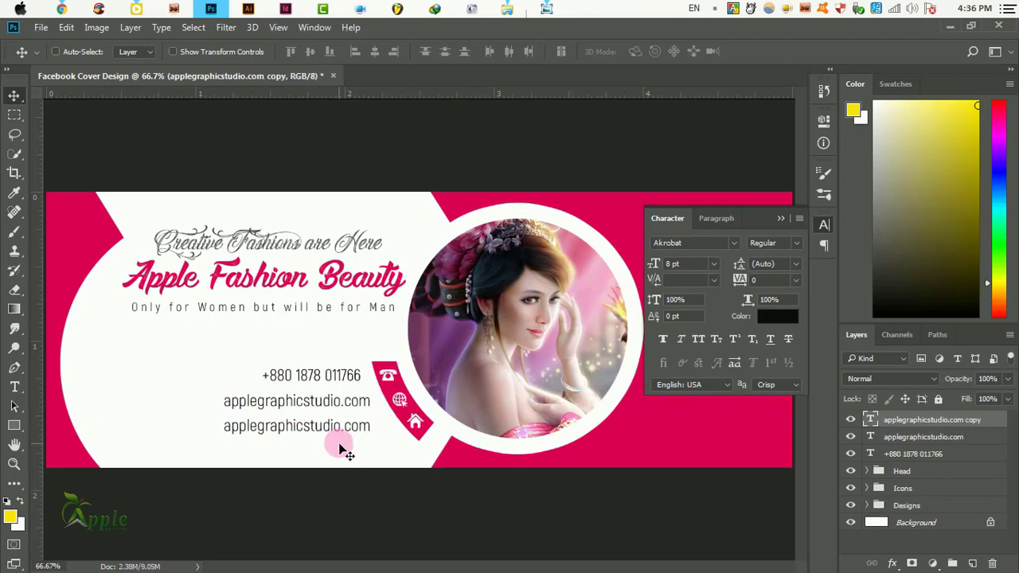
pyautogui.click(13, 426)
pyautogui.click(15, 387)
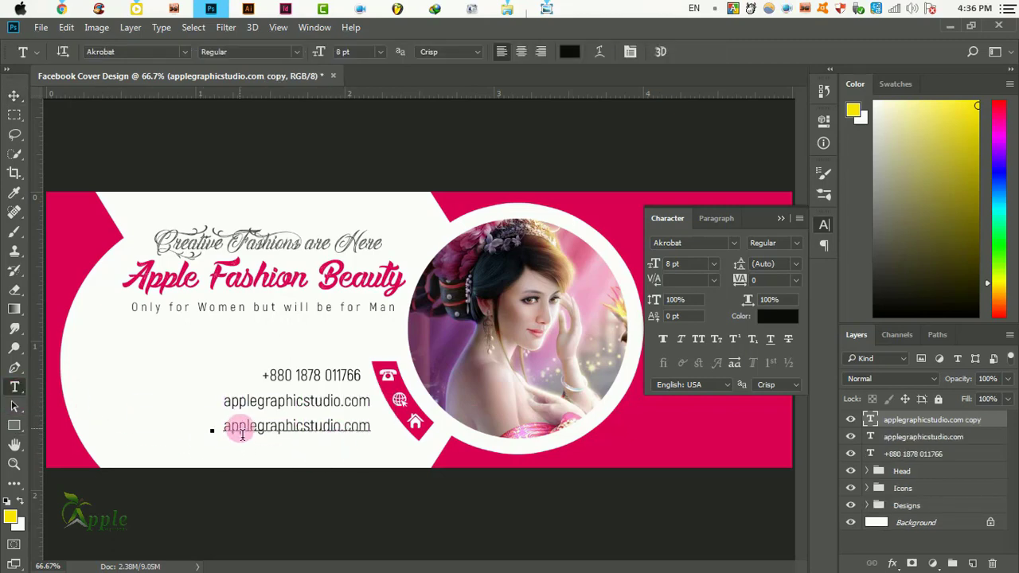
pyautogui.moveTo(223, 426); pyautogui.dragTo(403, 438)
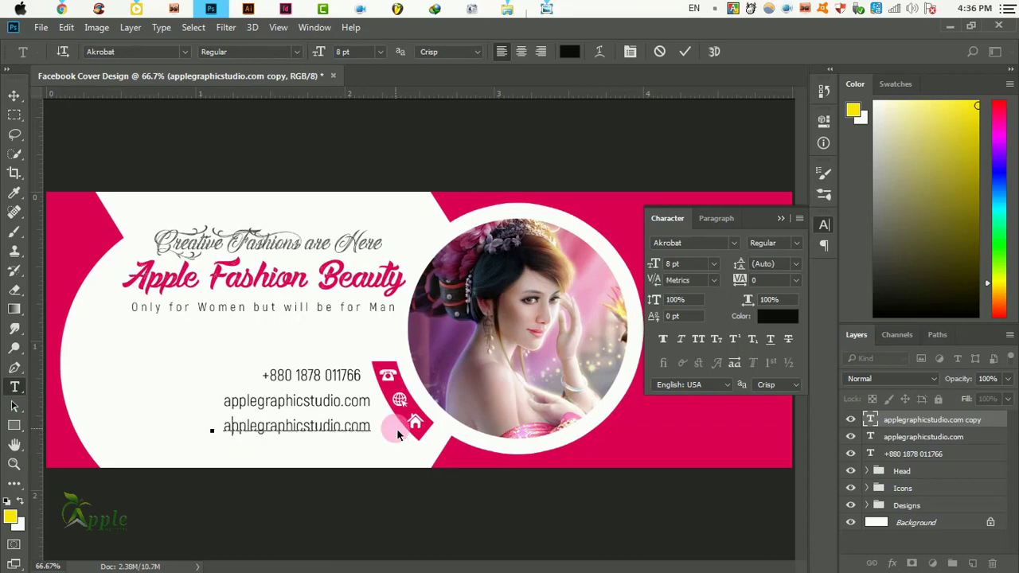
pyautogui.write('New')
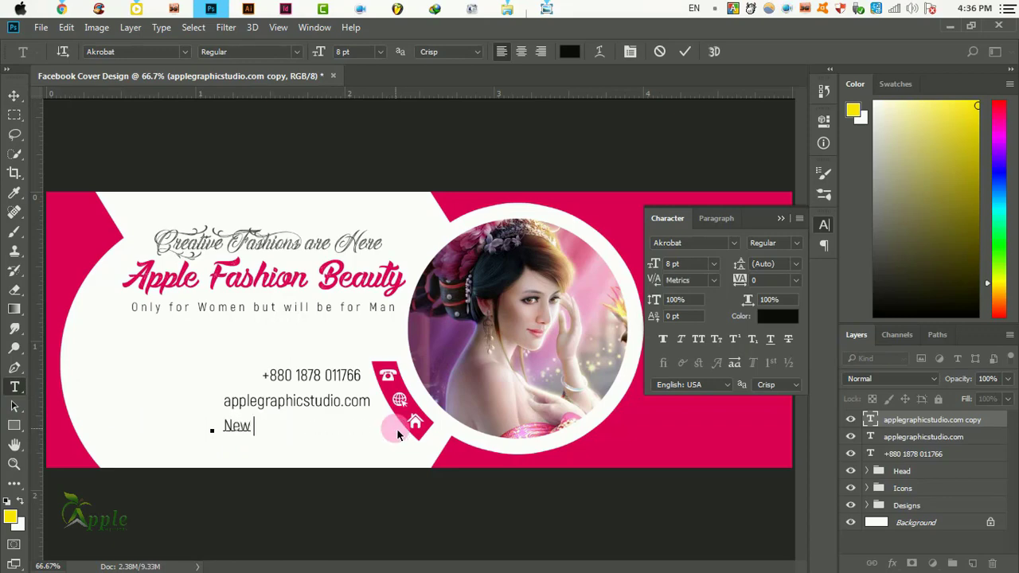
pyautogui.write('Yn')
pyautogui.press('BackSpace')
pyautogui.write('o')
pyautogui.write('rk Cit')
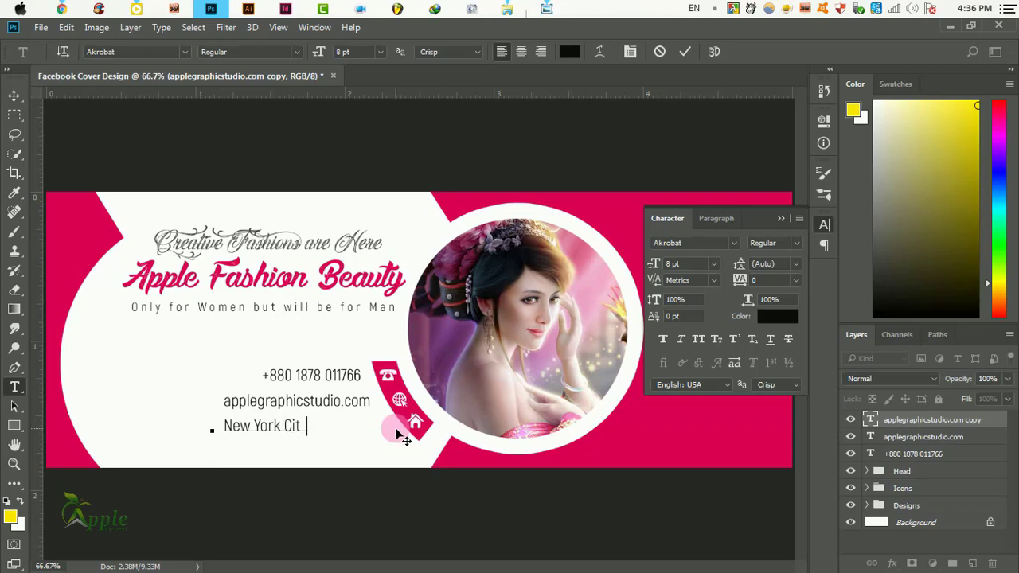
pyautogui.write('y, US')
pyautogui.write('A')
pyautogui.click(12, 98)
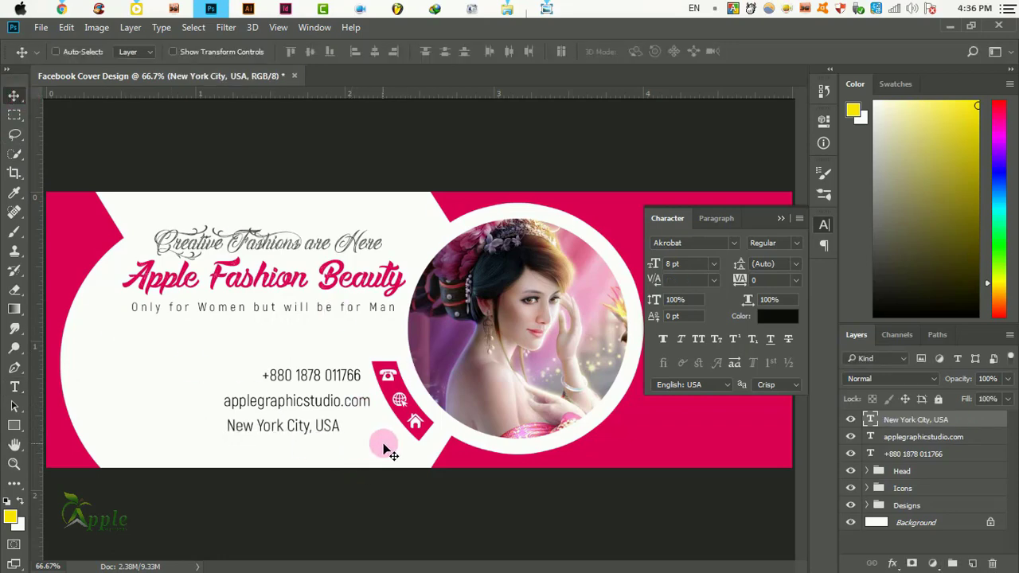
# Move the New York City, USA line right beside the home icon, then check the whole cover
pyautogui.moveTo(338, 429); pyautogui.dragTo(389, 431)
pyautogui.press('Up')
pyautogui.press('Up')
pyautogui.press('Up')
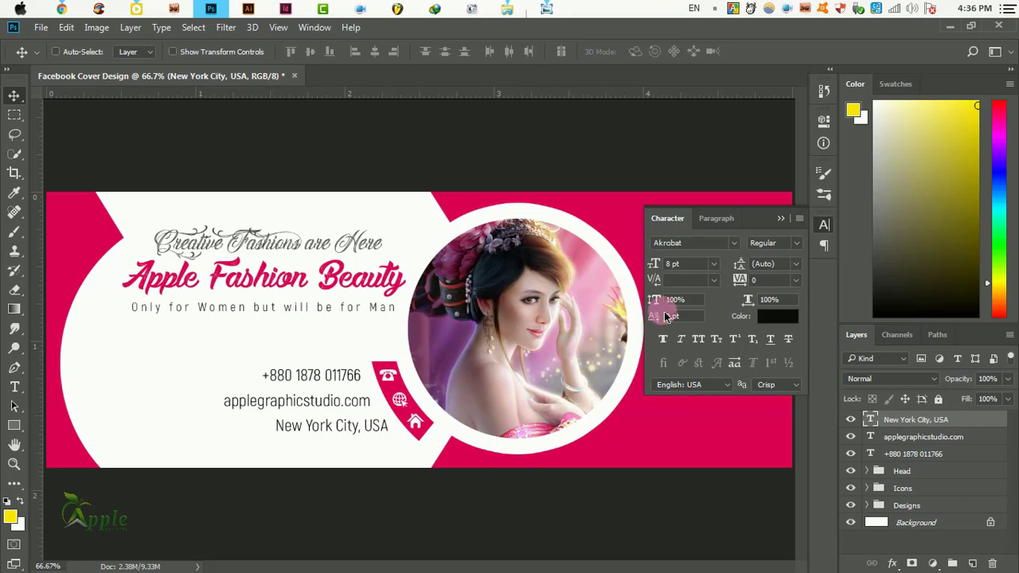
pyautogui.click(780, 218)
pyautogui.keyDown('ctrl'); pyautogui.keyDown('alt'); pyautogui.click(302, 269); pyautogui.keyUp('alt'); pyautogui.keyUp('ctrl')
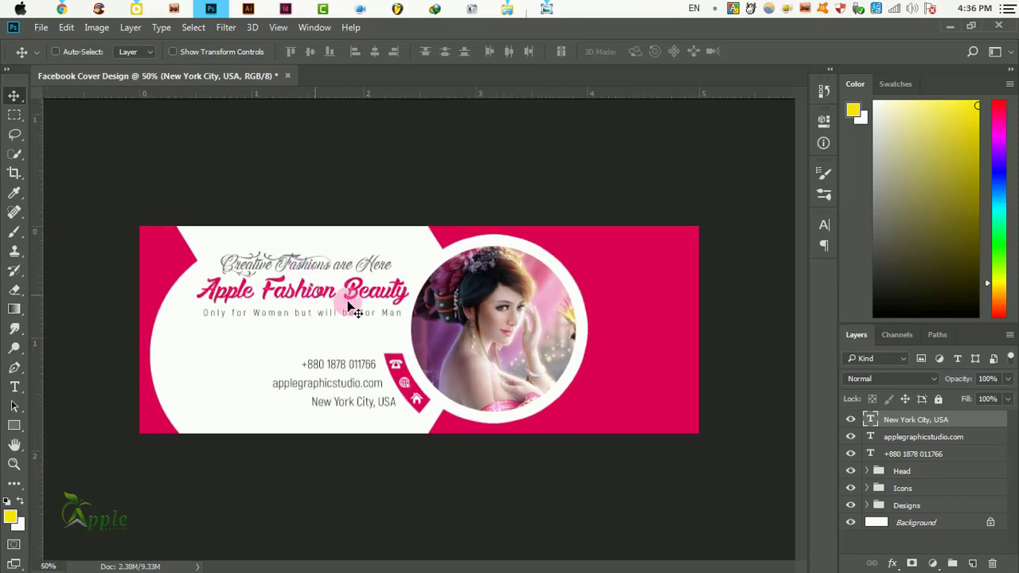
pyautogui.hotkey('ctrl', '+')
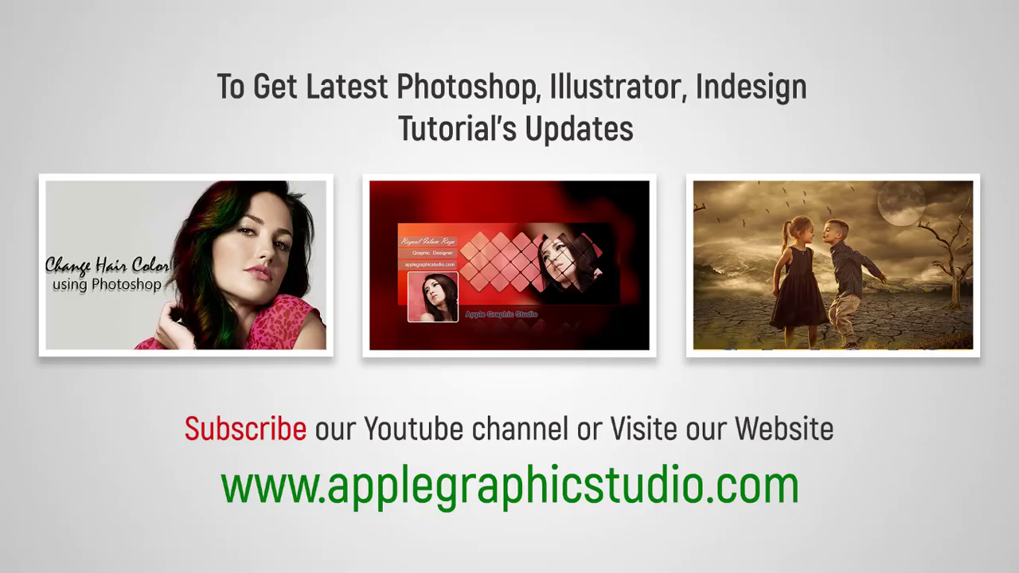